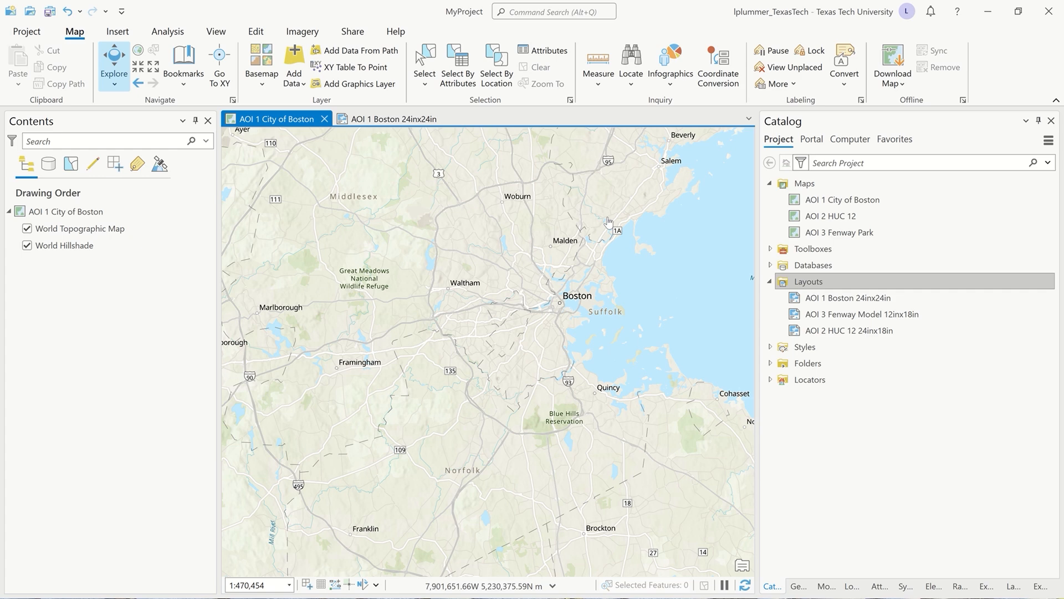
pyautogui.scroll(-3, 606, 269)
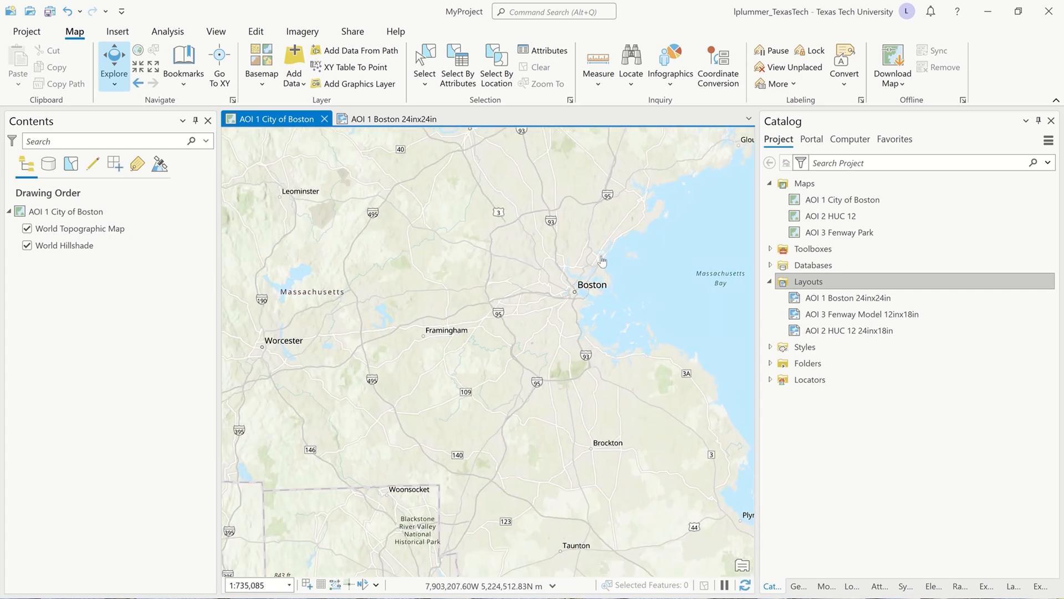
pyautogui.scroll(3, 602, 261)
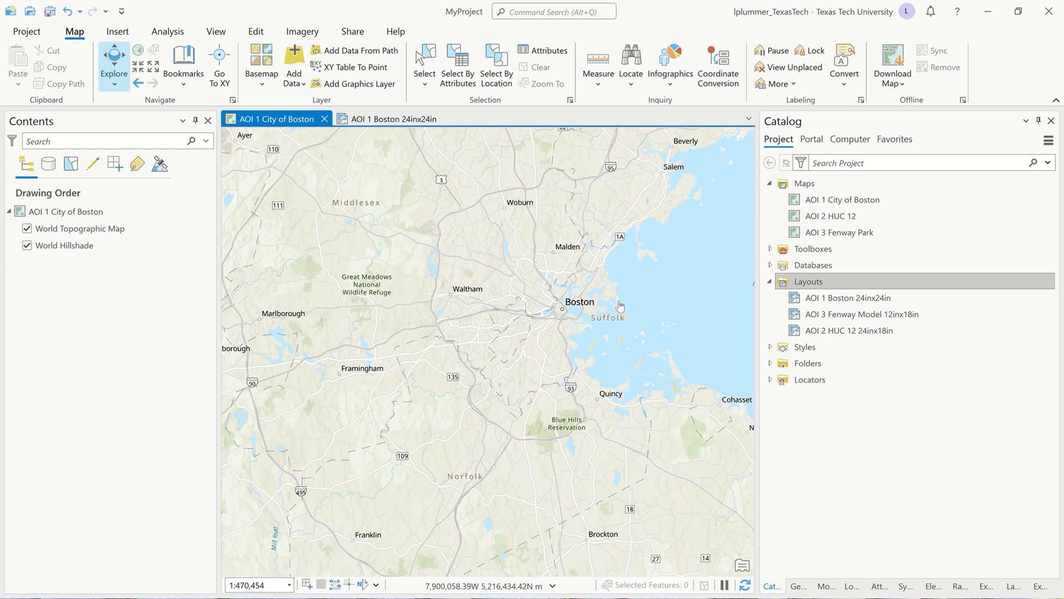
pyautogui.scroll(-3, 620, 306)
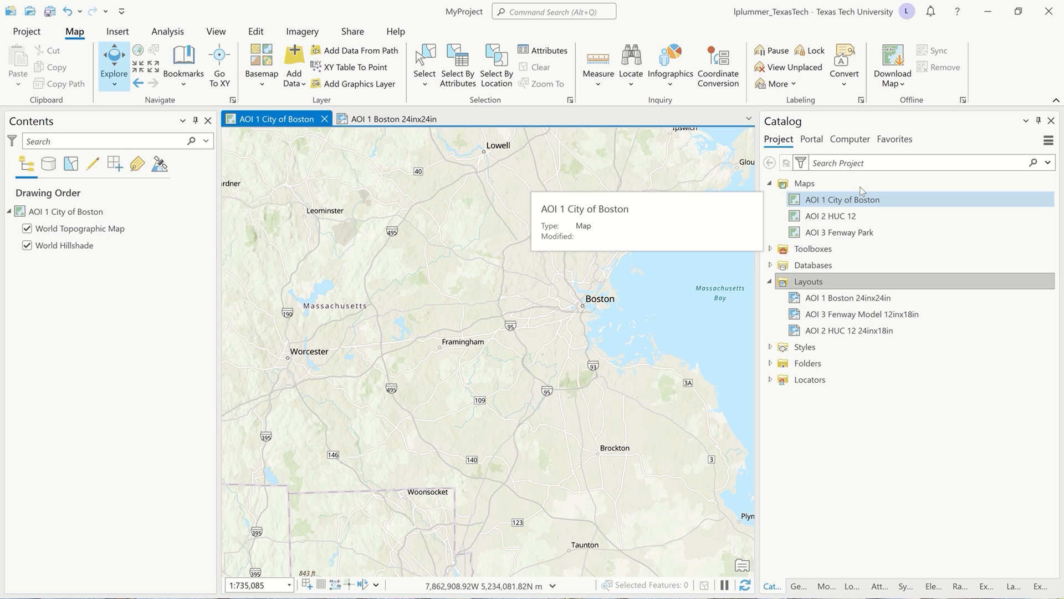
# Step: Search the portal's Living Atlas for "USA Urban Boundaries"
pyautogui.click(812, 141)
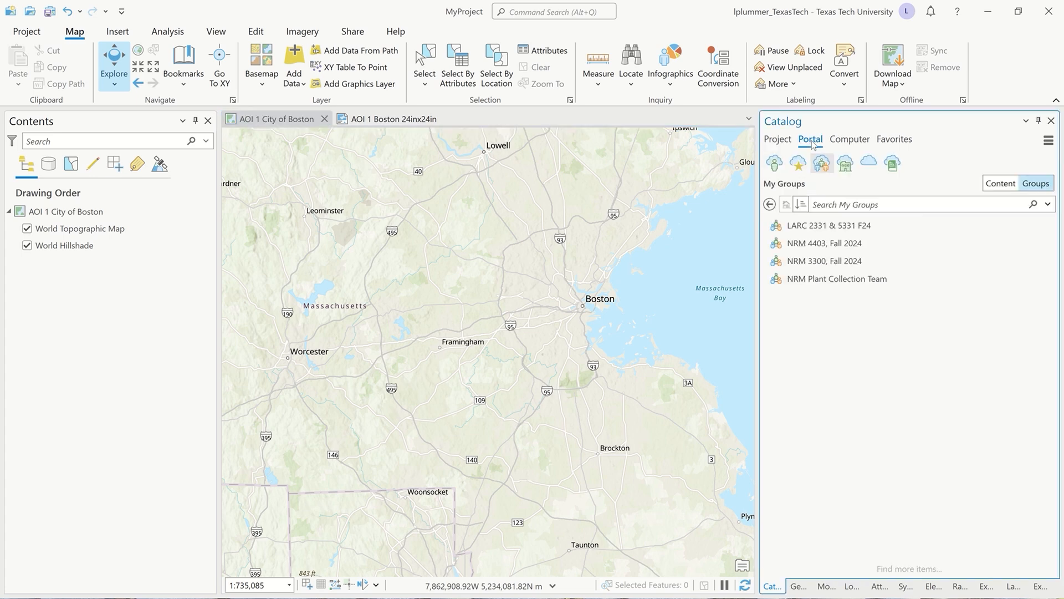
pyautogui.click(891, 166)
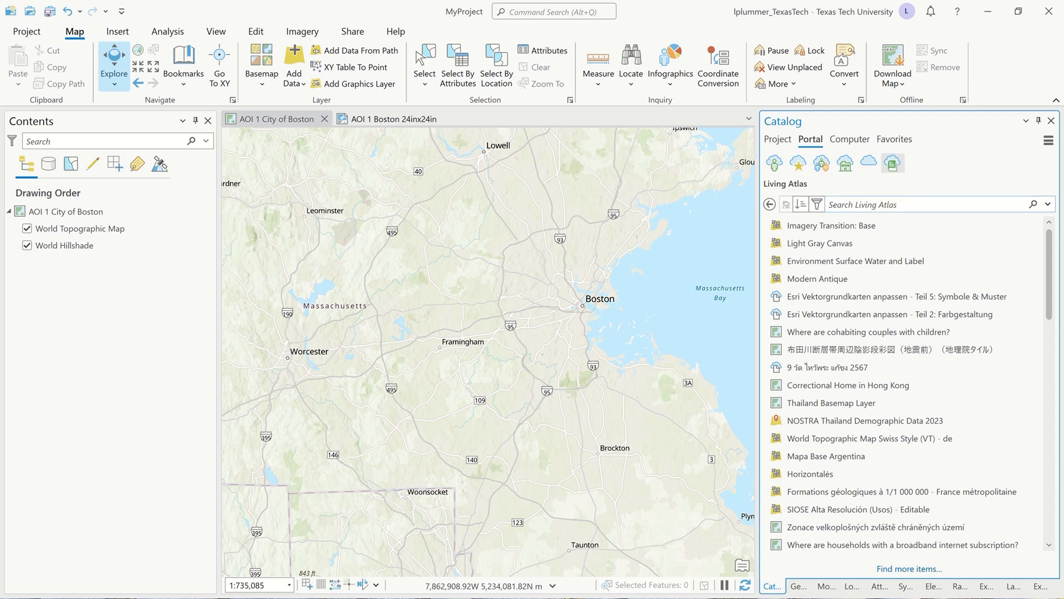
pyautogui.press('capslock')
pyautogui.write('USA U')
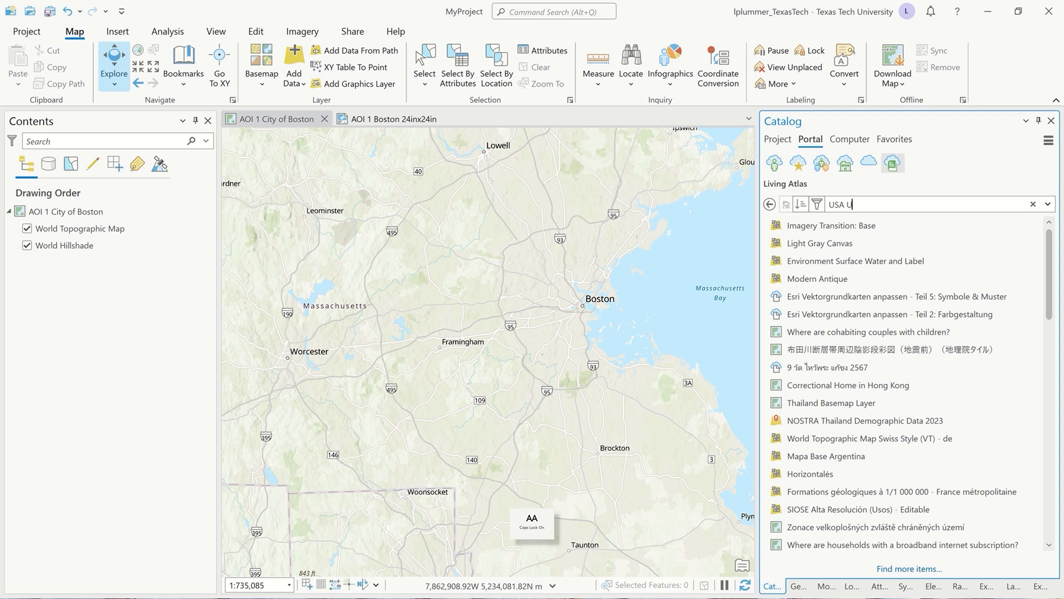
pyautogui.write('rban Boundaries')
pyautogui.press('Return')
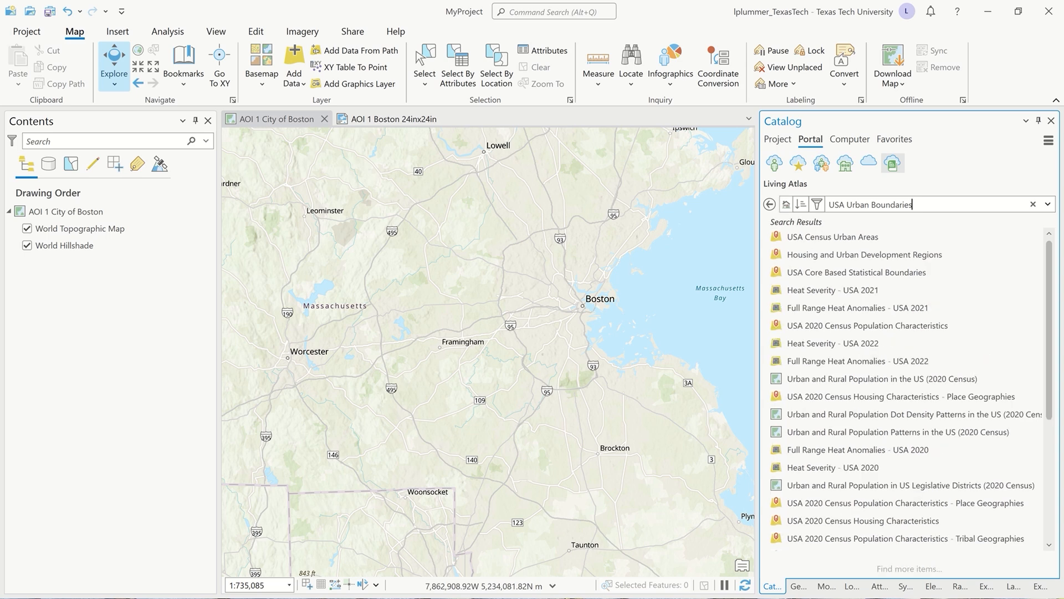
# Step: Add the USA Census Urban Areas layer from the Living Atlas results to the current map
pyautogui.click(852, 261)
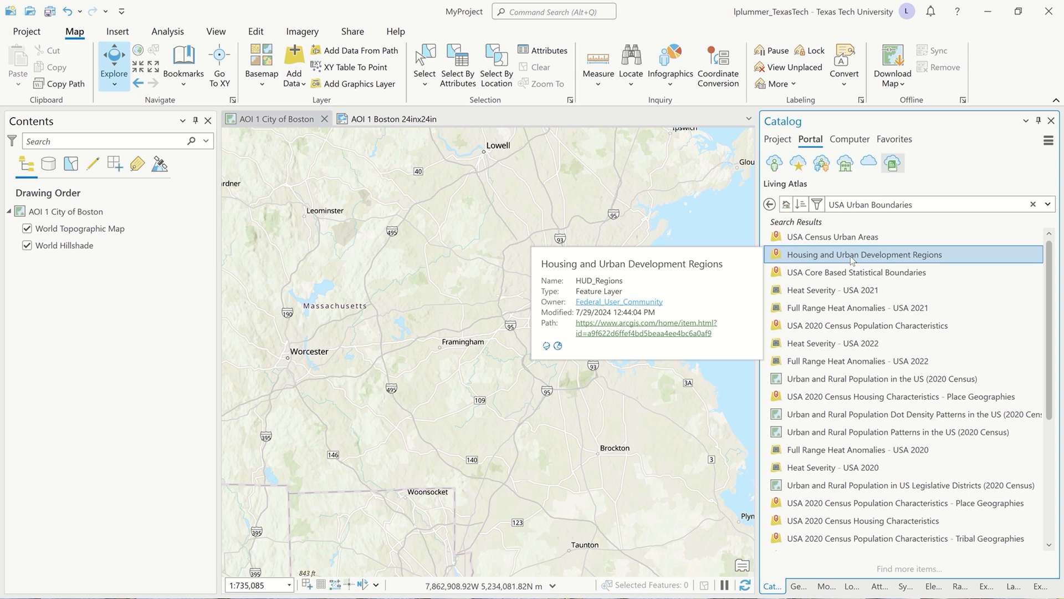
pyautogui.rightClick(852, 258)
pyautogui.click(856, 239)
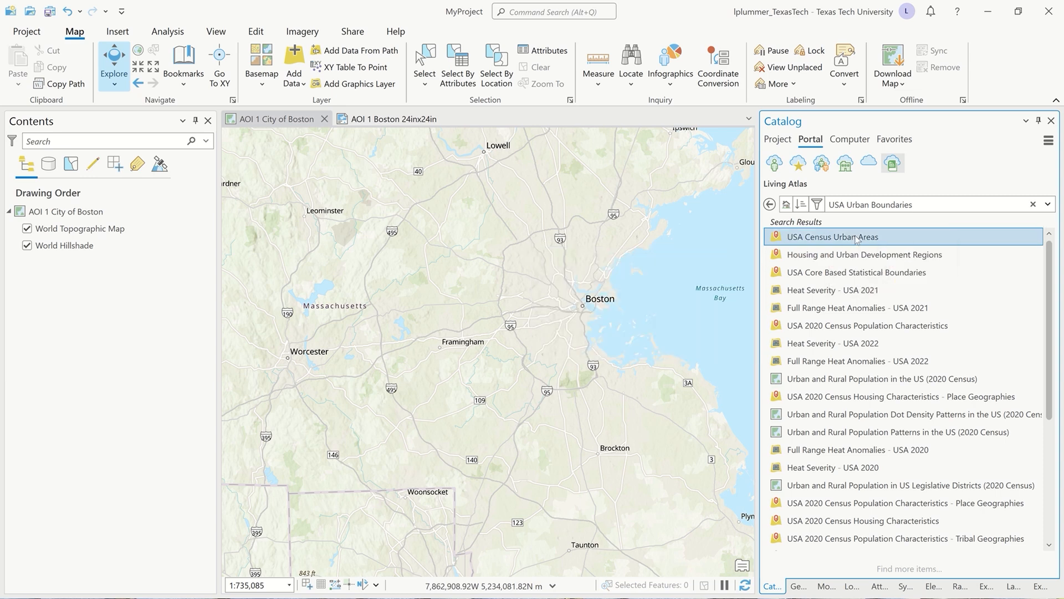
pyautogui.rightClick(857, 239)
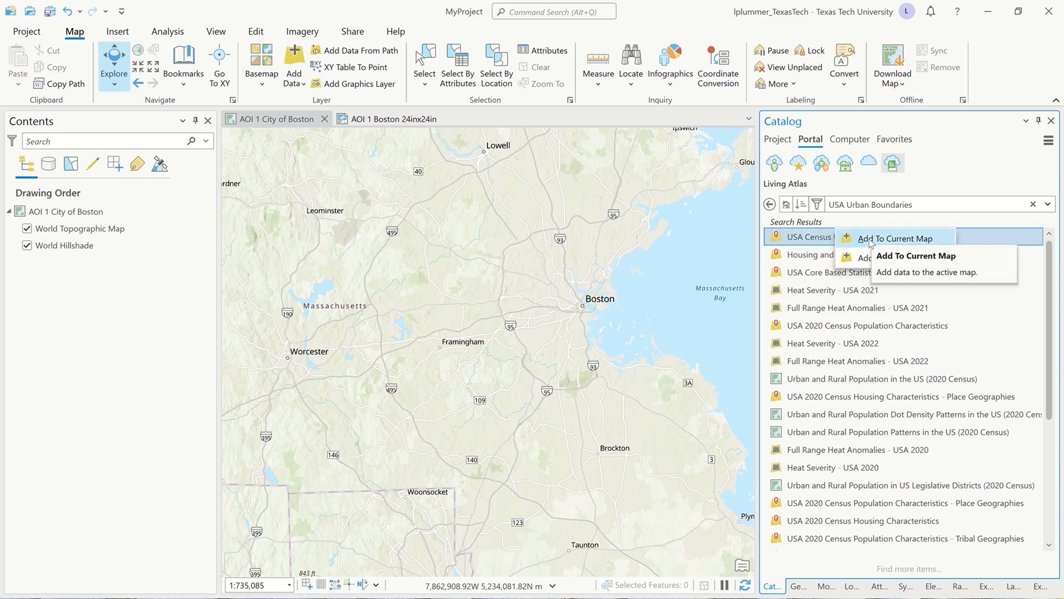
pyautogui.click(872, 240)
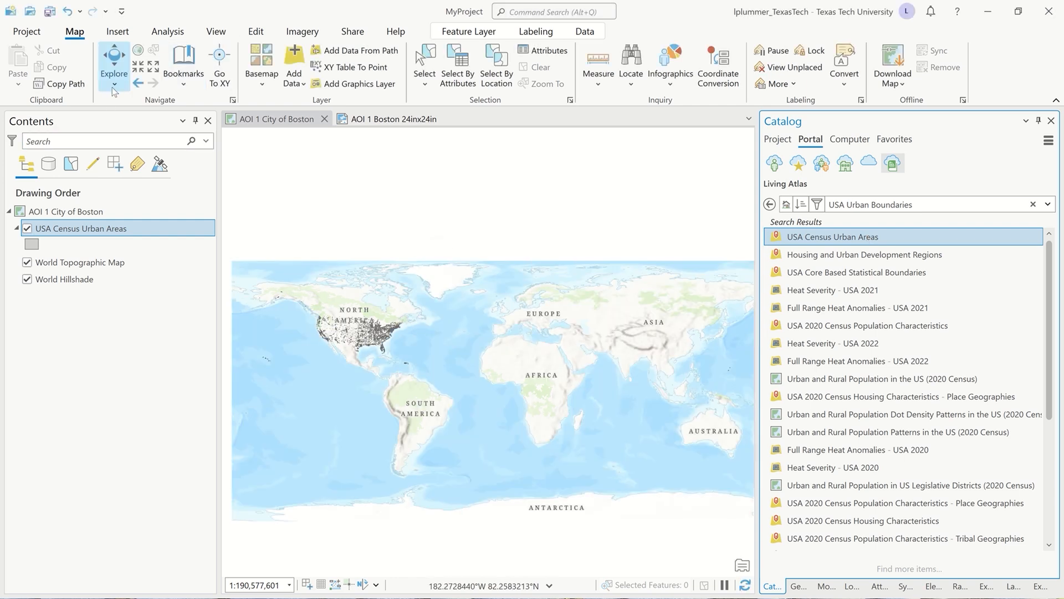
# Step: Return the map to the Boston area using the Fenway Park bookmark
pyautogui.click(182, 84)
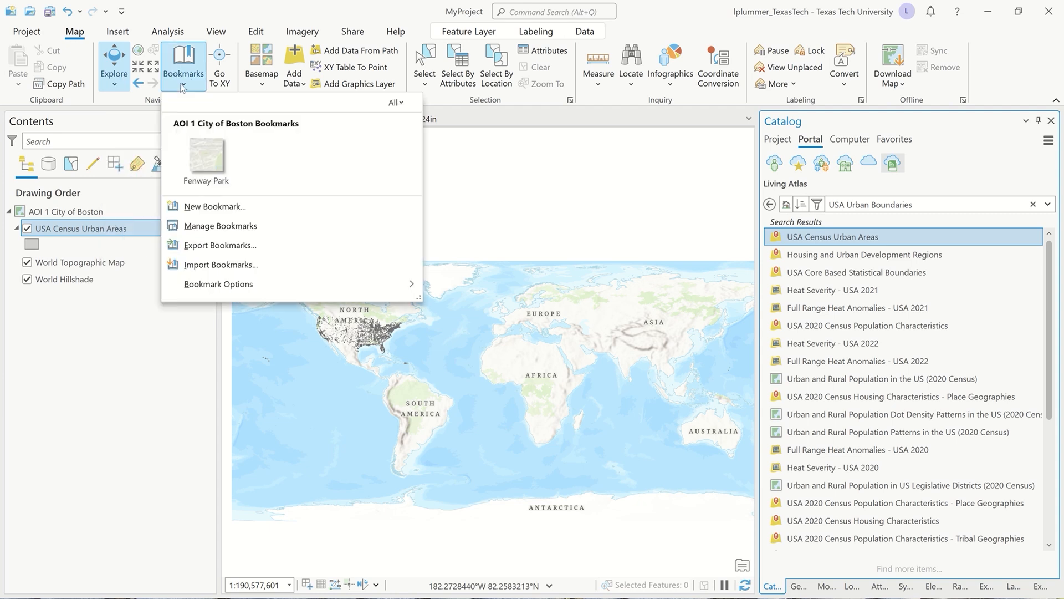
pyautogui.click(208, 146)
pyautogui.scroll(-5, 517, 366)
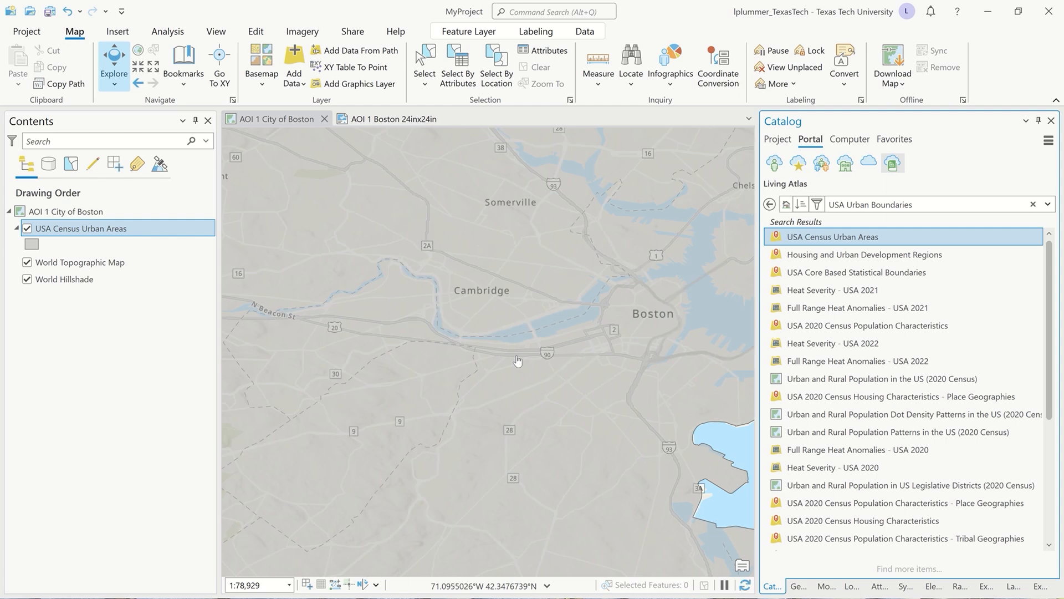
pyautogui.scroll(-3, 521, 360)
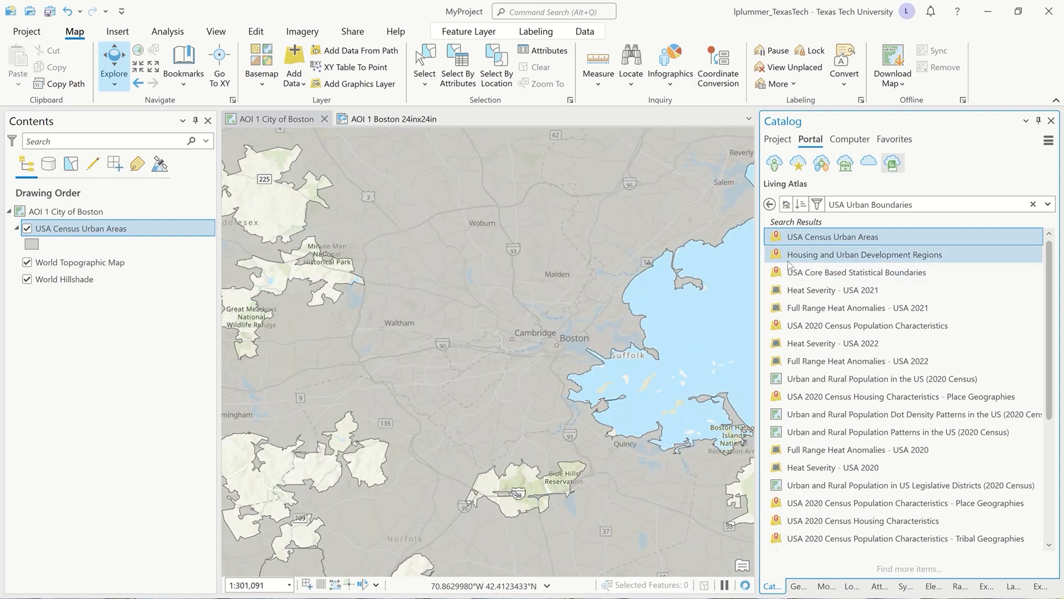
pyautogui.moveTo(785, 260)
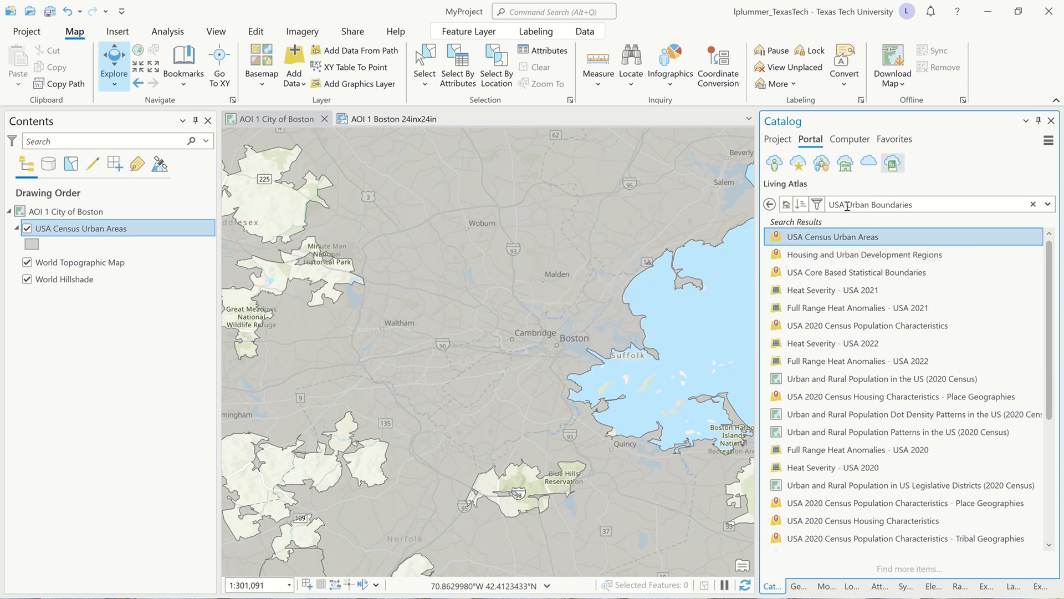
pyautogui.moveTo(775, 242)
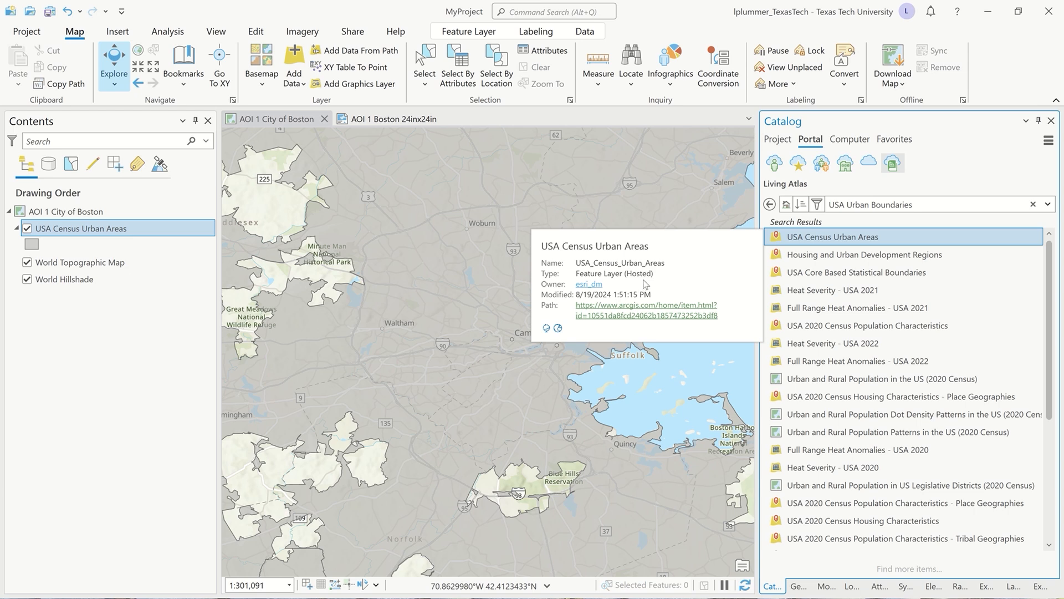
# Step: Select the census urban area polygon covering Boston and open its attributes
pyautogui.scroll(-4, 536, 315)
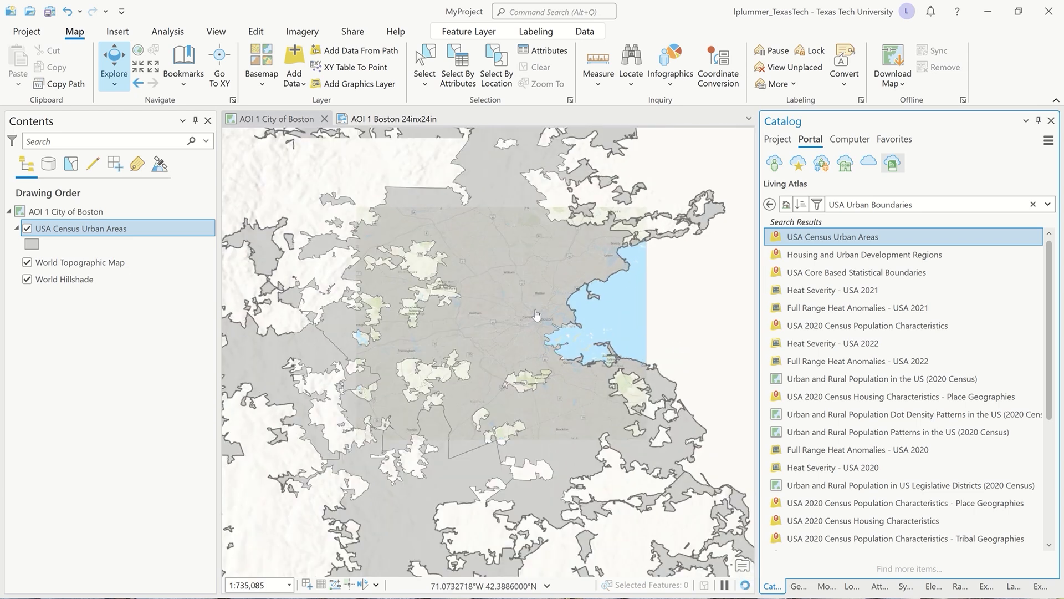
pyautogui.moveTo(536, 315); pyautogui.dragTo(581, 309)
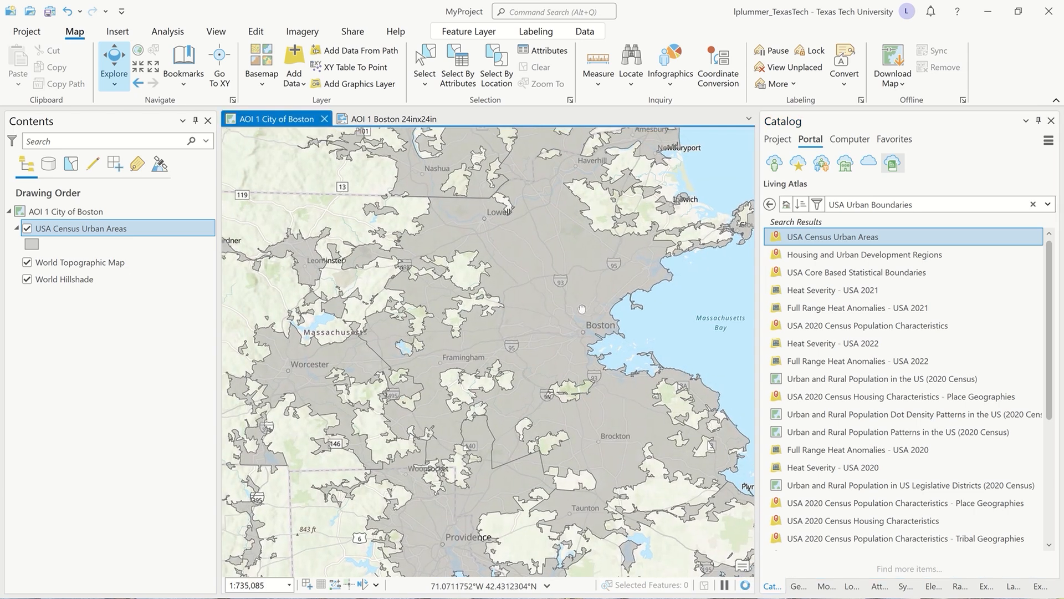
pyautogui.scroll(-2, 580, 310)
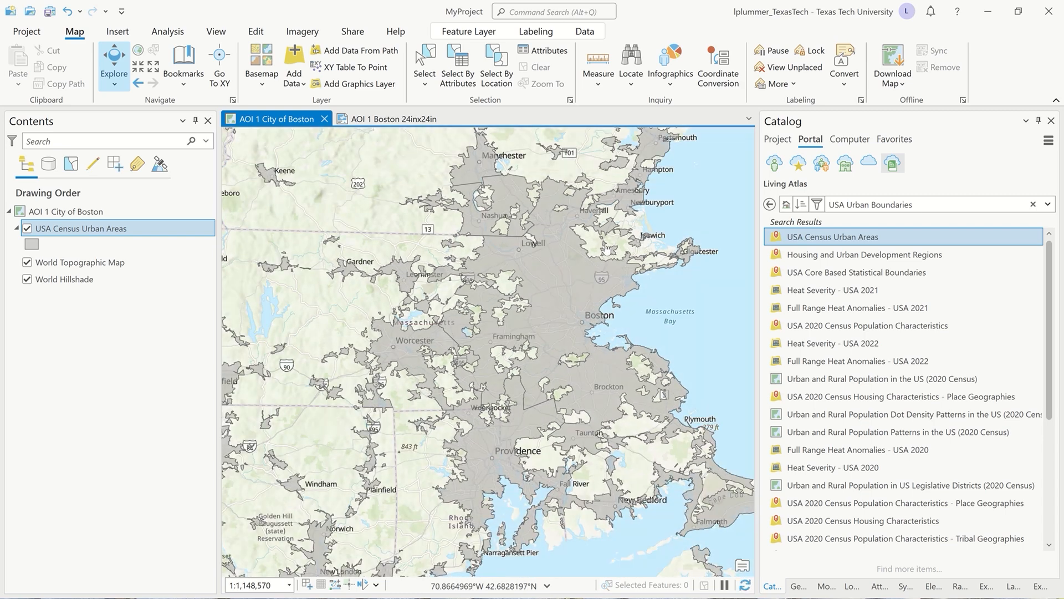
pyautogui.scroll(2, 493, 285)
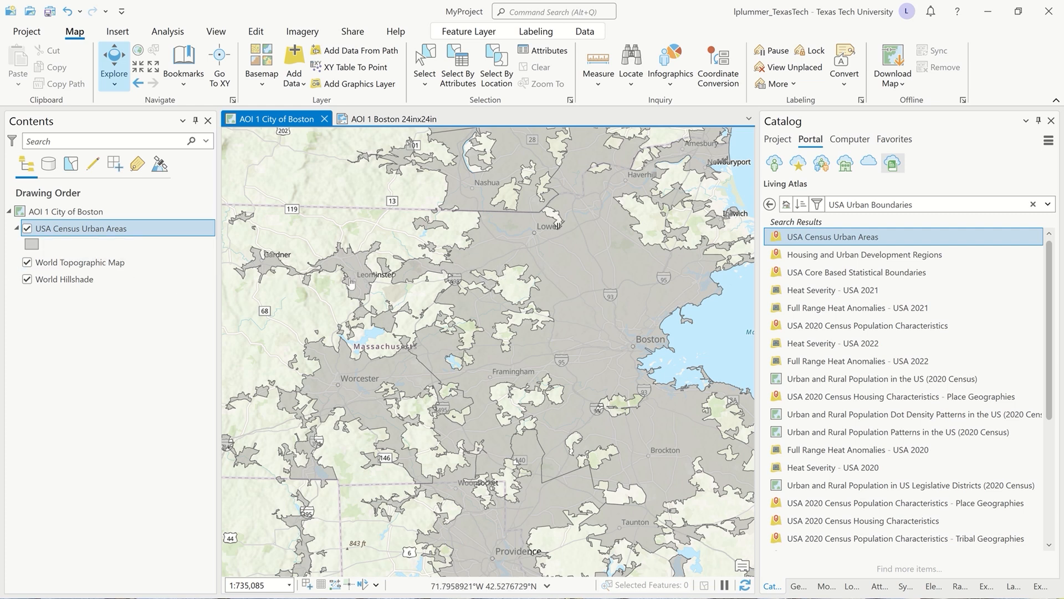
pyautogui.click(425, 62)
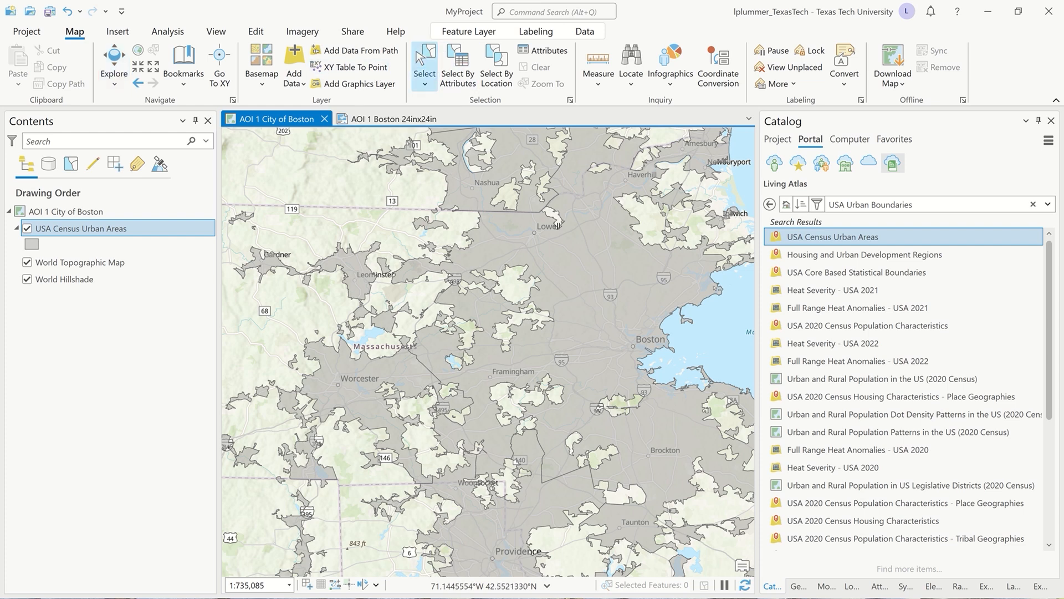
pyautogui.click(648, 268)
pyautogui.scroll(-1, 591, 271)
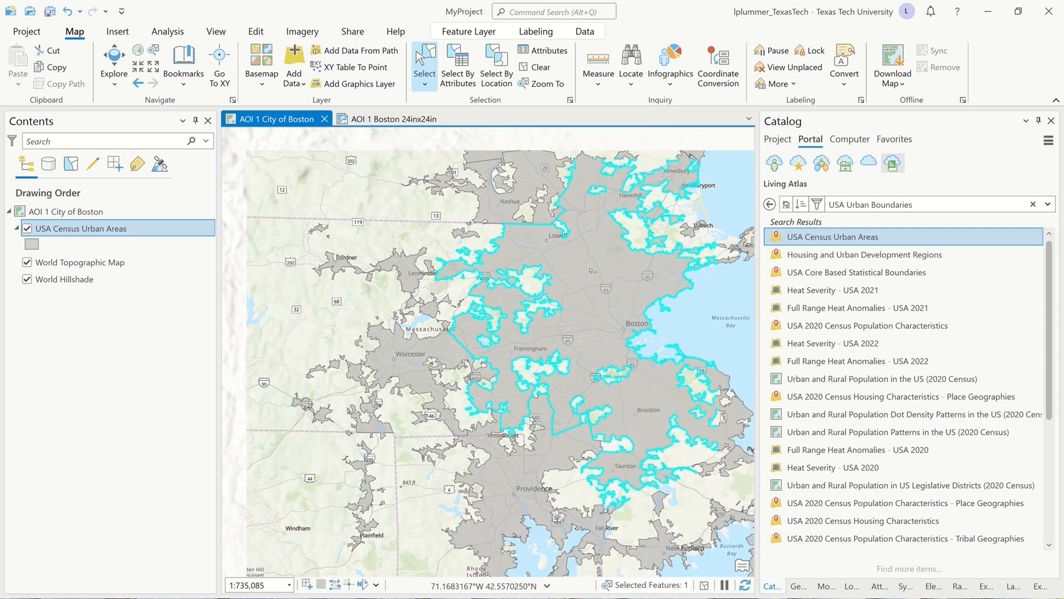
pyautogui.rightClick(592, 270)
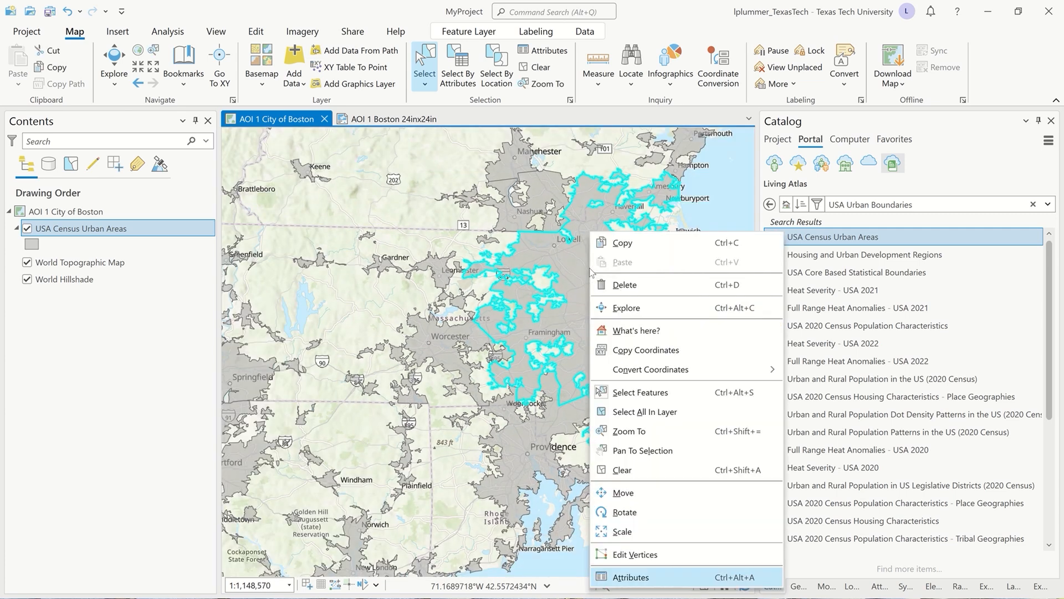
pyautogui.click(636, 578)
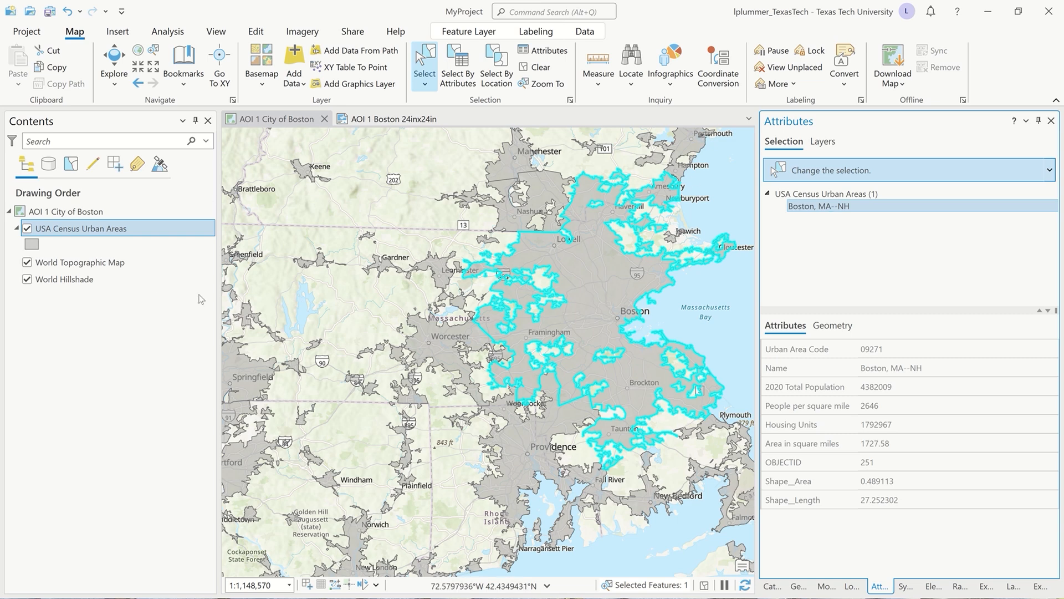
# Step: Export the selected feature of USA Census Urban Areas to MyProject.gdb as a feature class named Boston_Bounds
pyautogui.rightClick(120, 234)
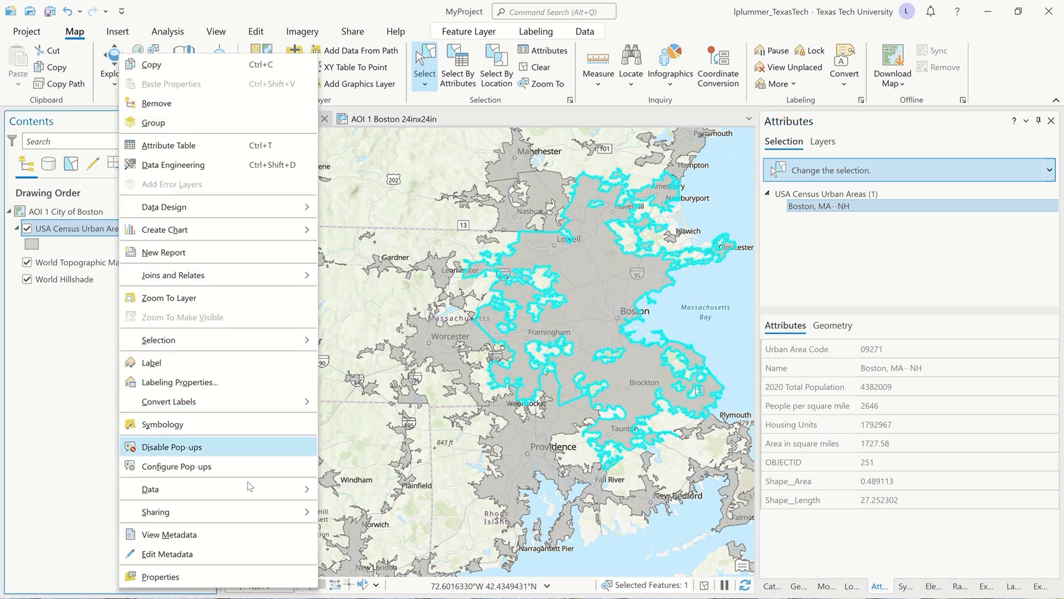
pyautogui.moveTo(250, 490)
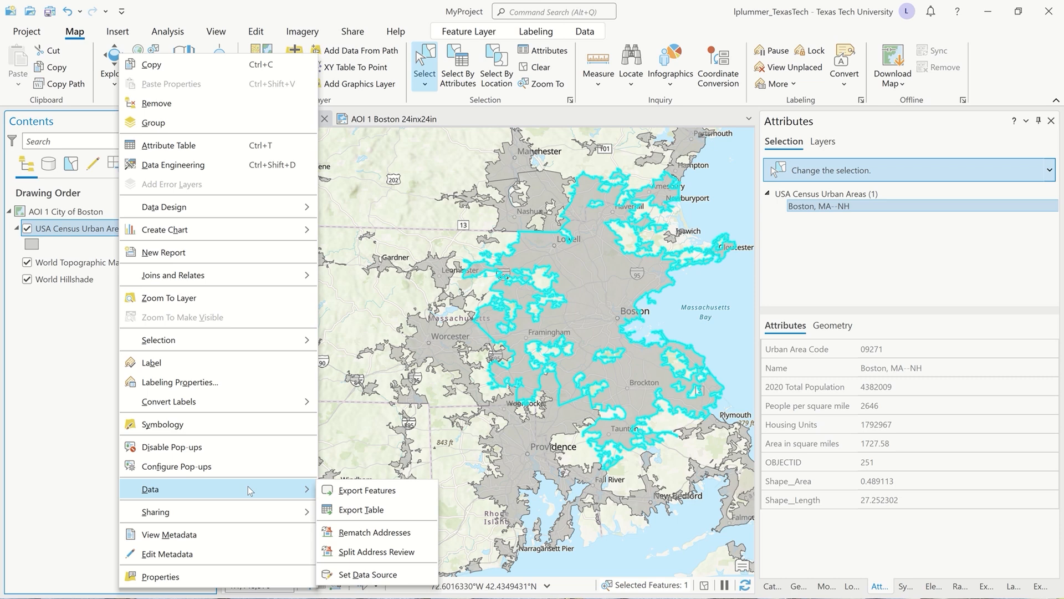
pyautogui.click(367, 491)
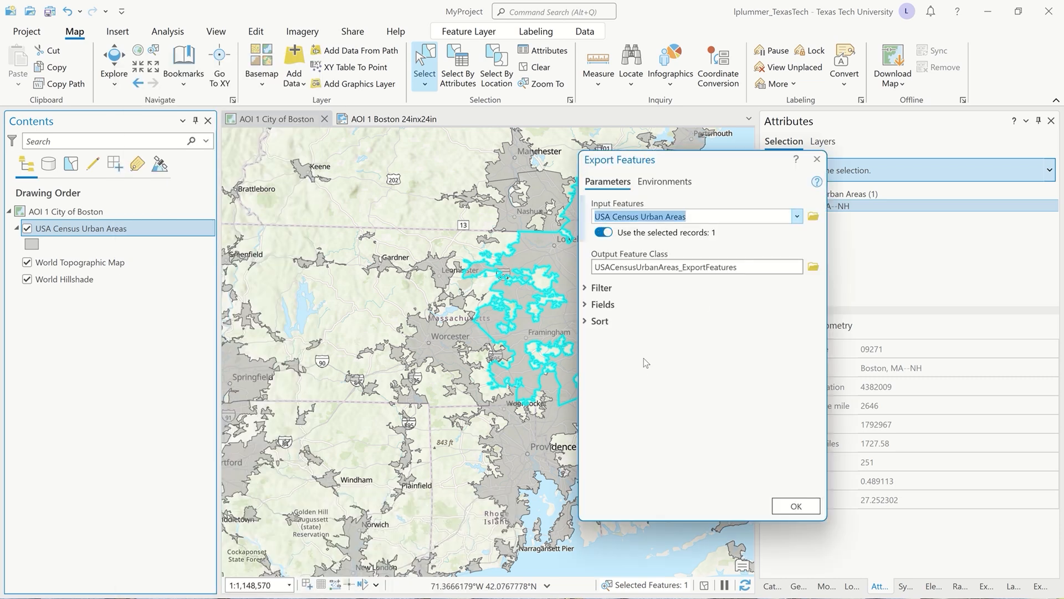
pyautogui.click(595, 266)
pyautogui.moveTo(658, 267); pyautogui.dragTo(821, 268)
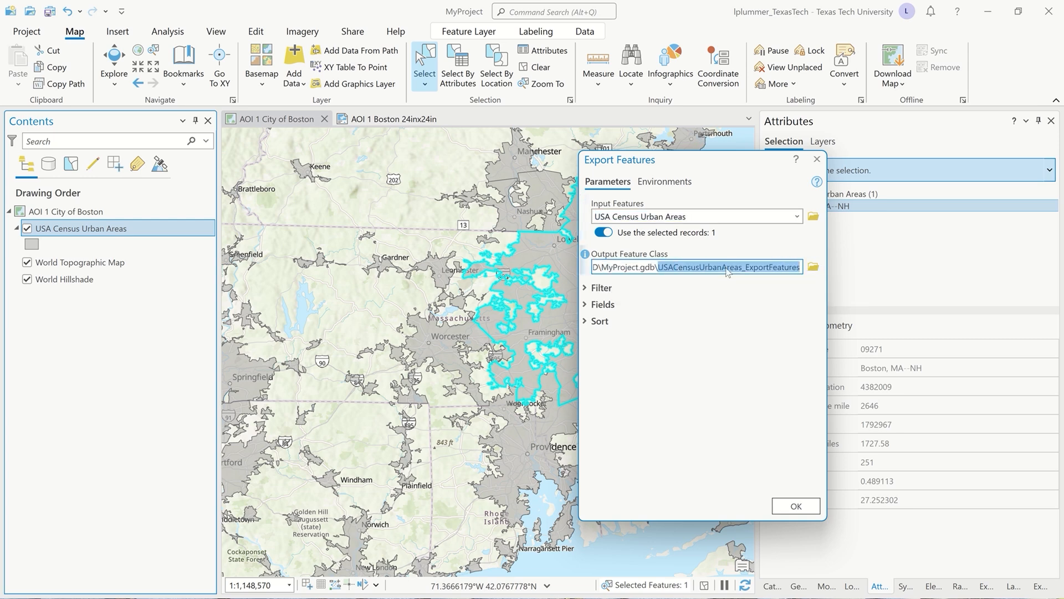
pyautogui.press('BackSpace')
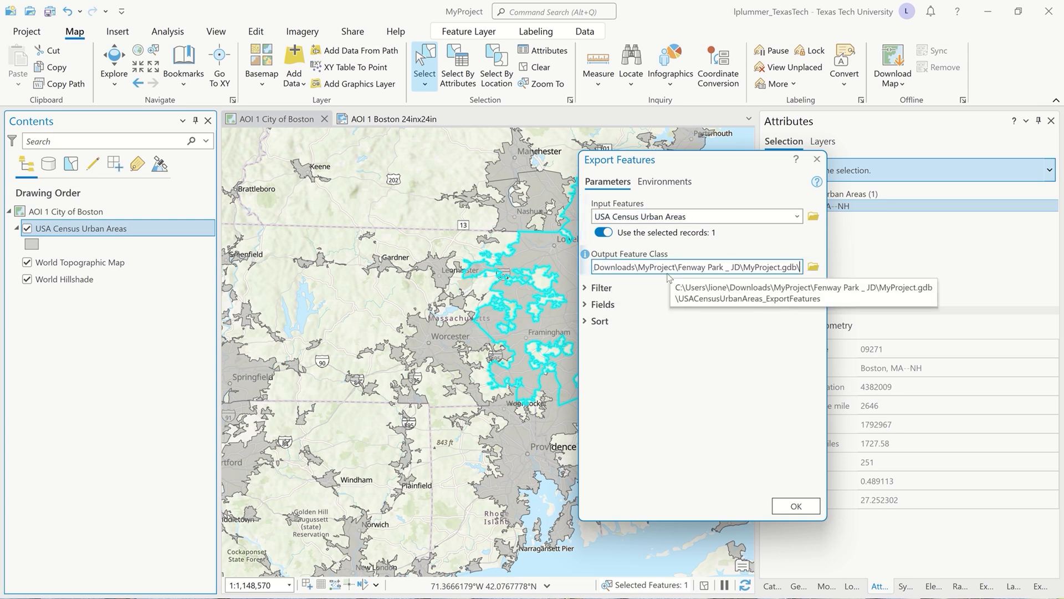
pyautogui.write('B')
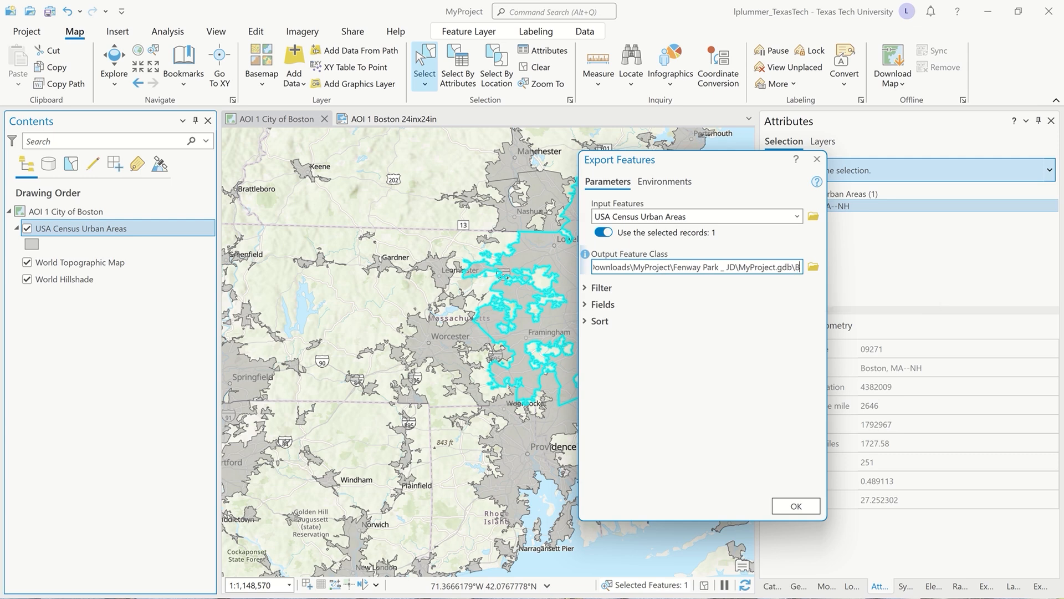
pyautogui.write('oston_Bounds')
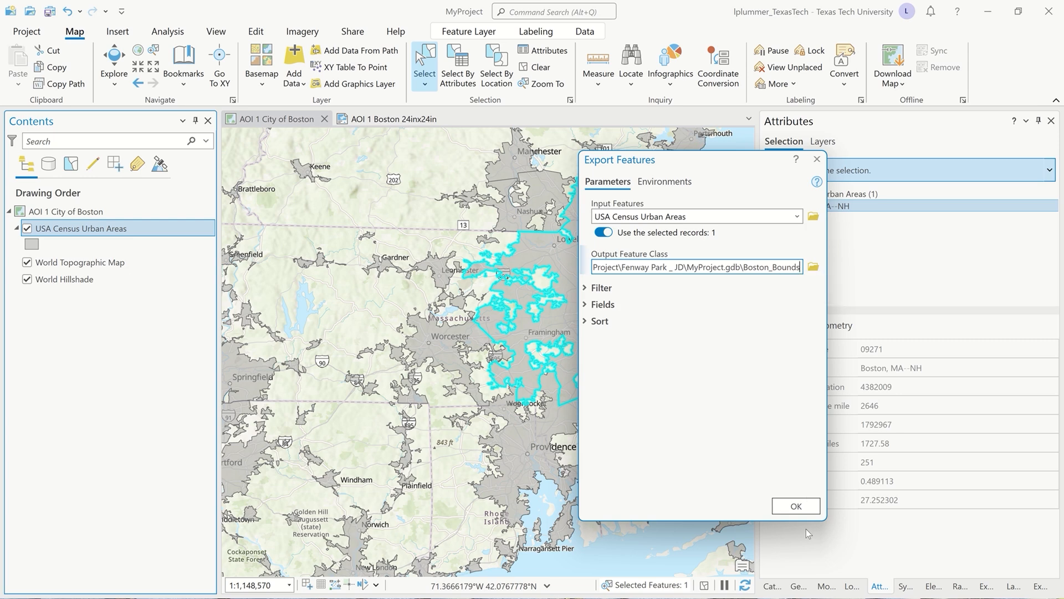
pyautogui.click(801, 506)
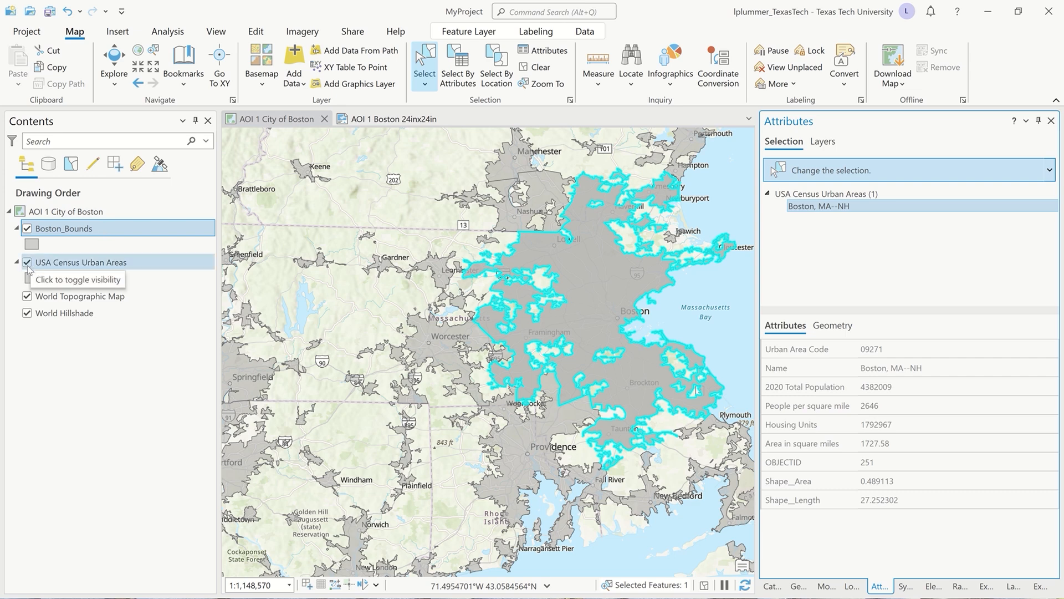
# Step: Clear the feature selection and remove the USA Census Urban Areas layer from the map
pyautogui.click(535, 67)
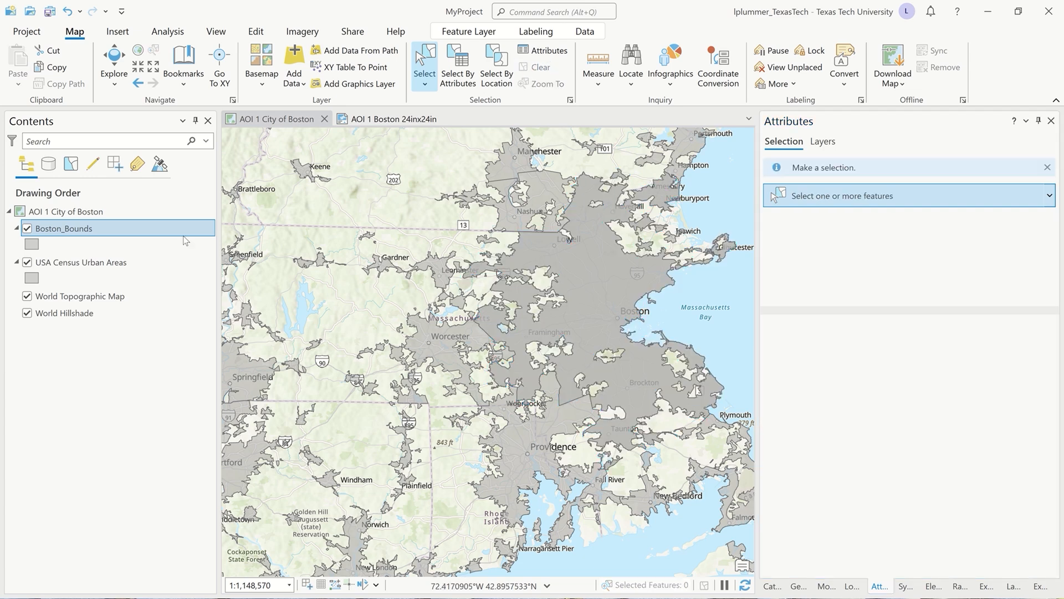
pyautogui.rightClick(119, 264)
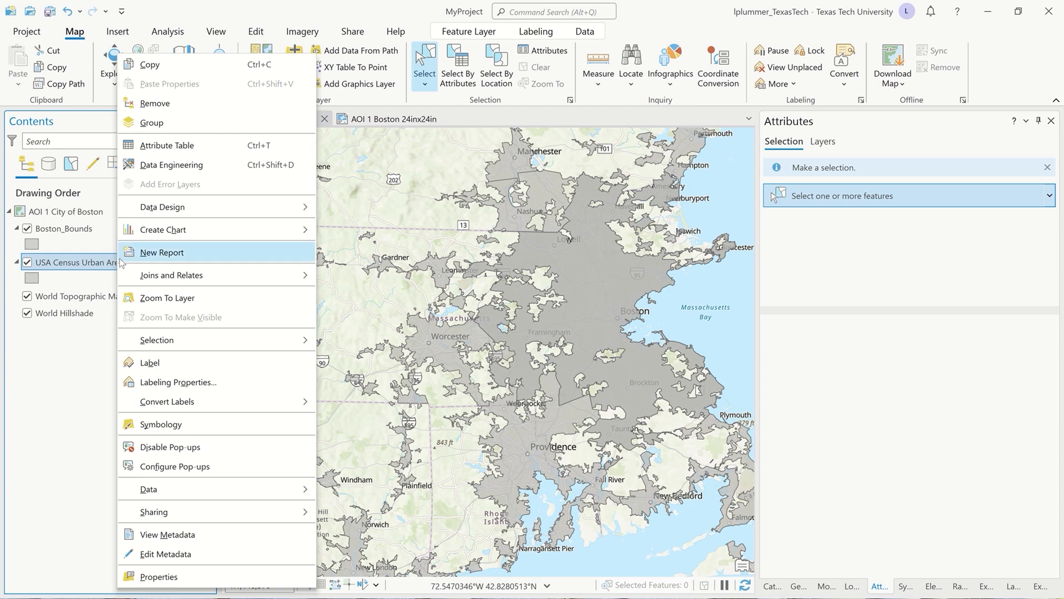
pyautogui.click(176, 105)
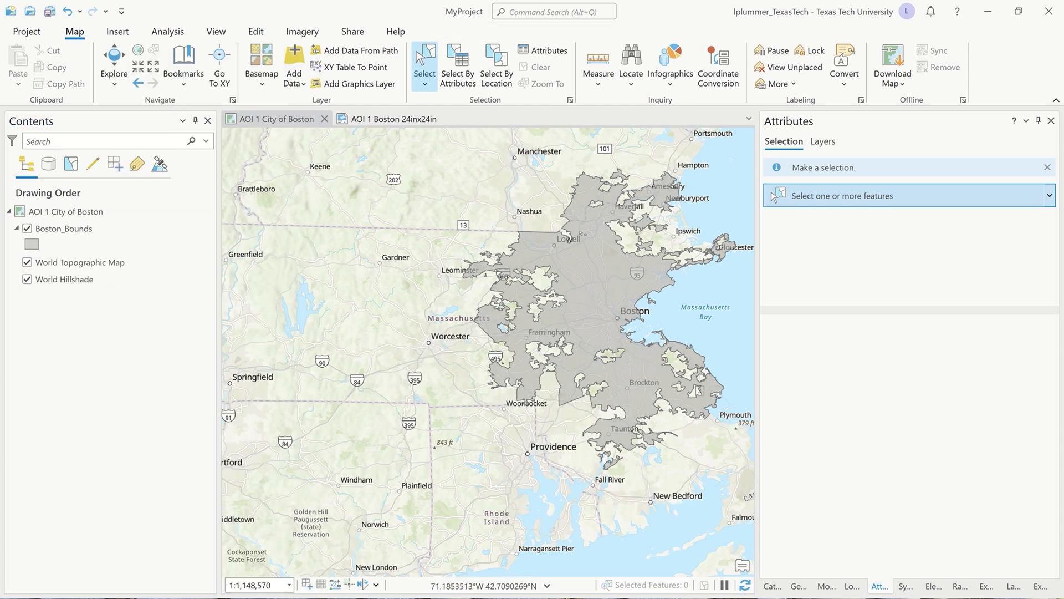
# Step: Change the Boston_Bounds polygon symbol to the first black outline preset in the ArcGIS 2D gallery
pyautogui.moveTo(619, 250); pyautogui.dragTo(568, 257)
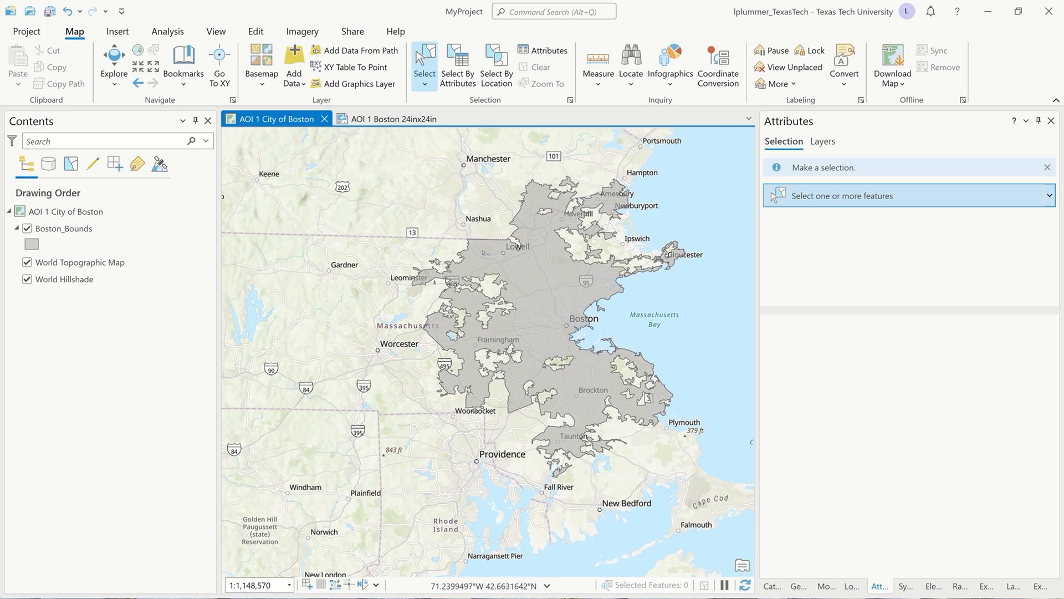
pyautogui.click(31, 245)
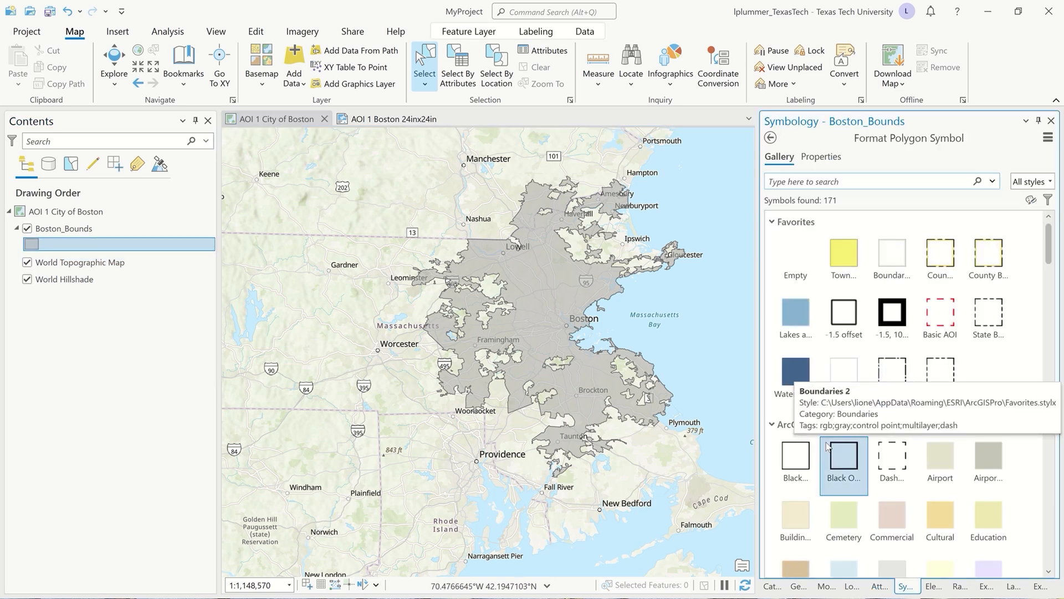
pyautogui.click(794, 456)
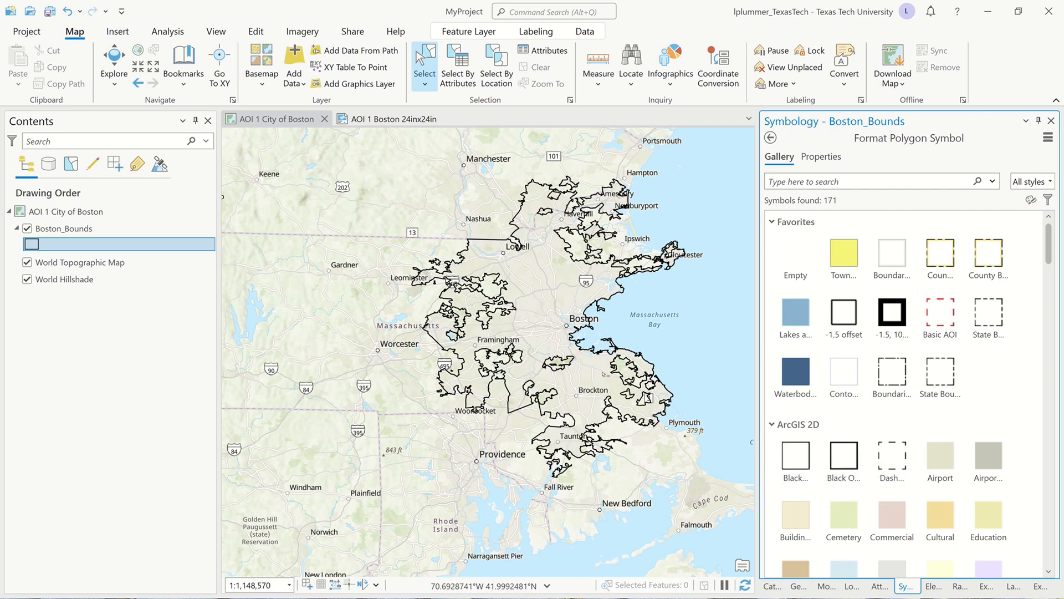
pyautogui.scroll(3, 569, 337)
pyautogui.scroll(3, 571, 337)
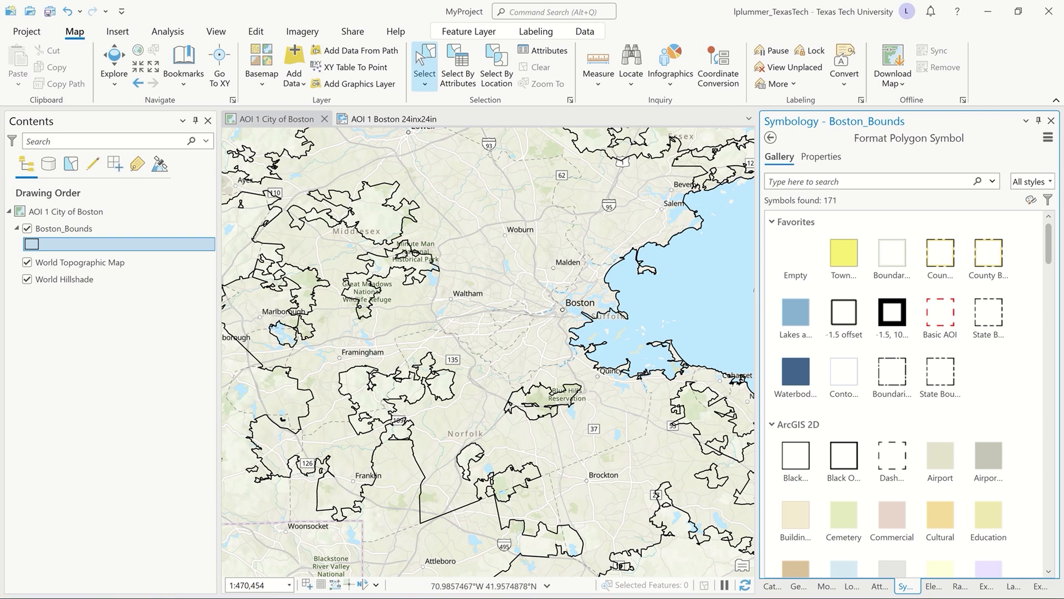
# Step: Switch to Topo Map Explorer in Chrome, inspect the historical map's coverage around Boston, and pin the 1893 | 1893 rev Boston topo map
pyautogui.hotkey('alt', 'Tab')
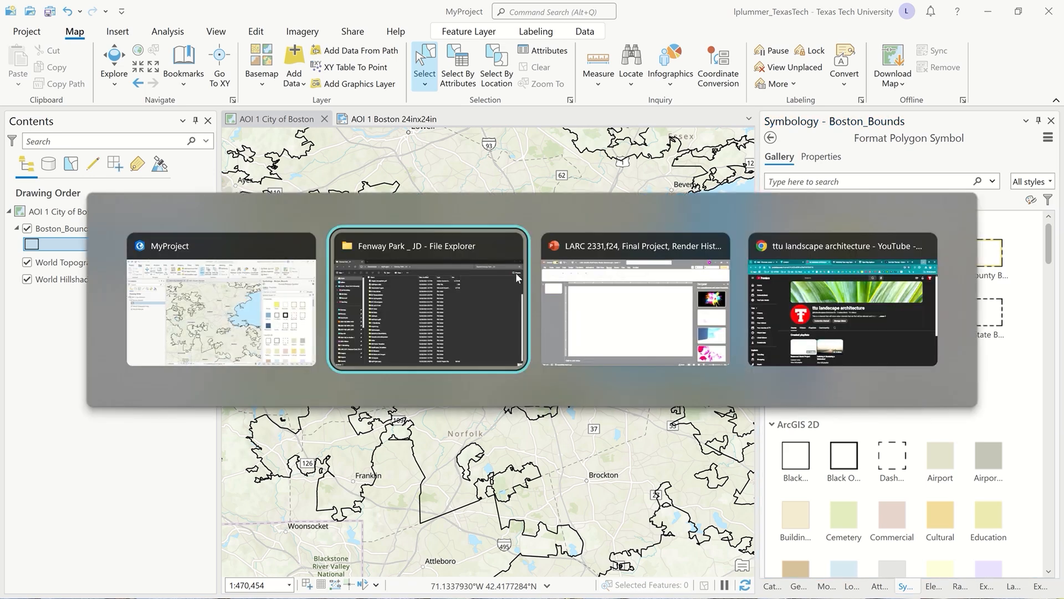
pyautogui.click(825, 296)
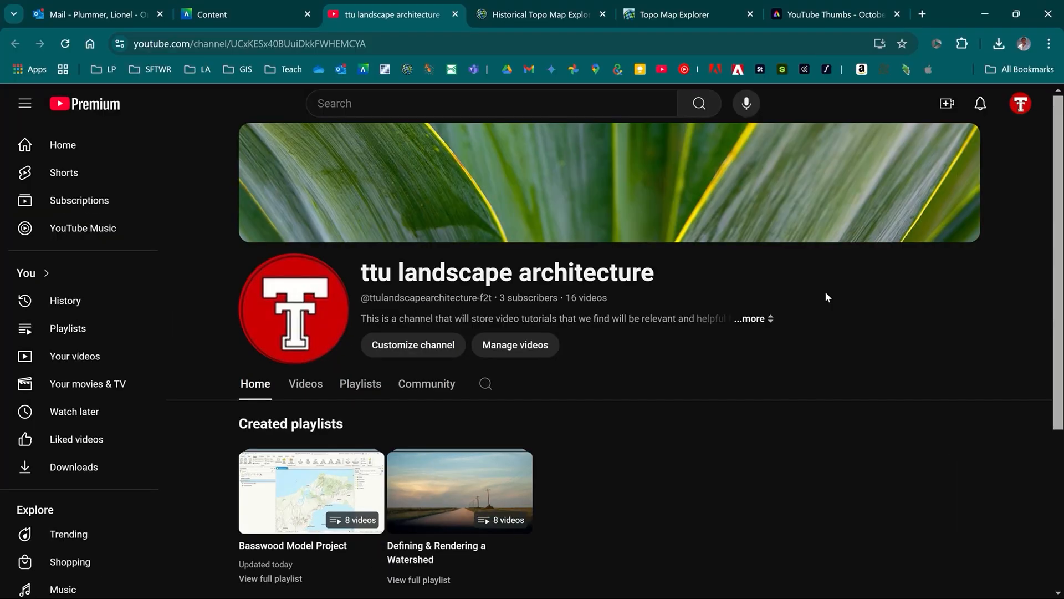
pyautogui.click(694, 18)
pyautogui.scroll(-2, 681, 212)
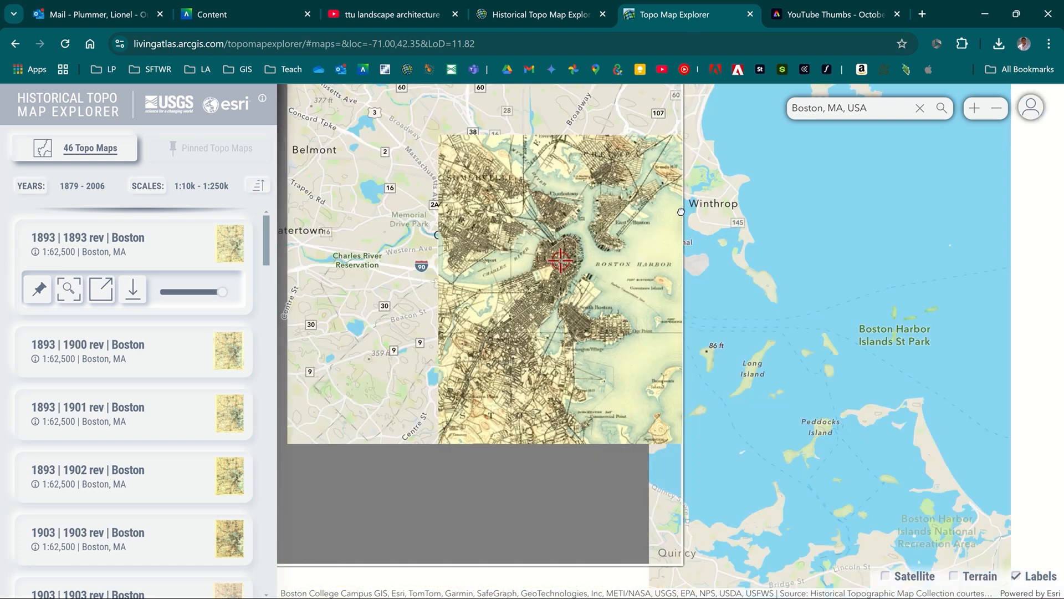
pyautogui.scroll(-3, 680, 212)
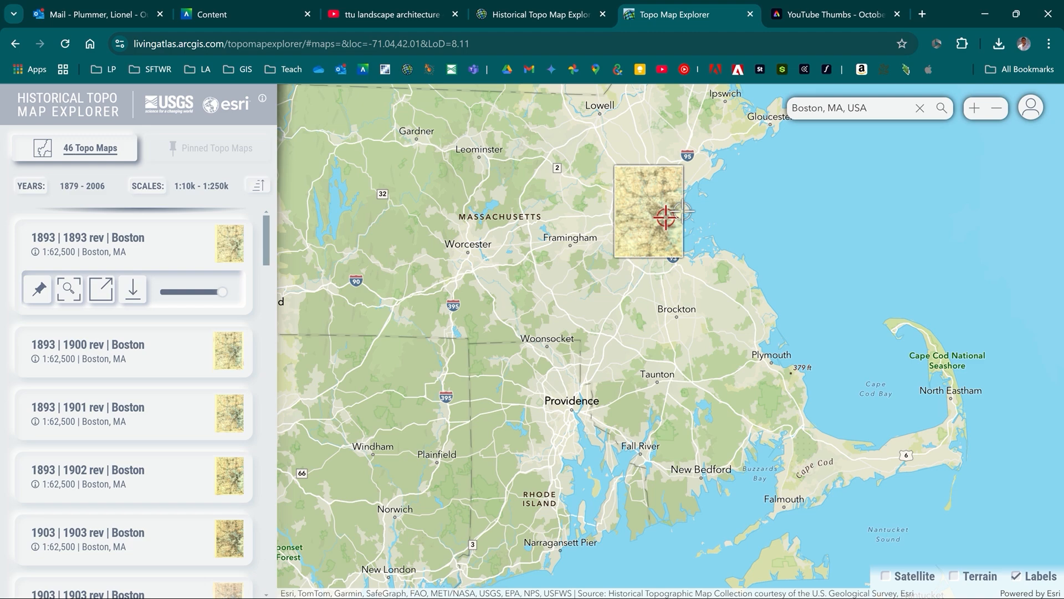
pyautogui.scroll(1, 659, 201)
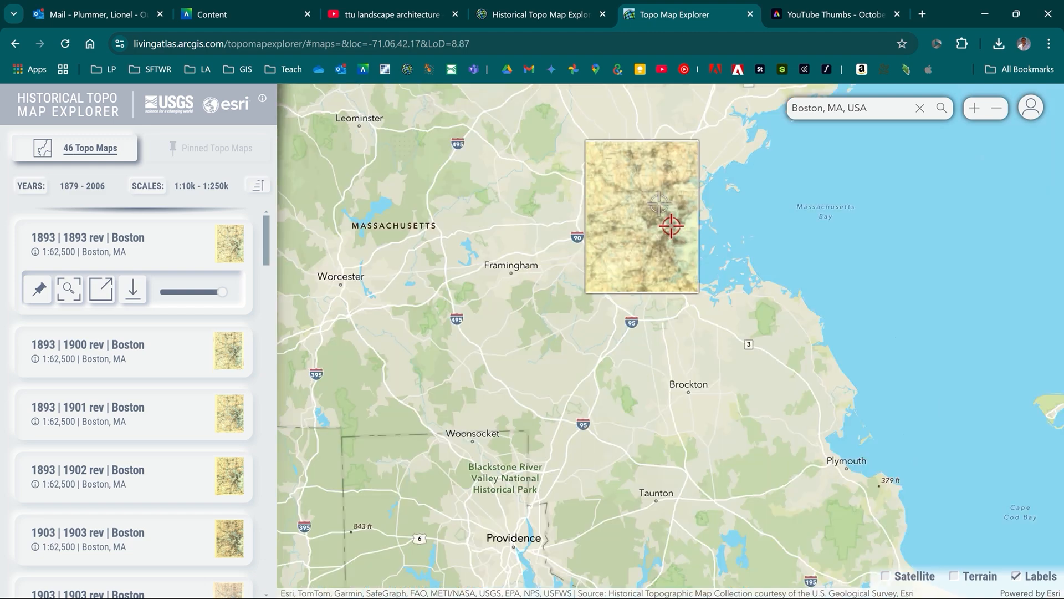
pyautogui.scroll(2, 671, 201)
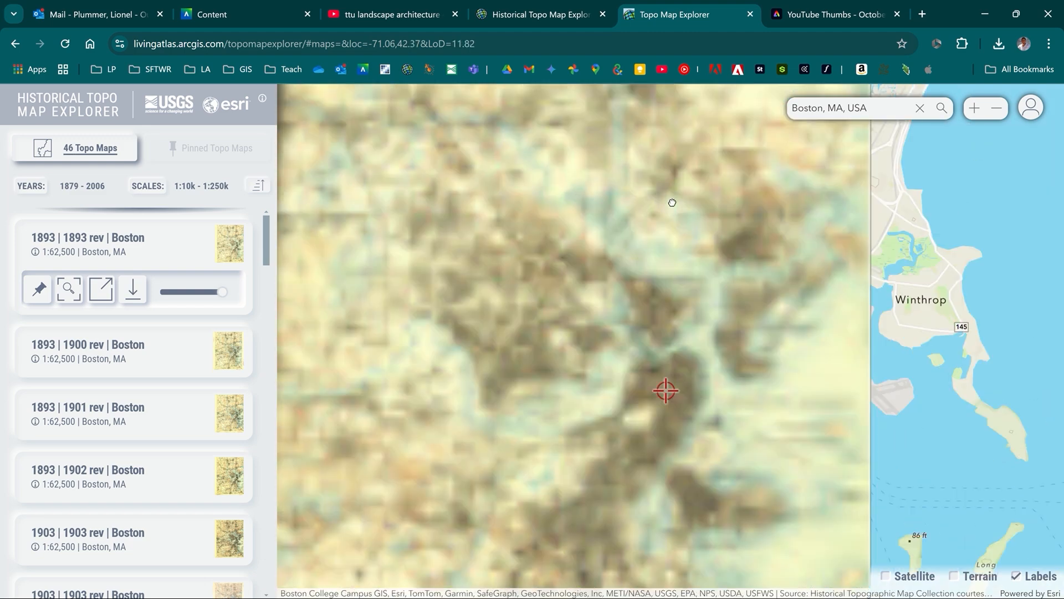
pyautogui.scroll(-1, 671, 201)
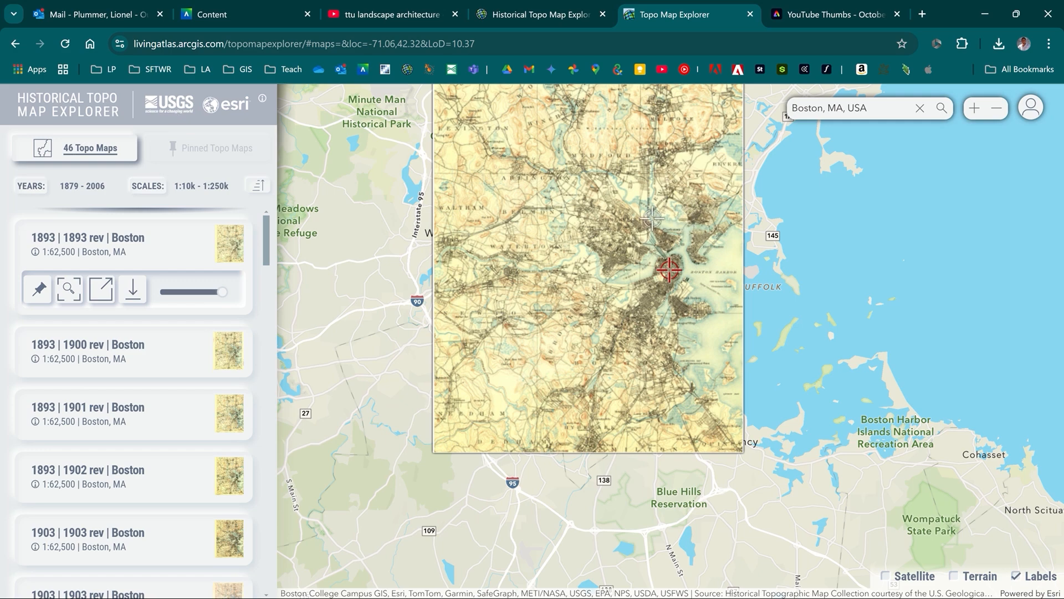
pyautogui.scroll(4, 697, 232)
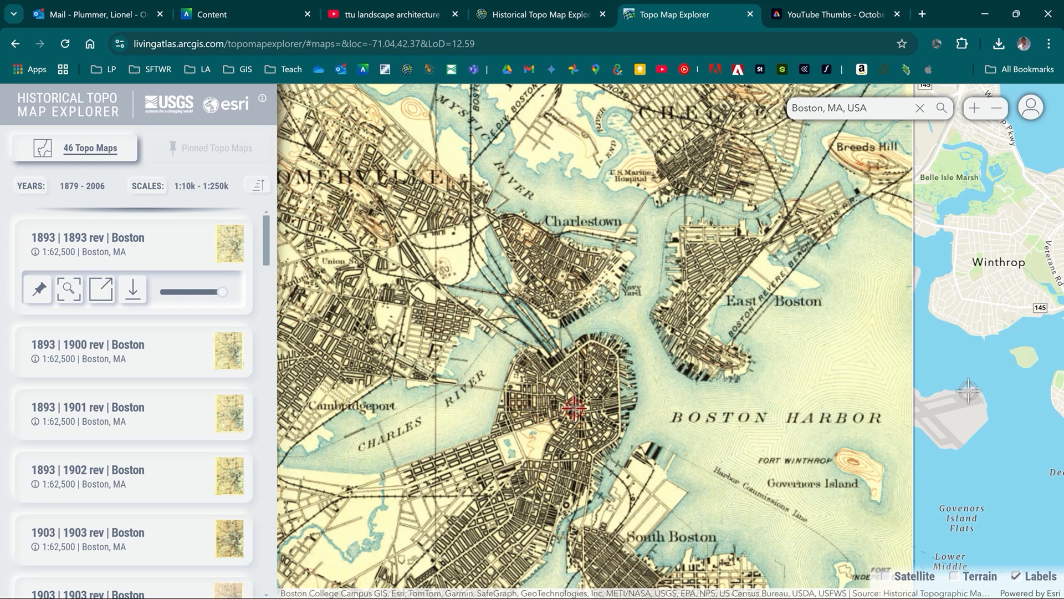
pyautogui.scroll(-1, 961, 392)
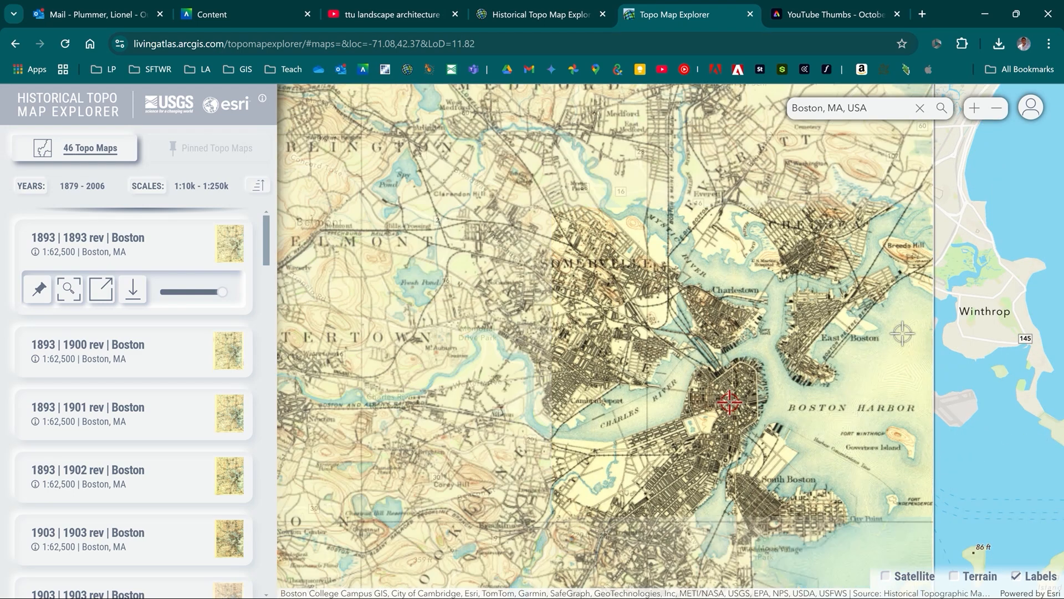
pyautogui.moveTo(856, 328); pyautogui.dragTo(760, 330)
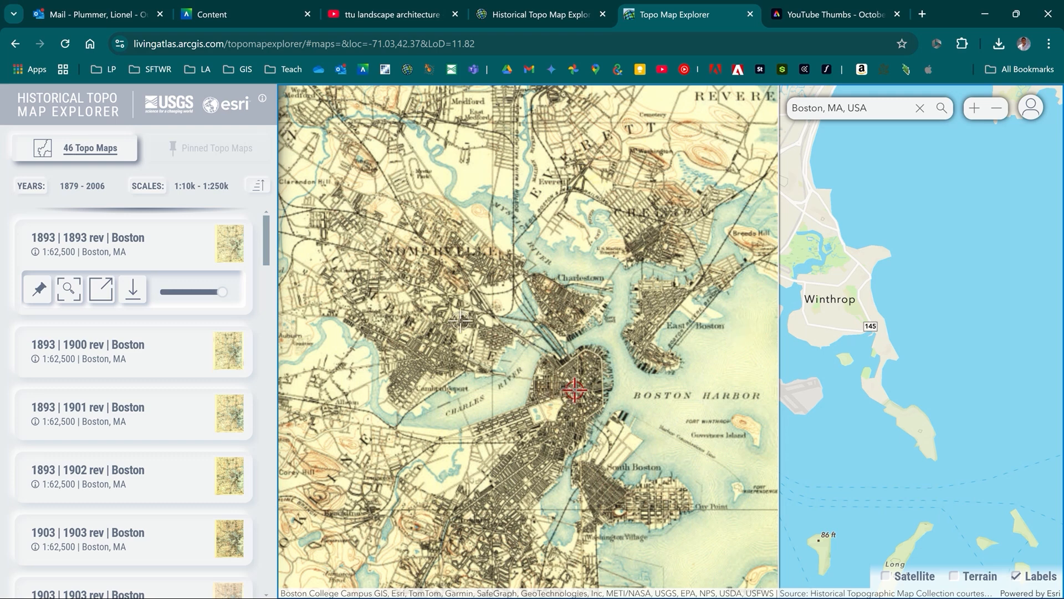
pyautogui.click(39, 289)
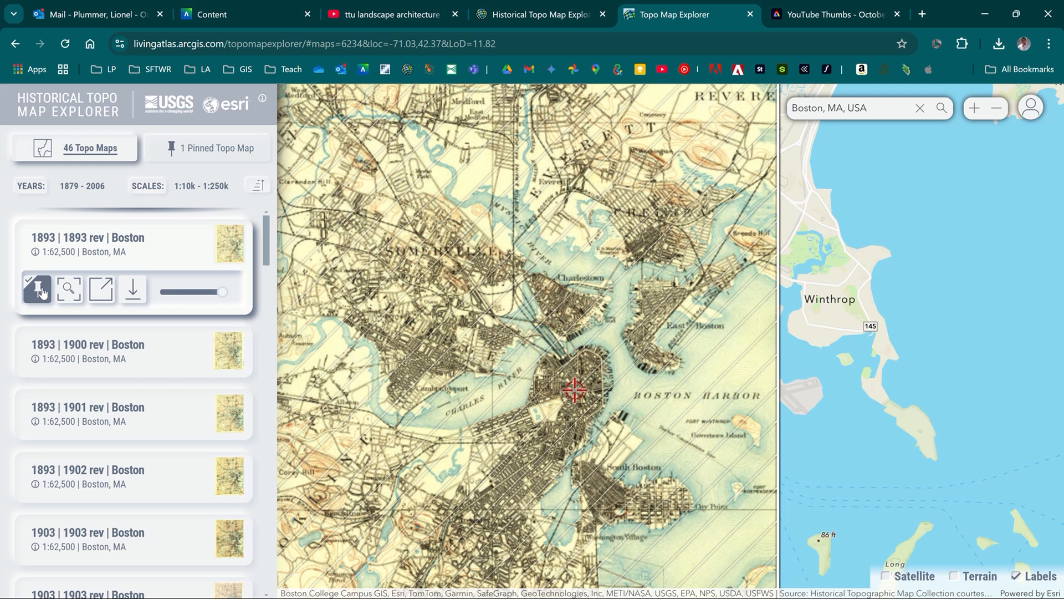
# Step: Find topo maps for the uncovered area east of Boston and pin the 1892 | 1900 rev Boston Bay map
pyautogui.click(807, 388)
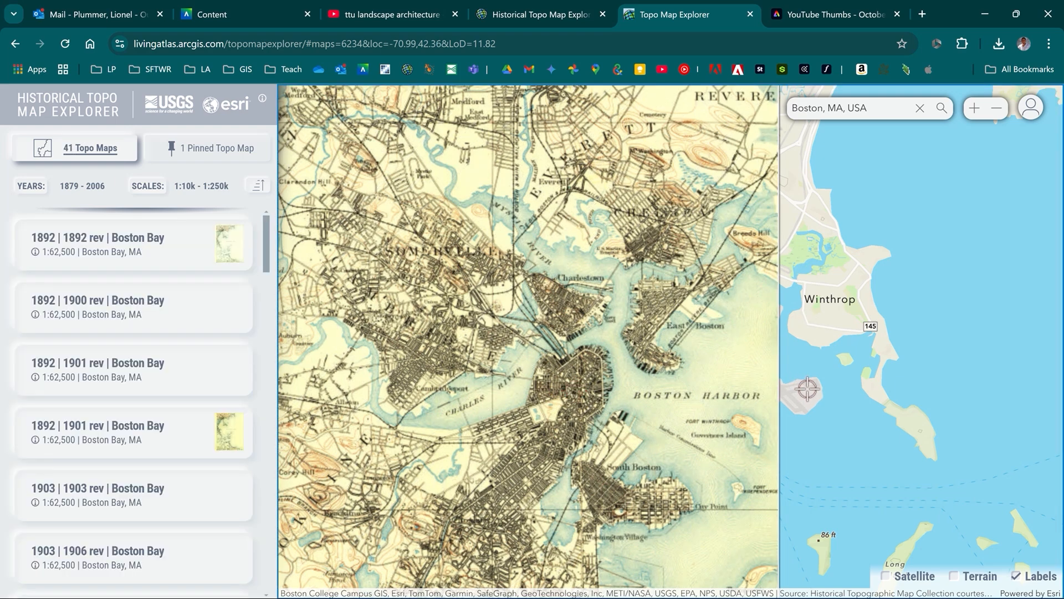
pyautogui.click(216, 256)
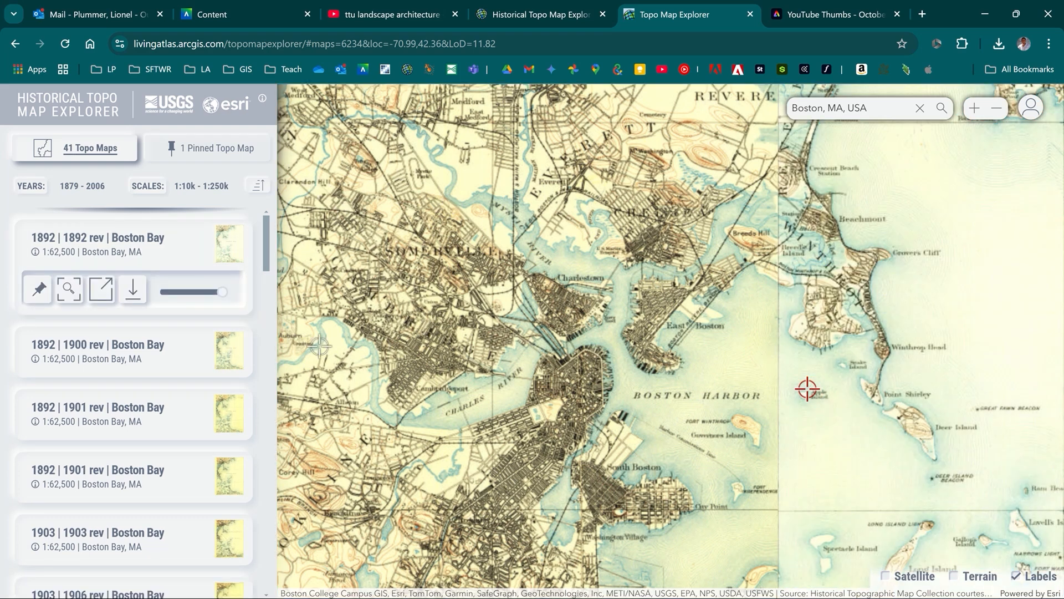
pyautogui.click(202, 357)
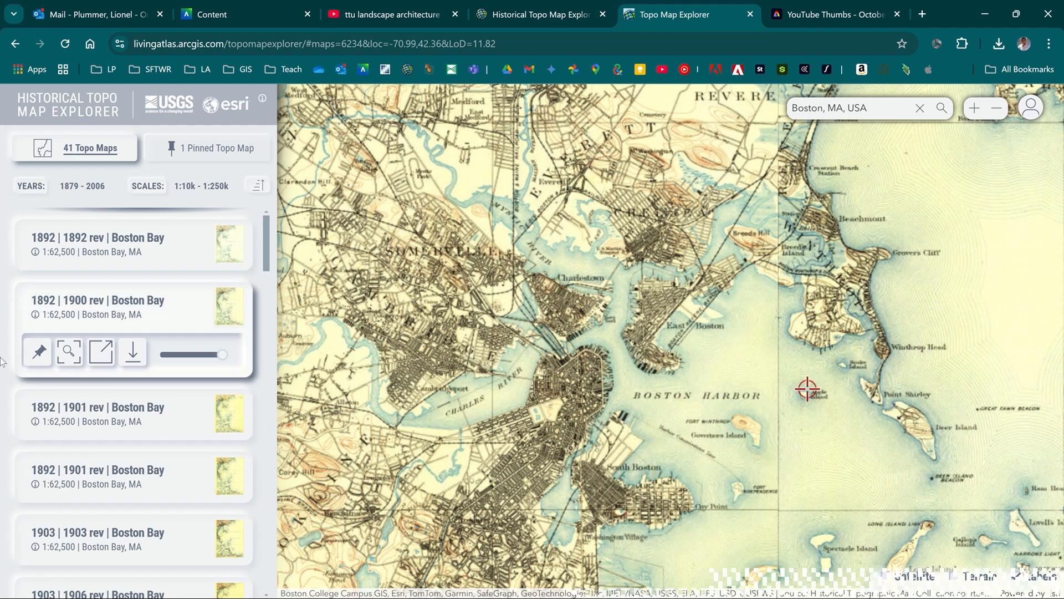
pyautogui.click(37, 351)
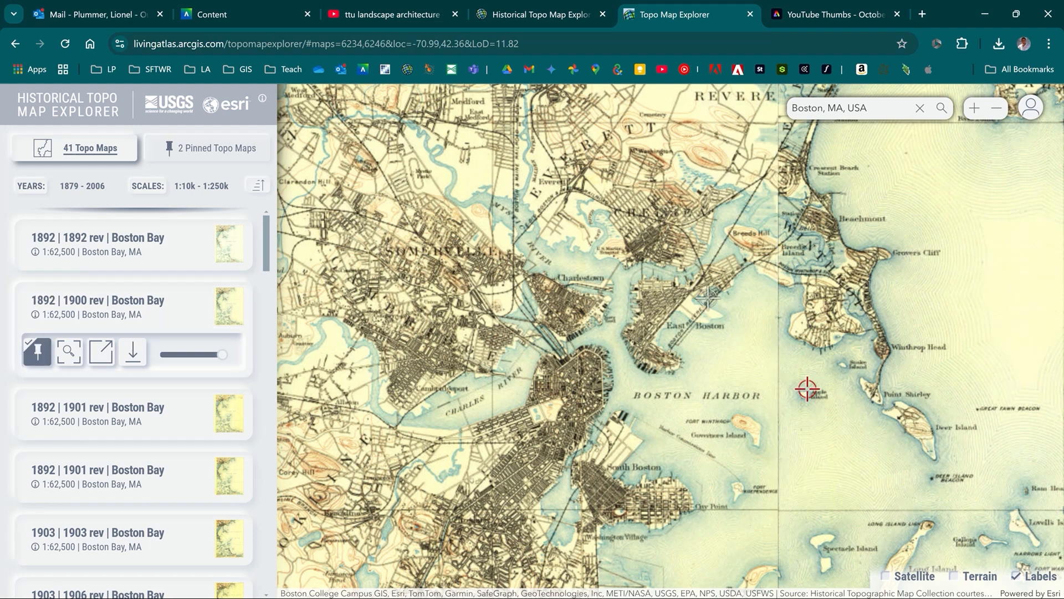
# Step: Check the coverage of the pinned maps and browse the other historical topo maps available for the bay location
pyautogui.scroll(-1, 856, 274)
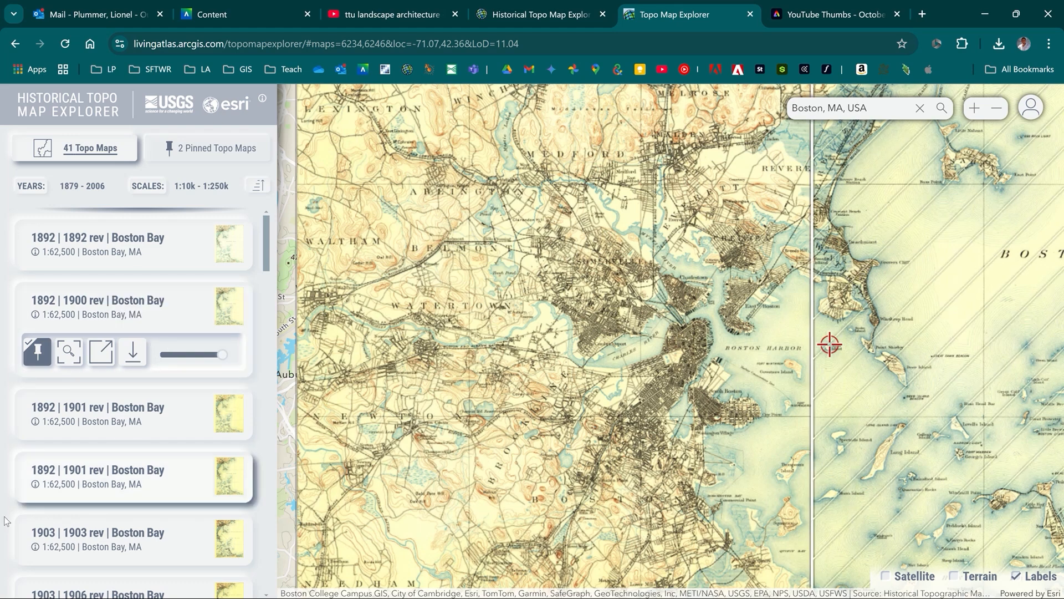
pyautogui.scroll(-5, 150, 421)
pyautogui.scroll(-9, 143, 339)
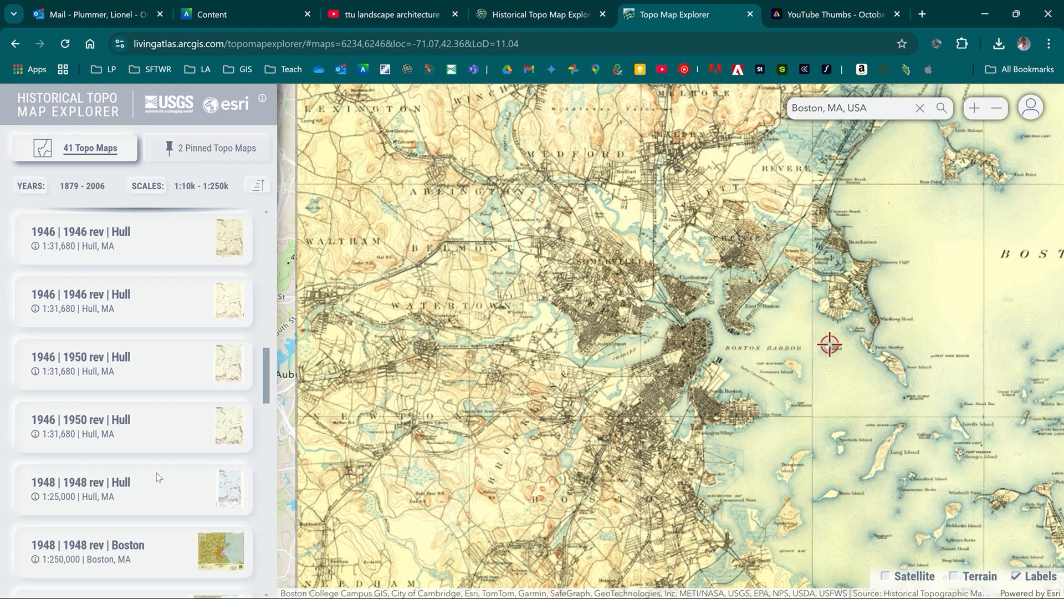
pyautogui.scroll(-4, 157, 472)
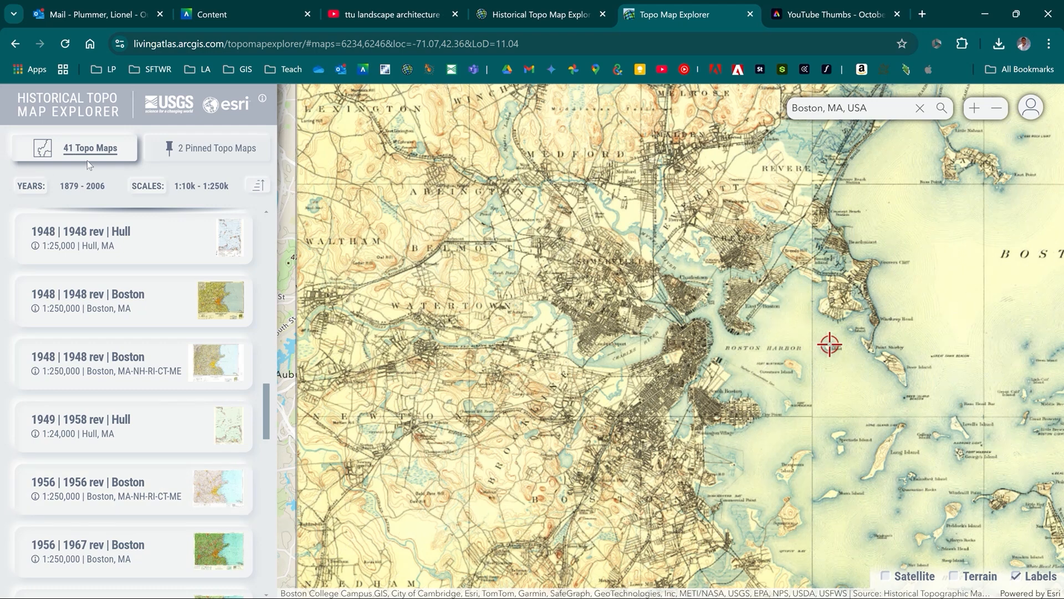
# Step: Open the pinned topo maps and download both the Boston Bay and Boston maps as GeoTIFFs
pyautogui.click(225, 150)
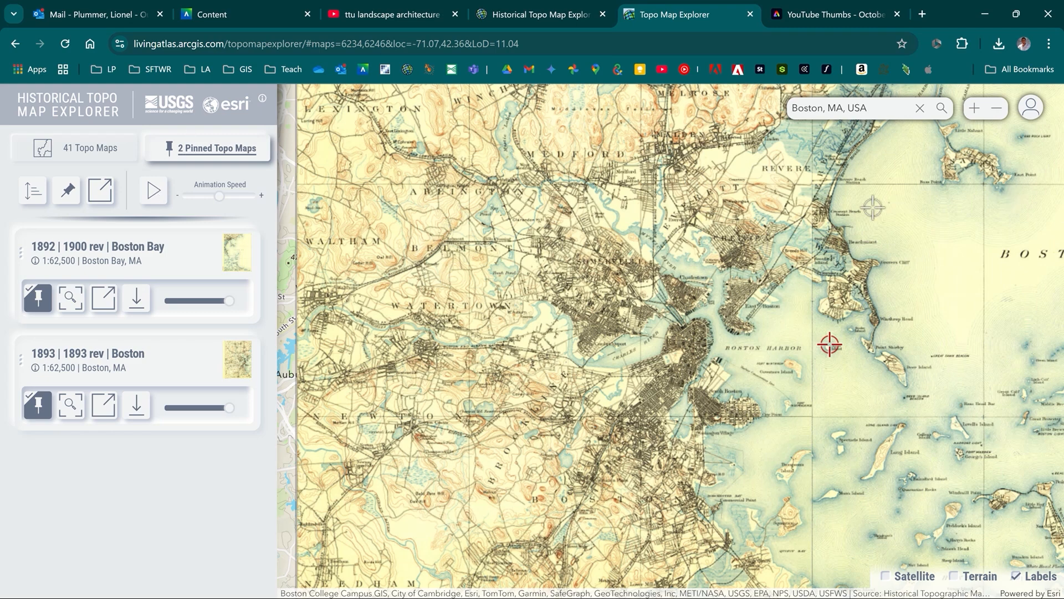
pyautogui.scroll(-2, 748, 251)
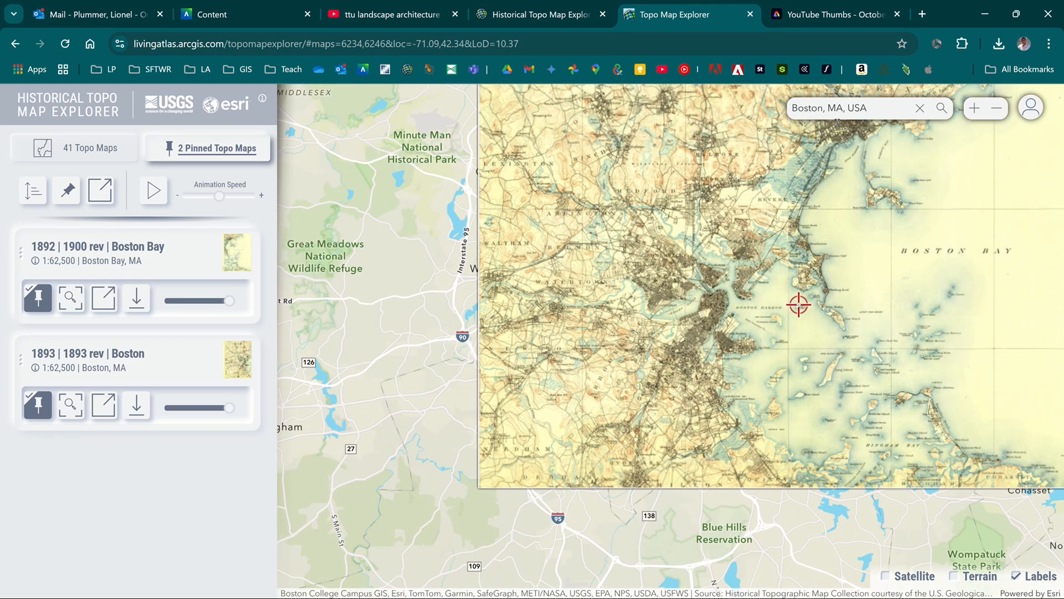
pyautogui.moveTo(833, 143); pyautogui.dragTo(732, 248)
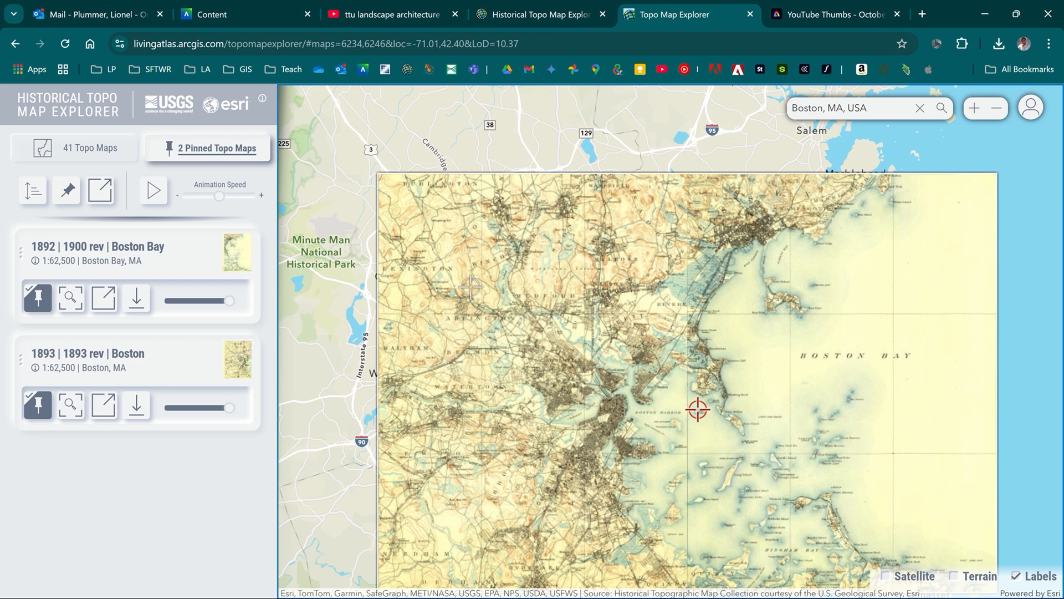
pyautogui.click(137, 303)
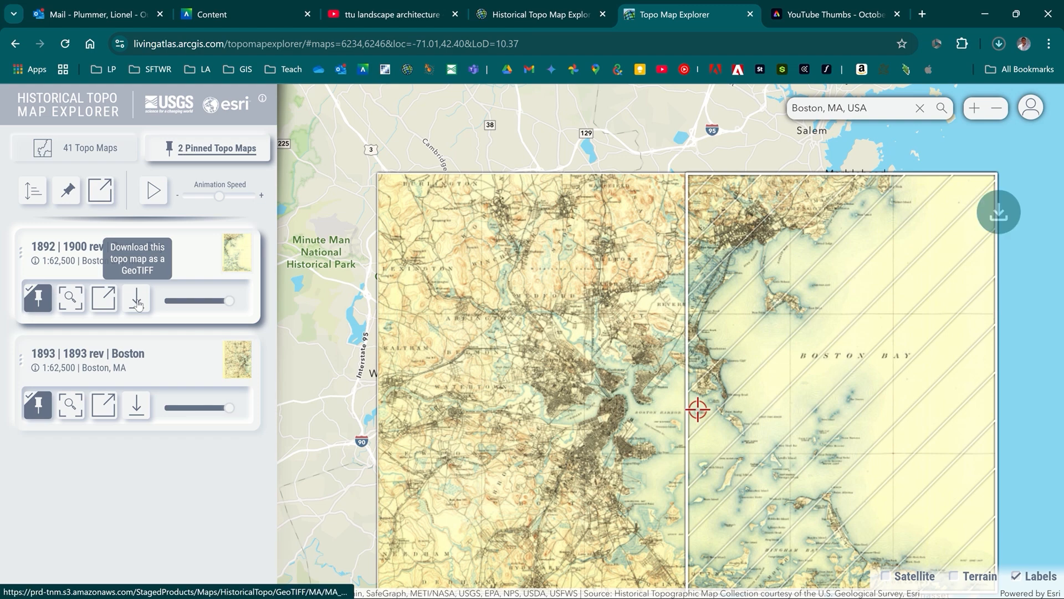
pyautogui.click(136, 401)
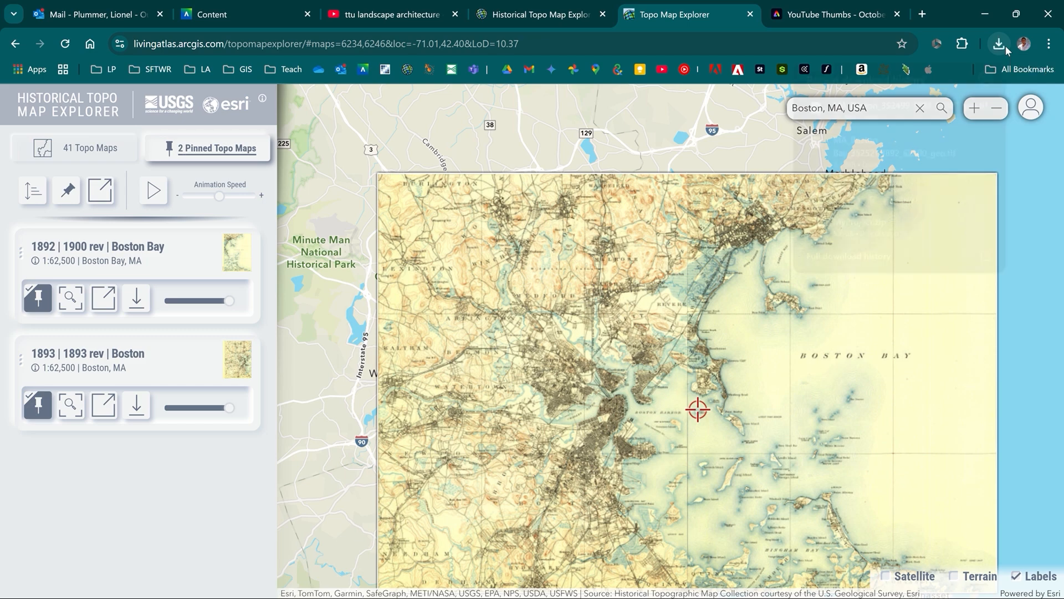
# Step: Open the Downloads folder and put MA_Boston Bay_352521_1892_62500_geo.tif and MA_Boston_352499_1893_62500_geo.tif on the clipboard
pyautogui.click(1004, 46)
pyautogui.click(962, 101)
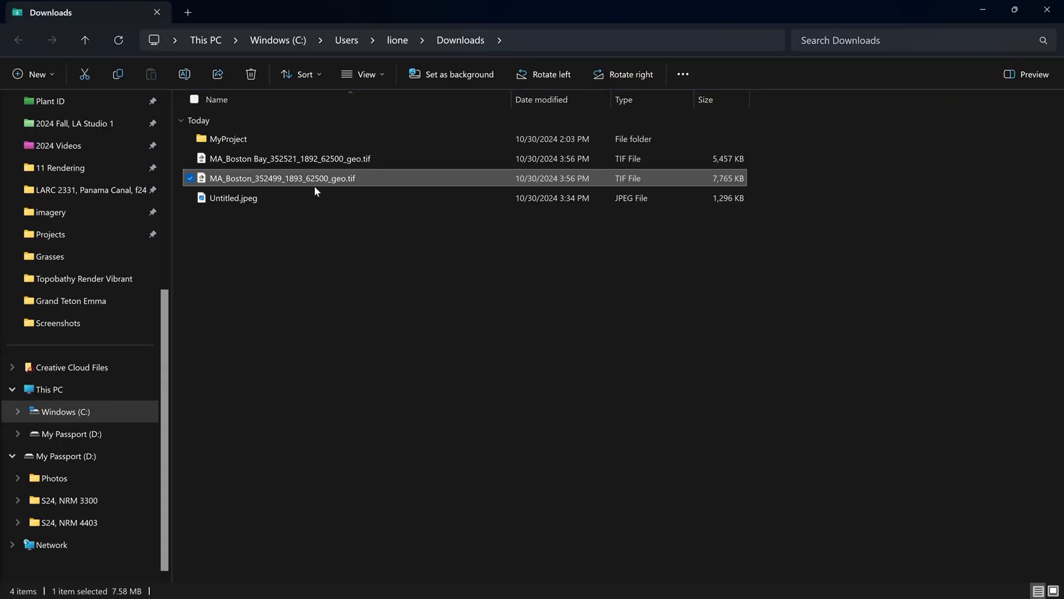
pyautogui.keyDown('ctrl'); pyautogui.click(320, 162); pyautogui.keyUp('ctrl')
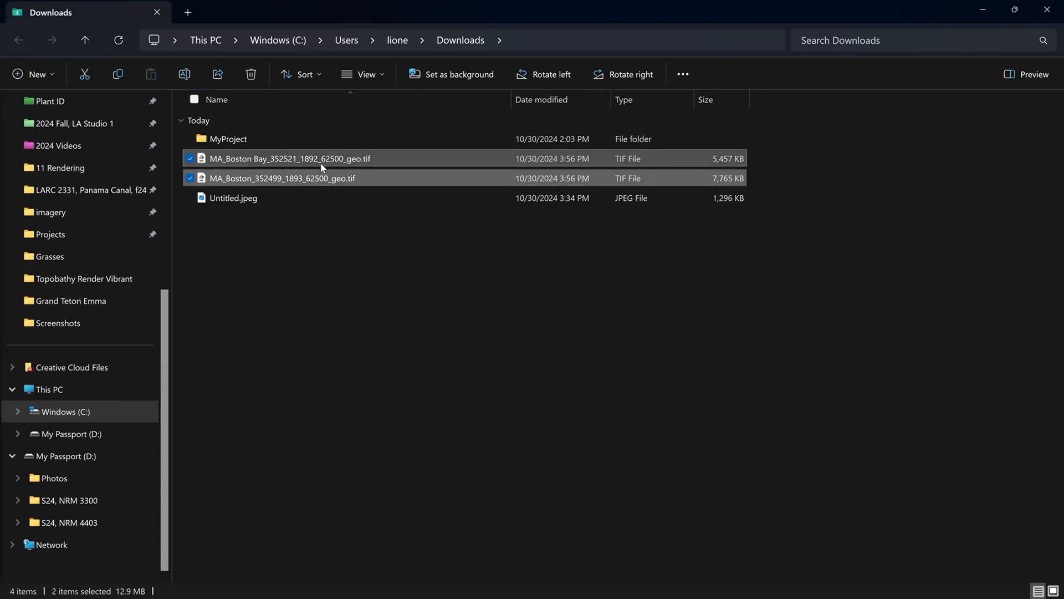
# Step: Open the Fenway Park _ JD folder inside MyProject and sort its contents by name
pyautogui.doubleClick(279, 138)
pyautogui.doubleClick(279, 138)
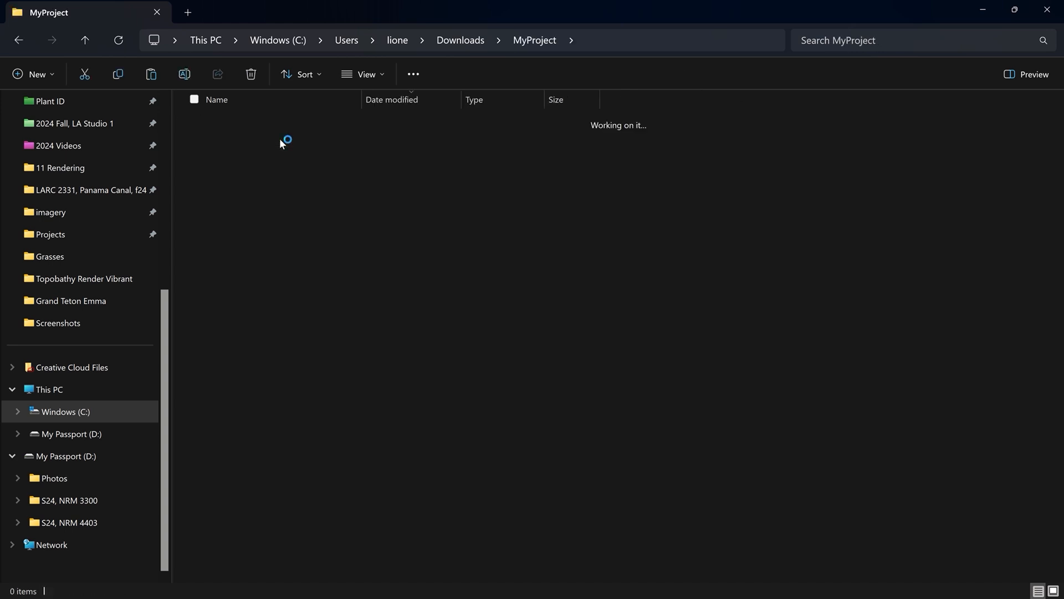
pyautogui.scroll(-2, 315, 312)
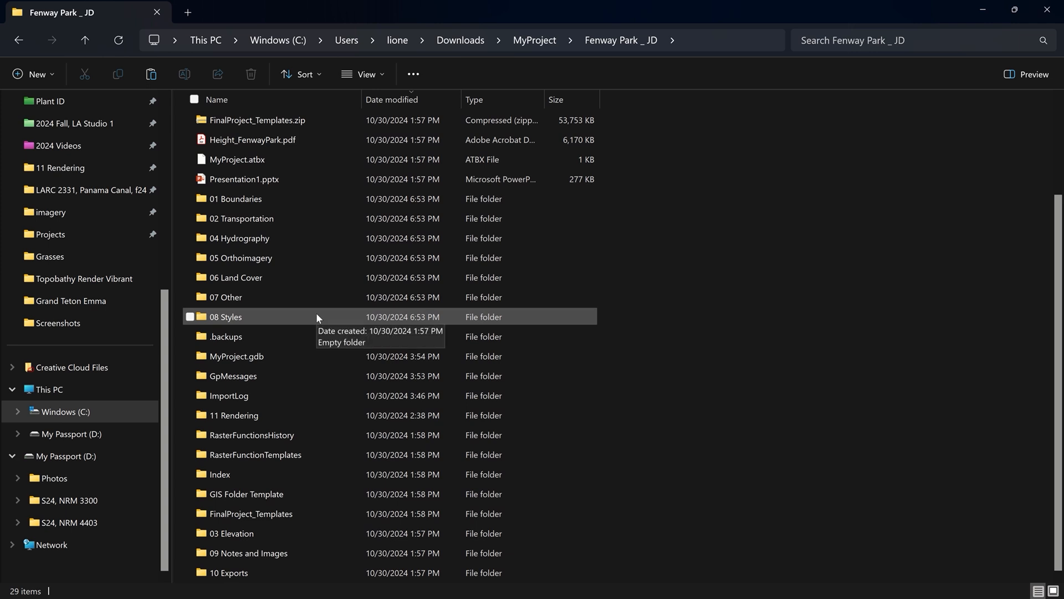
pyautogui.scroll(2, 316, 313)
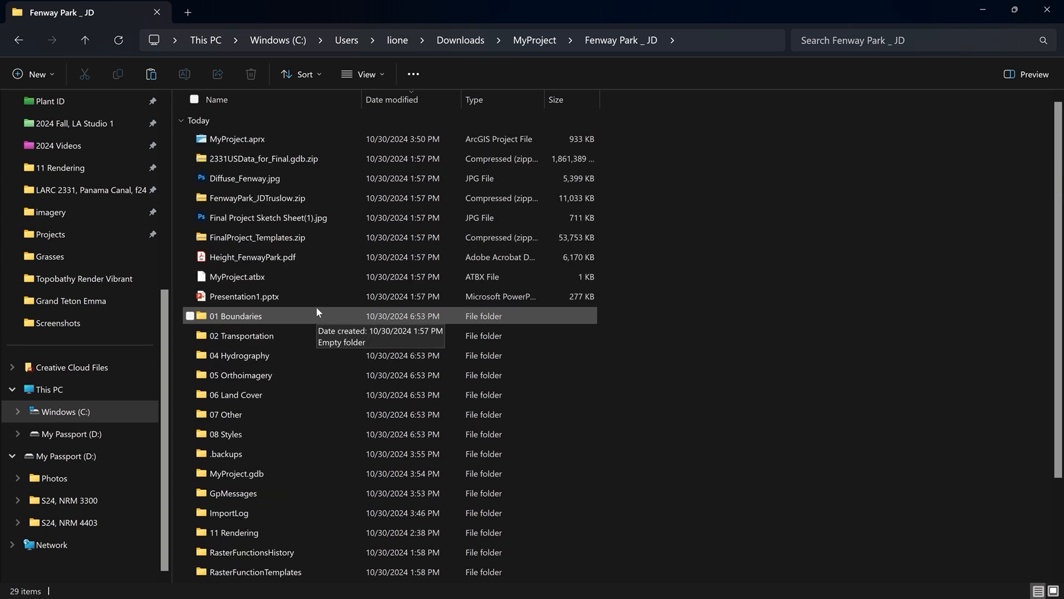
pyautogui.click(240, 98)
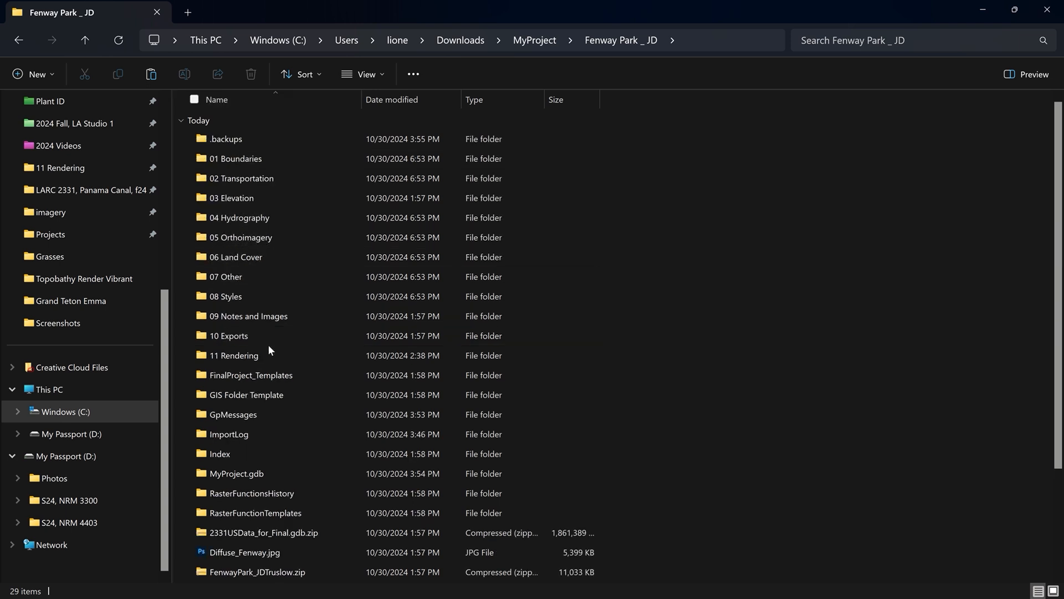
# Step: Create a new folder named 12 Historical Maps inside the Fenway Park _ JD folder
pyautogui.hotkey('ctrl', 'shift', 'n')
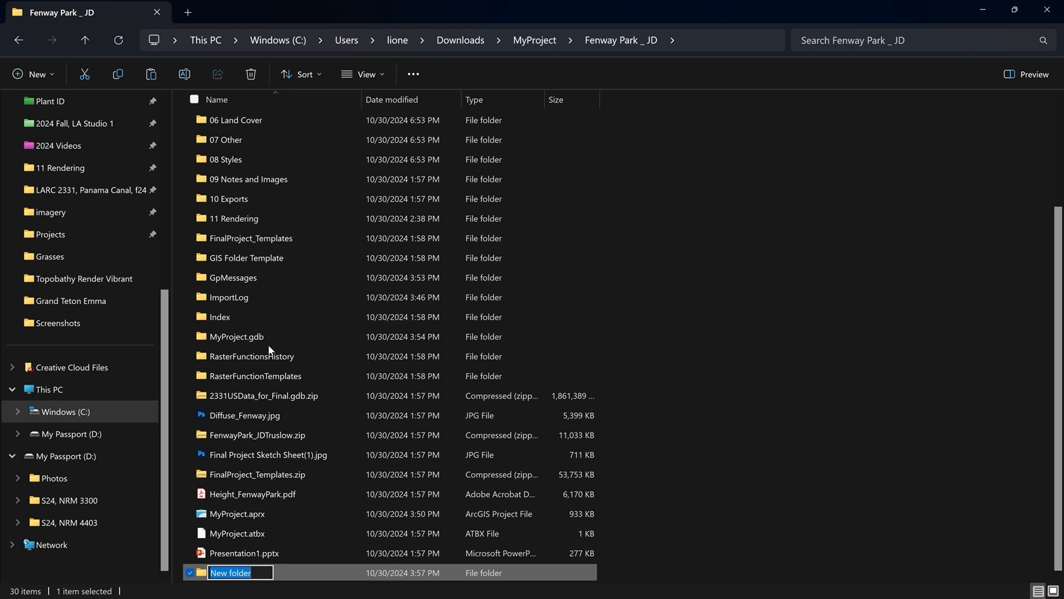
pyautogui.write('12')
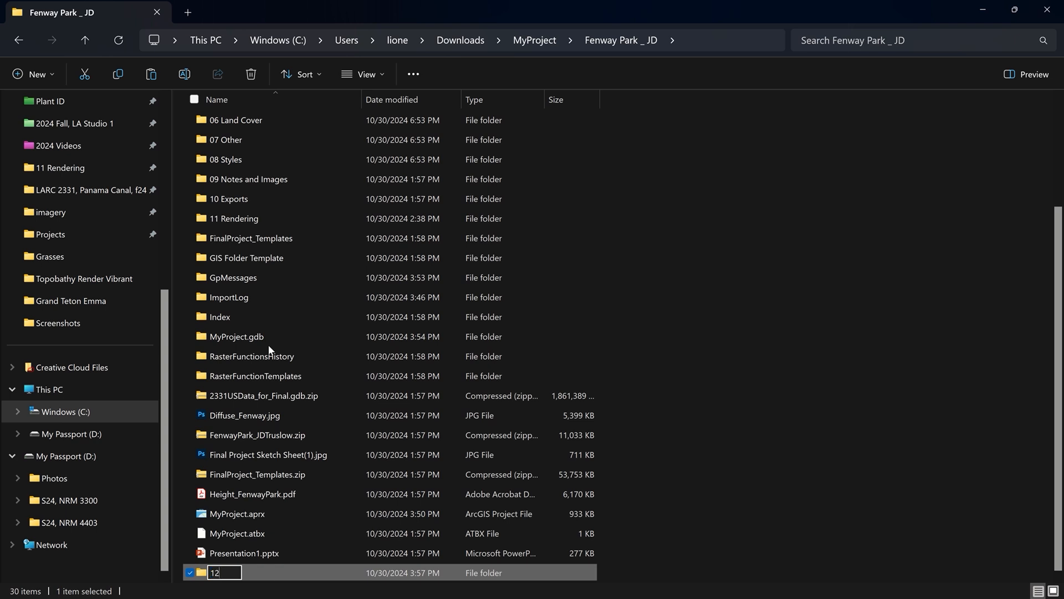
pyautogui.write(' Historical Maps')
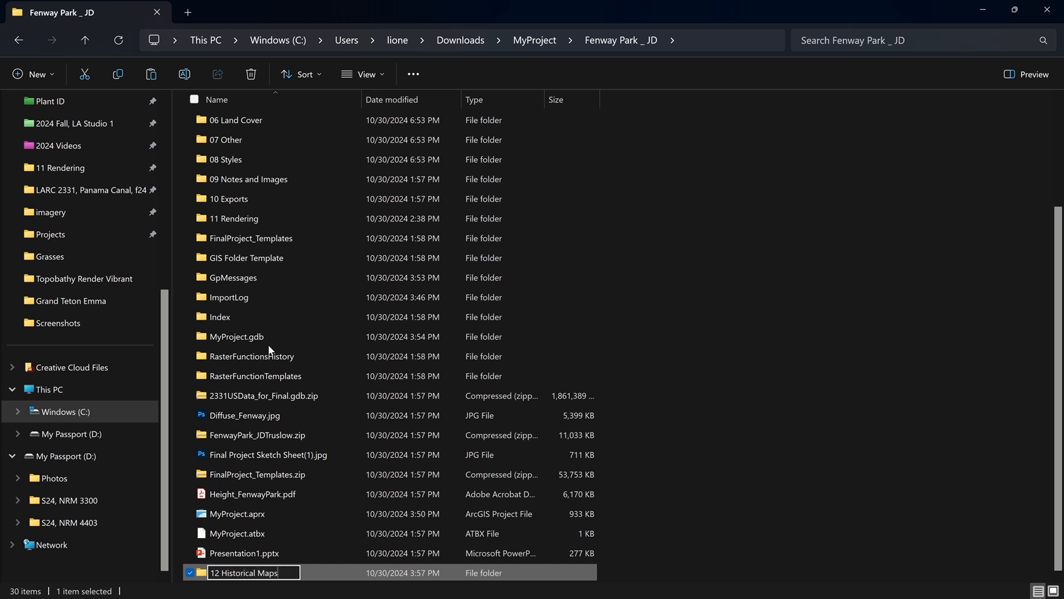
pyautogui.press('Return')
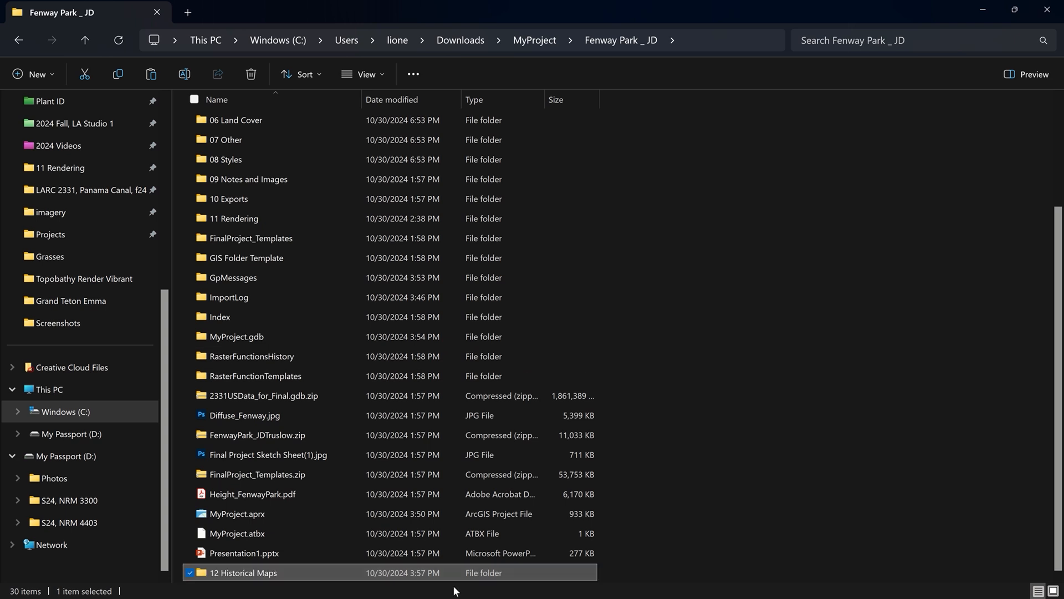
# Step: Open the 12 Historical Maps folder and paste the two copied Boston GeoTIFFs into it
pyautogui.doubleClick(237, 573)
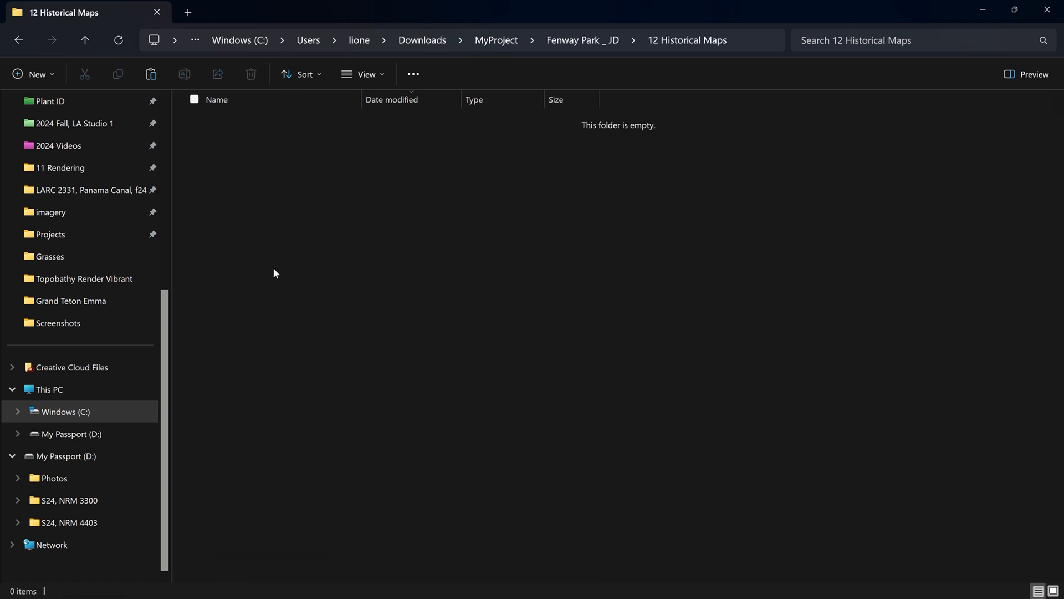
pyautogui.hotkey('ctrl', 'v')
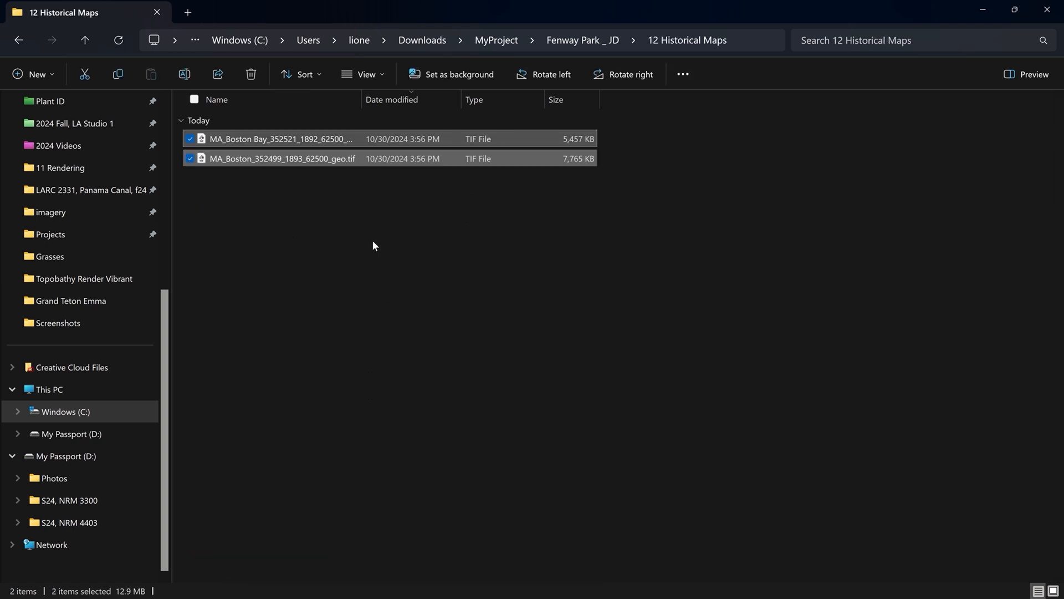
pyautogui.click(656, 401)
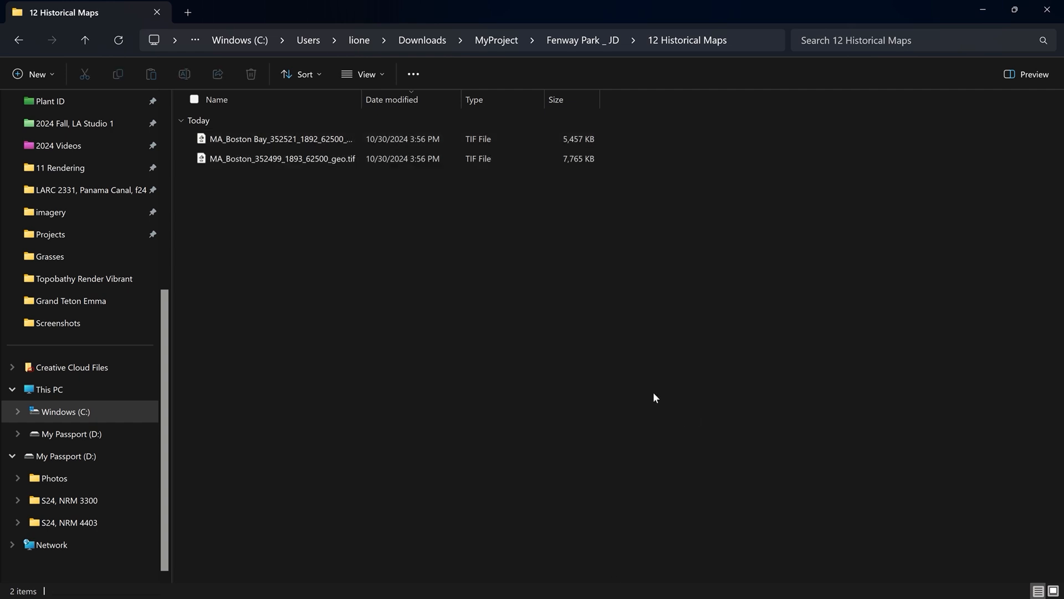
# Step: Switch to ArcGIS Pro and show the Fenway Park _ JD project folder in the Catalog, with its 03 Elevation subfolders collapsed
pyautogui.hotkey('alt', 'Tab')
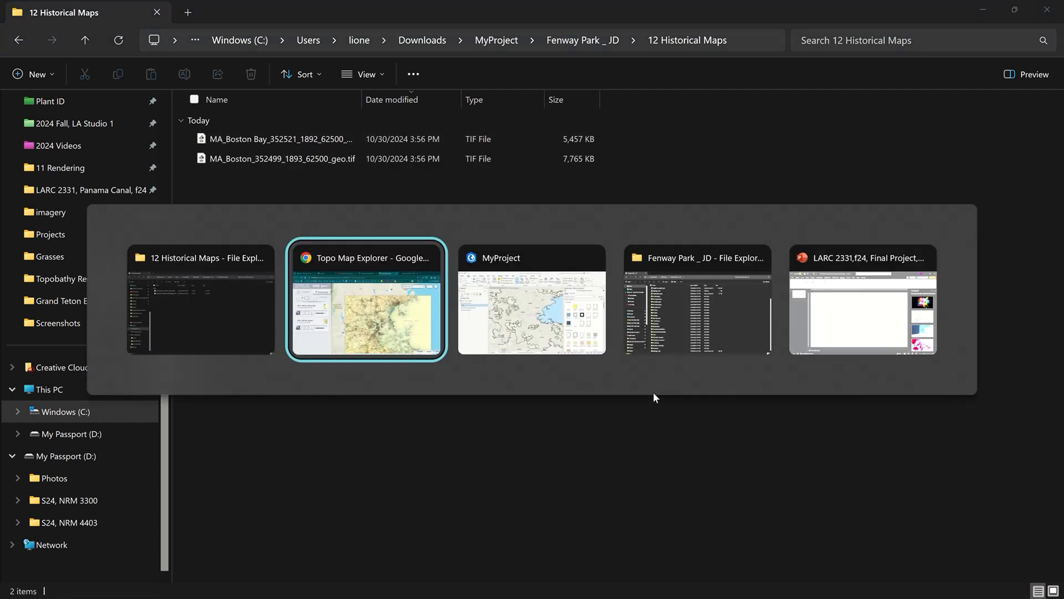
pyautogui.hotkey('alt', 'Tab')
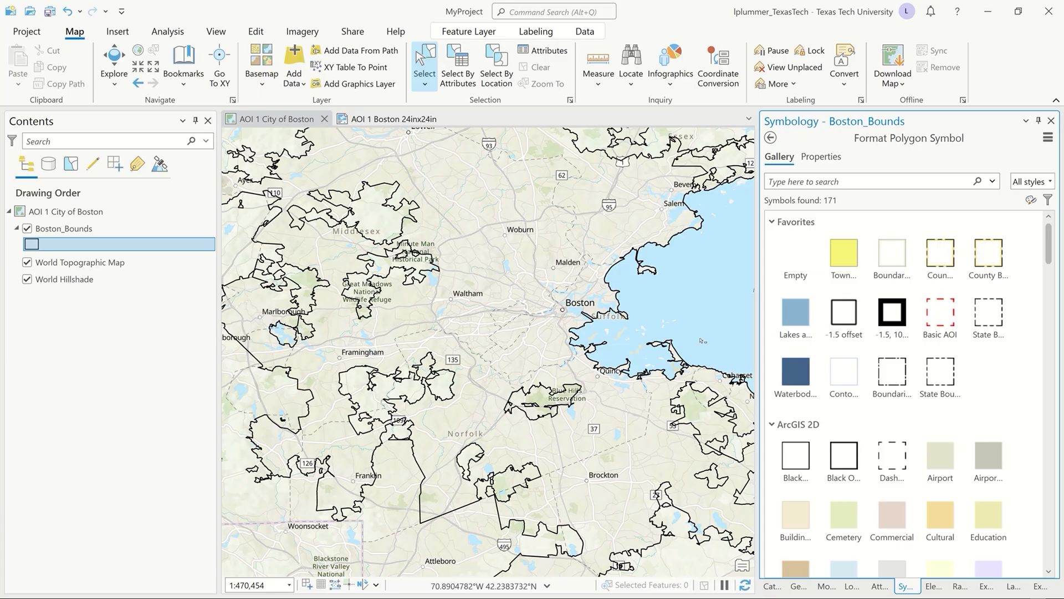
pyautogui.click(771, 139)
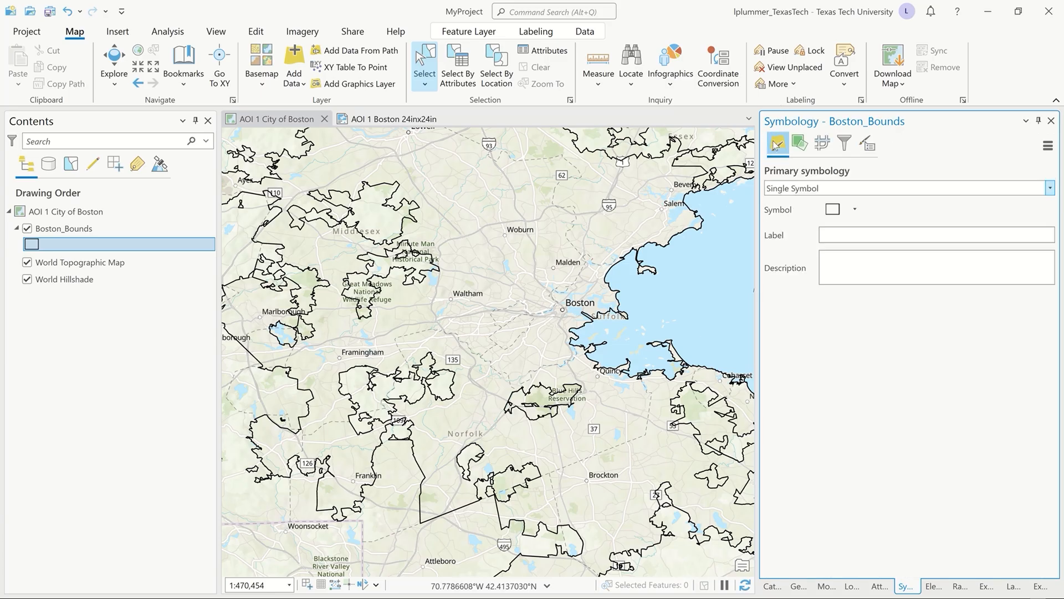
pyautogui.click(771, 587)
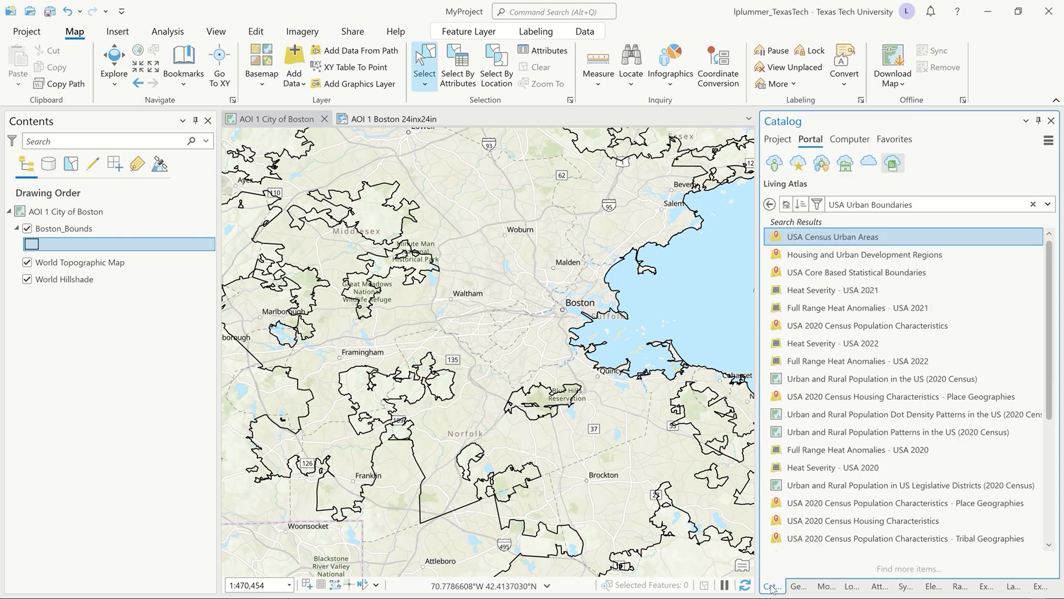
pyautogui.click(787, 137)
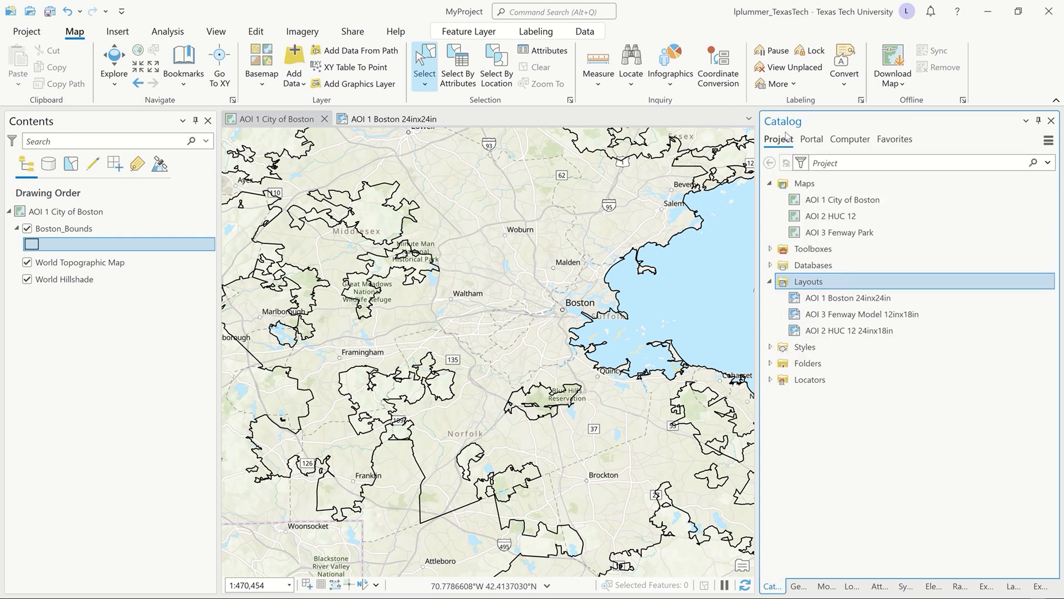
pyautogui.click(771, 281)
pyautogui.click(771, 313)
pyautogui.click(782, 331)
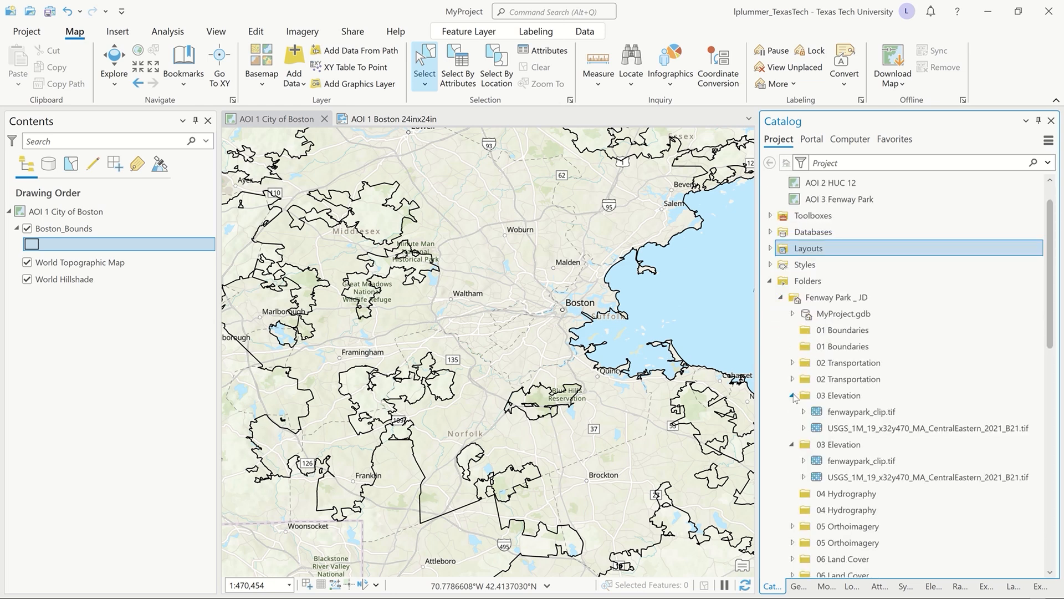
pyautogui.click(793, 396)
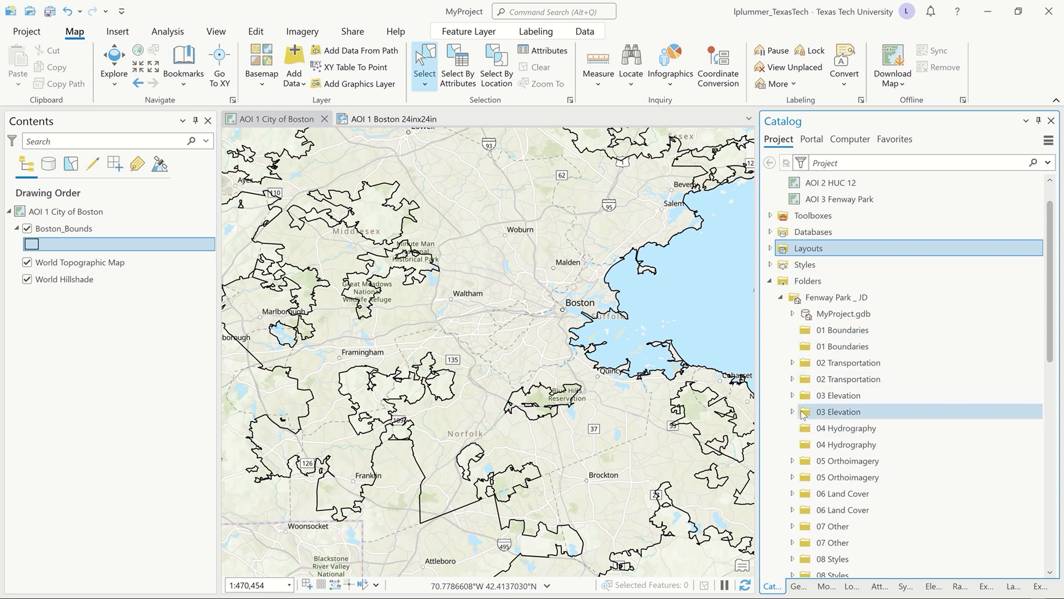
# Step: Look through the Fenway Park _ JD folder for 12 Historical Maps and refresh the folder's contents
pyautogui.scroll(-5, 798, 421)
pyautogui.scroll(-3, 808, 415)
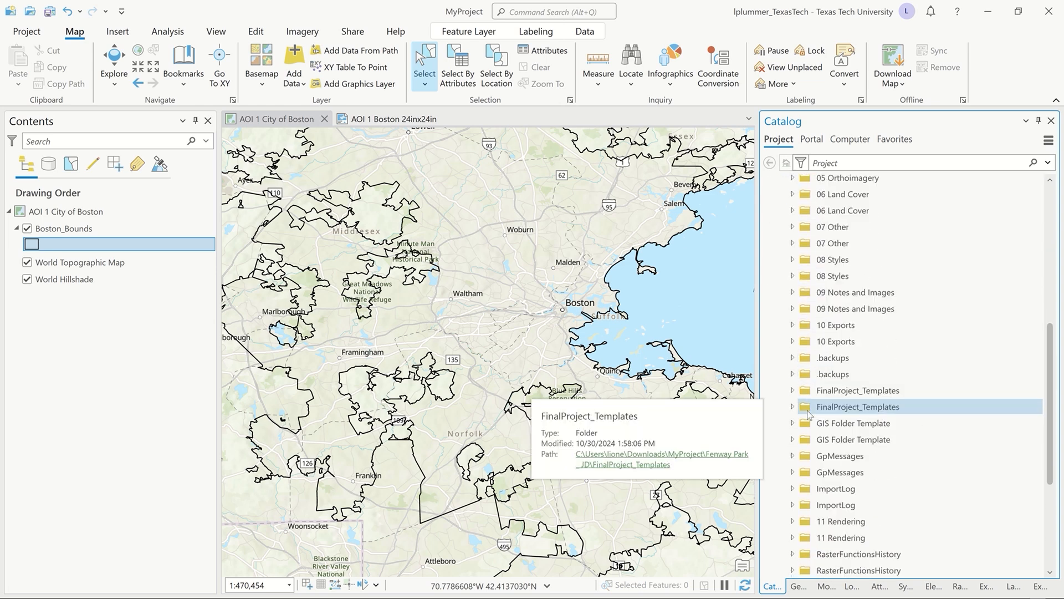
pyautogui.scroll(-2, 808, 414)
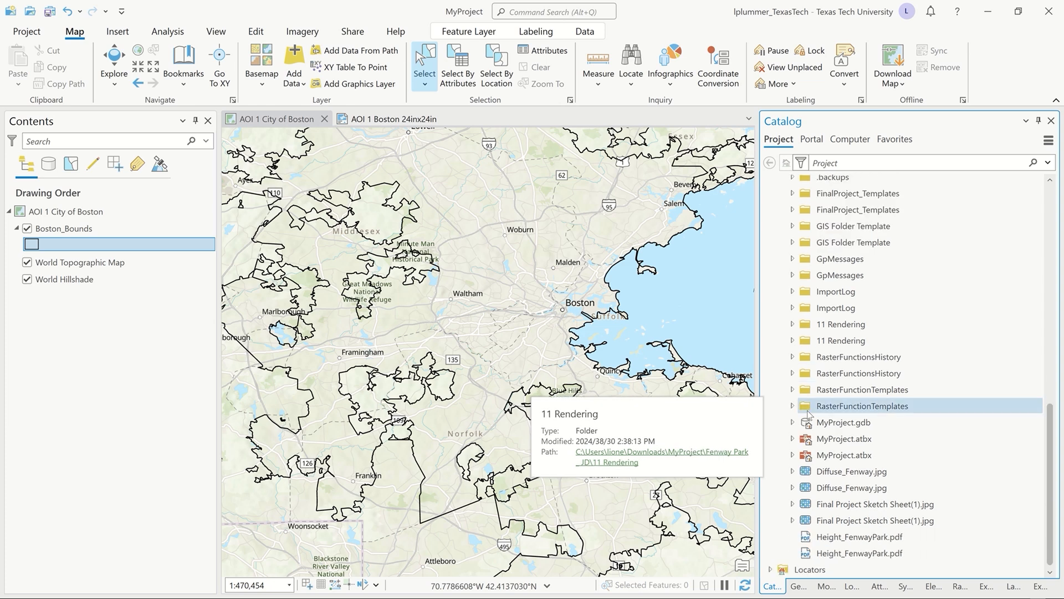
pyautogui.scroll(4, 821, 404)
pyautogui.scroll(10, 821, 403)
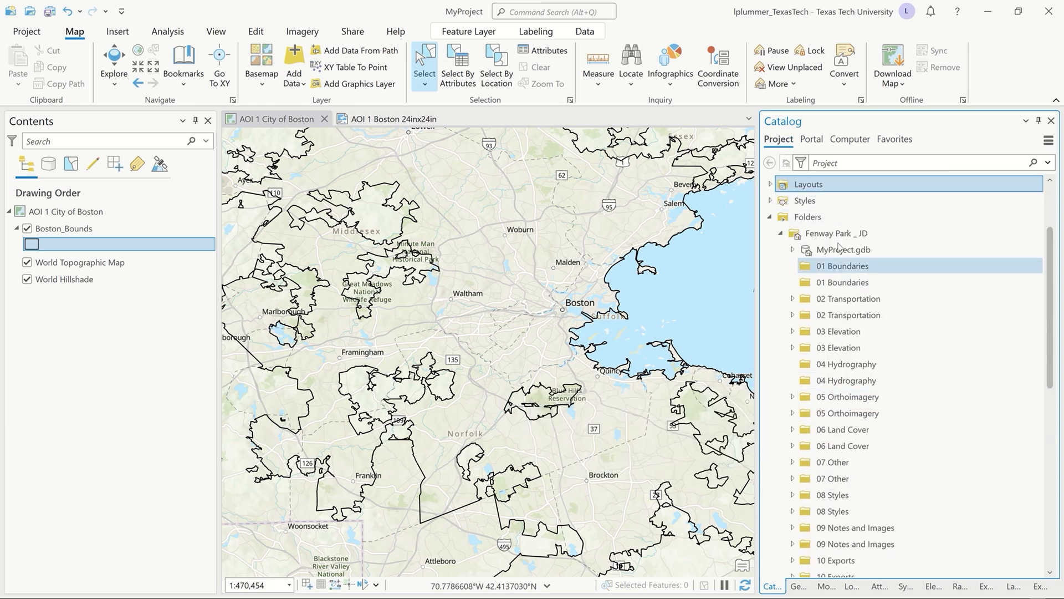
pyautogui.click(842, 237)
pyautogui.rightClick(843, 238)
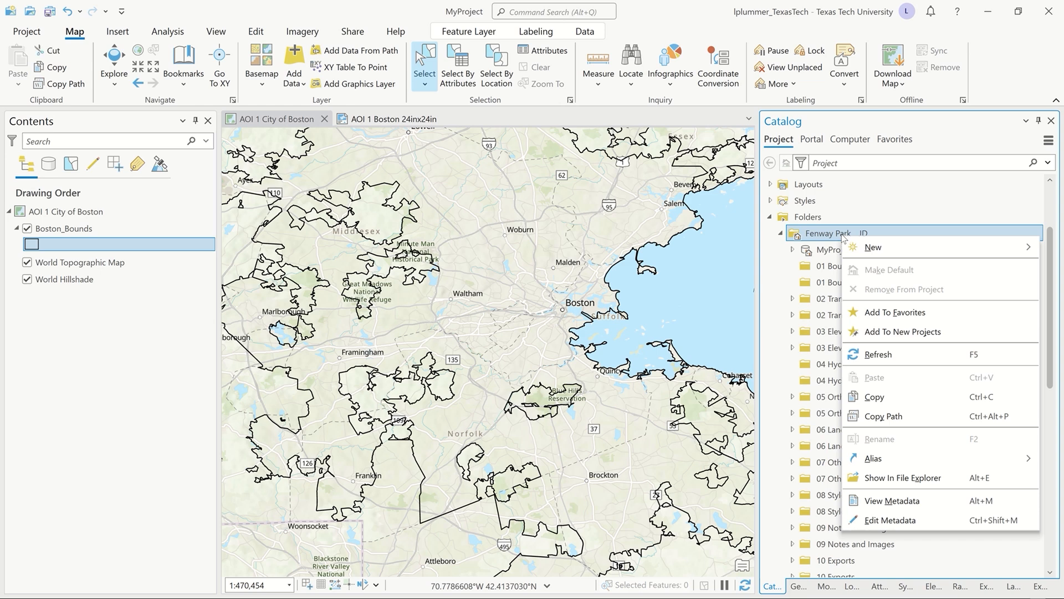
pyautogui.click(894, 355)
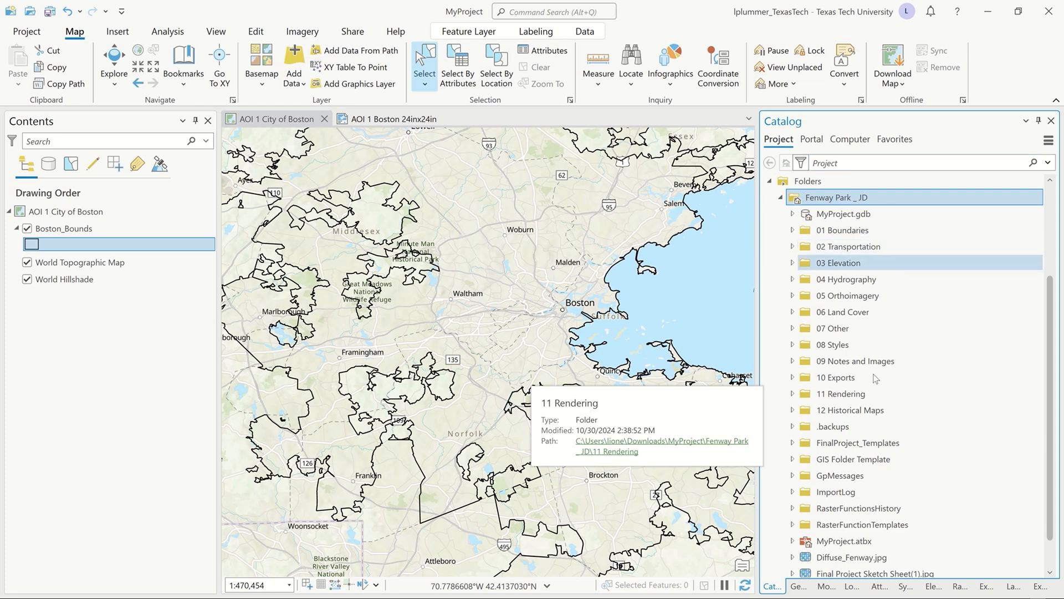
# Step: Add both GeoTIFFs from the 12 Historical Maps folder to the current AOI 1 City of Boston map
pyautogui.click(792, 411)
pyautogui.click(826, 427)
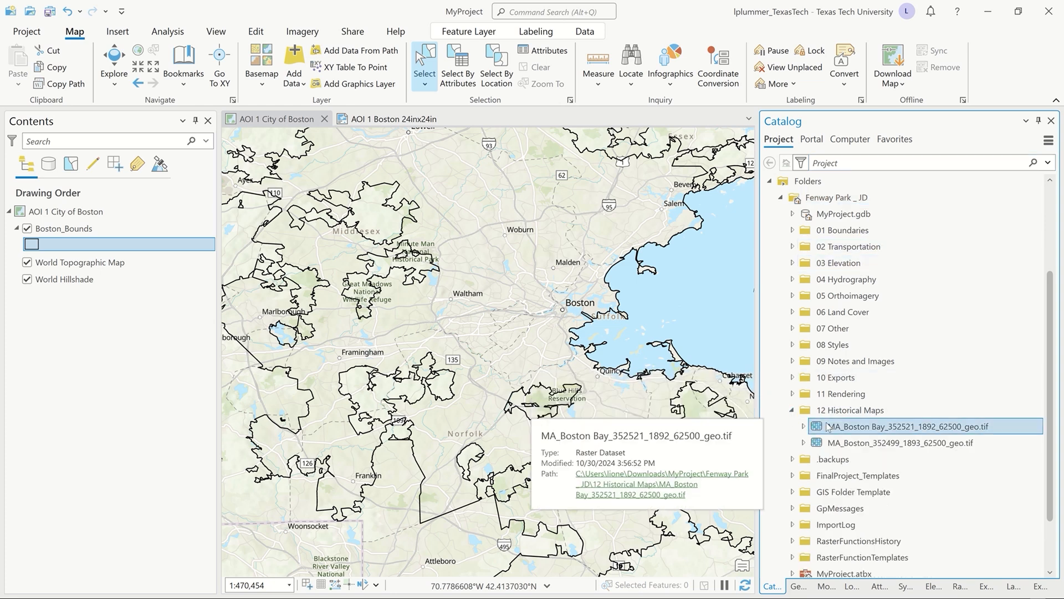
pyautogui.hotkey('shift', 'Down')
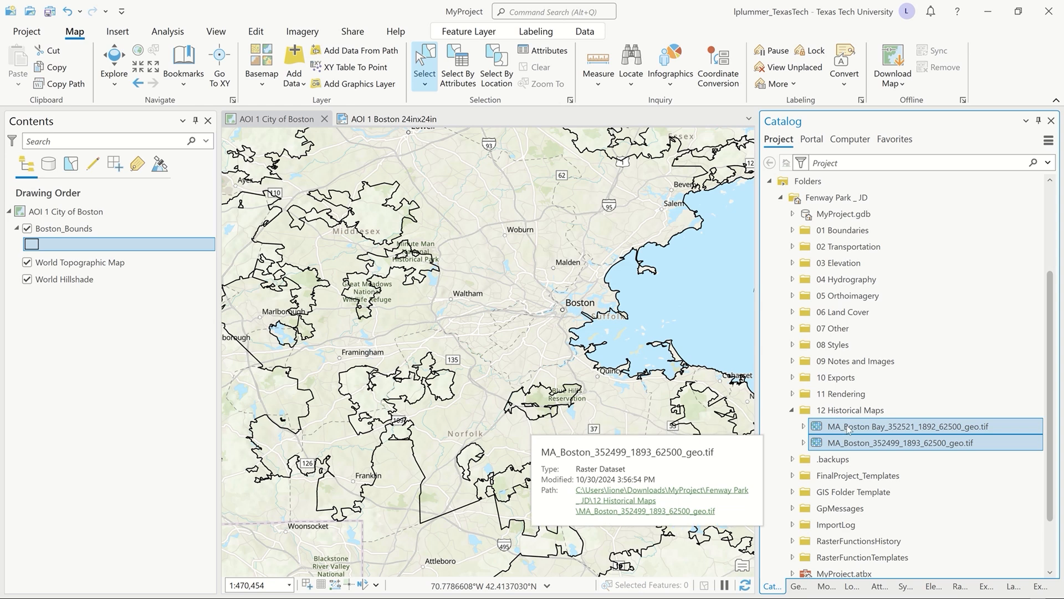
pyautogui.rightClick(847, 429)
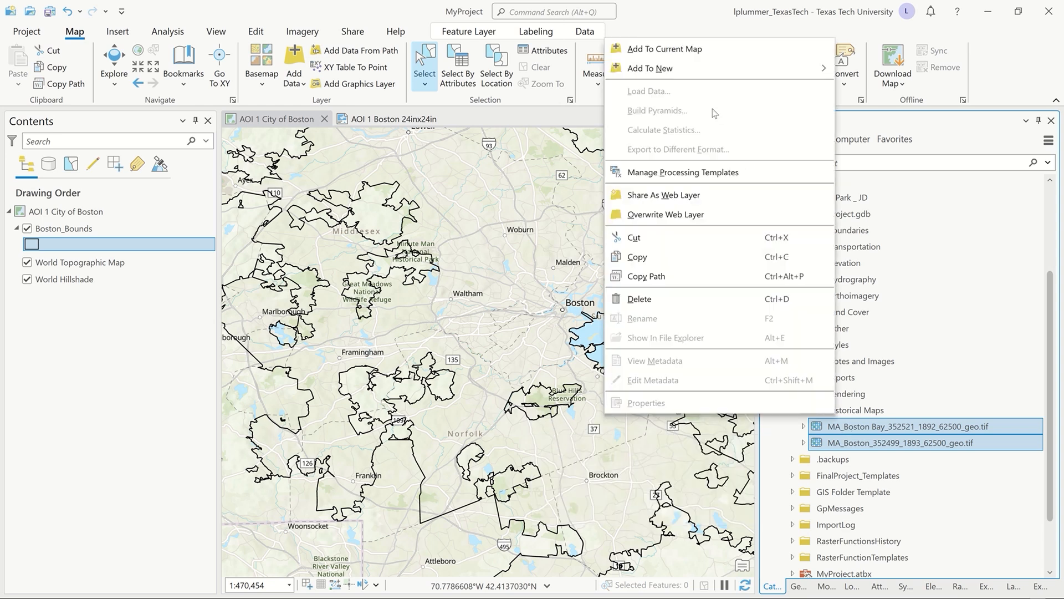
pyautogui.click(709, 54)
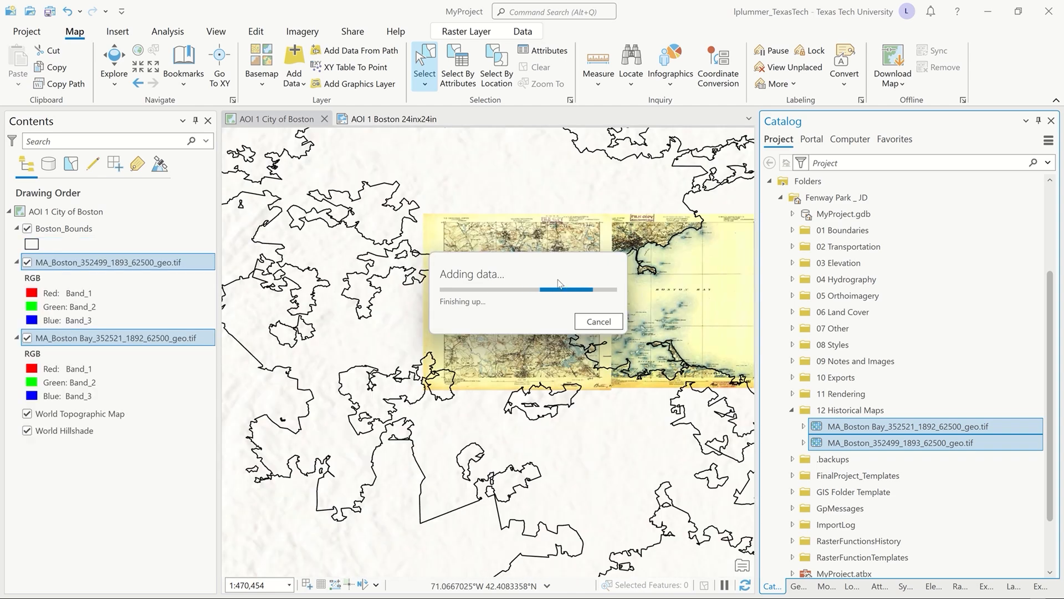
# Step: Hide the Boston_Bounds layer and examine the two historical maps around Boston Harbor and the Charles River
pyautogui.scroll(4, 610, 290)
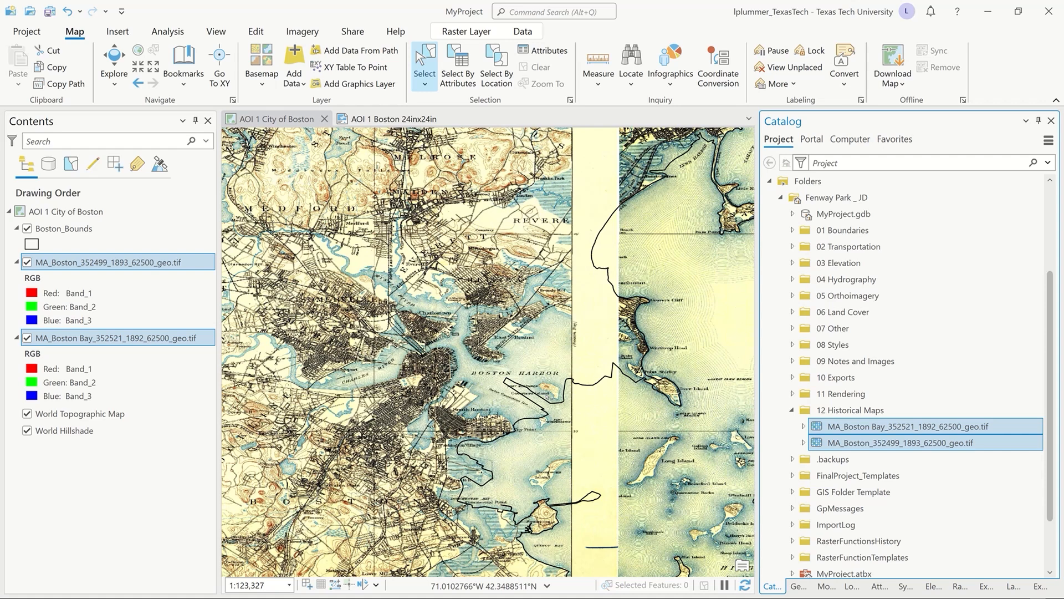
pyautogui.scroll(-2, 549, 394)
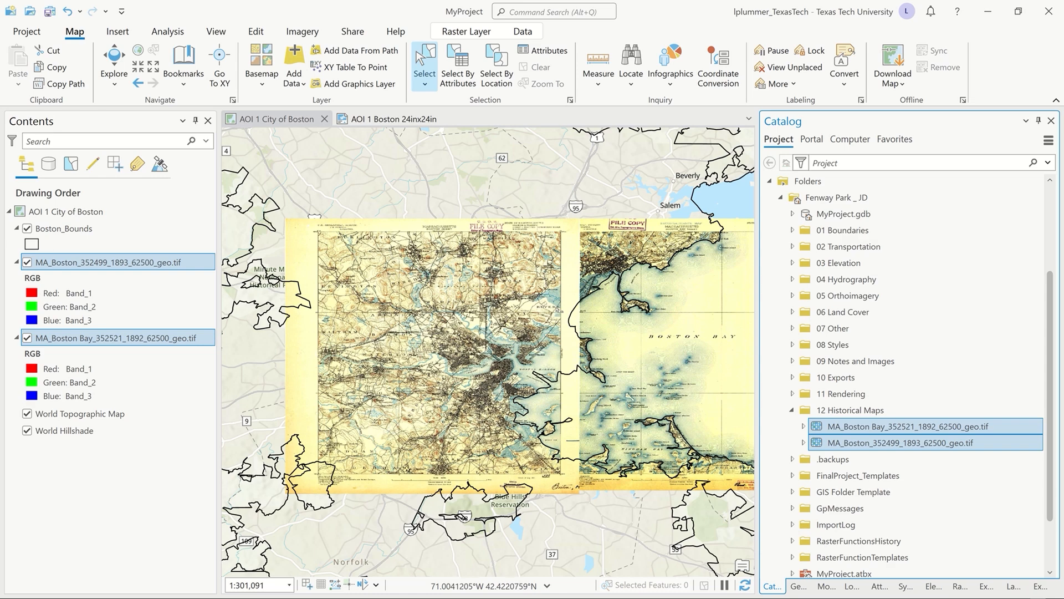
pyautogui.scroll(1, 563, 312)
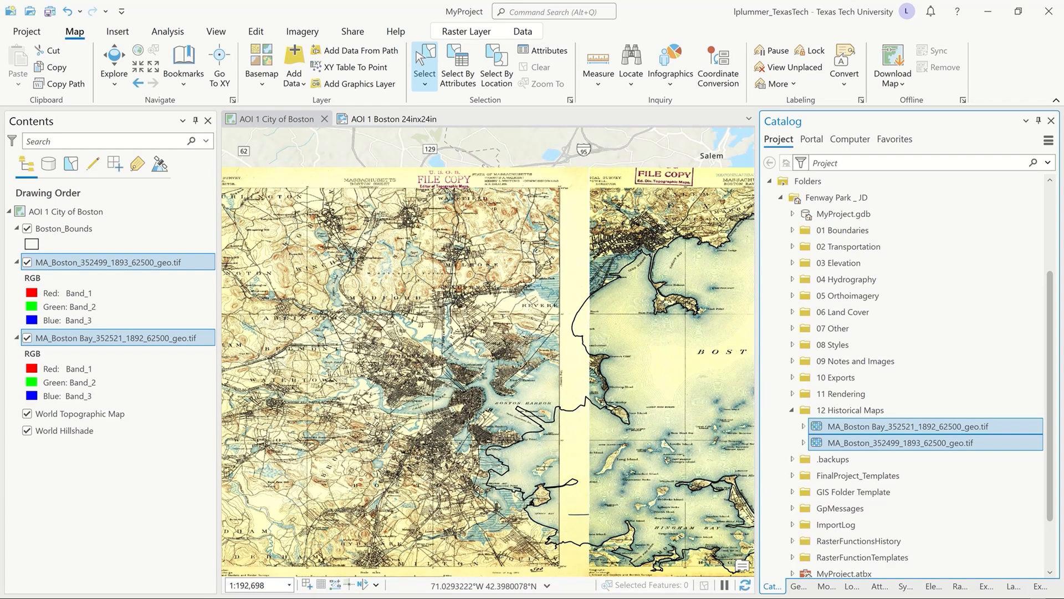
pyautogui.click(514, 344)
pyautogui.moveTo(426, 386); pyautogui.dragTo(470, 364)
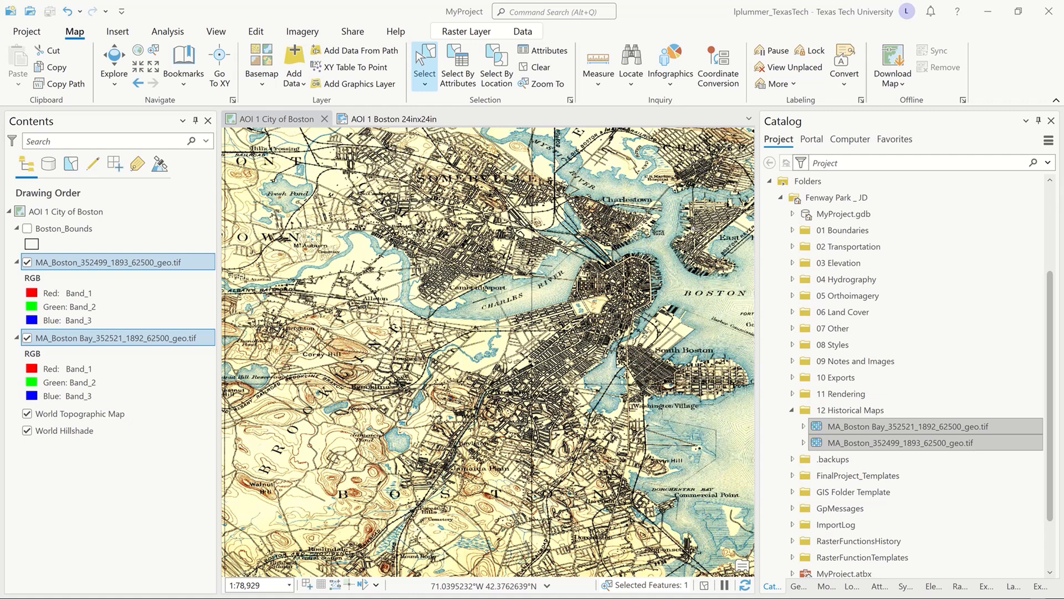
# Step: Insert the 1:78,929 view of AOI 1 City of Boston as a map frame filling the AOI 1 Boston 24inx24in layout page
pyautogui.click(791, 411)
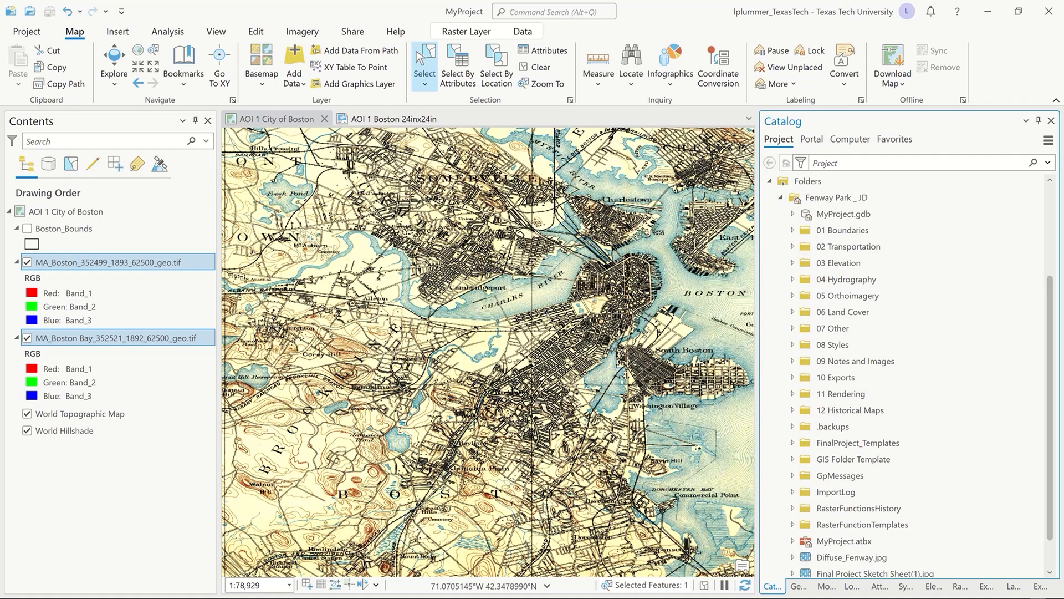
pyautogui.click(417, 119)
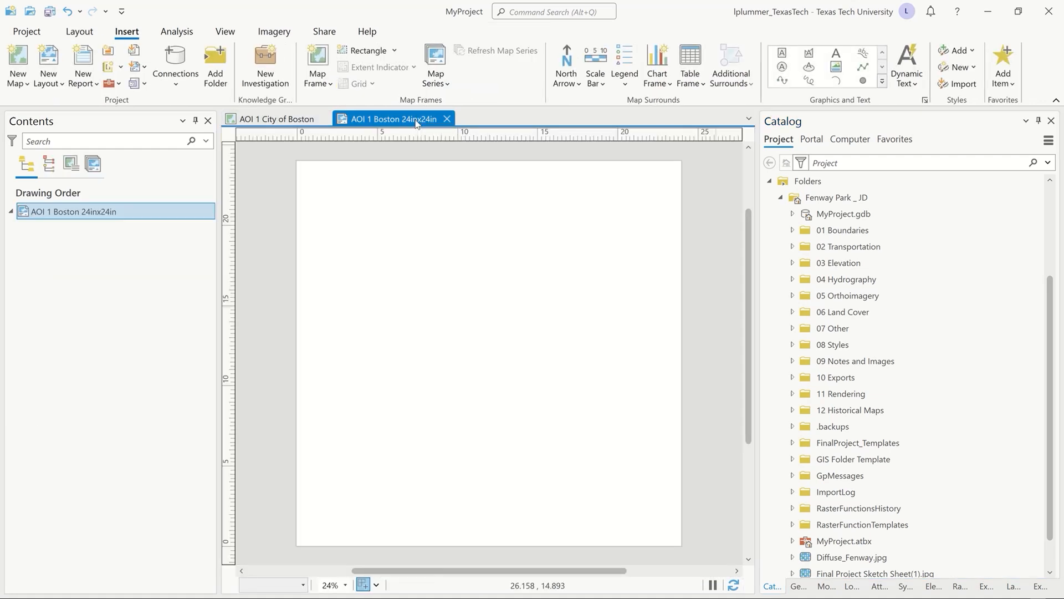
pyautogui.click(328, 84)
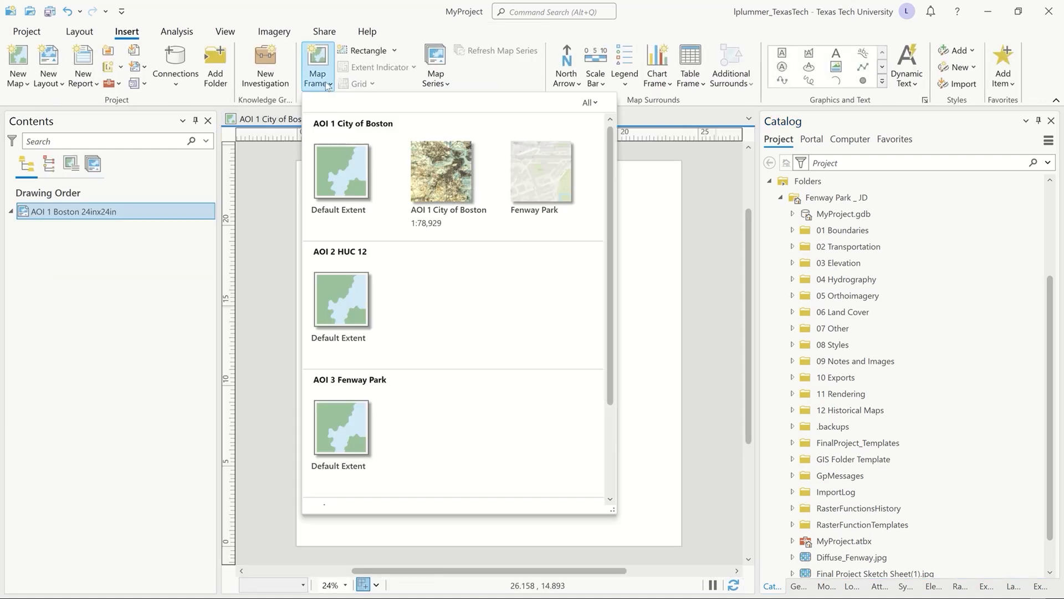
pyautogui.click(461, 181)
pyautogui.moveTo(299, 162); pyautogui.dragTo(682, 548)
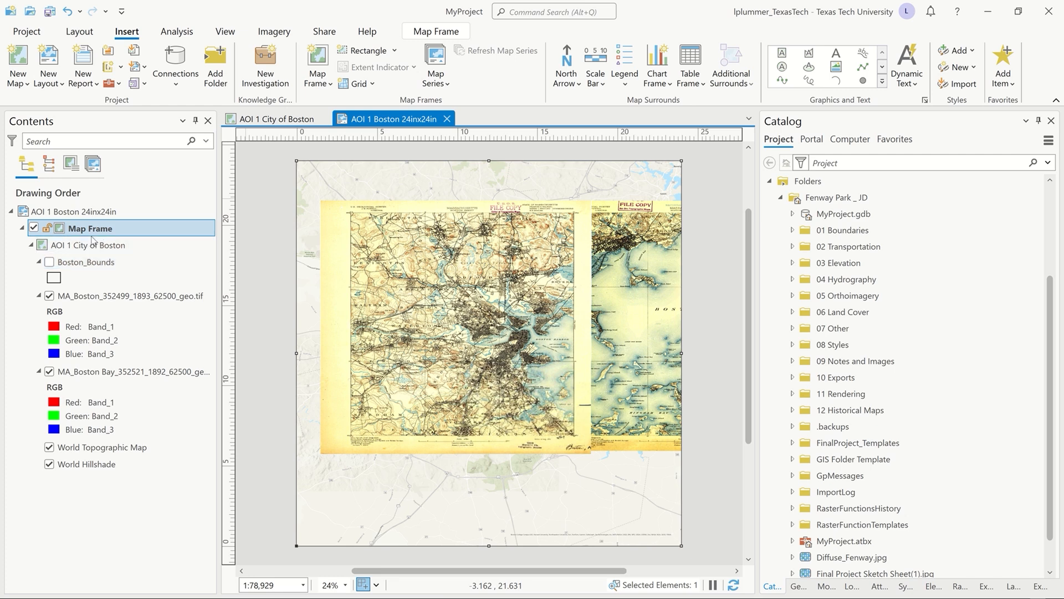
# Step: Activate the layout's map frame and move its view to the Fenway Park bookmark, zooming out slightly from there
pyautogui.rightClick(448, 258)
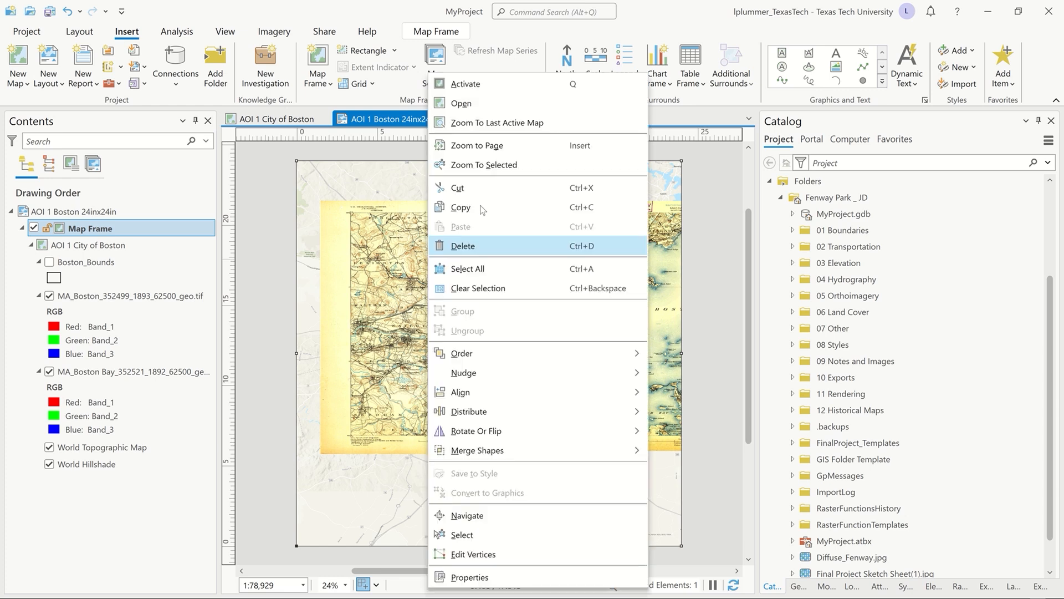
pyautogui.click(466, 83)
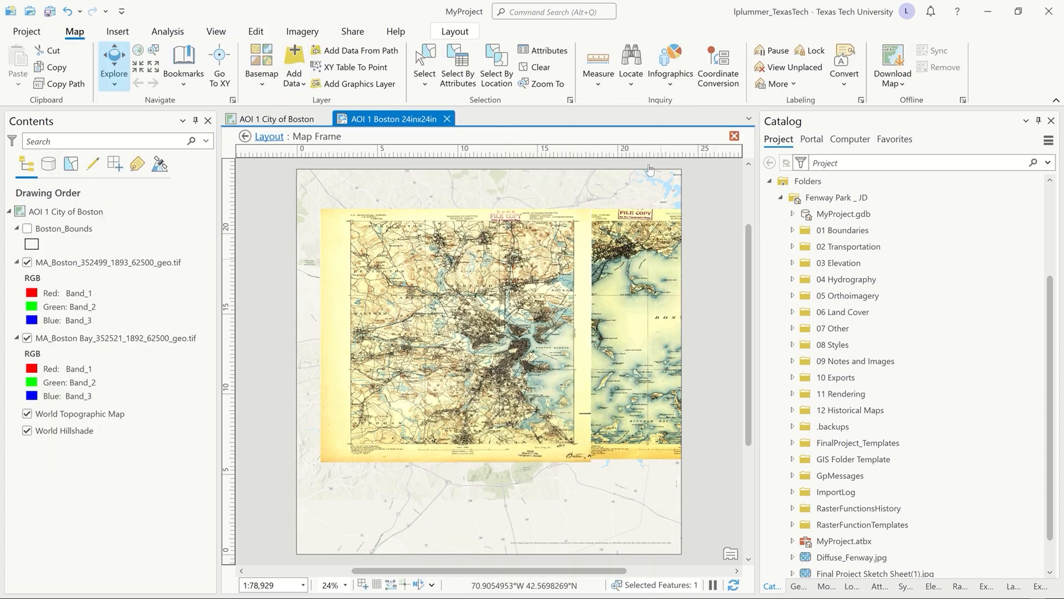
pyautogui.click(185, 81)
pyautogui.click(207, 156)
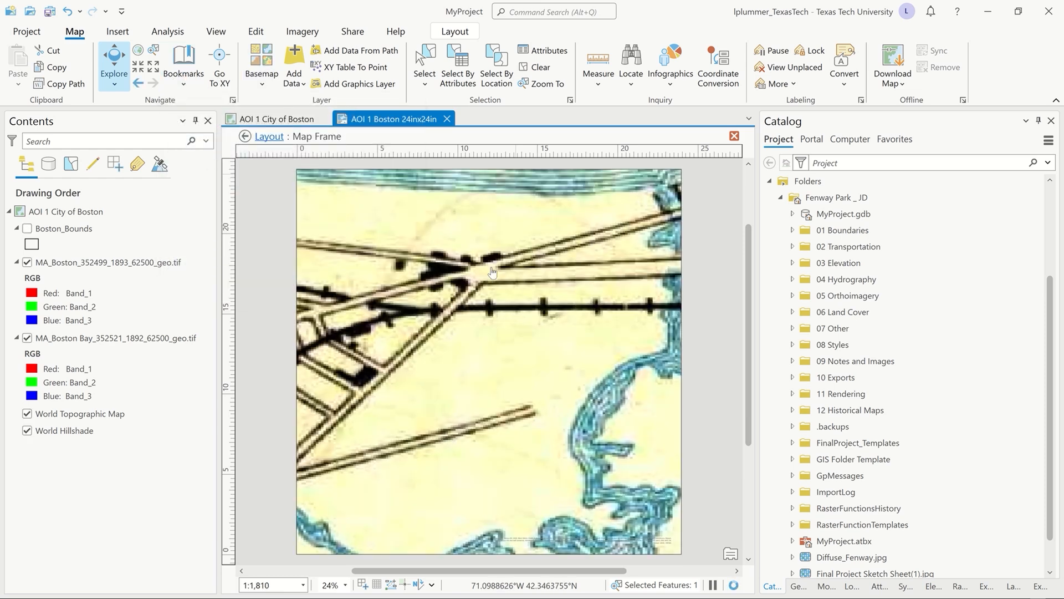
pyautogui.scroll(-3, 454, 261)
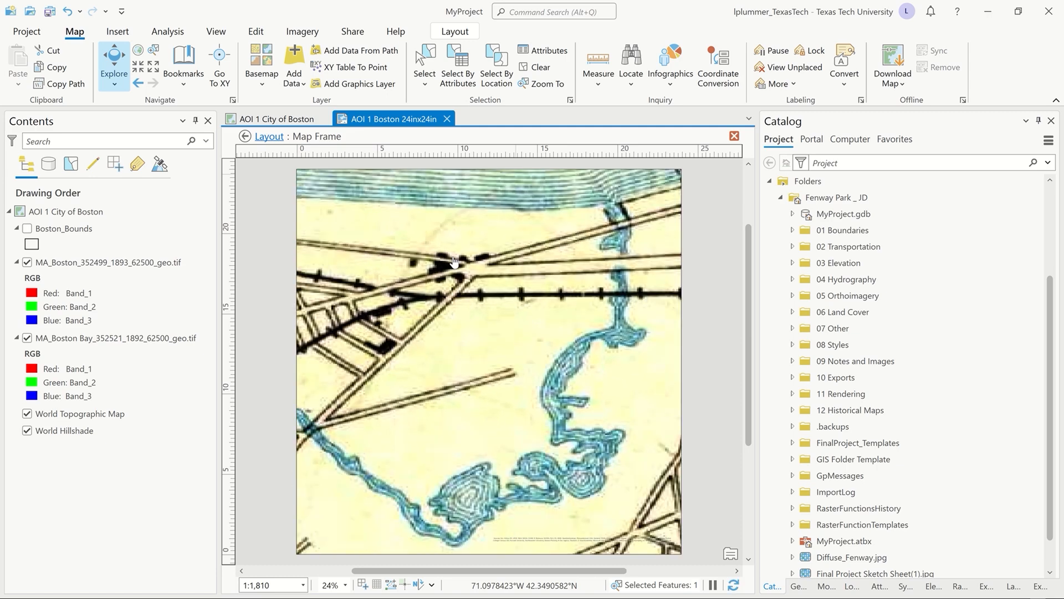
# Step: Examine the two historical sheets in the activated map frame, from the Charles River around Fenway Park out to the sheets' margins
pyautogui.scroll(-3, 455, 249)
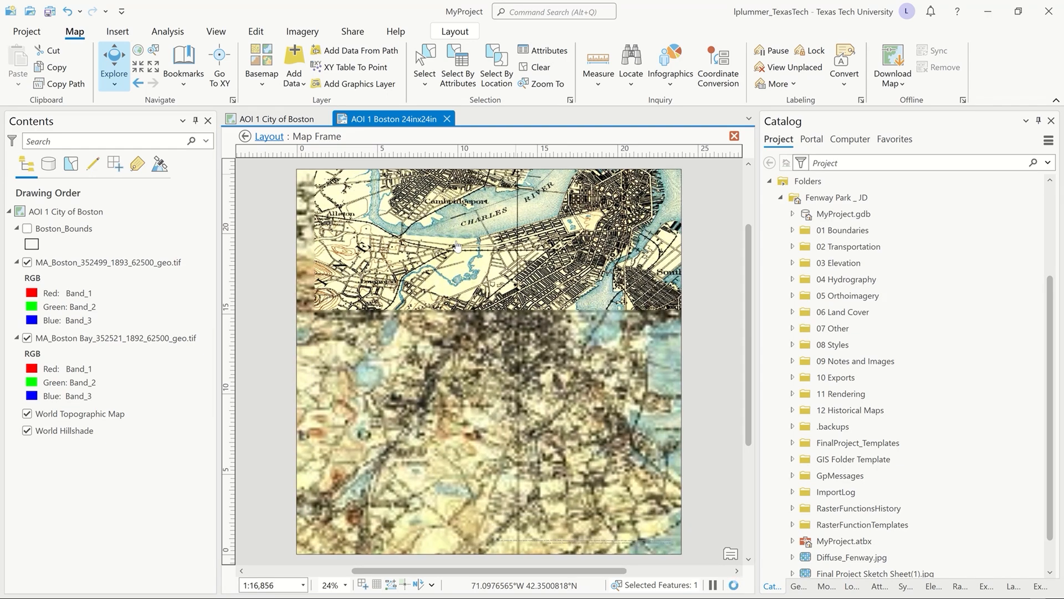
pyautogui.moveTo(456, 245); pyautogui.dragTo(473, 290)
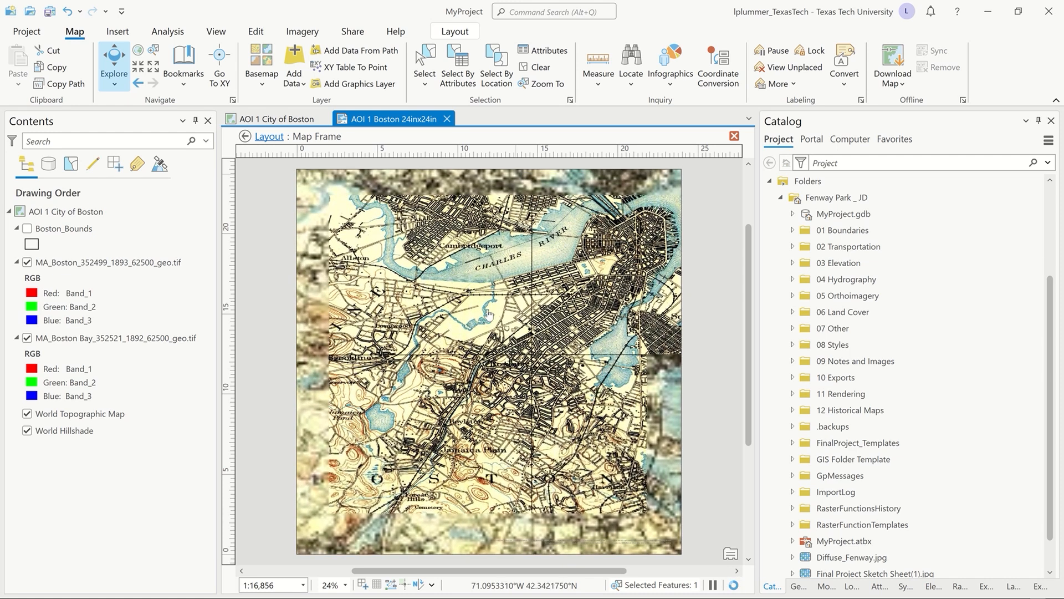
pyautogui.moveTo(464, 308); pyautogui.dragTo(494, 316)
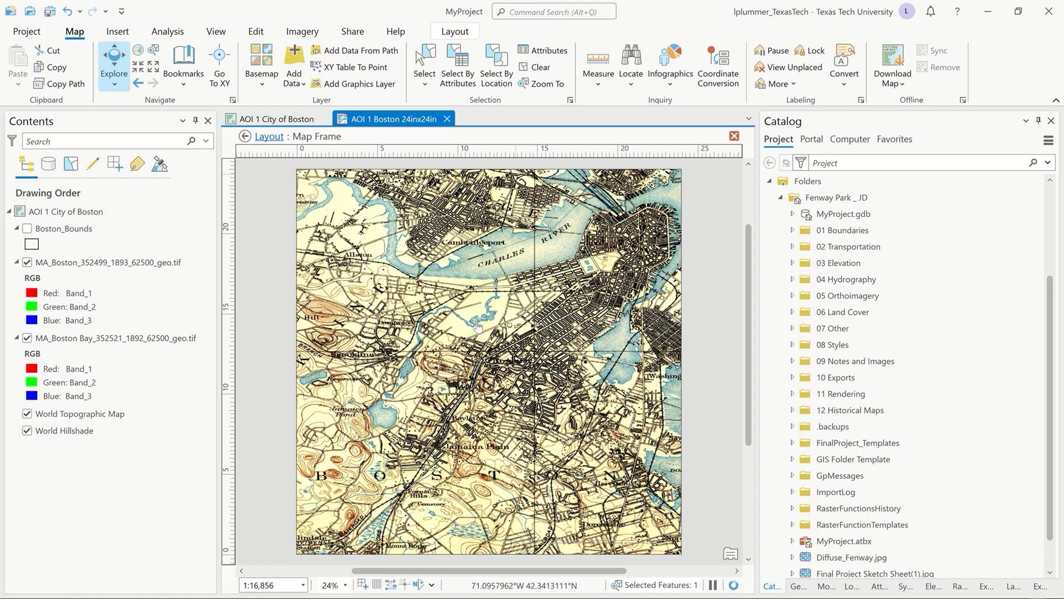
pyautogui.scroll(-2, 480, 326)
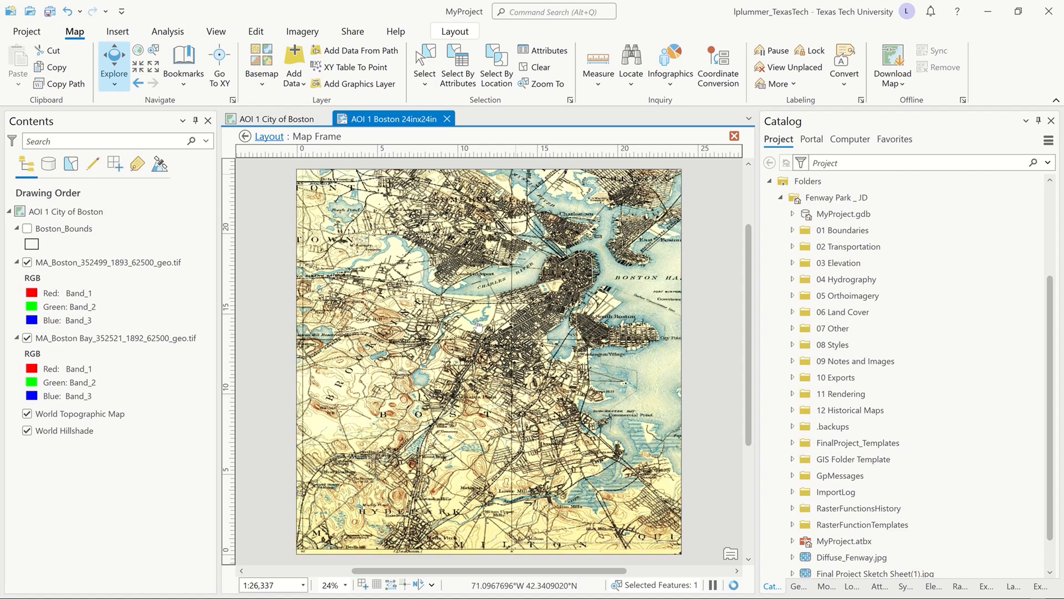
pyautogui.scroll(-2, 478, 326)
pyautogui.scroll(2, 465, 304)
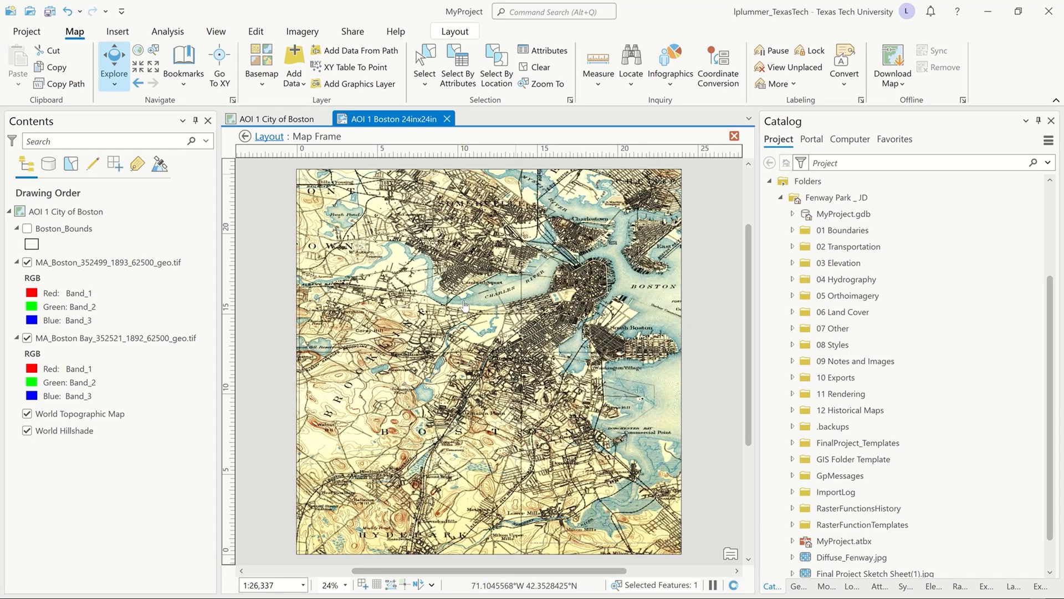
pyautogui.scroll(-2, 465, 304)
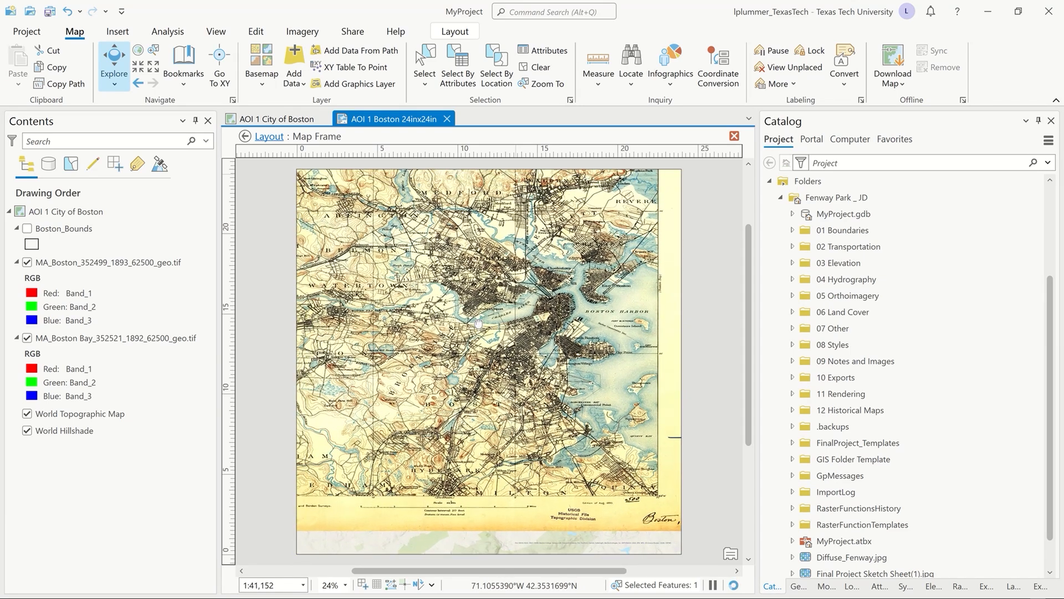
pyautogui.scroll(-2, 453, 301)
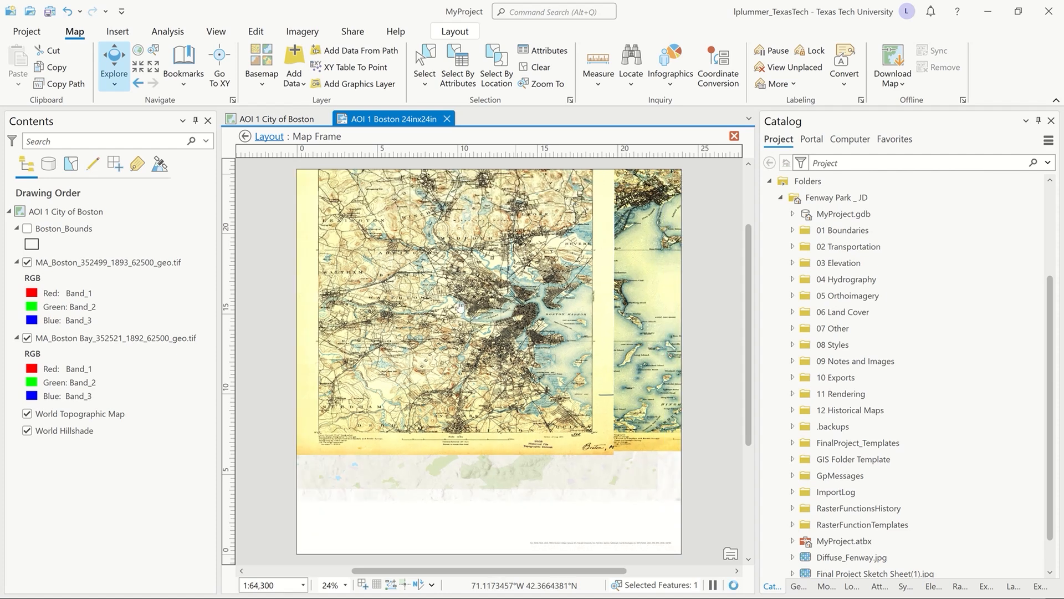
pyautogui.moveTo(454, 301); pyautogui.dragTo(488, 375)
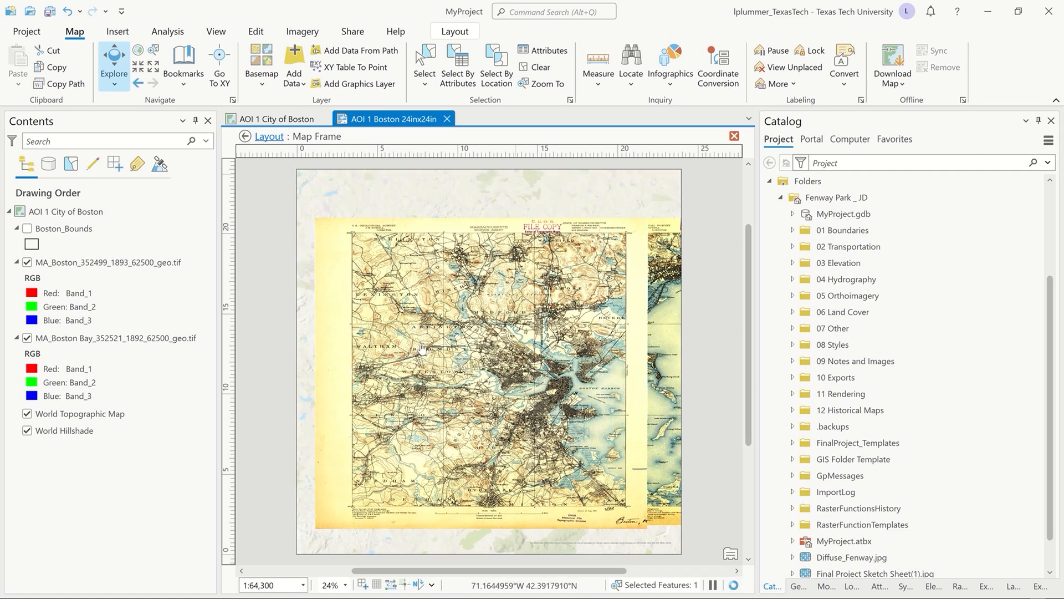
# Step: Hide the MA_Boston Bay_352521_1892 layer and fit the map frame's view to the MA_Boston_352499_1893 layer
pyautogui.click(28, 338)
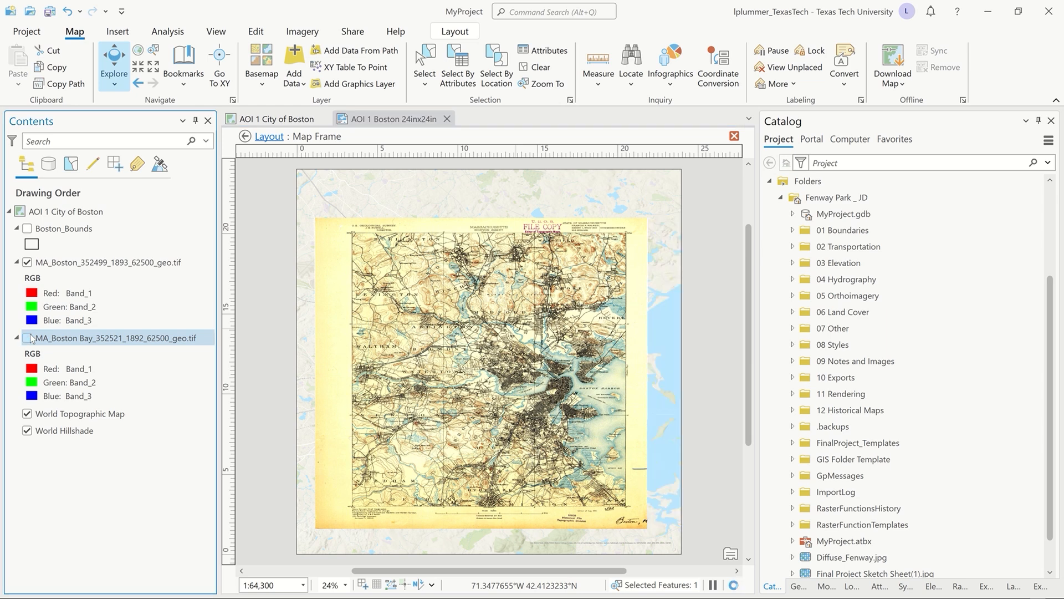
pyautogui.click(76, 263)
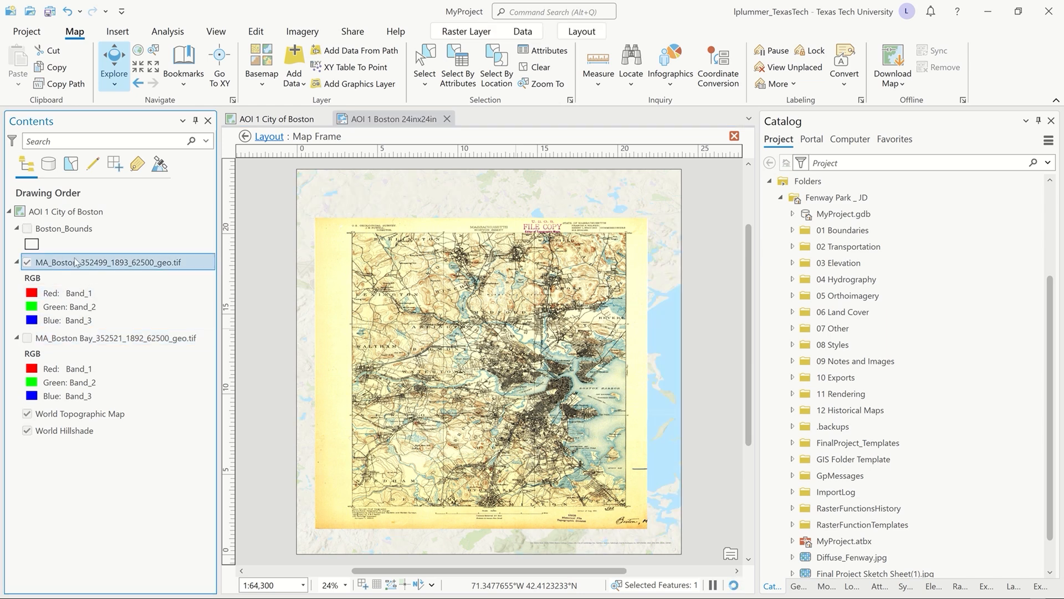
pyautogui.rightClick(76, 264)
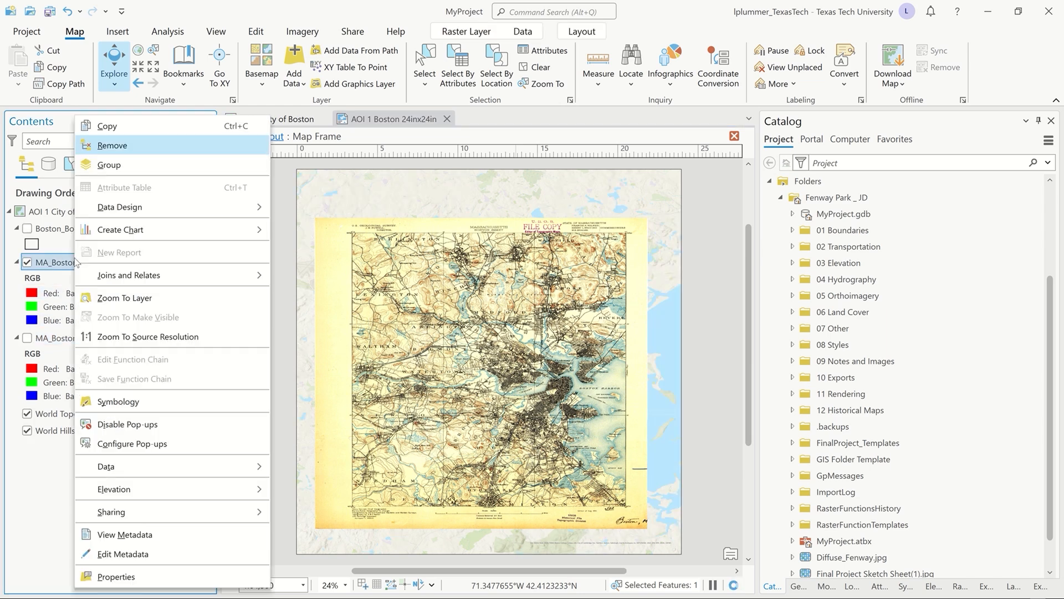
pyautogui.click(126, 300)
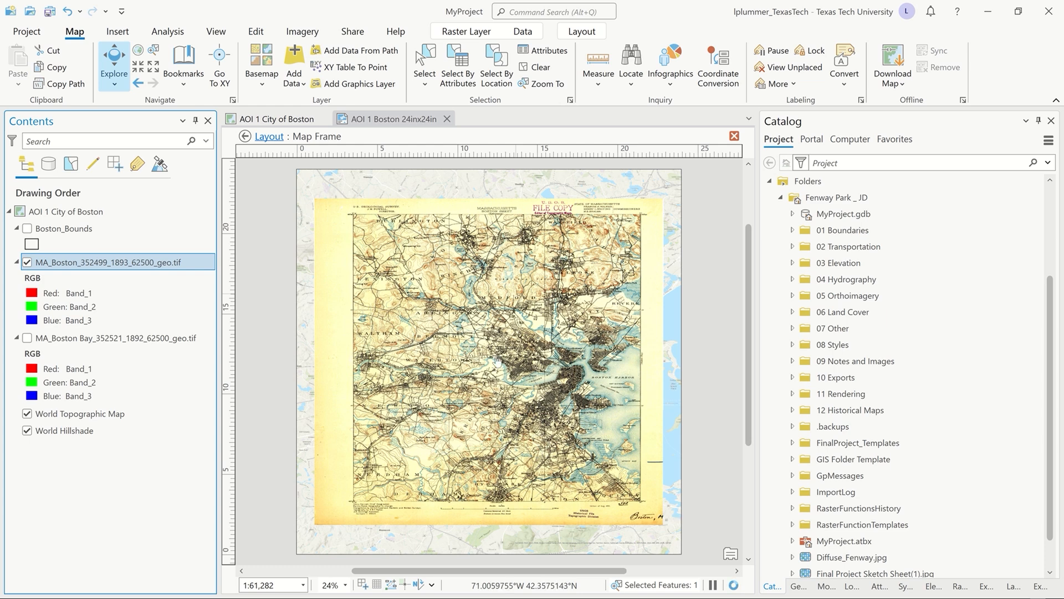
# Step: Remove the MA_Boston Bay_352521_1892_62500_geo.tif layer from the map and return to editing the layout
pyautogui.rightClick(138, 340)
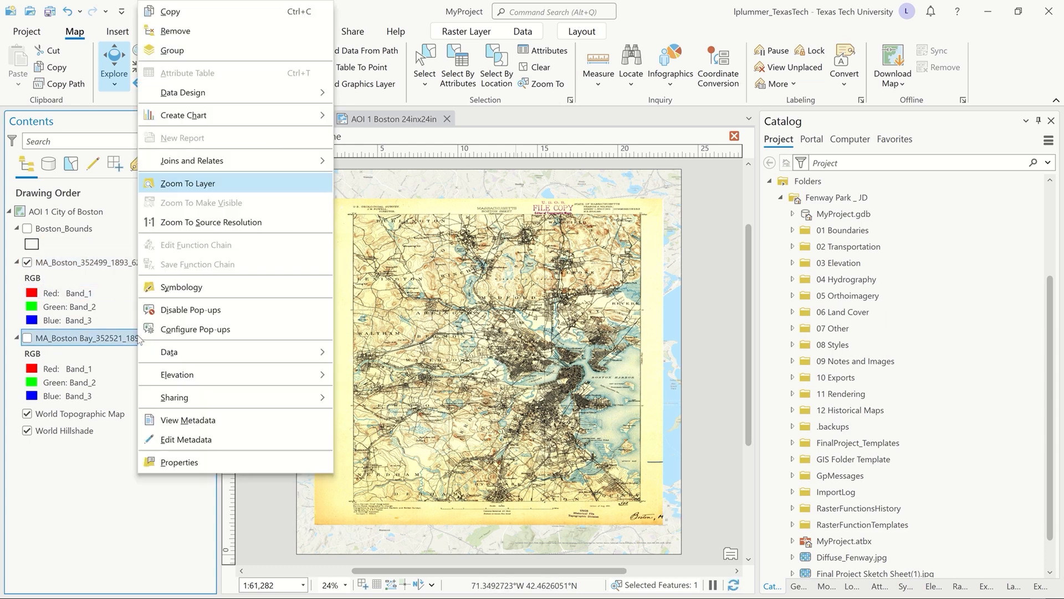
pyautogui.click(188, 36)
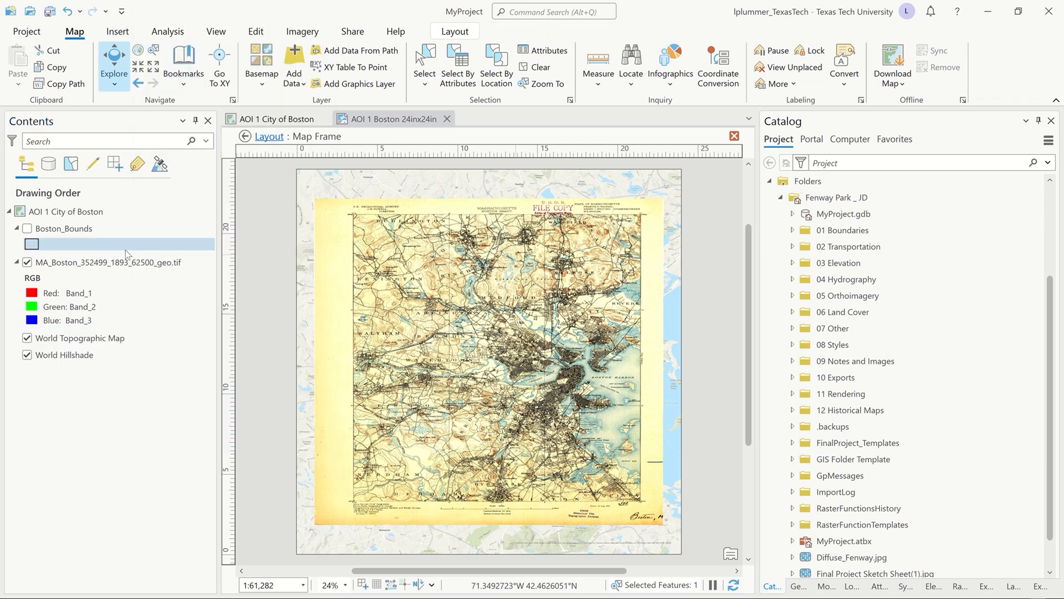
pyautogui.click(269, 137)
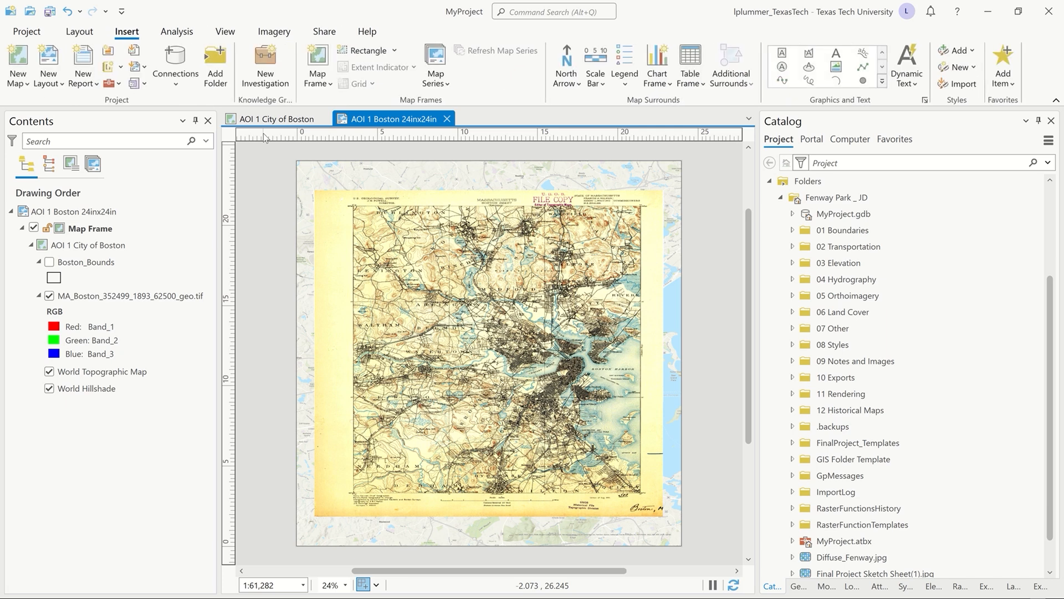
# Step: Set the layout map frame's border width to 0 pt and show its display options
pyautogui.click(64, 229)
pyautogui.doubleClick(64, 229)
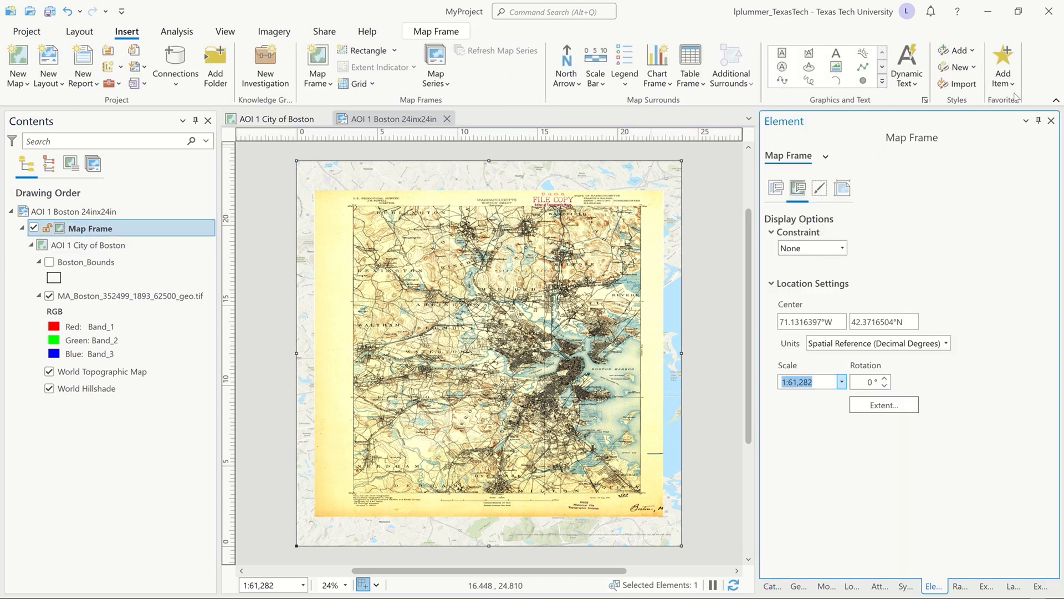
pyautogui.click(842, 189)
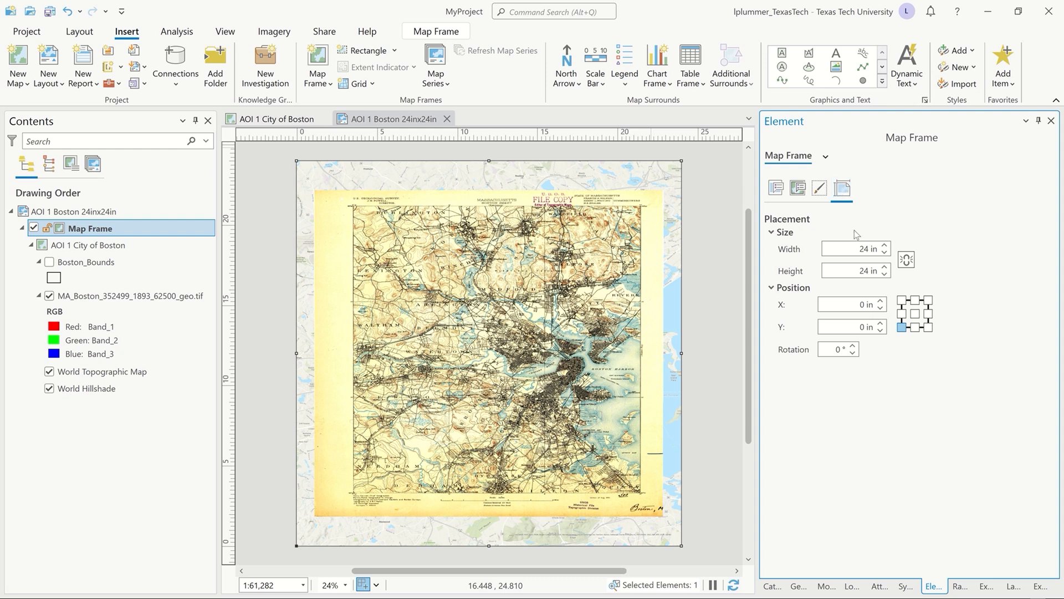
pyautogui.click(819, 189)
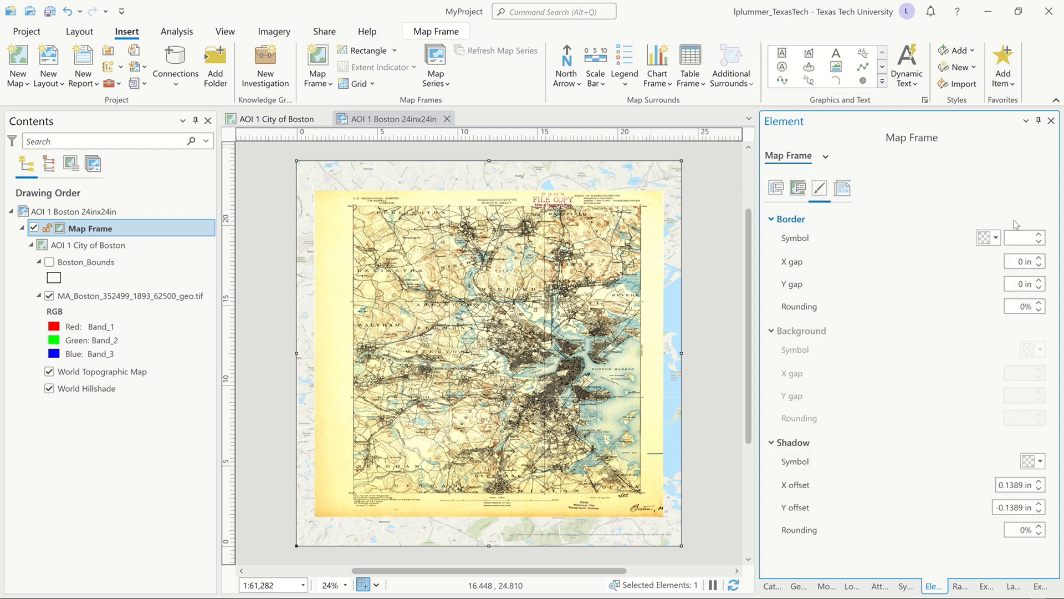
pyautogui.click(1039, 242)
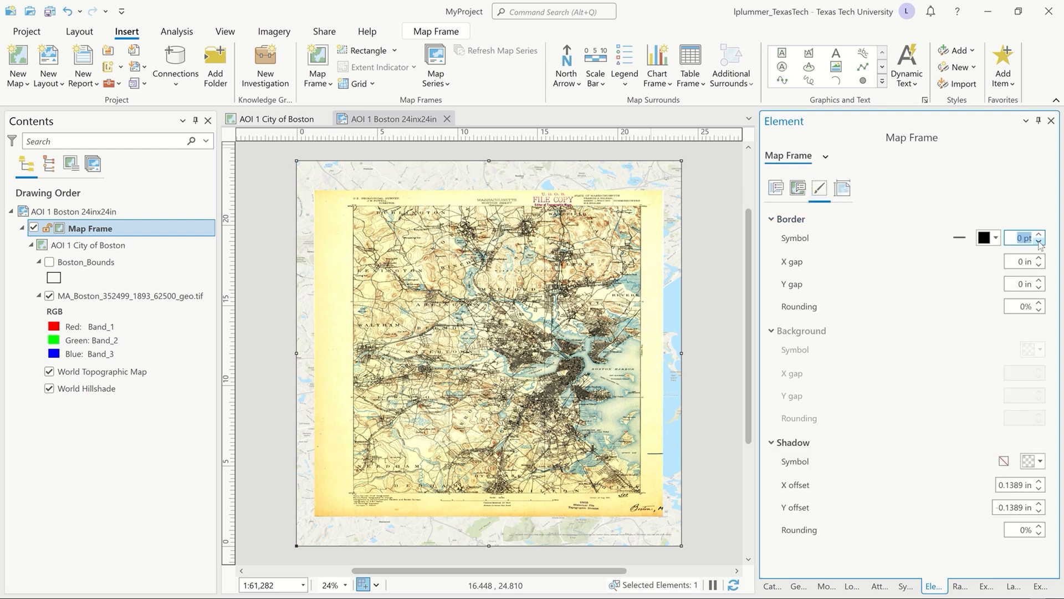
pyautogui.click(798, 189)
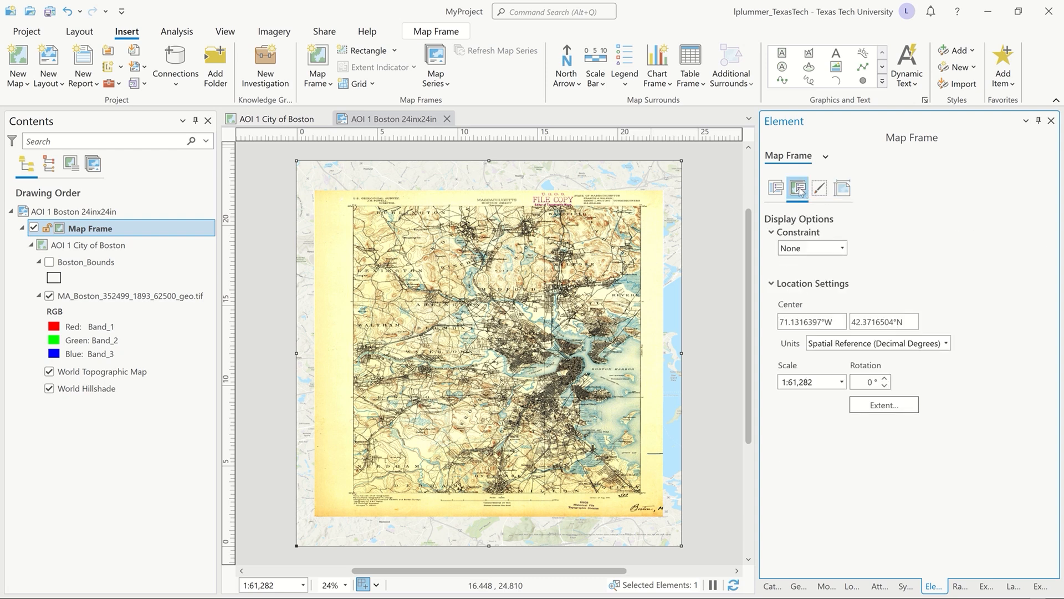
pyautogui.click(821, 379)
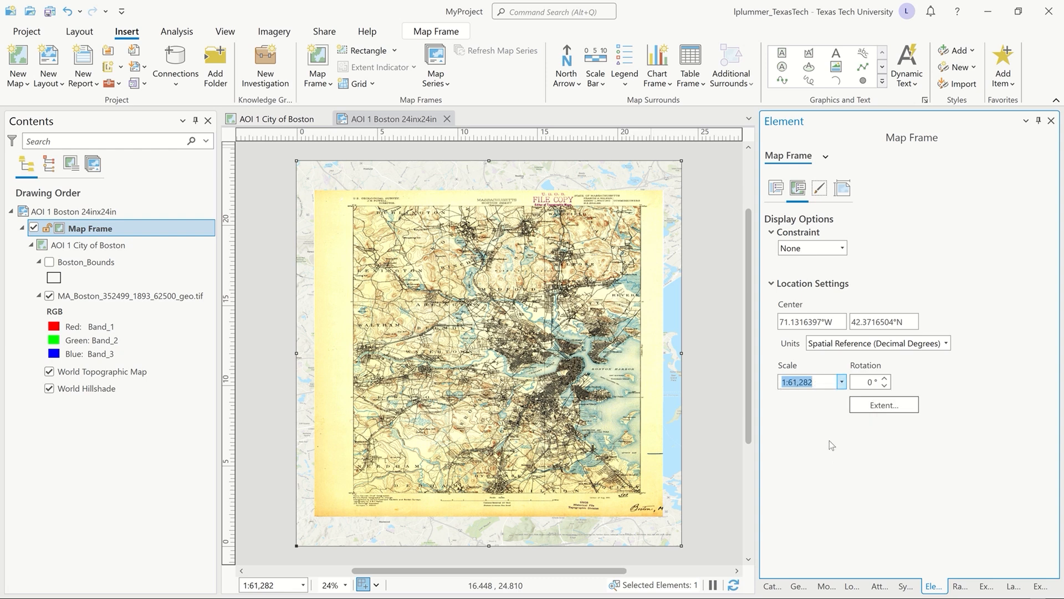
pyautogui.write('5')
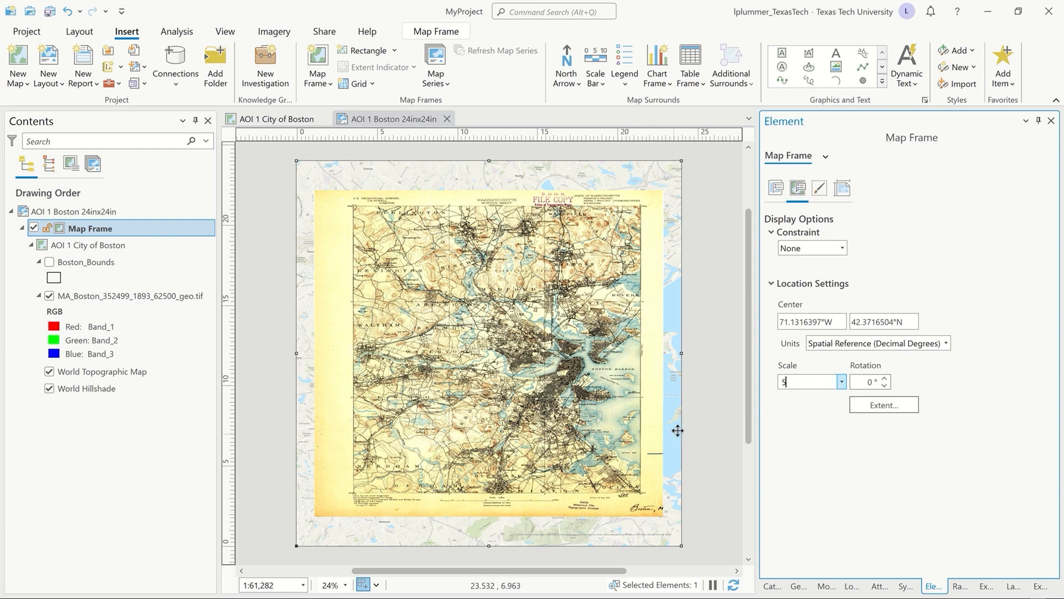
pyautogui.press('Escape')
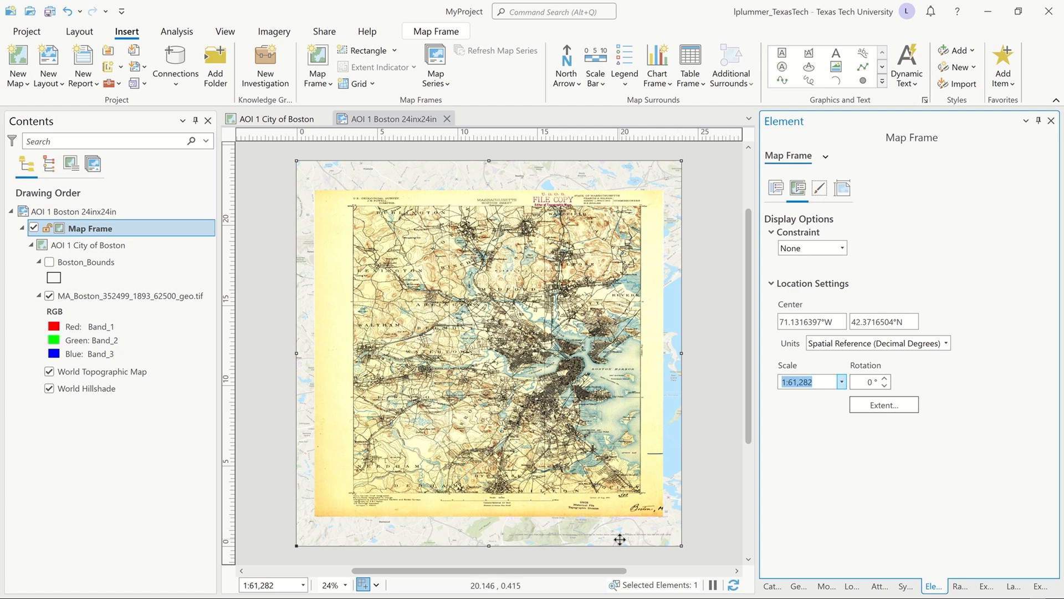
# Step: Set the layout map frame's scale to 1:50,000
pyautogui.scroll(4, 564, 552)
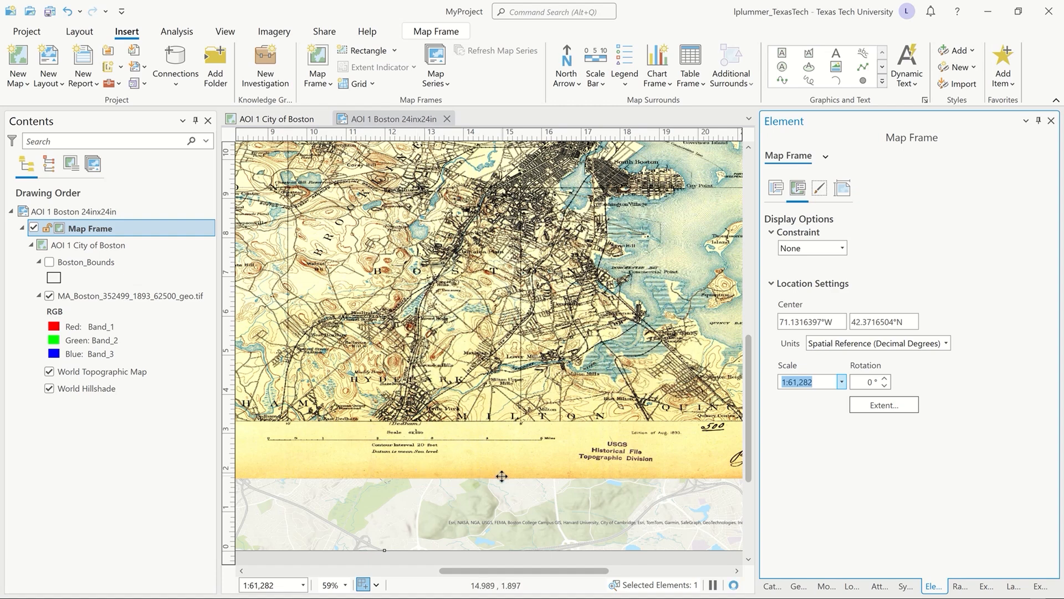
pyautogui.scroll(-2, 529, 475)
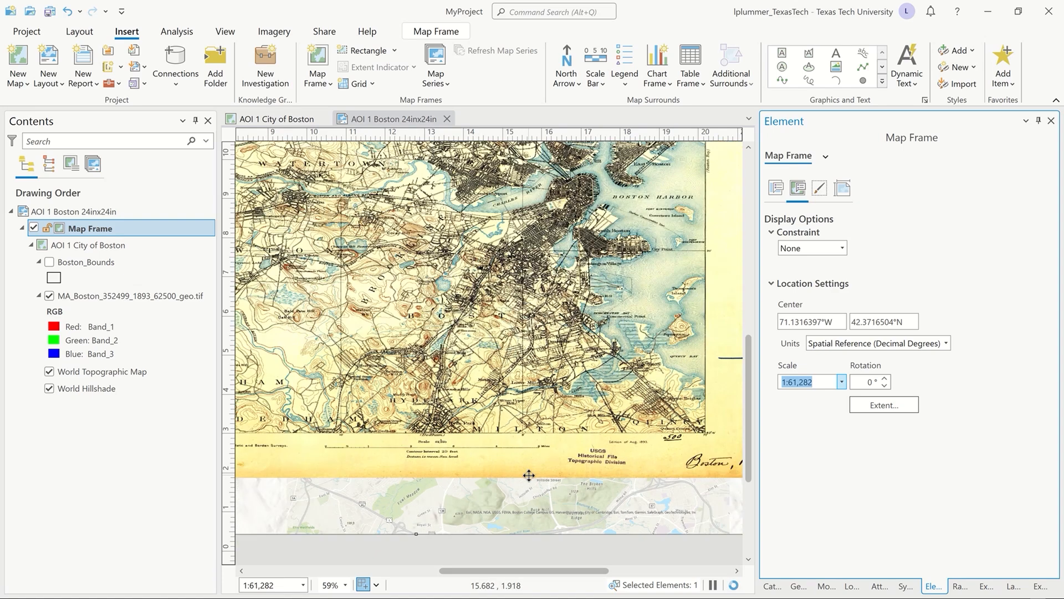
pyautogui.scroll(-2, 529, 475)
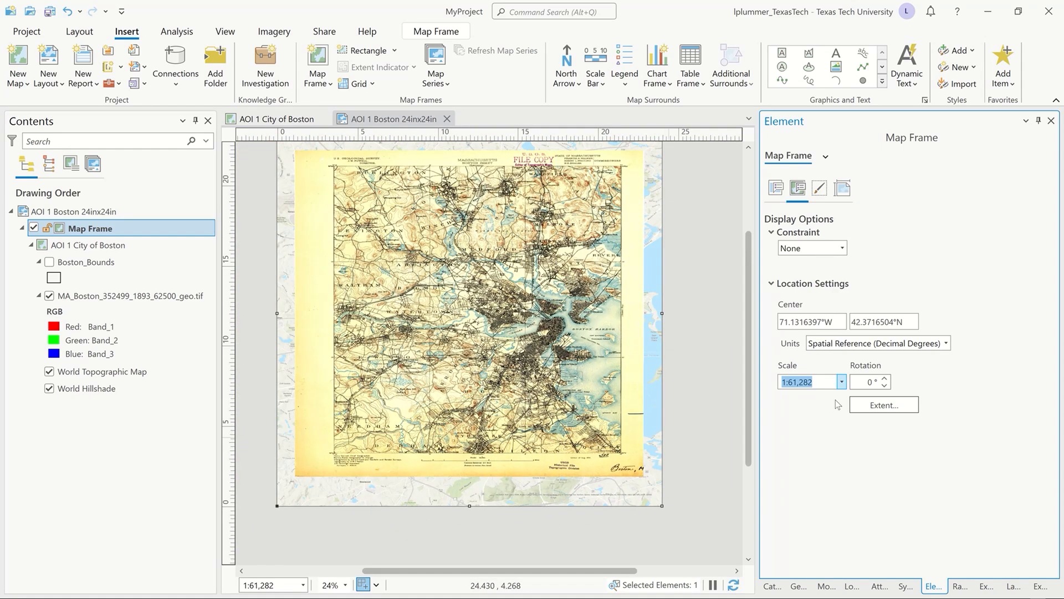
pyautogui.moveTo(700, 339); pyautogui.dragTo(703, 368)
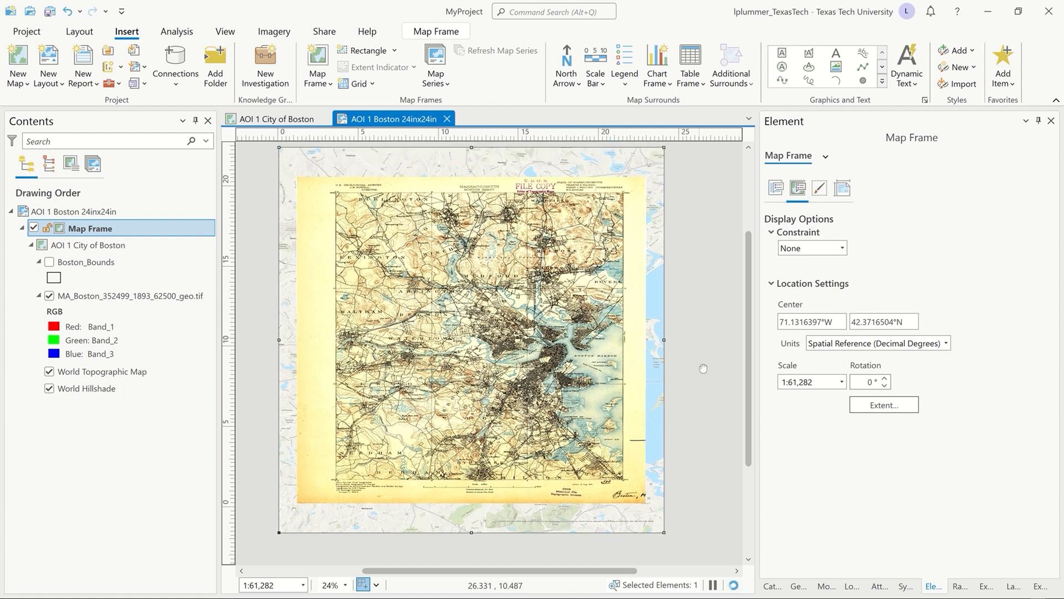
pyautogui.click(814, 382)
pyautogui.write('50000')
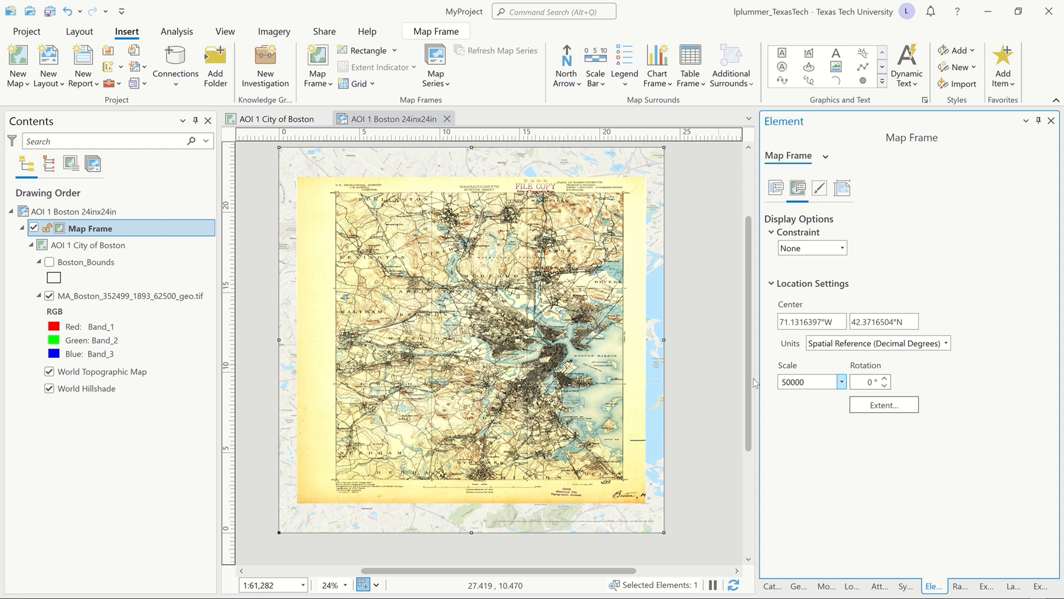
pyautogui.press('Return')
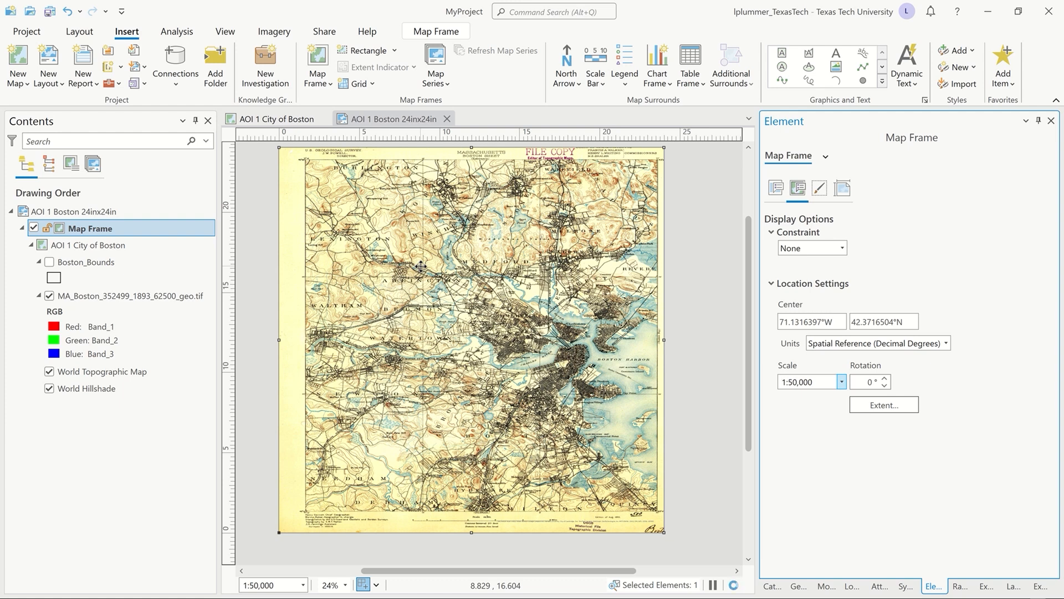
# Step: Activate the map frame, shift the 1893 Boston sheet slightly left and down within it, and return to the layout
pyautogui.rightClick(469, 341)
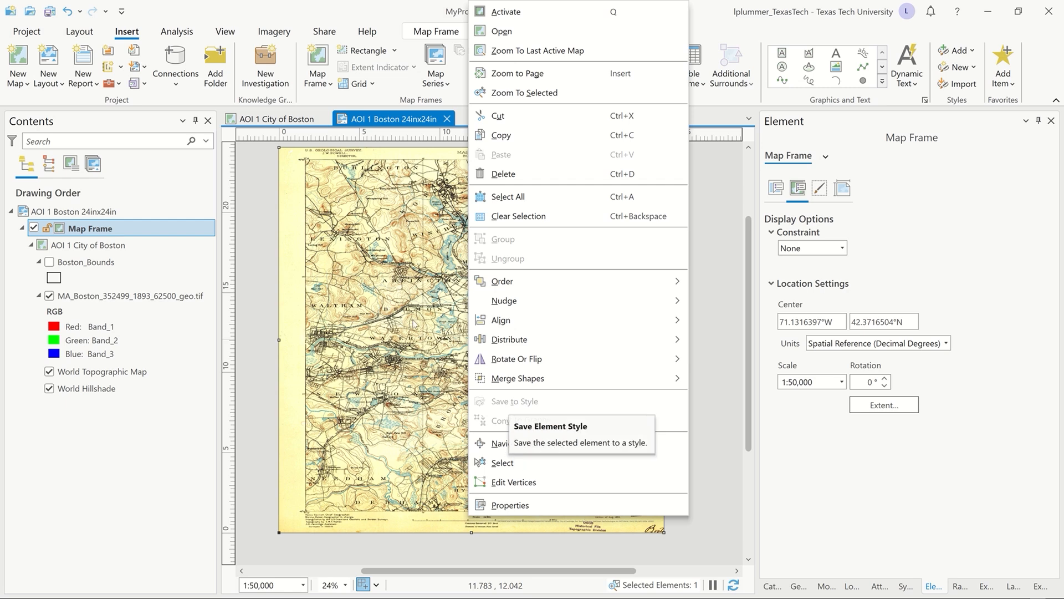
pyautogui.click(506, 12)
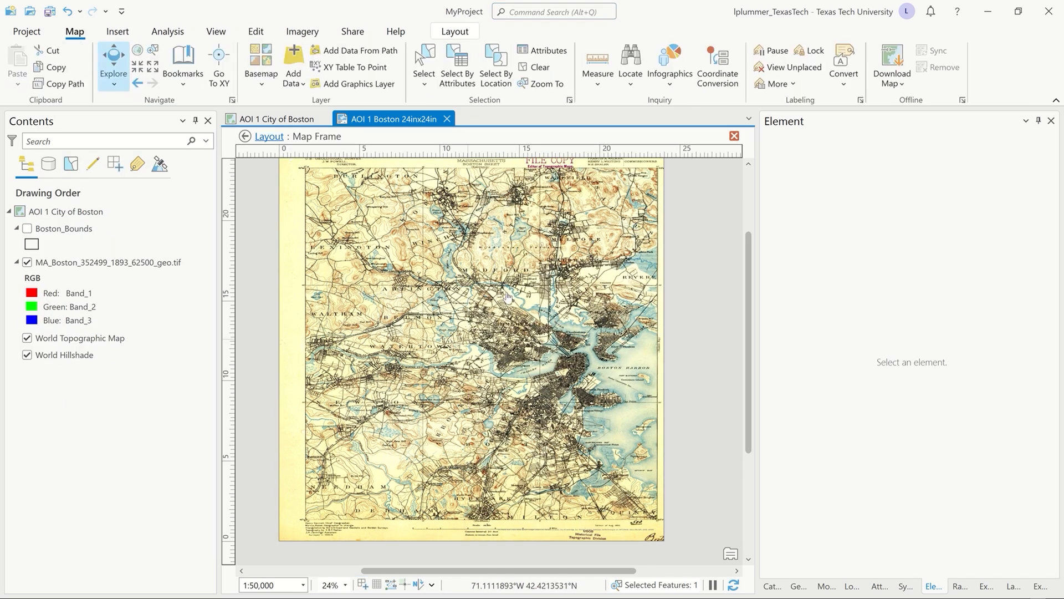
pyautogui.moveTo(508, 295); pyautogui.dragTo(501, 304)
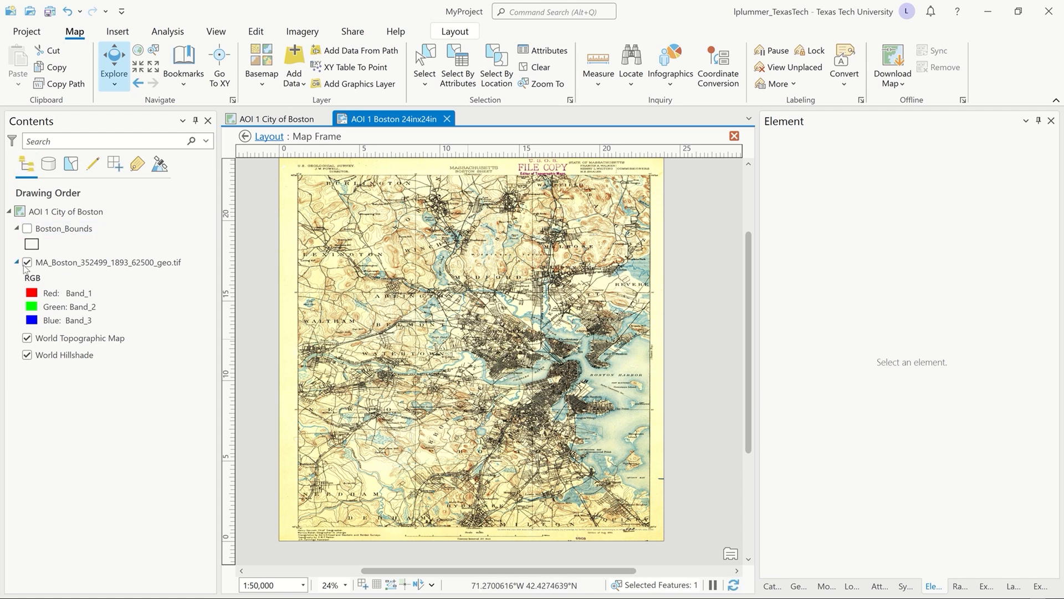
pyautogui.click(276, 137)
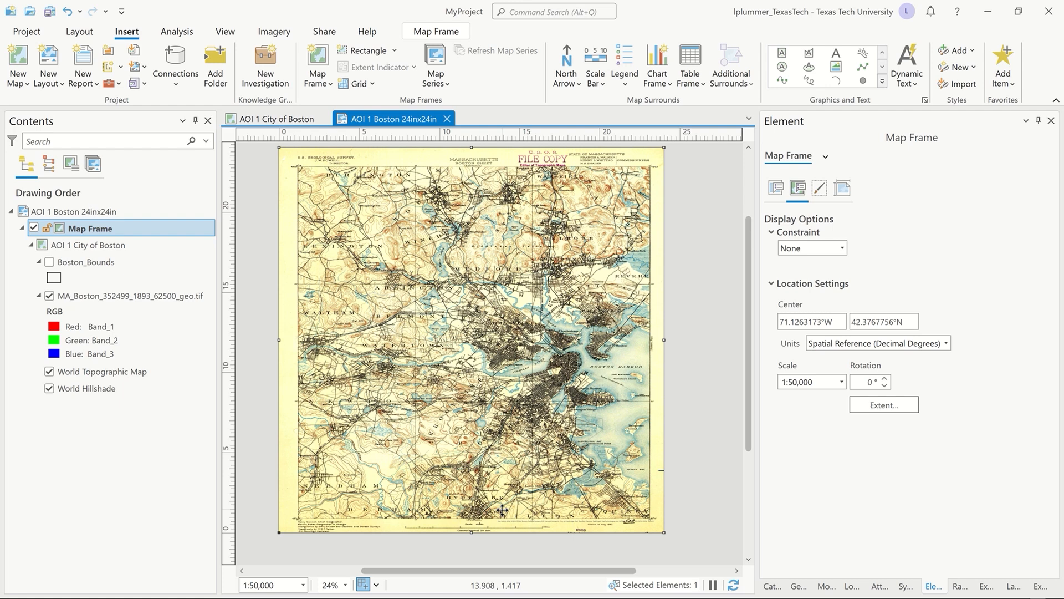
# Step: Activate the map frame, shift the 1893 Boston sheet slightly within it and set the scale to 1:52,000
pyautogui.rightClick(495, 470)
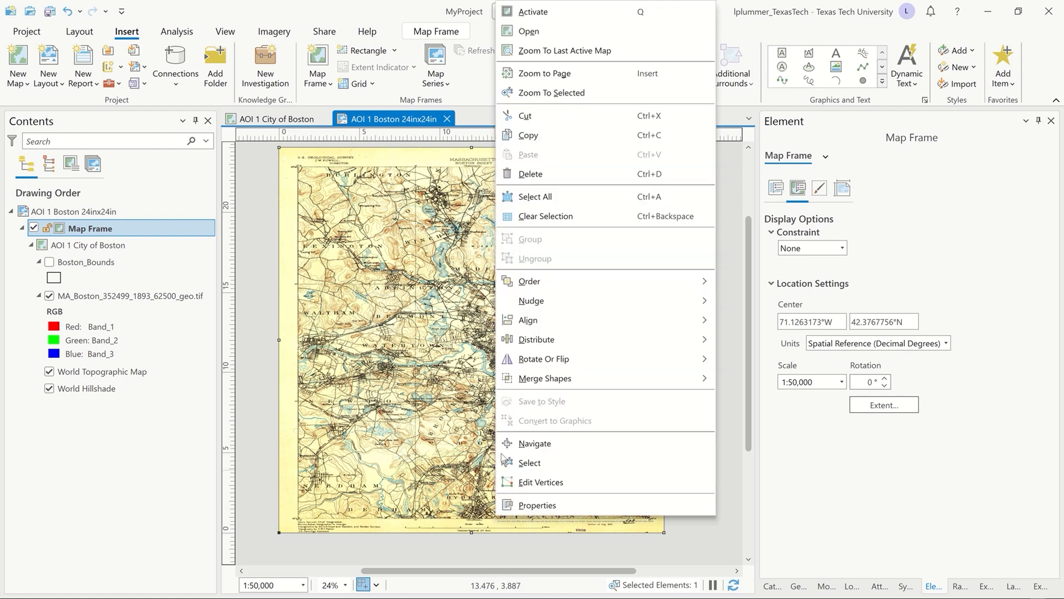
pyautogui.click(552, 17)
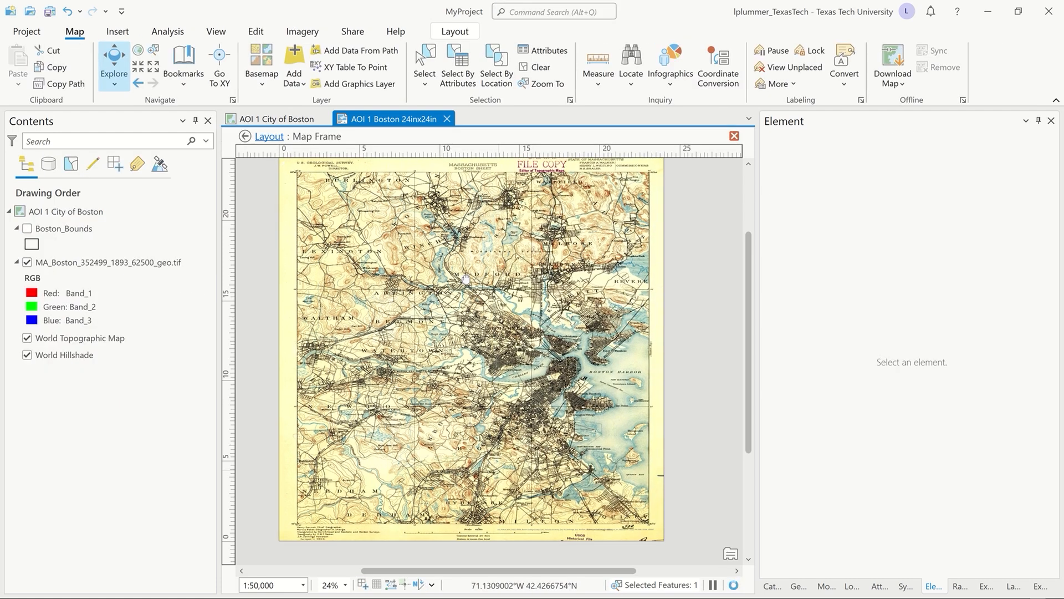
pyautogui.moveTo(466, 278); pyautogui.dragTo(465, 283)
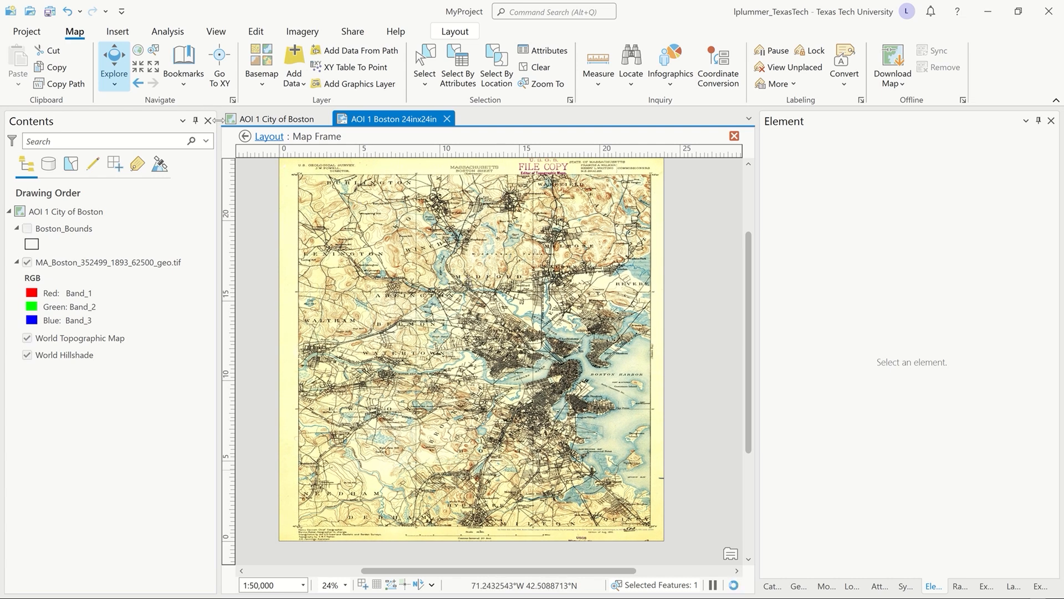
pyautogui.click(261, 137)
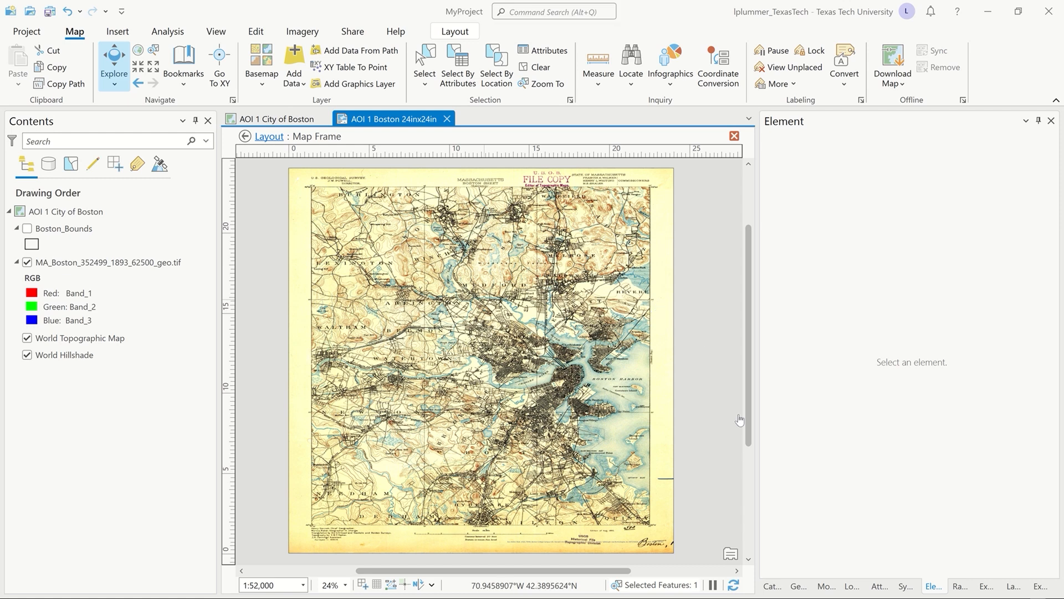
# Step: Collapse the project folders in the Catalog, return from the activated map frame to the layout and save the project
pyautogui.click(772, 587)
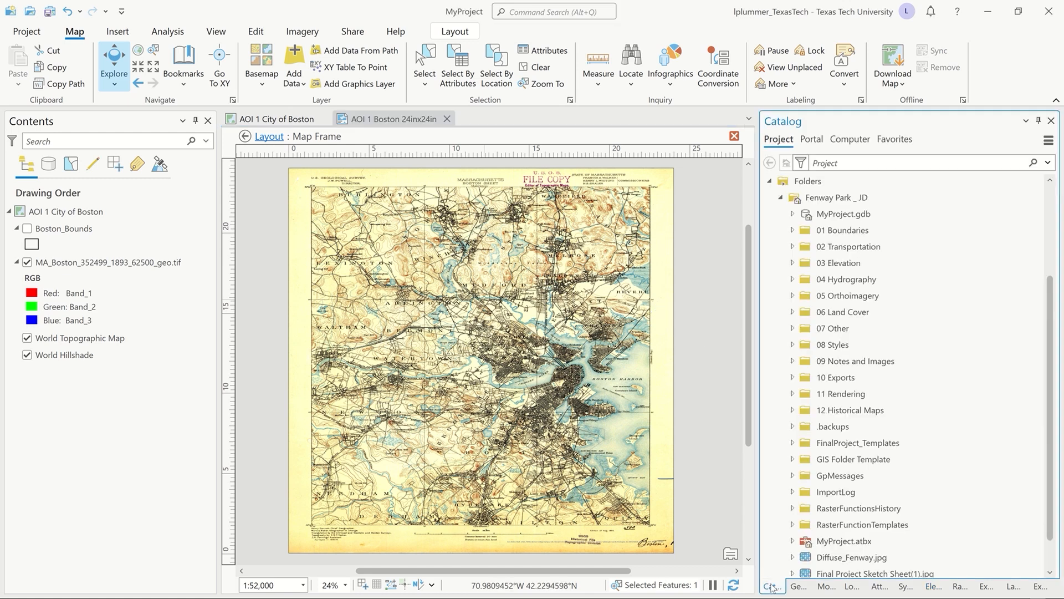
pyautogui.click(769, 182)
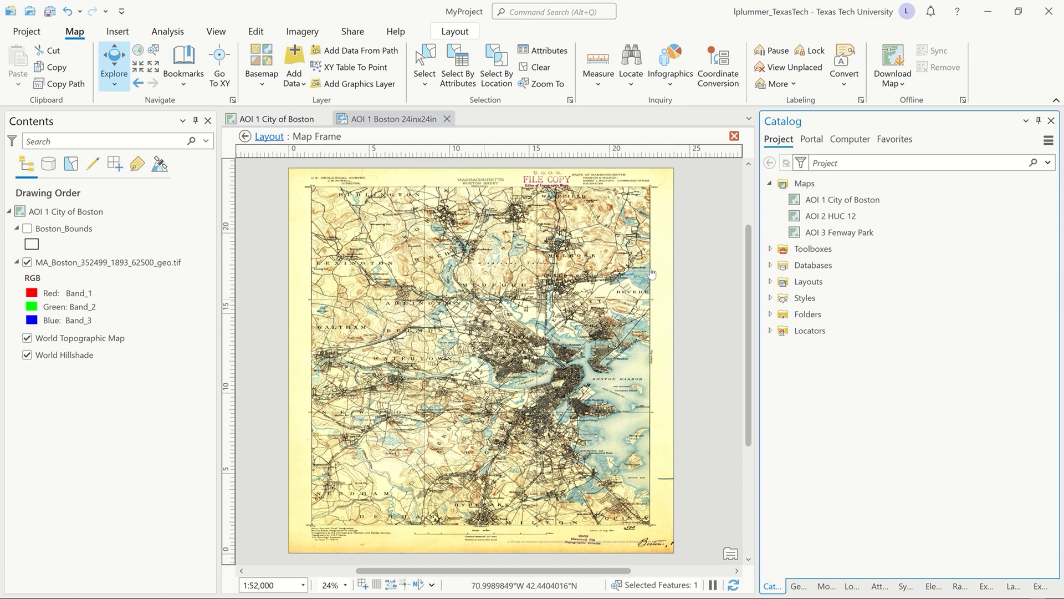
pyautogui.click(264, 140)
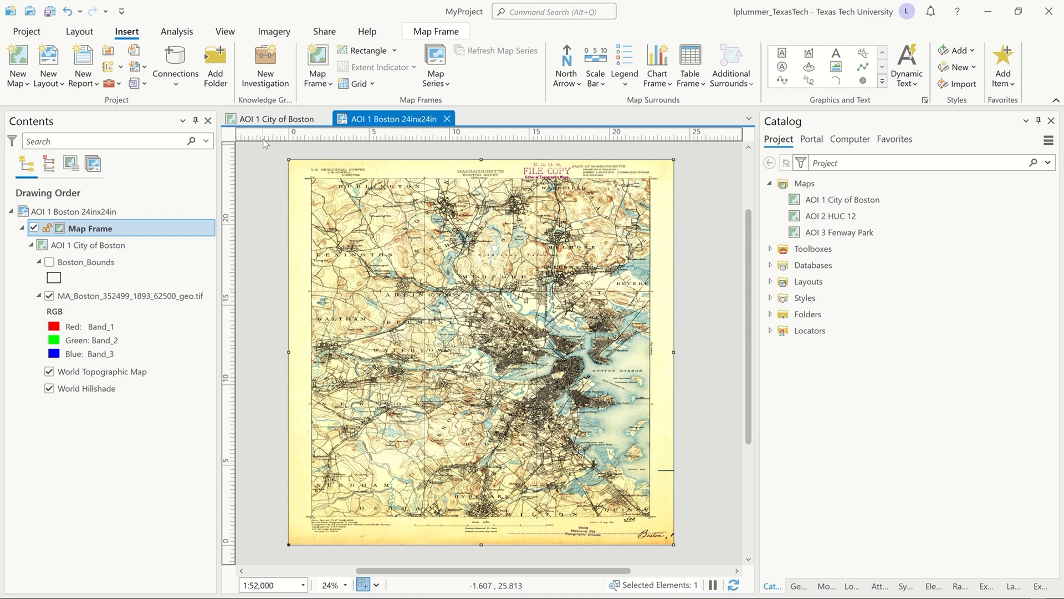
pyautogui.click(266, 150)
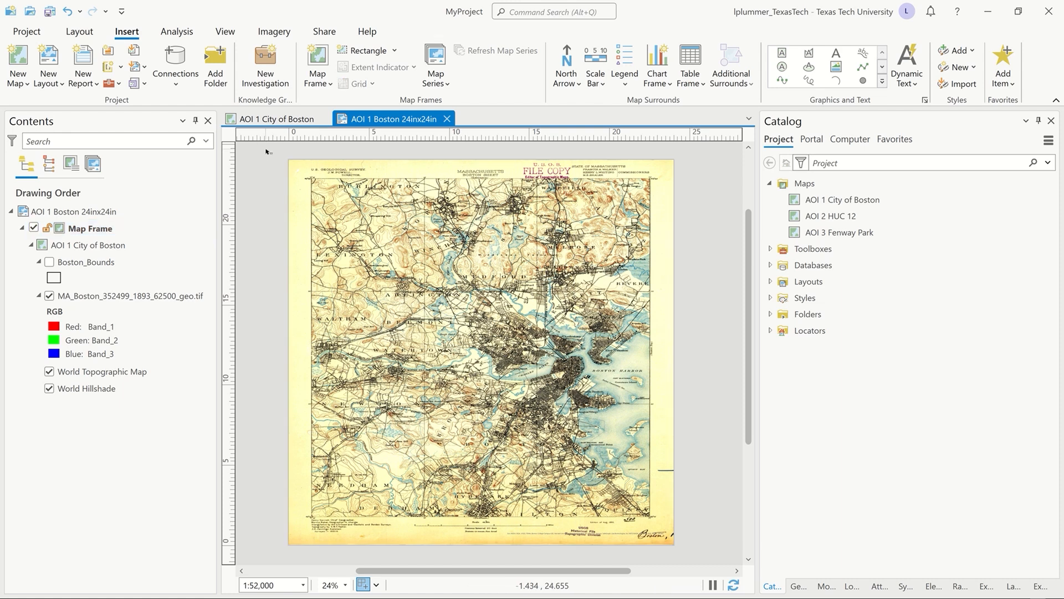
pyautogui.hotkey('ctrl', 's')
# Step: Set up a PDF export of the layout and browse to the project's 11 Rendering folder as its destination
pyautogui.click(324, 33)
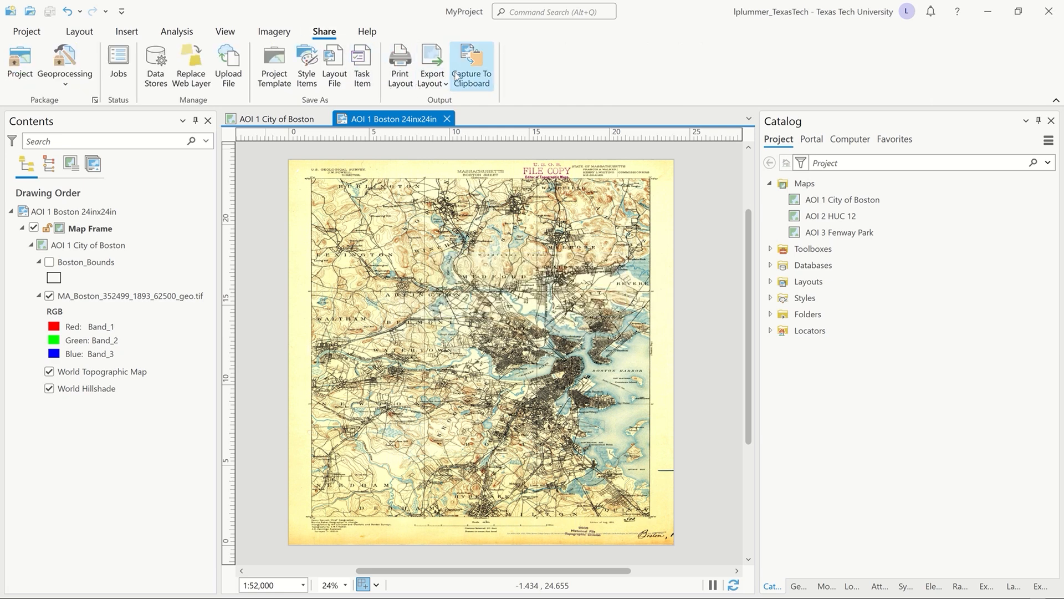
pyautogui.click(432, 58)
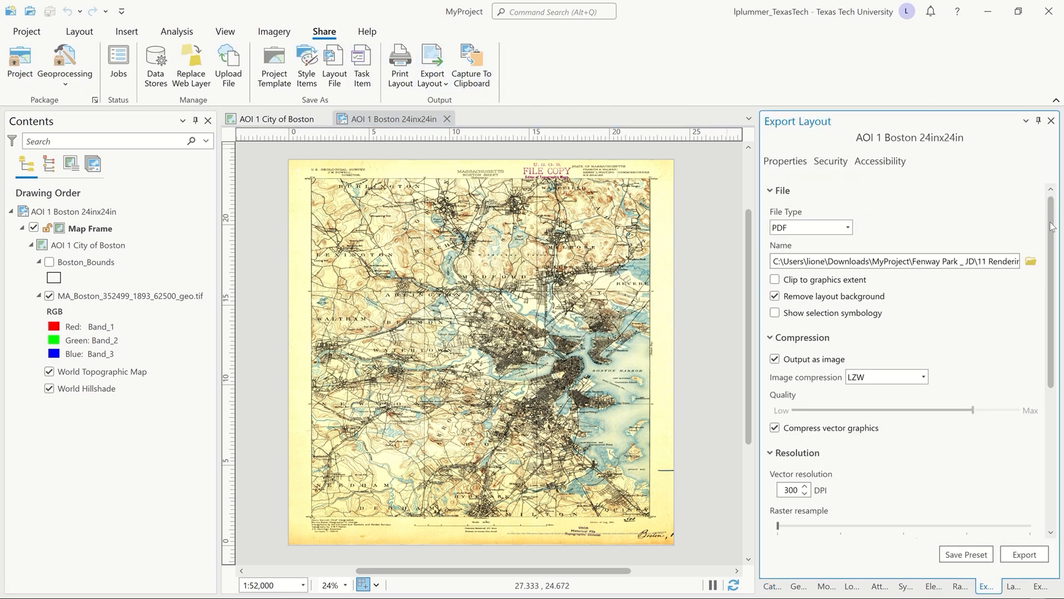
pyautogui.click(1031, 261)
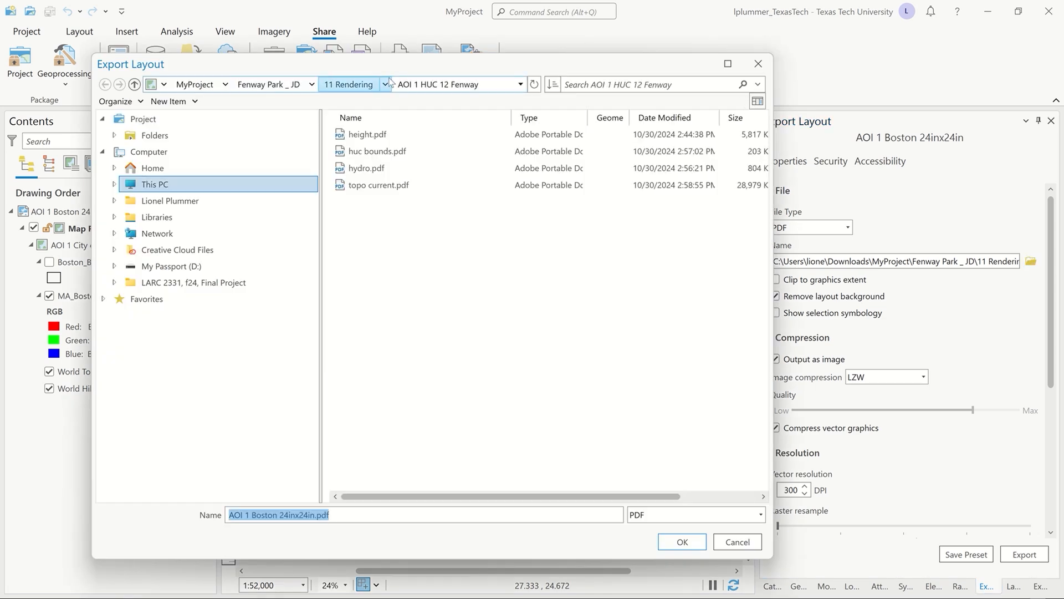
pyautogui.click(363, 86)
pyautogui.click(374, 87)
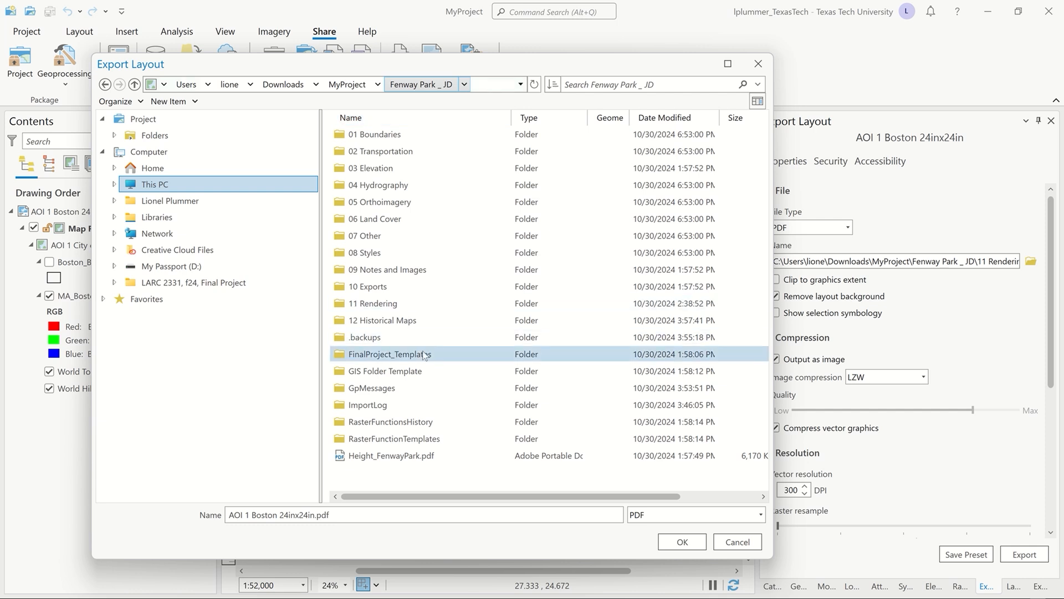
pyautogui.doubleClick(398, 307)
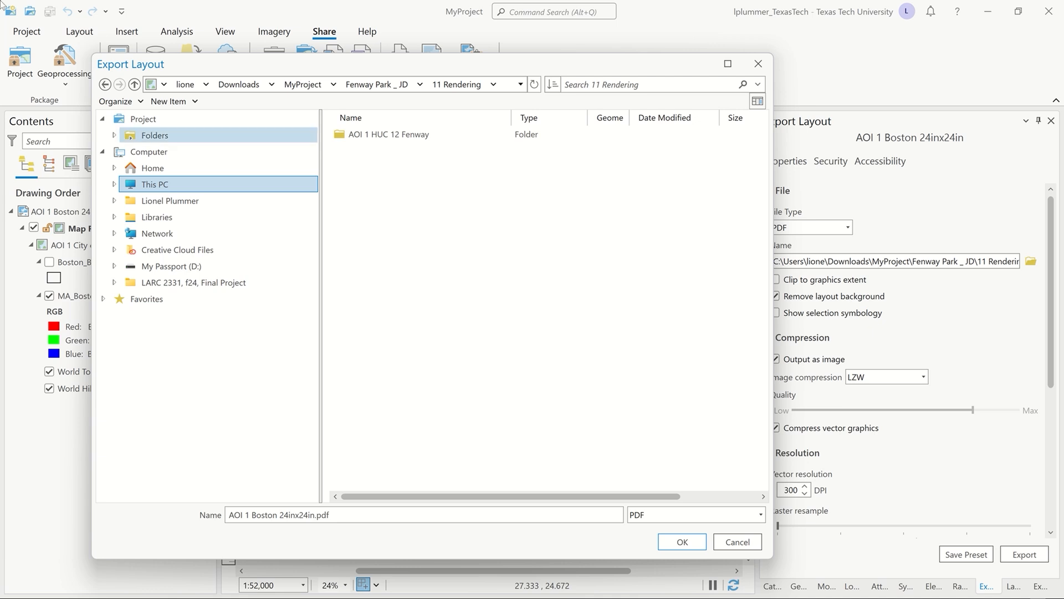
# Step: Create a folder named Historical inside the 11 Rendering folder
pyautogui.click(176, 101)
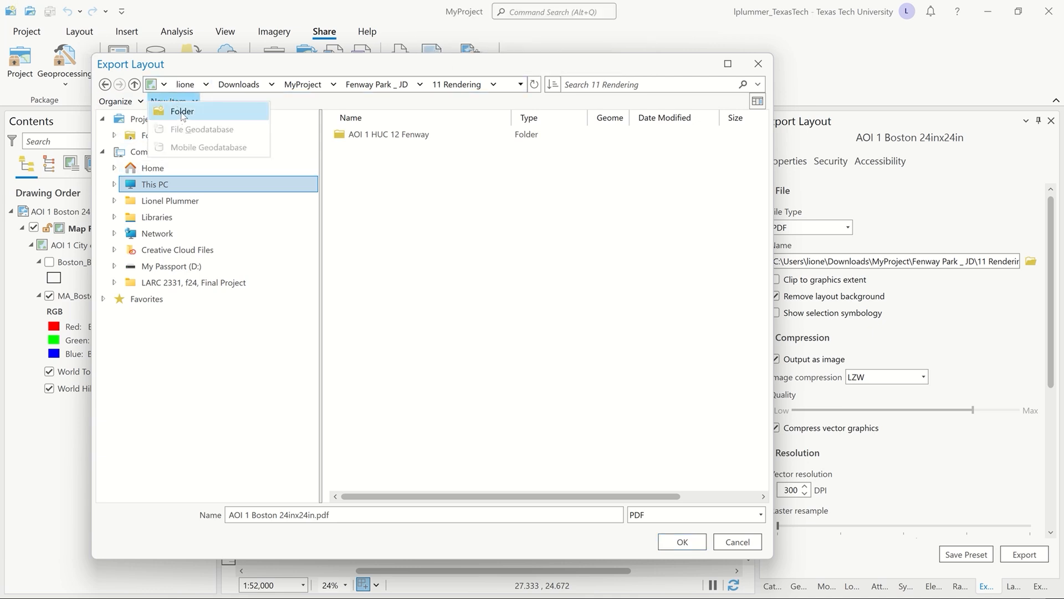
pyautogui.click(182, 111)
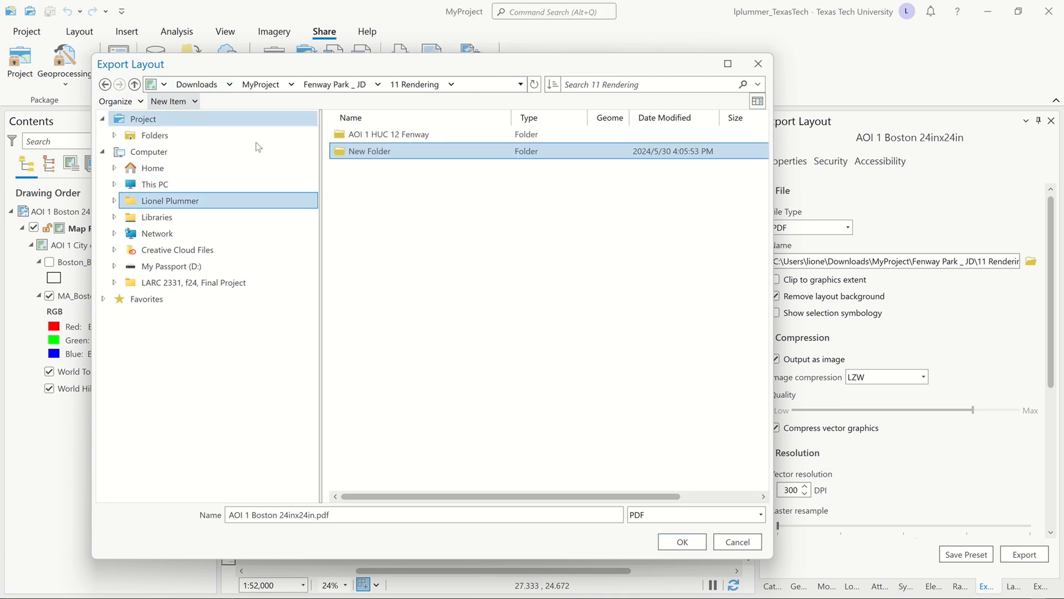
pyautogui.click(380, 156)
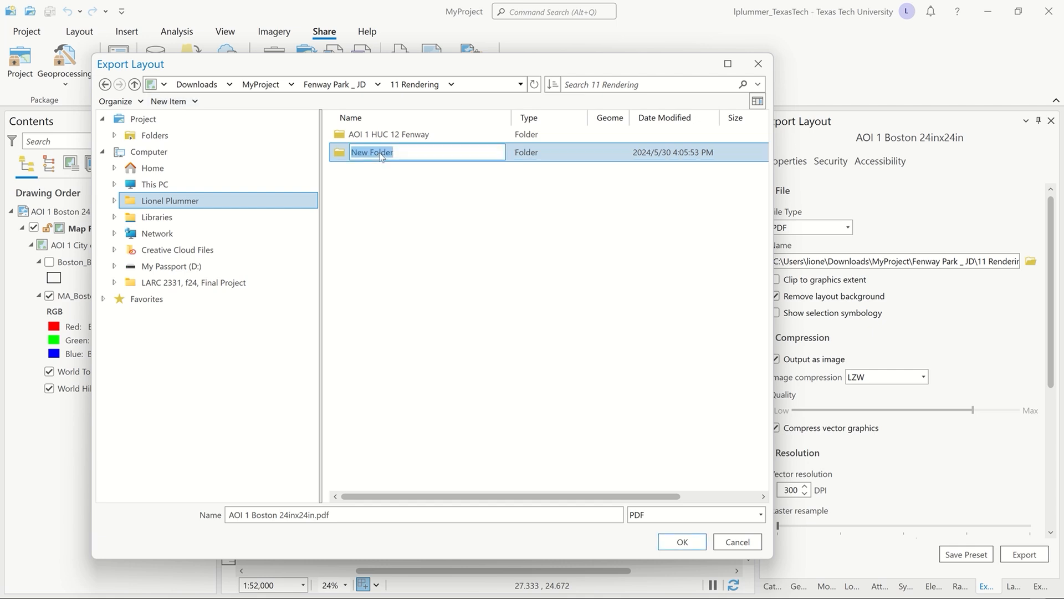
pyautogui.press('BackSpace')
pyautogui.press('capslock')
pyautogui.write('AOI')
pyautogui.press('BackSpace')
pyautogui.press('BackSpace')
pyautogui.press('BackSpace')
pyautogui.press('capslock')
pyautogui.write('Hu')
pyautogui.press('BackSpace')
pyautogui.press('BackSpace')
pyautogui.write('l')
pyautogui.press('Return')
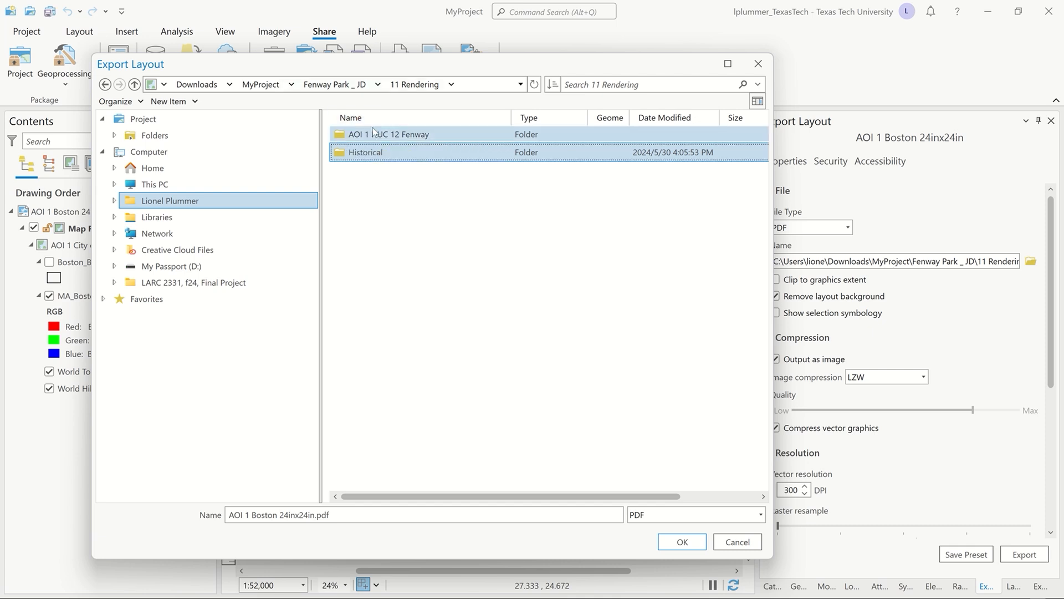
# Step: Export the layout into the Historical folder as Basemap 24inx24in.pdf
pyautogui.doubleClick(377, 153)
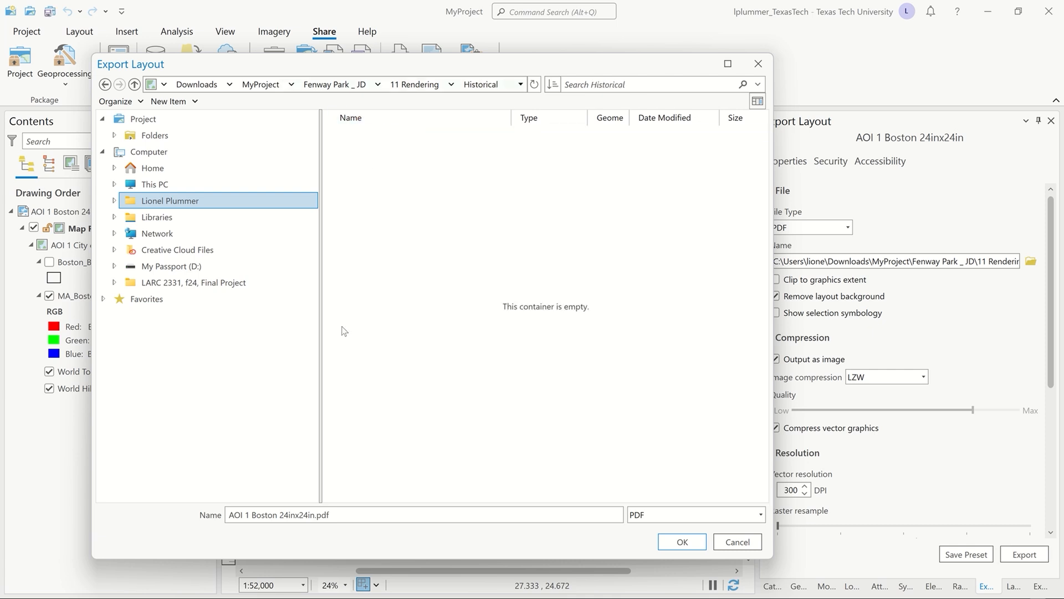
pyautogui.click(281, 517)
pyautogui.click(279, 516)
pyautogui.moveTo(278, 516); pyautogui.dragTo(210, 514)
pyautogui.write('Ba')
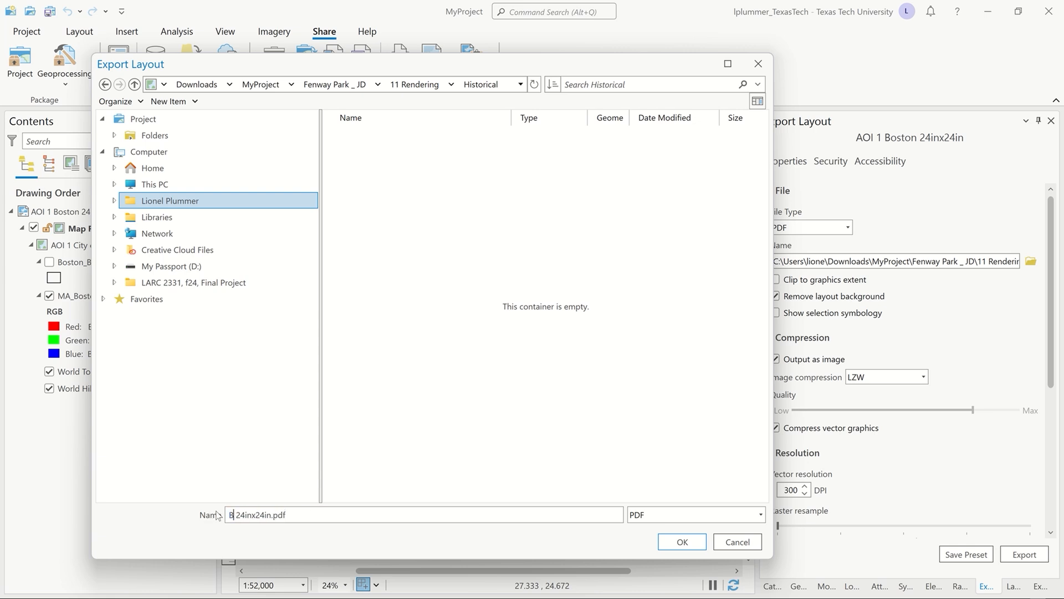
pyautogui.write('semap')
pyautogui.click(699, 543)
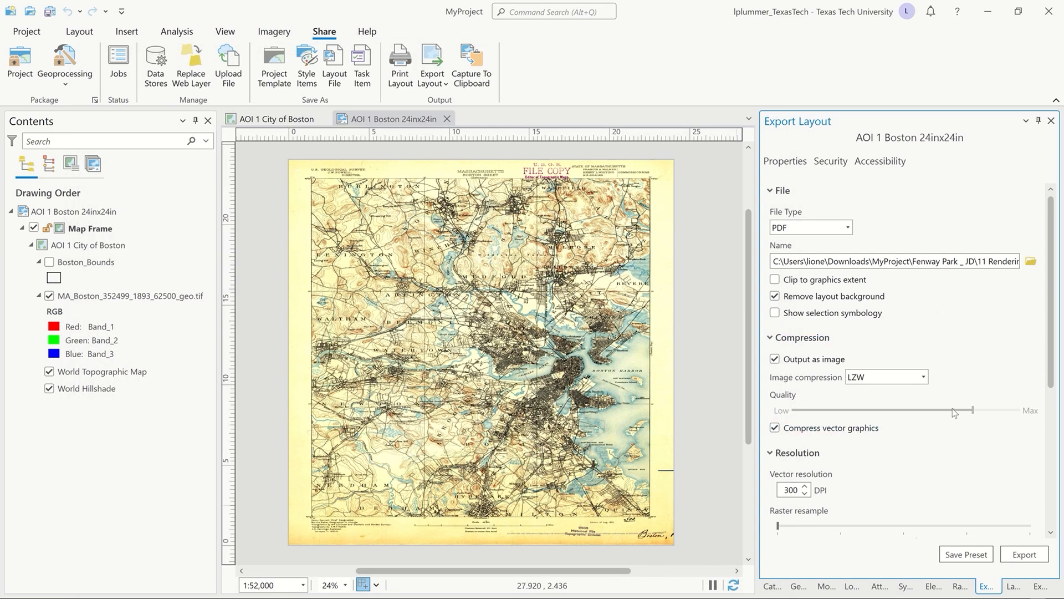
pyautogui.click(1024, 556)
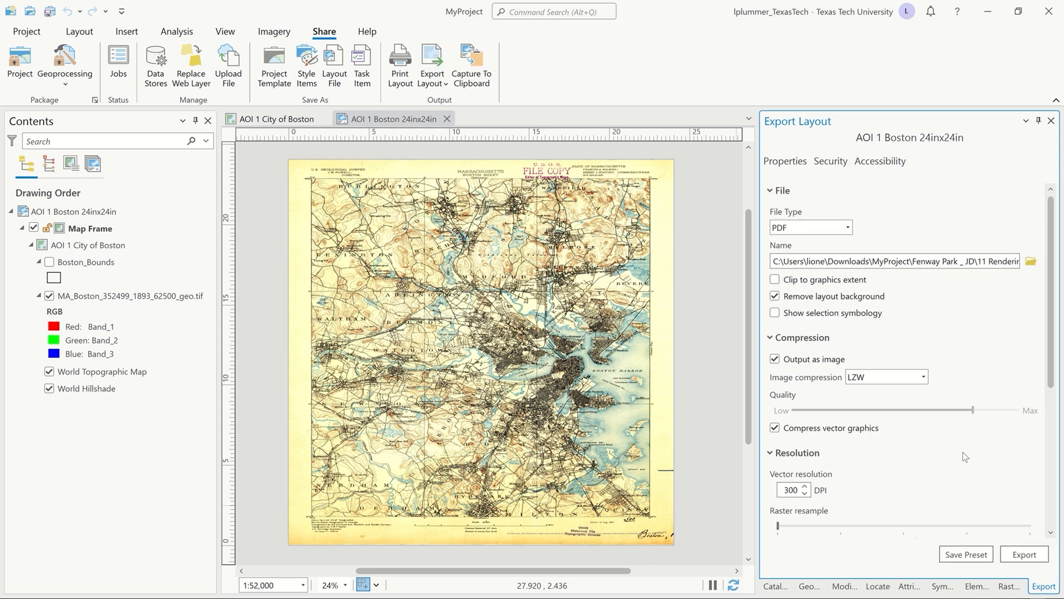
# Step: Search the Living Atlas for Terrain and add the Terrain image service layer to the current map
pyautogui.click(776, 587)
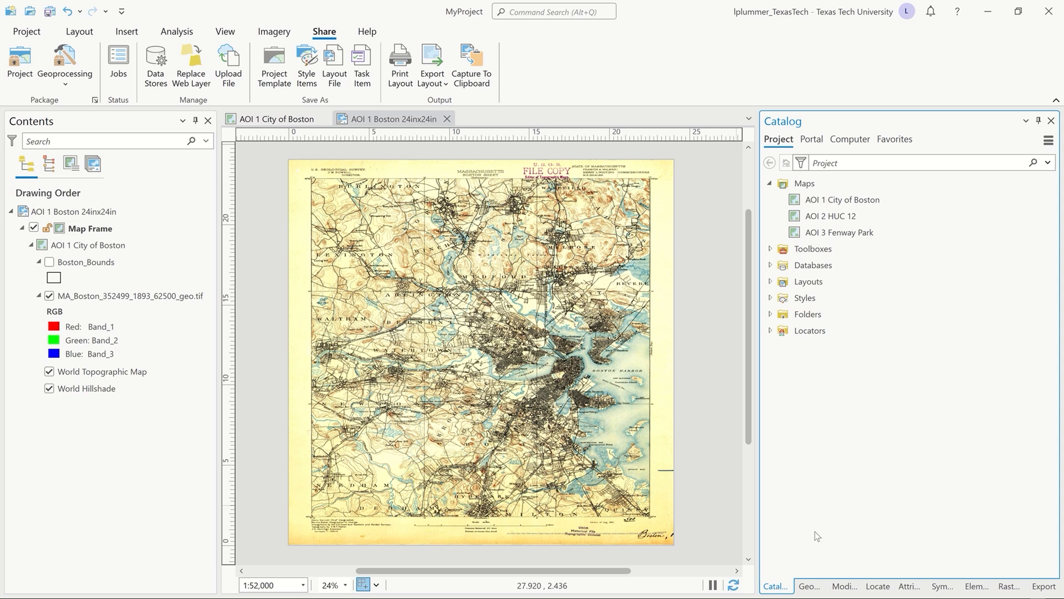
pyautogui.click(812, 139)
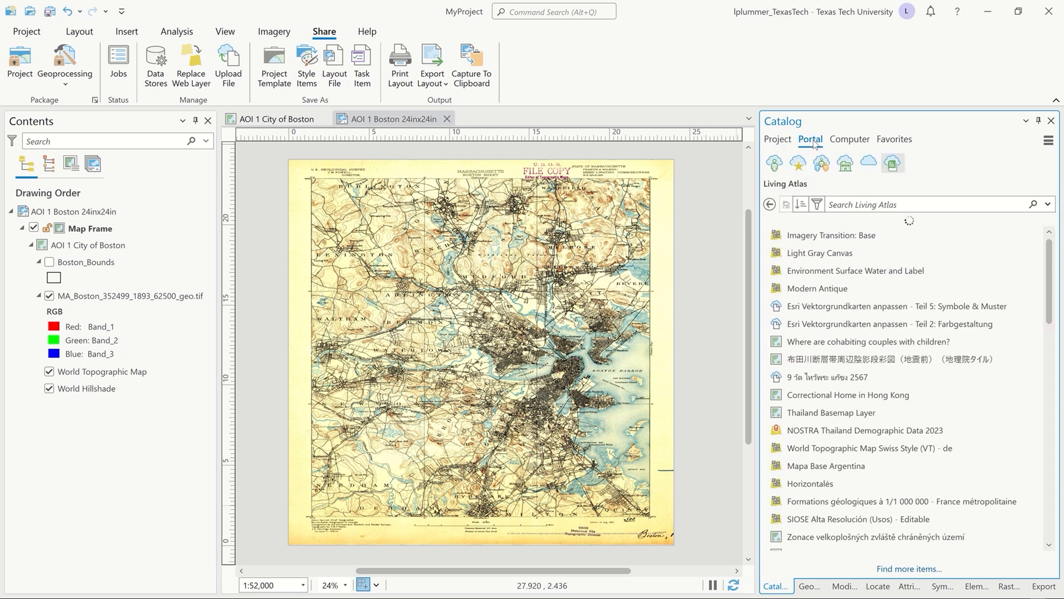
pyautogui.click(867, 205)
pyautogui.write('Terrain')
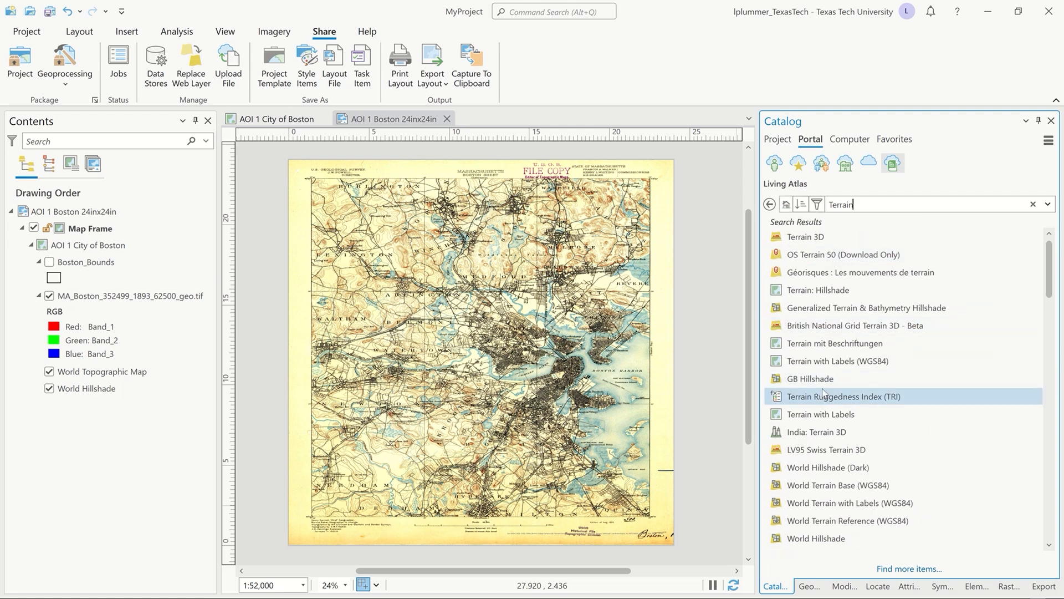
pyautogui.scroll(-5, 824, 393)
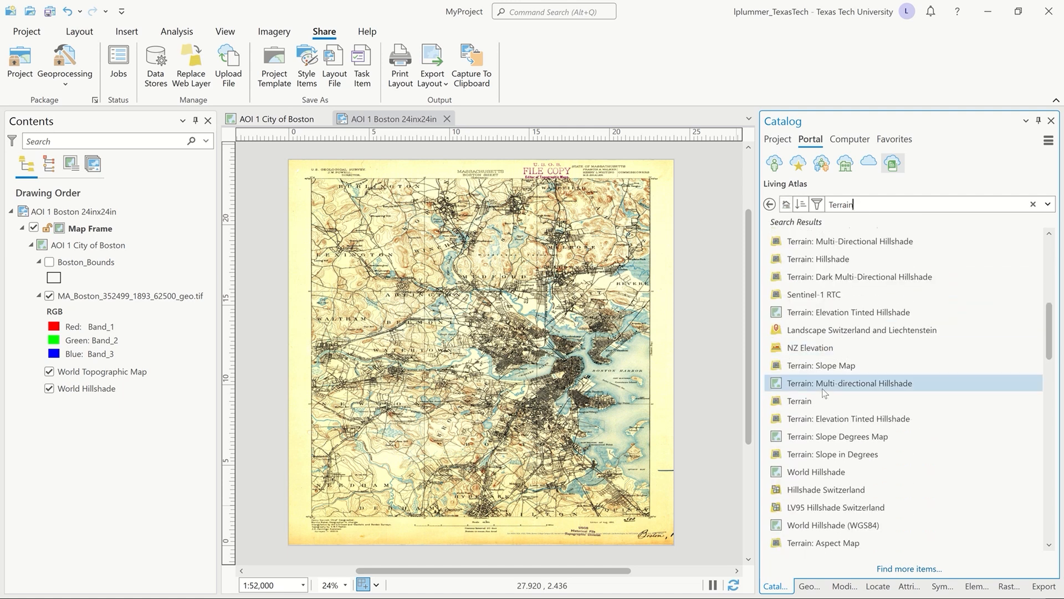
pyautogui.rightClick(811, 400)
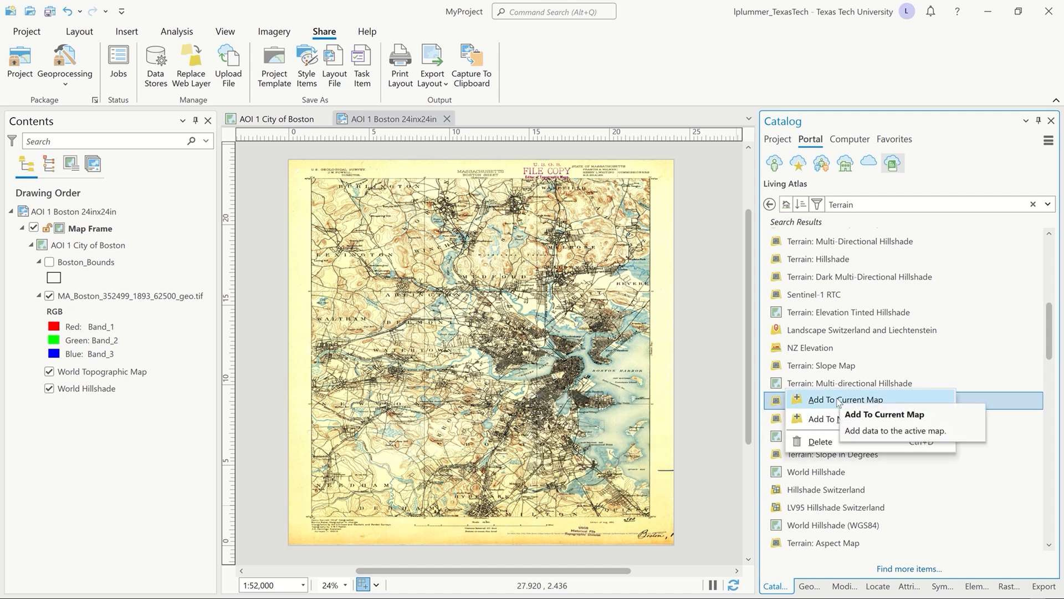
pyautogui.click(838, 400)
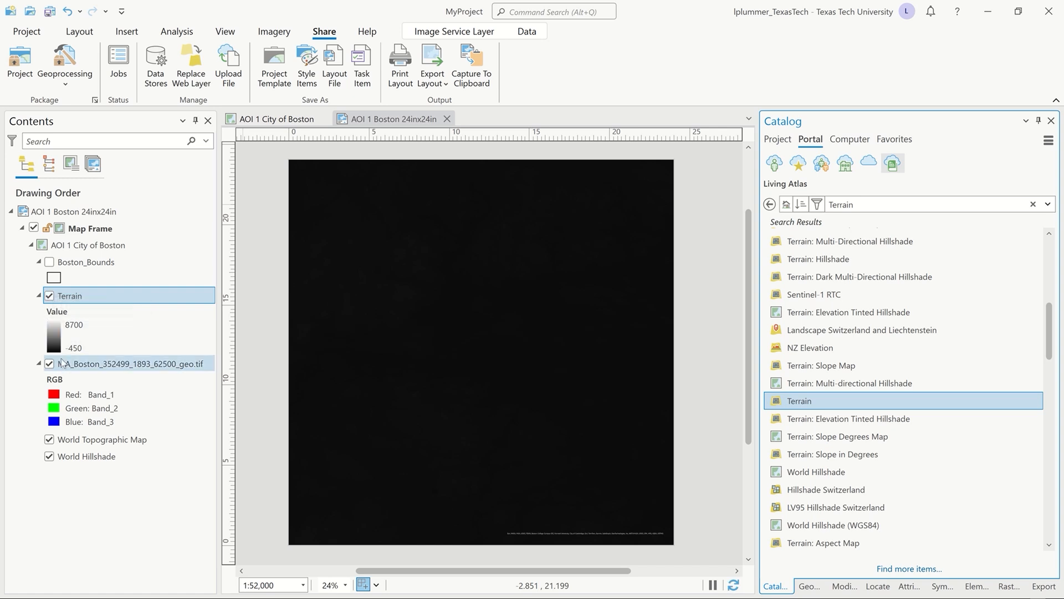
# Step: Collapse the 1893 Boston sheet's legend and hide that layer, World Topographic Map and World Hillshade
pyautogui.click(39, 363)
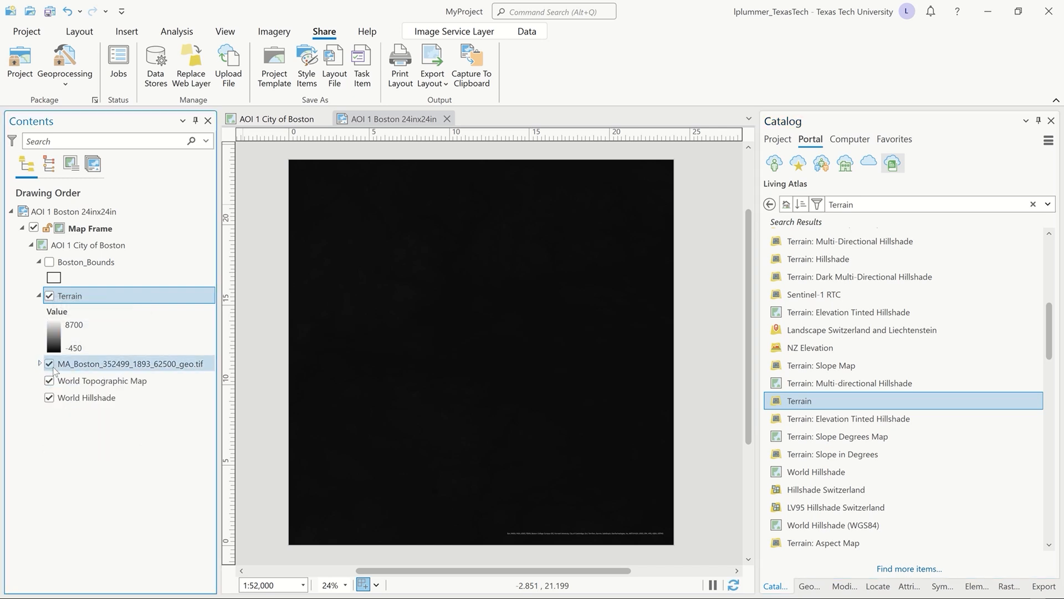
pyautogui.click(50, 365)
pyautogui.click(50, 381)
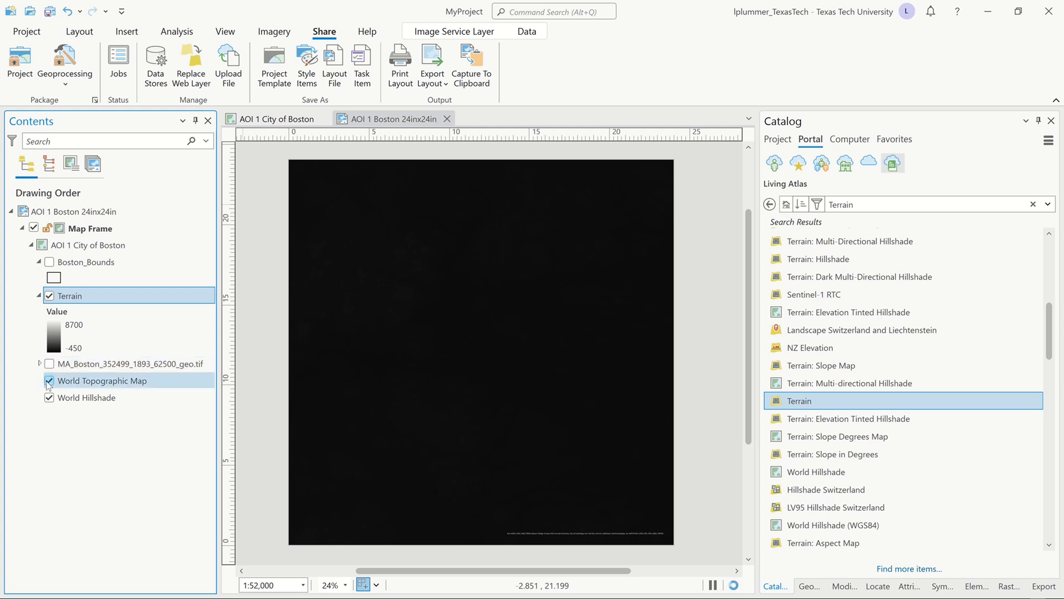
pyautogui.click(49, 397)
pyautogui.click(49, 395)
pyautogui.click(49, 398)
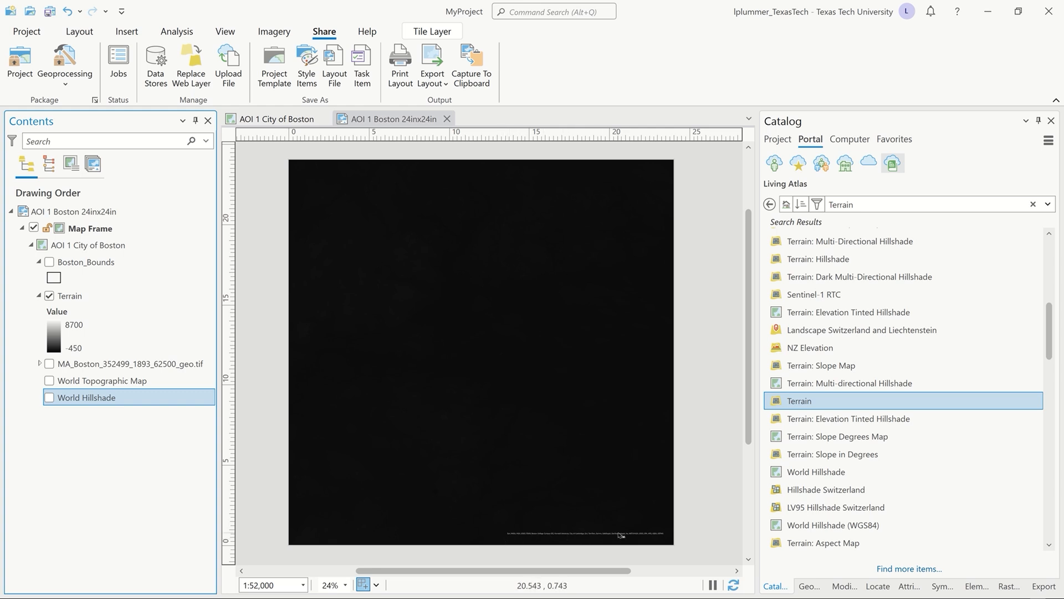
# Step: Place Service Layer Credits dynamic text just outside the page's upper right corner, and lock and hide that text element
pyautogui.click(127, 32)
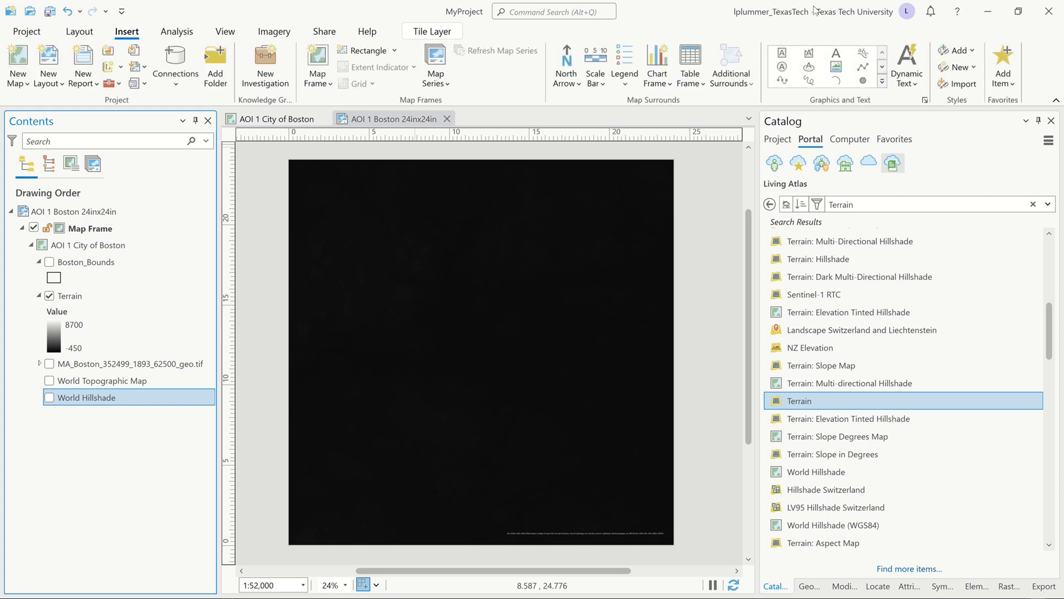
pyautogui.click(915, 79)
pyautogui.scroll(-4, 899, 333)
pyautogui.scroll(-5, 900, 339)
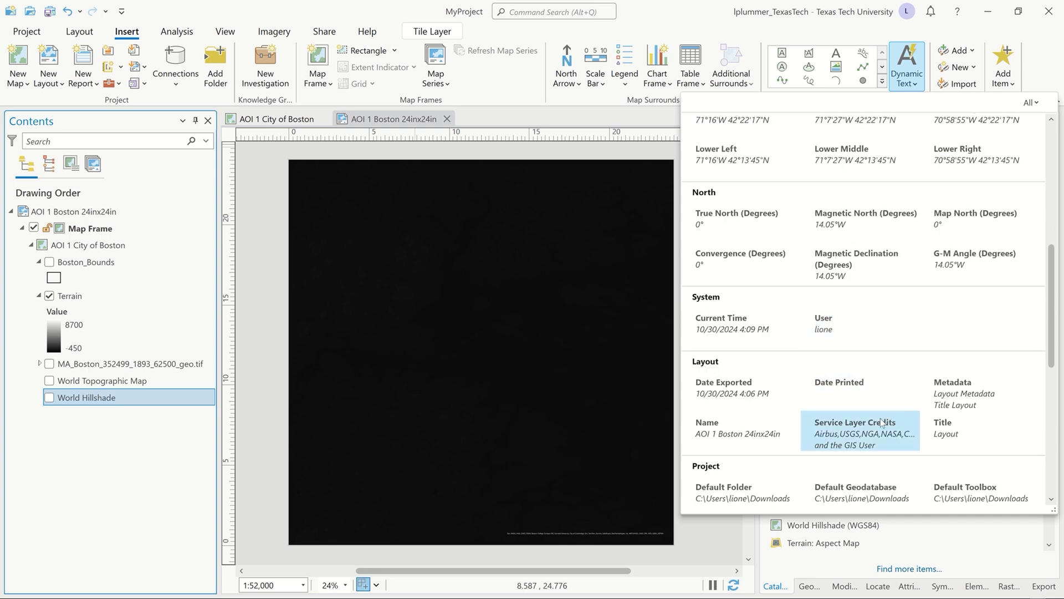
pyautogui.click(873, 430)
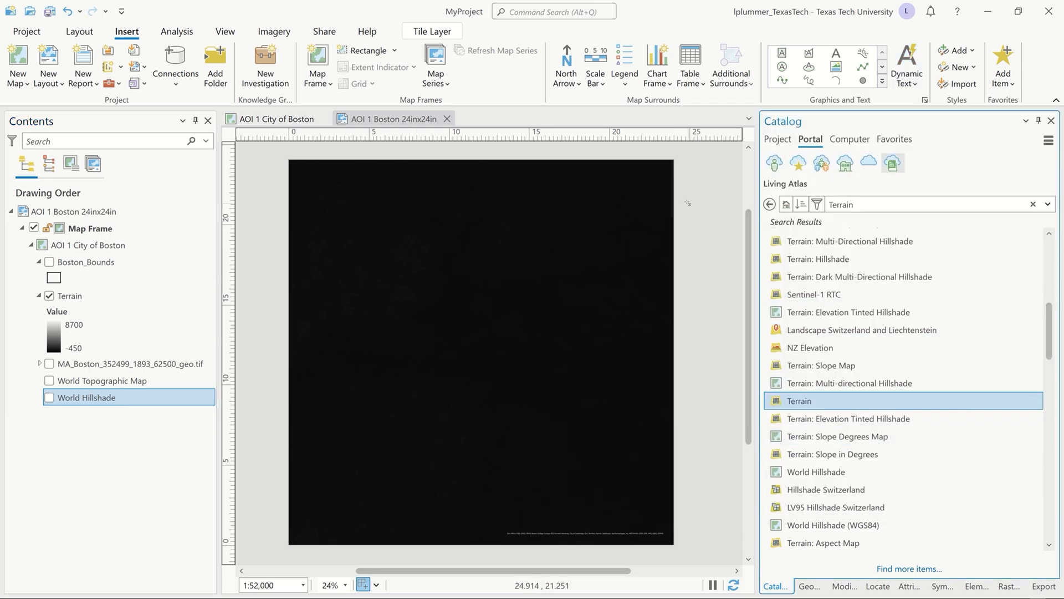
pyautogui.click(686, 183)
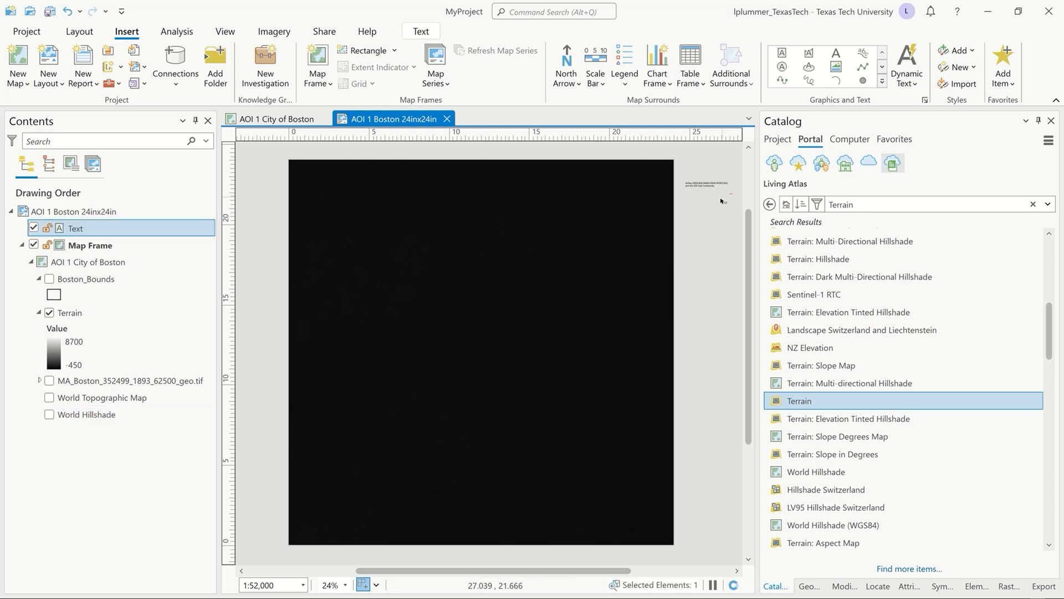
pyautogui.click(51, 232)
pyautogui.click(47, 230)
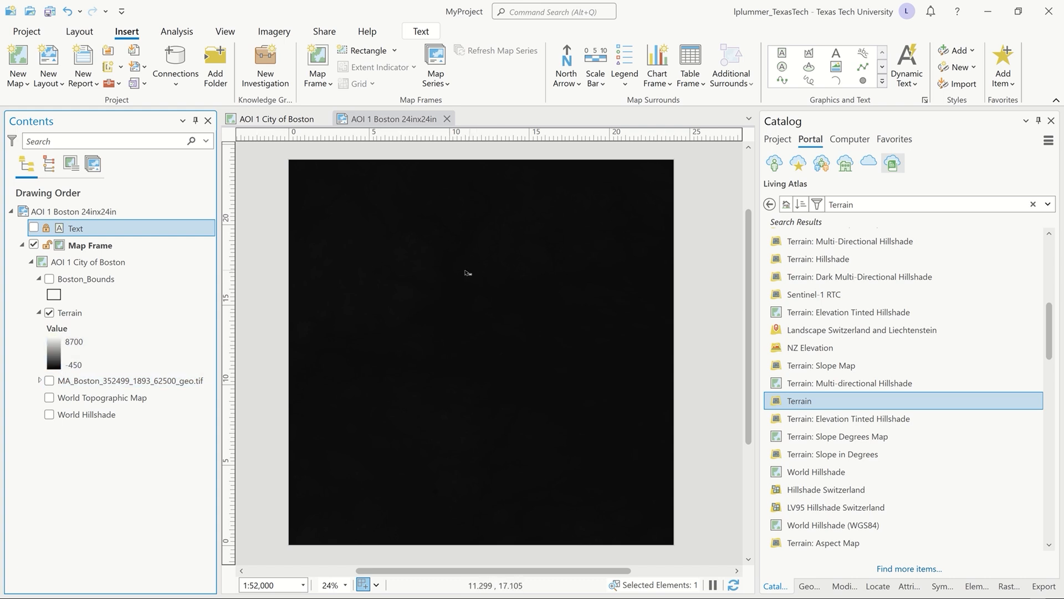
# Step: Turn on dynamic range adjustment (DRA) for the Terrain layer
pyautogui.click(141, 318)
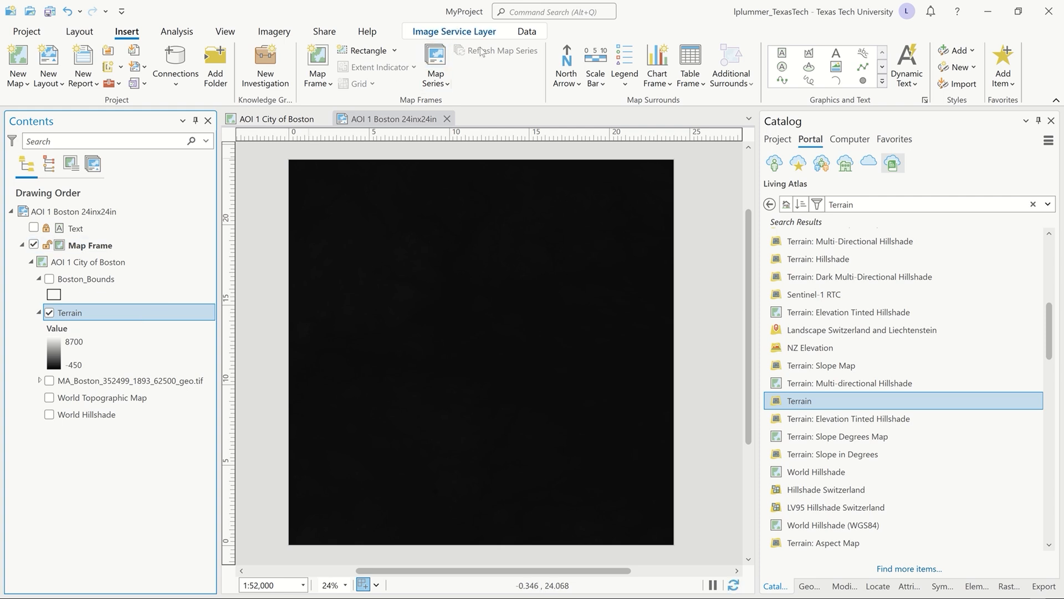
pyautogui.click(486, 33)
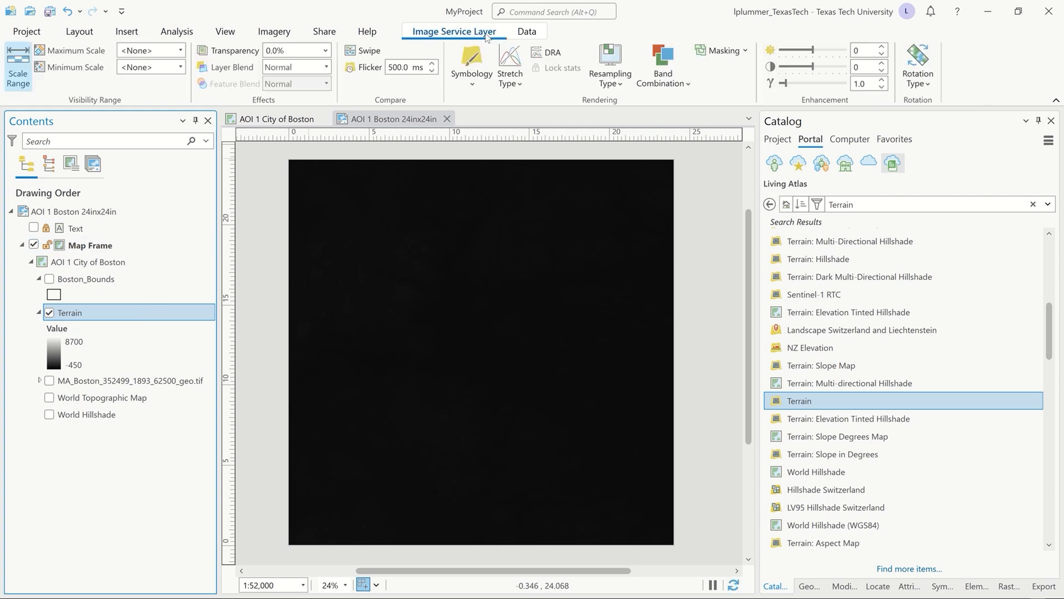
pyautogui.click(553, 54)
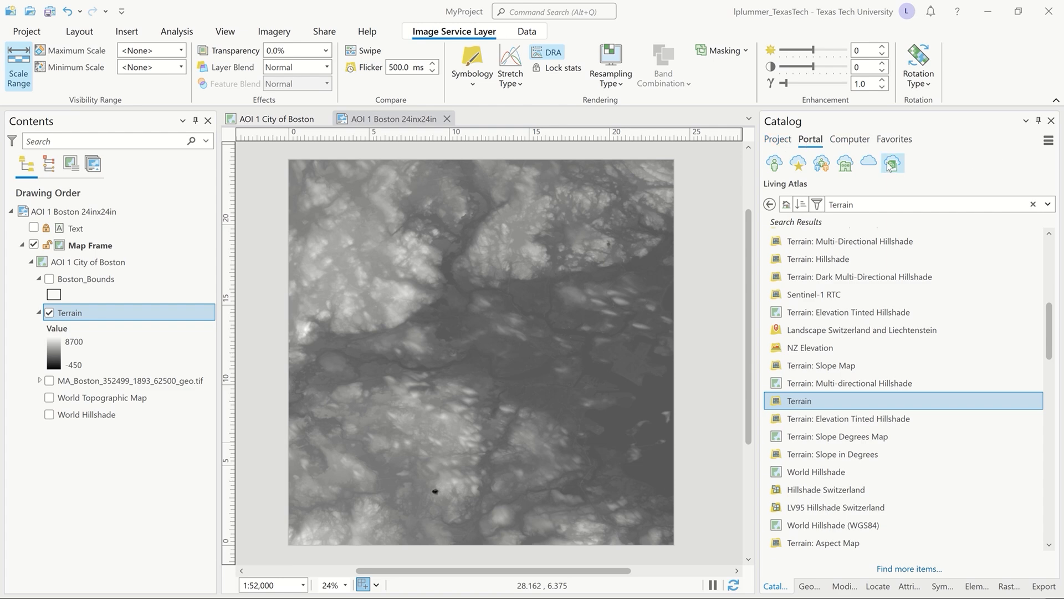
# Step: Search the Living Atlas for Topobathy and add the TopoBathy imagery layer to the current map
pyautogui.click(857, 203)
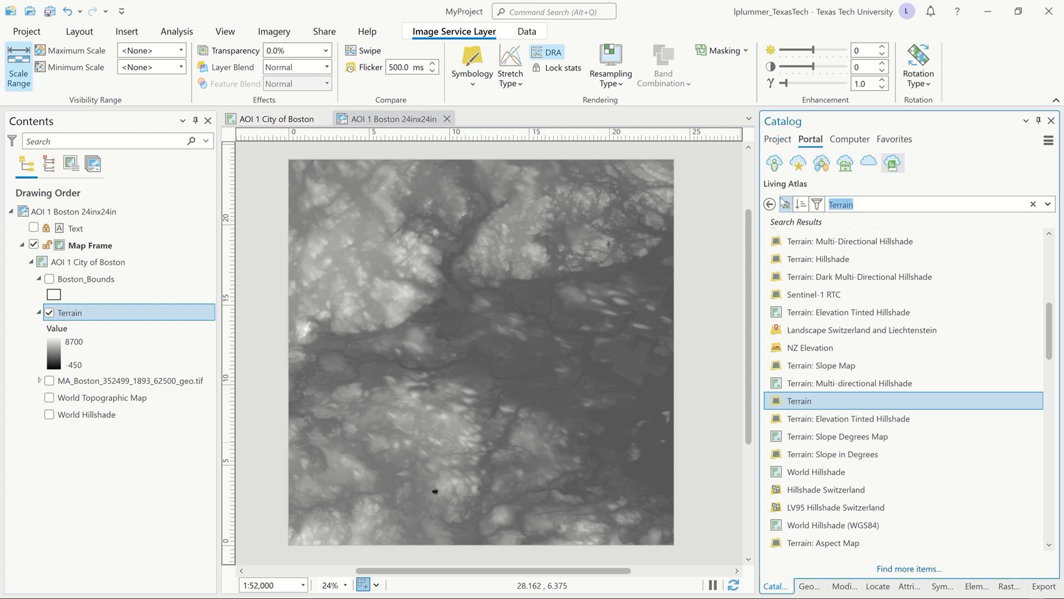
pyautogui.press('BackSpace')
pyautogui.write('T')
pyautogui.press('Return')
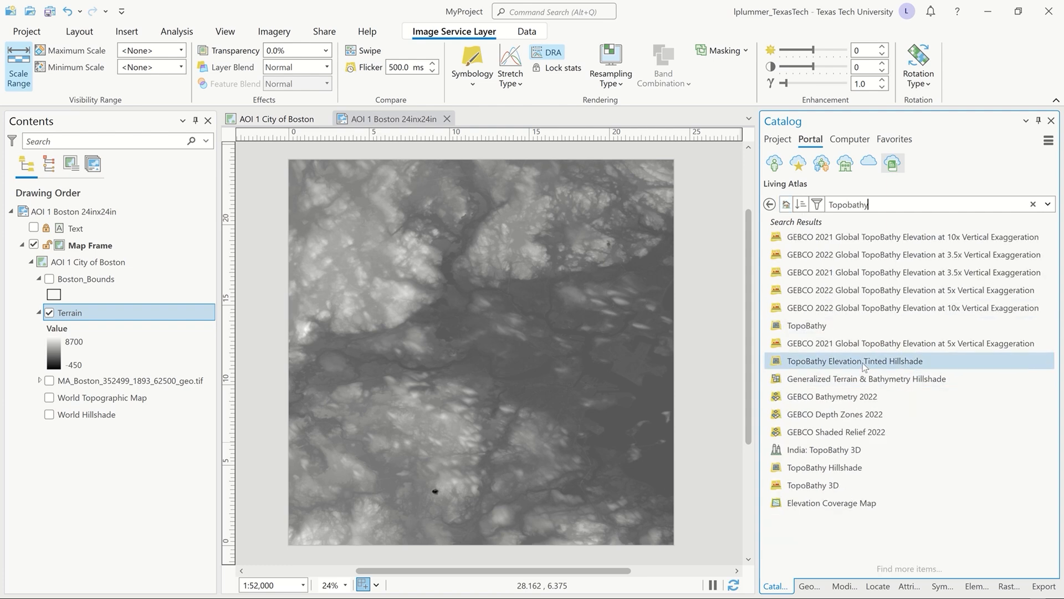
pyautogui.moveTo(861, 366)
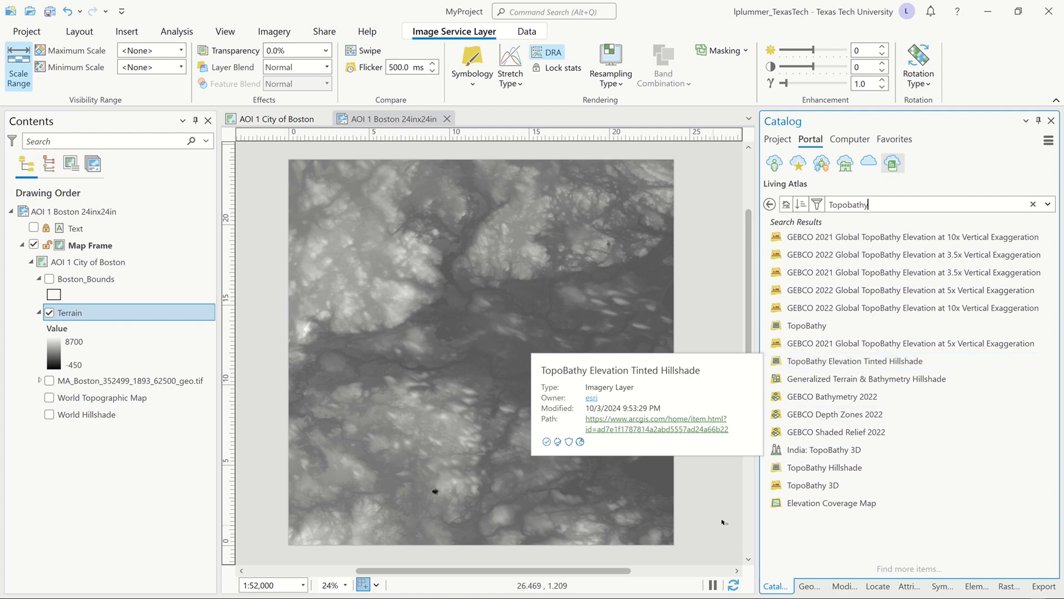
pyautogui.moveTo(809, 491)
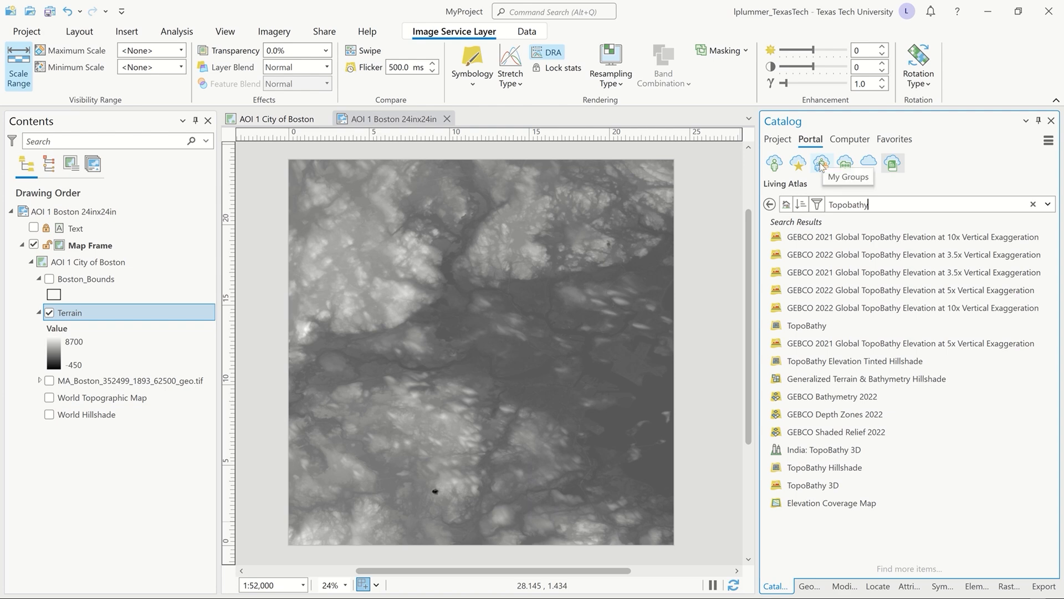
pyautogui.rightClick(806, 327)
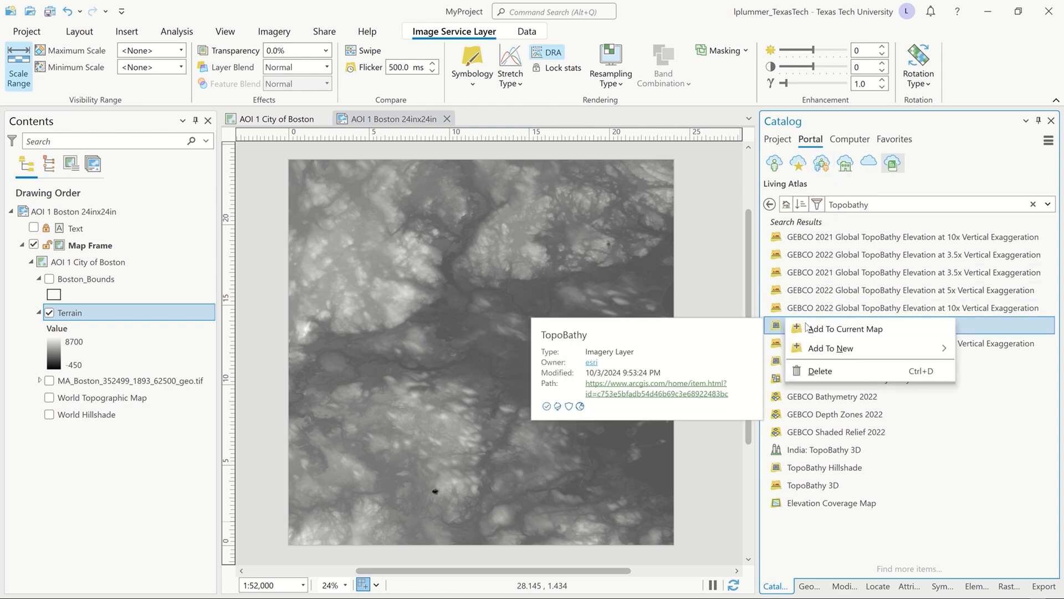
pyautogui.click(814, 328)
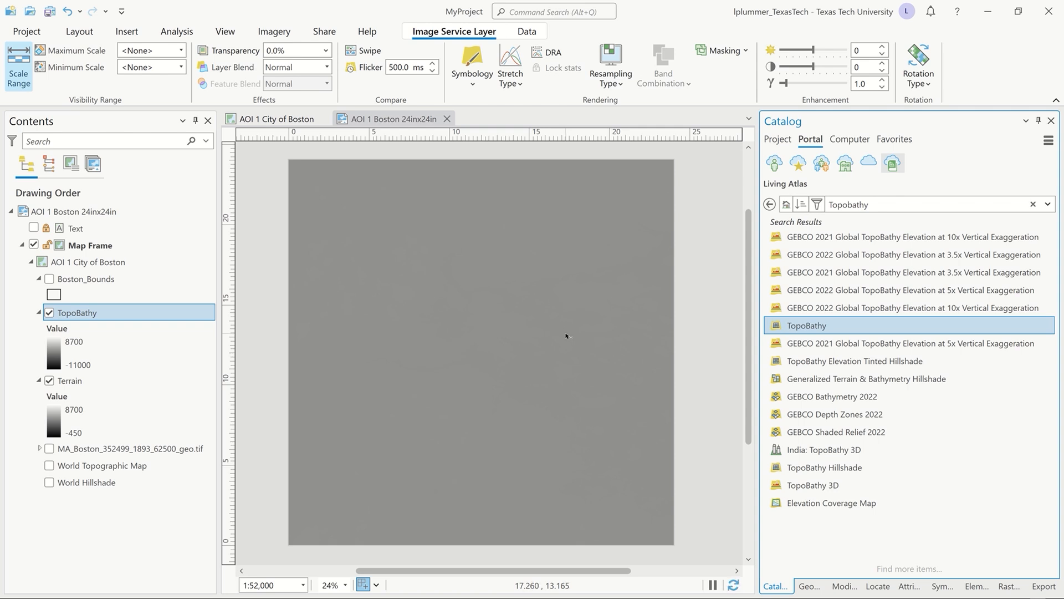
# Step: Turn on dynamic range adjustment (DRA) for the TopoBathy layer and set its layer blend to Overlay
pyautogui.click(554, 52)
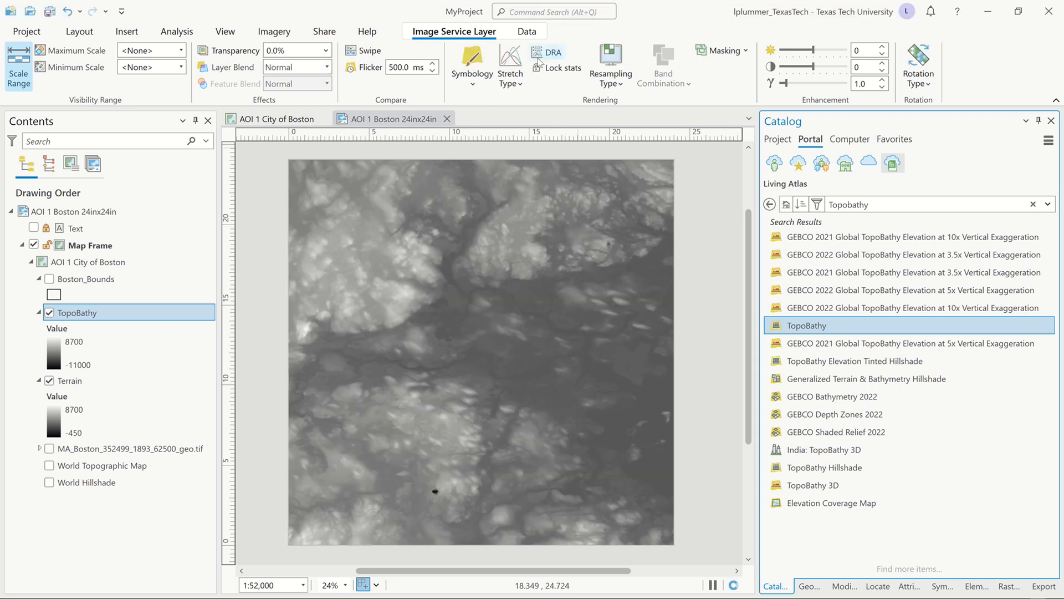
pyautogui.click(328, 67)
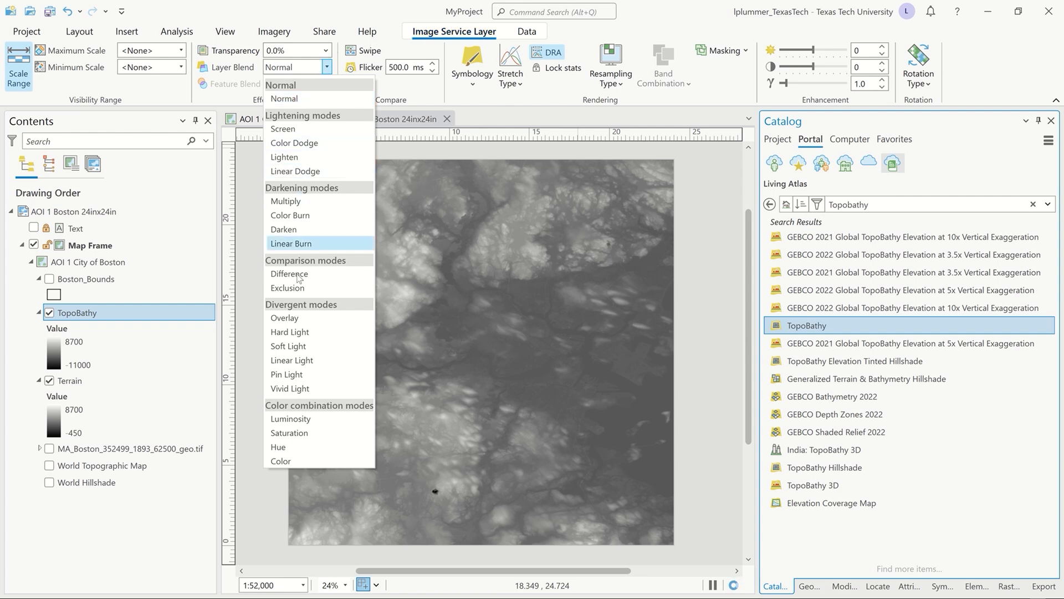
pyautogui.click(312, 319)
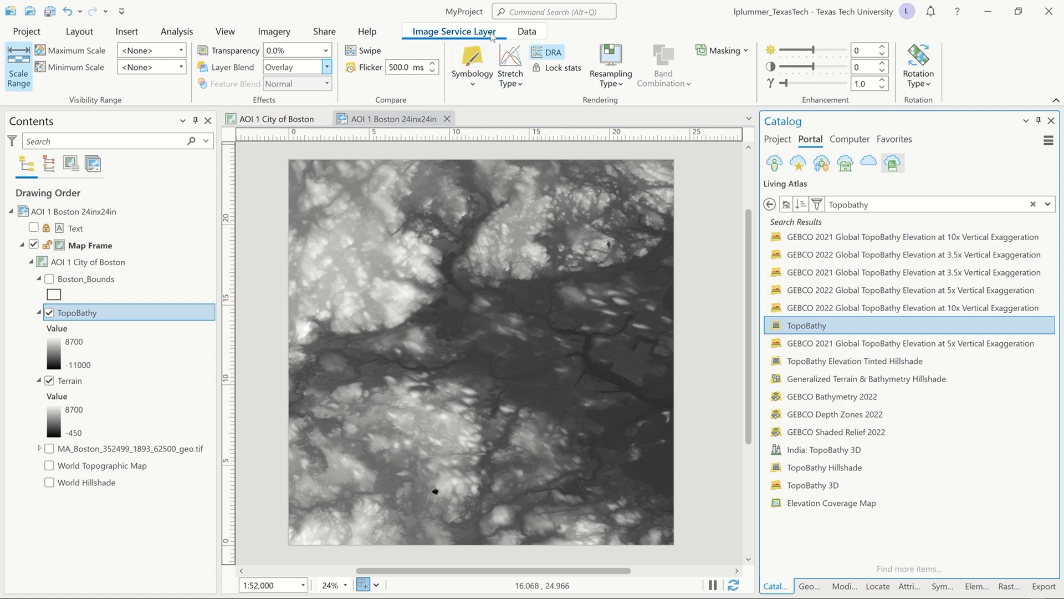
# Step: Check the layout's PDF export settings and export it into the Historical folder under the name Height
pyautogui.click(327, 33)
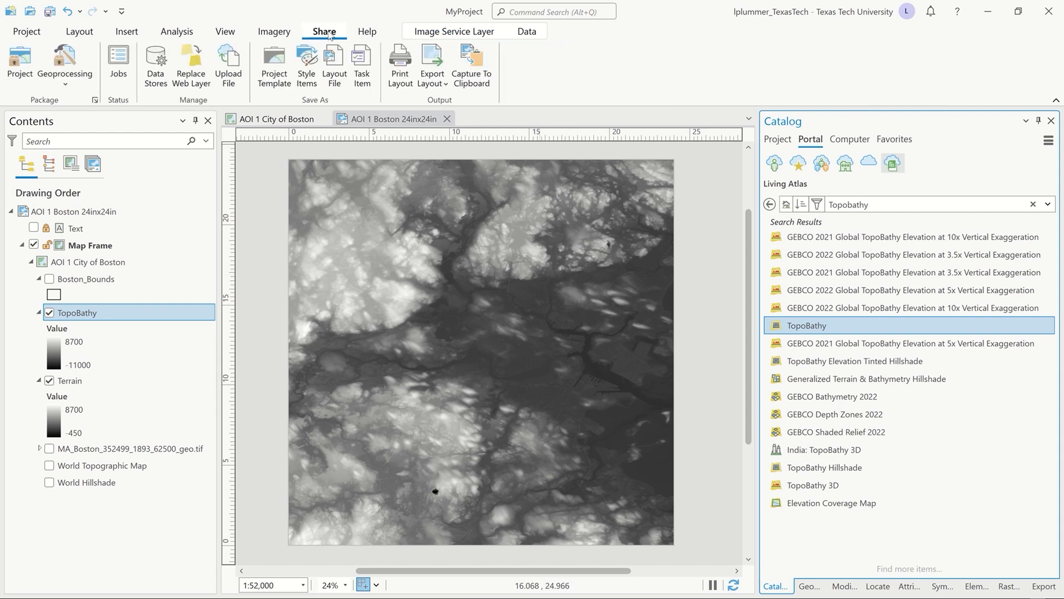
pyautogui.click(433, 61)
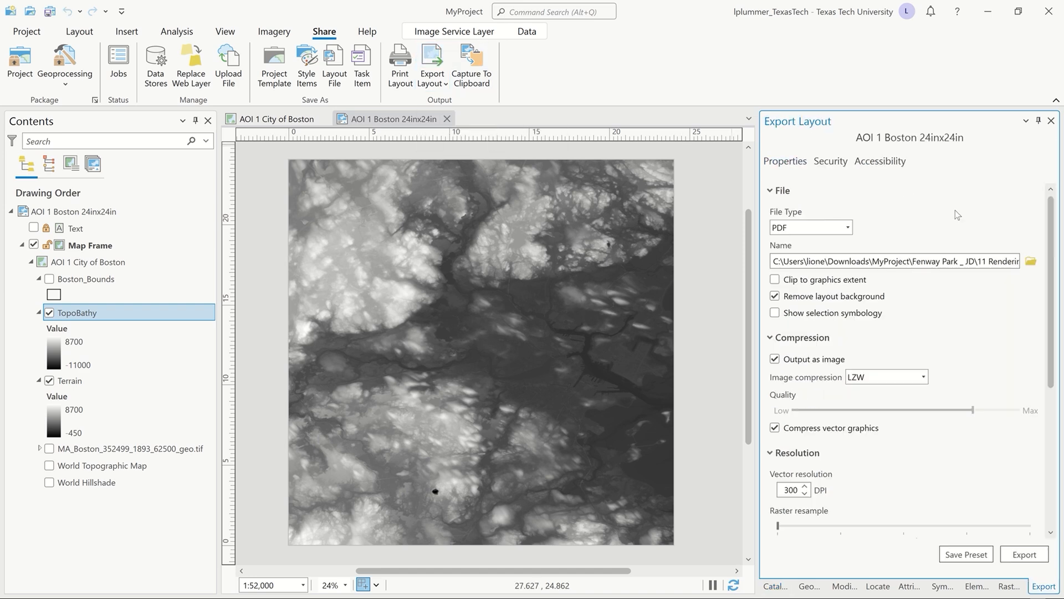
pyautogui.scroll(-1, 973, 198)
pyautogui.scroll(1, 971, 194)
pyautogui.click(916, 377)
pyautogui.click(917, 377)
pyautogui.scroll(-5, 824, 300)
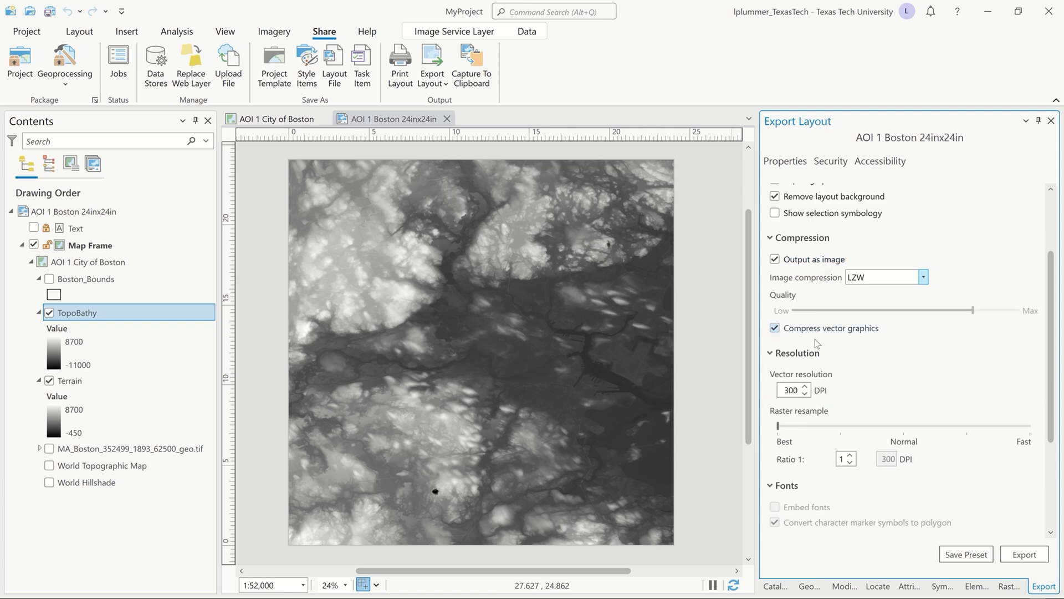
pyautogui.scroll(-3, 824, 384)
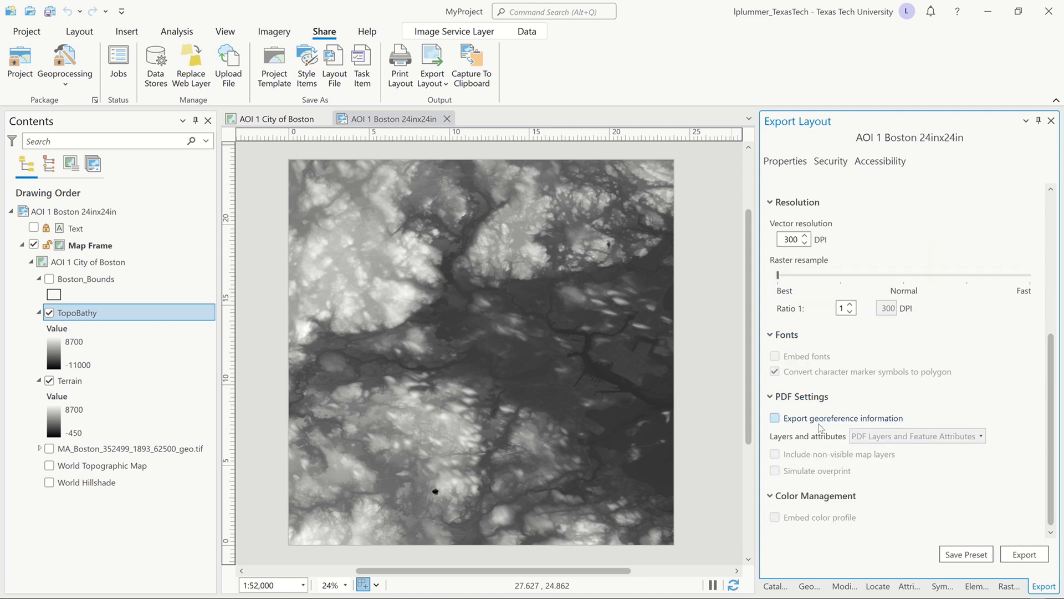
pyautogui.scroll(8, 854, 420)
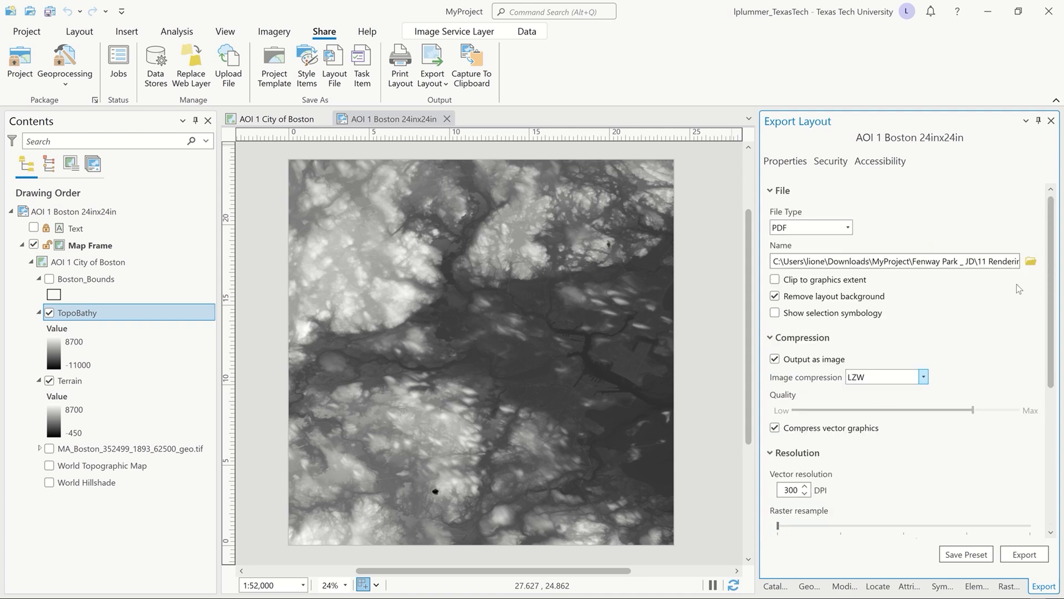
pyautogui.click(1031, 262)
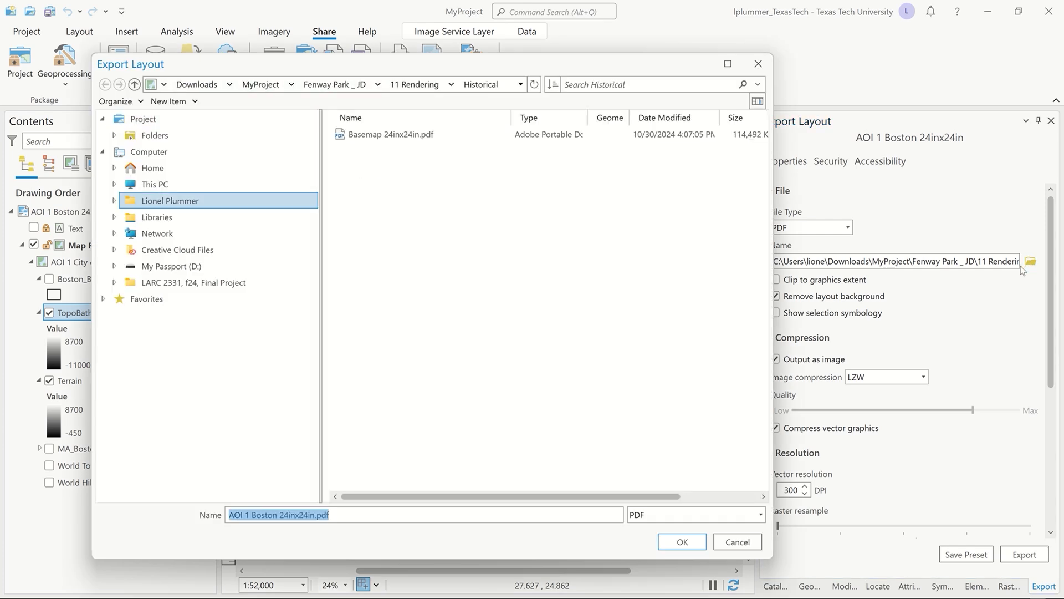
pyautogui.write('Height')
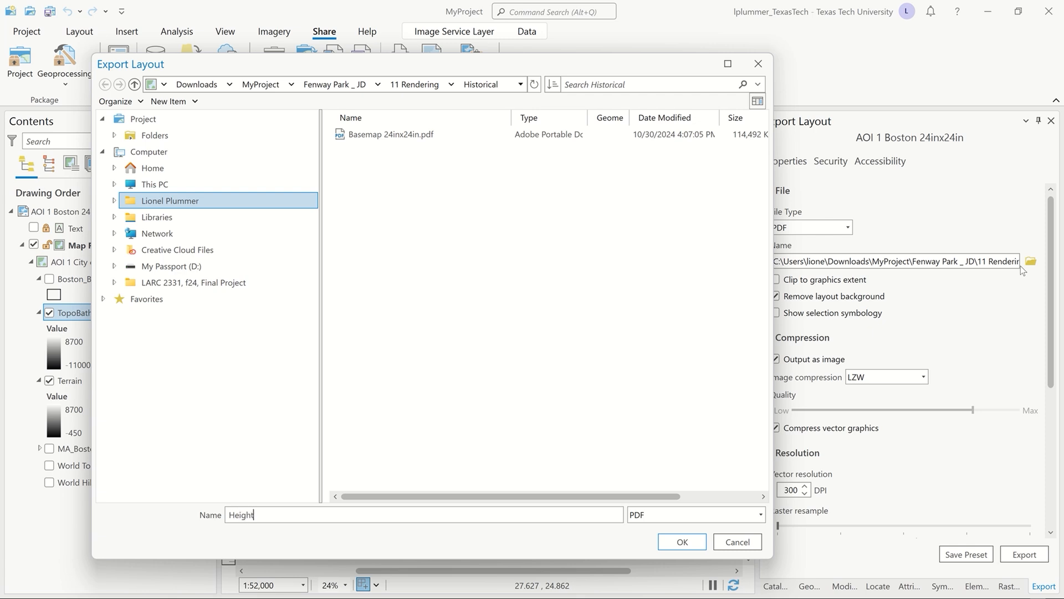
pyautogui.press('Return')
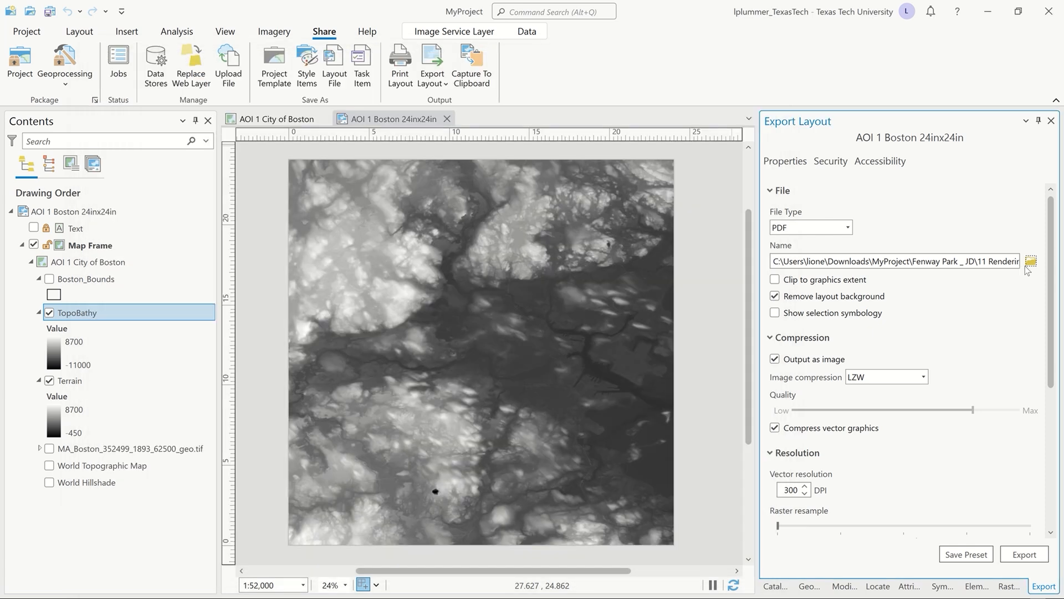
pyautogui.click(1024, 554)
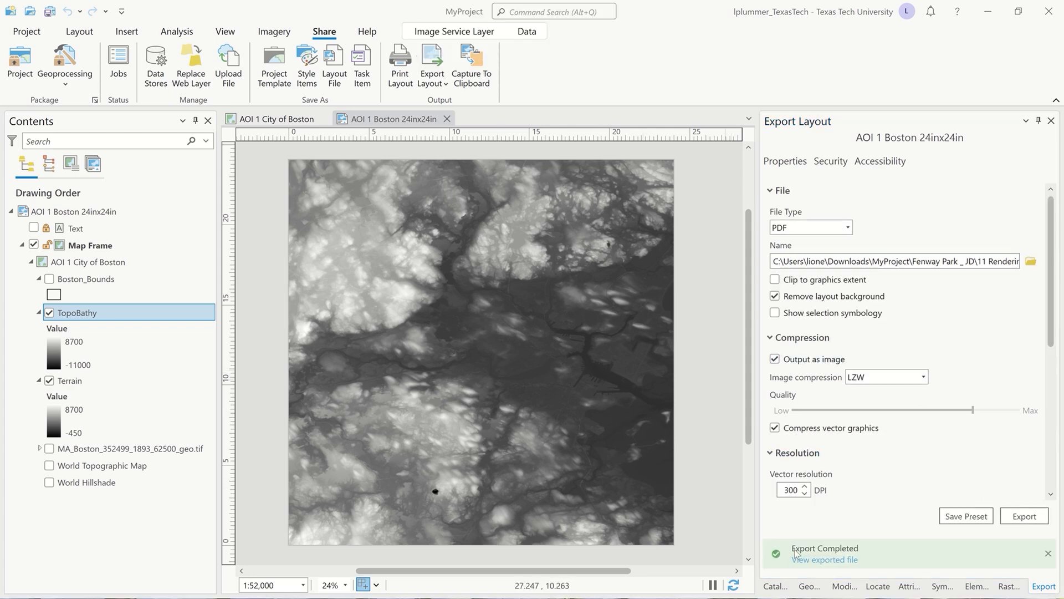
# Step: Return to the Living Atlas results and hide the TopoBathy and Terrain layers in the layout's map
pyautogui.click(775, 586)
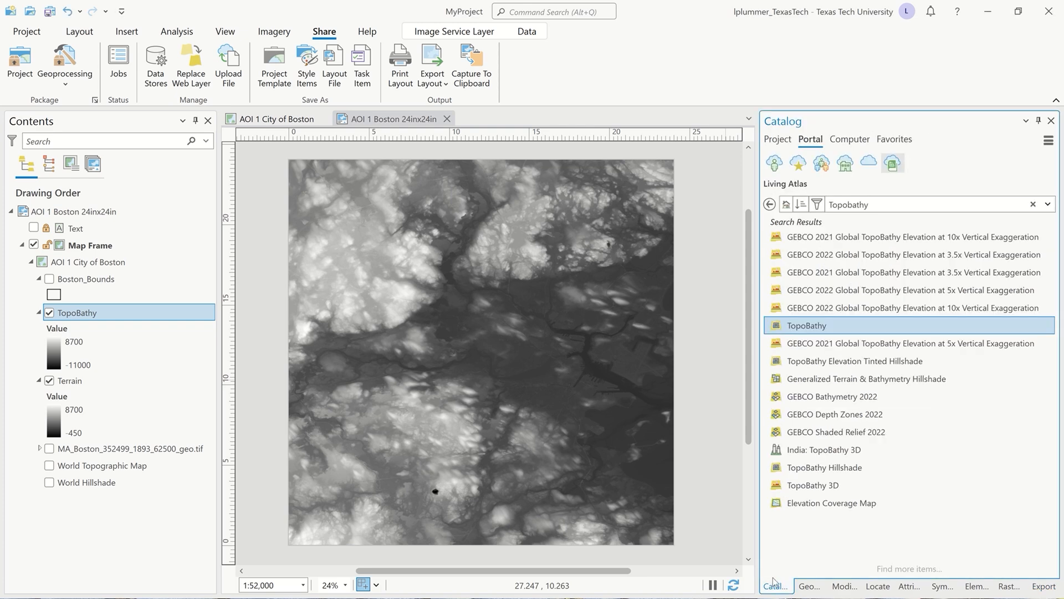
pyautogui.click(49, 313)
pyautogui.click(49, 381)
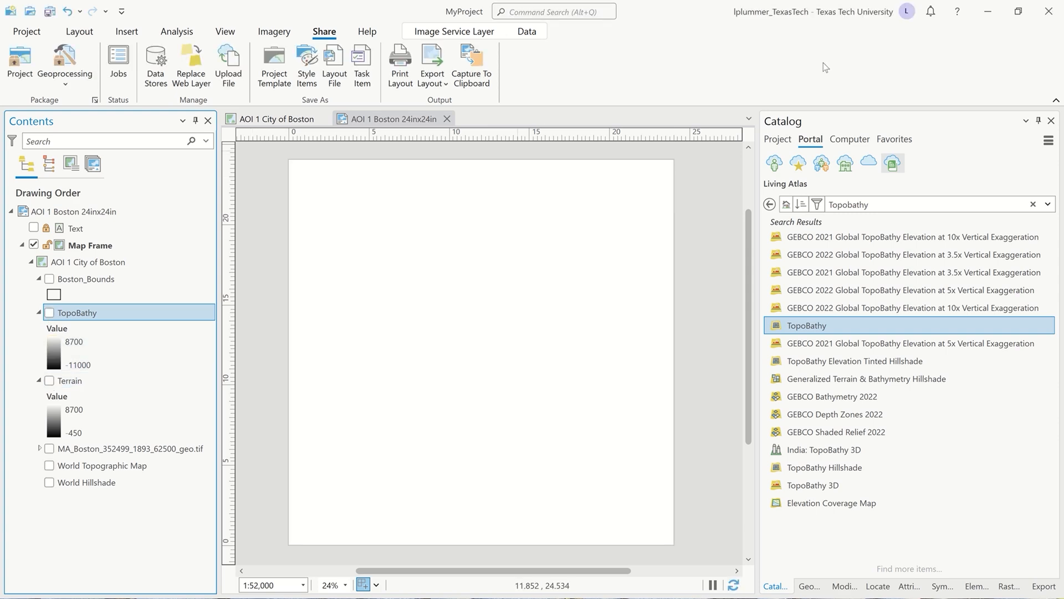
# Step: Search the Living Atlas for NHD and add the National Hydrography Dataset Plus Version 2.1 hosted feature layer to the current map
pyautogui.click(887, 166)
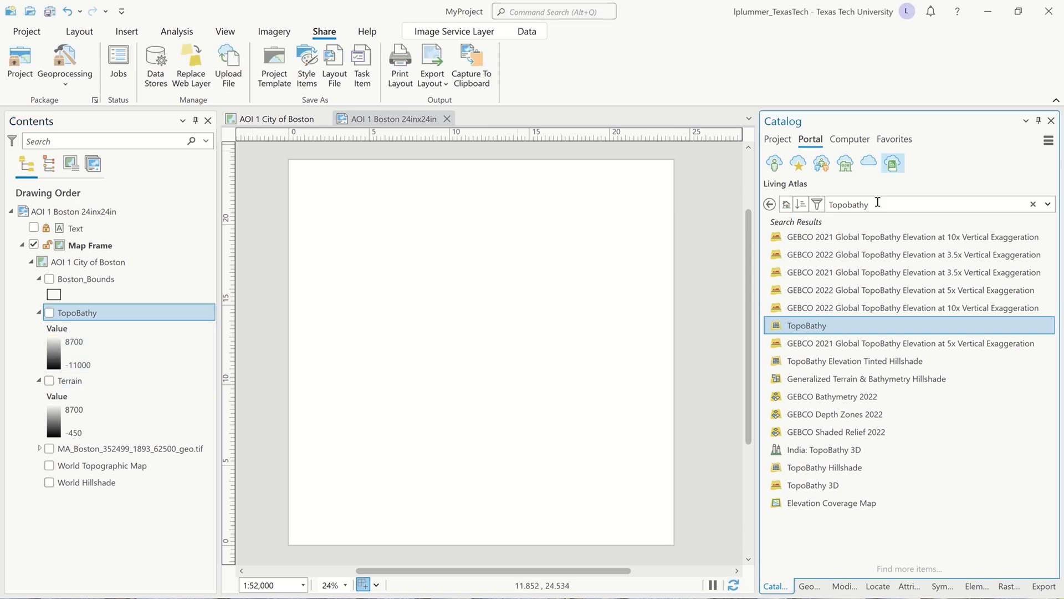
pyautogui.moveTo(878, 203); pyautogui.dragTo(767, 205)
pyautogui.press('BackSpace')
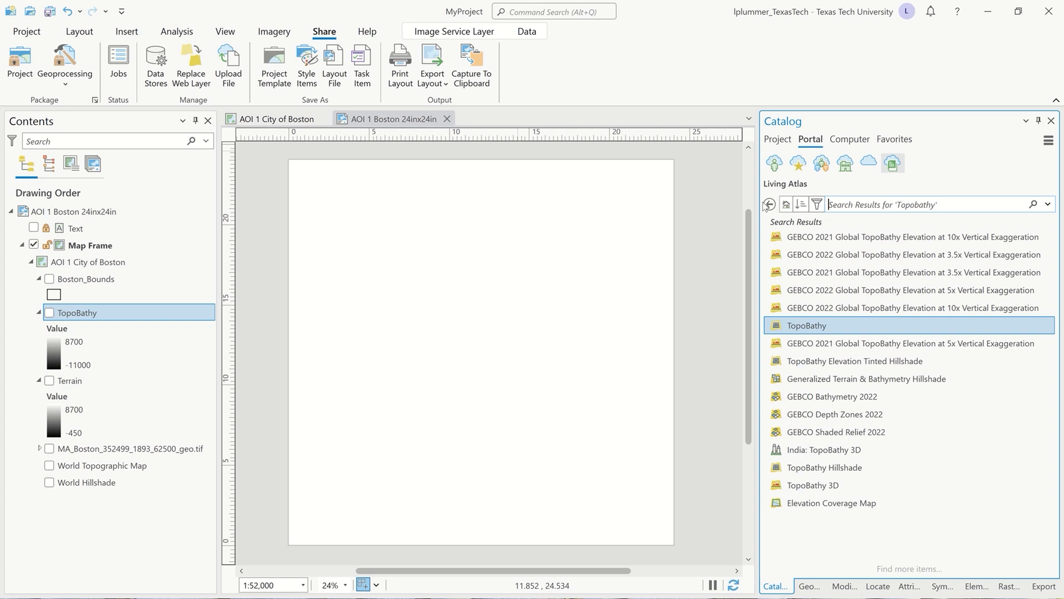
pyautogui.write('NHD')
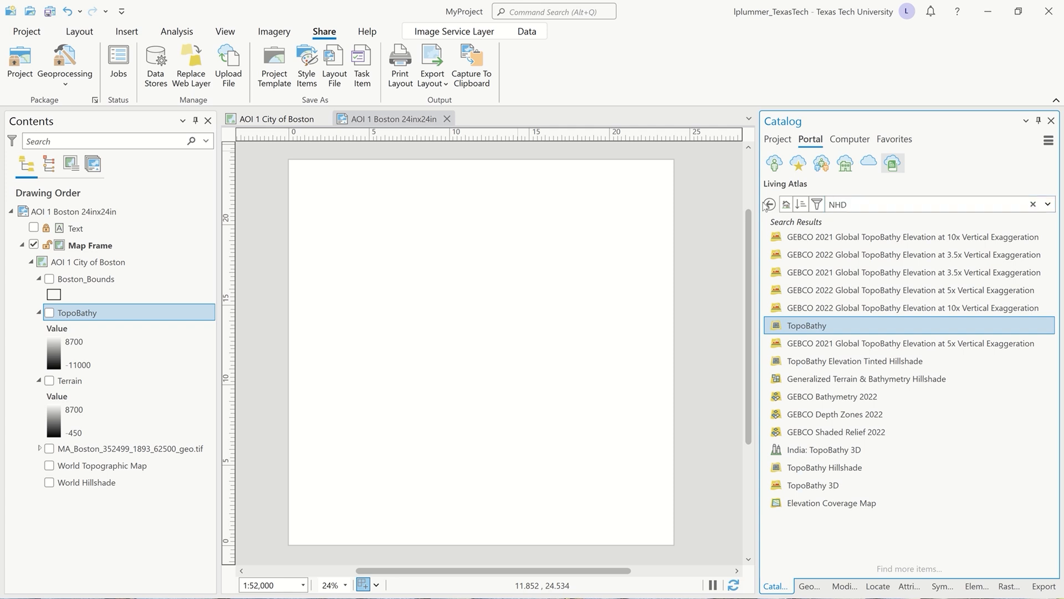
pyautogui.press('Return')
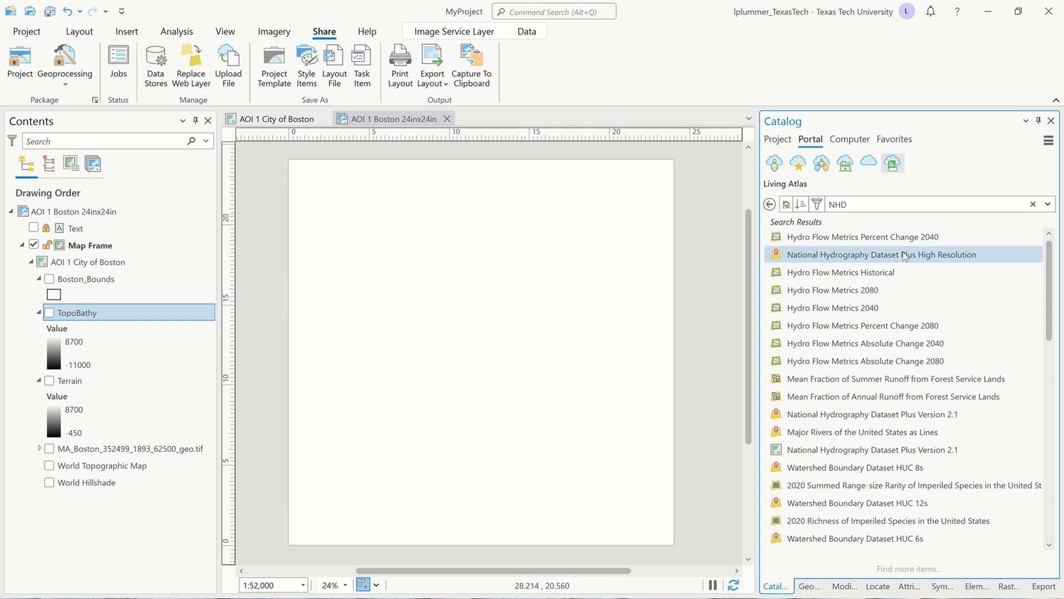
pyautogui.moveTo(905, 256)
pyautogui.scroll(-1, 906, 256)
pyautogui.scroll(1, 905, 256)
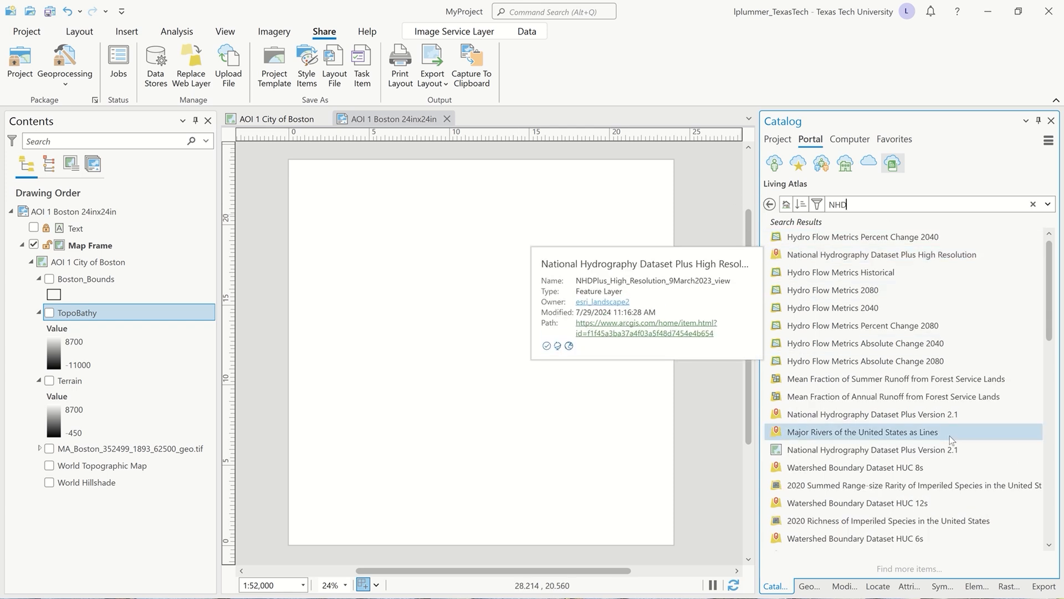
pyautogui.moveTo(918, 437)
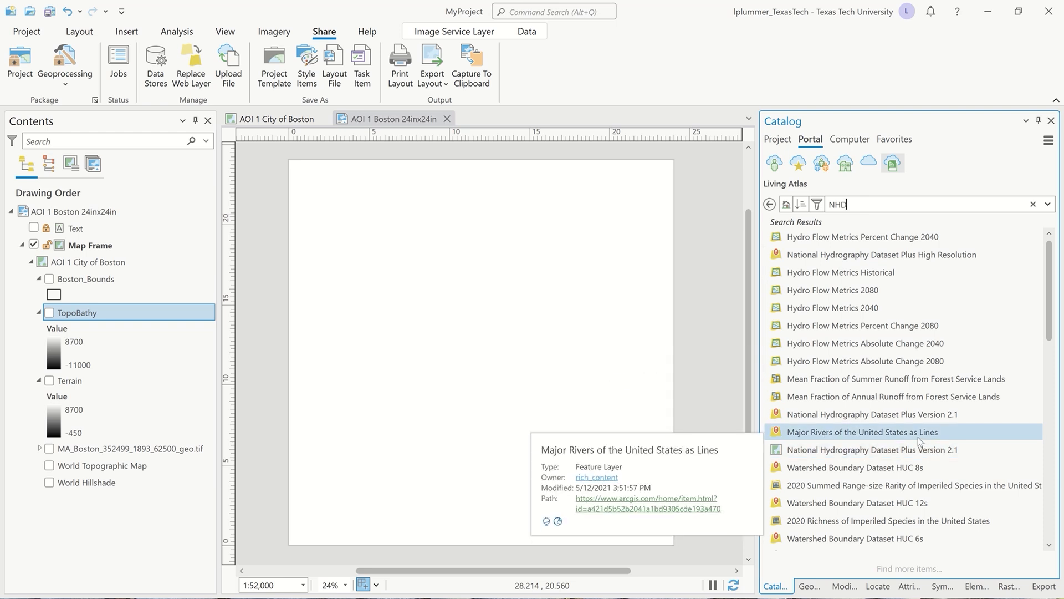
pyautogui.moveTo(922, 416)
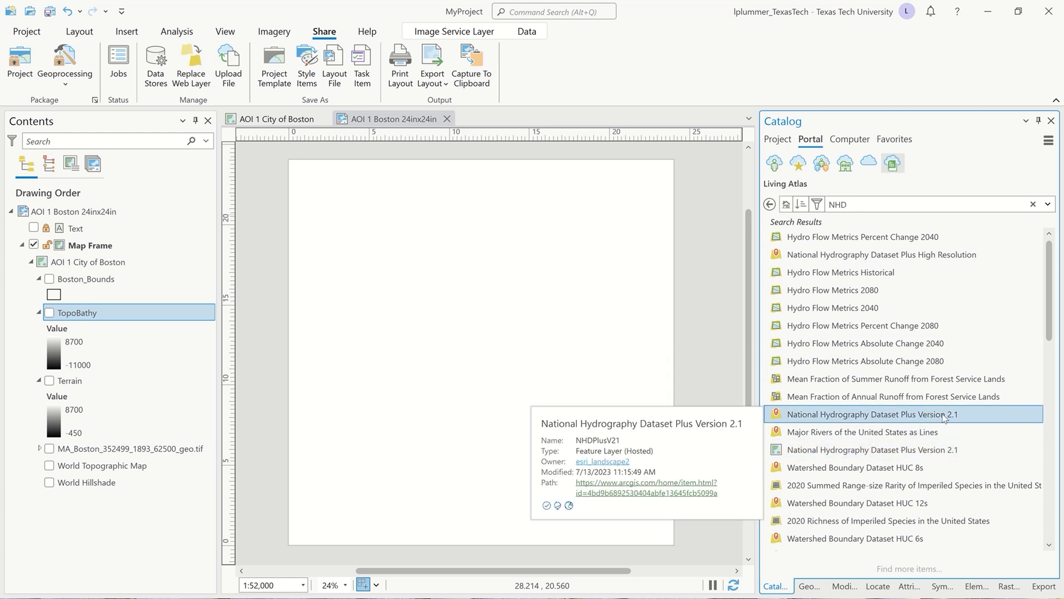
pyautogui.moveTo(941, 416); pyautogui.dragTo(269, 167)
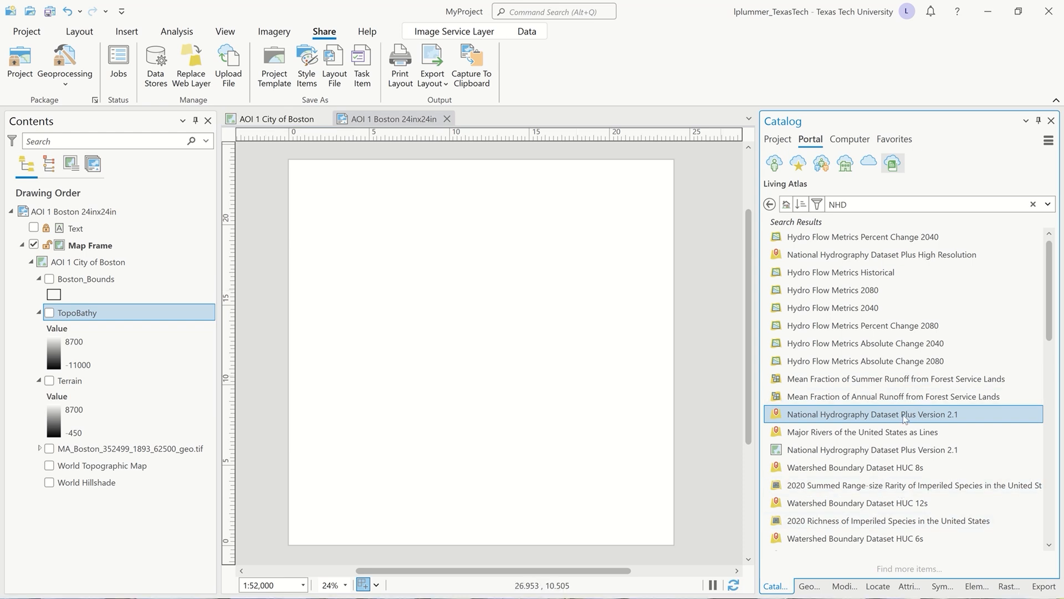
pyautogui.moveTo(905, 420)
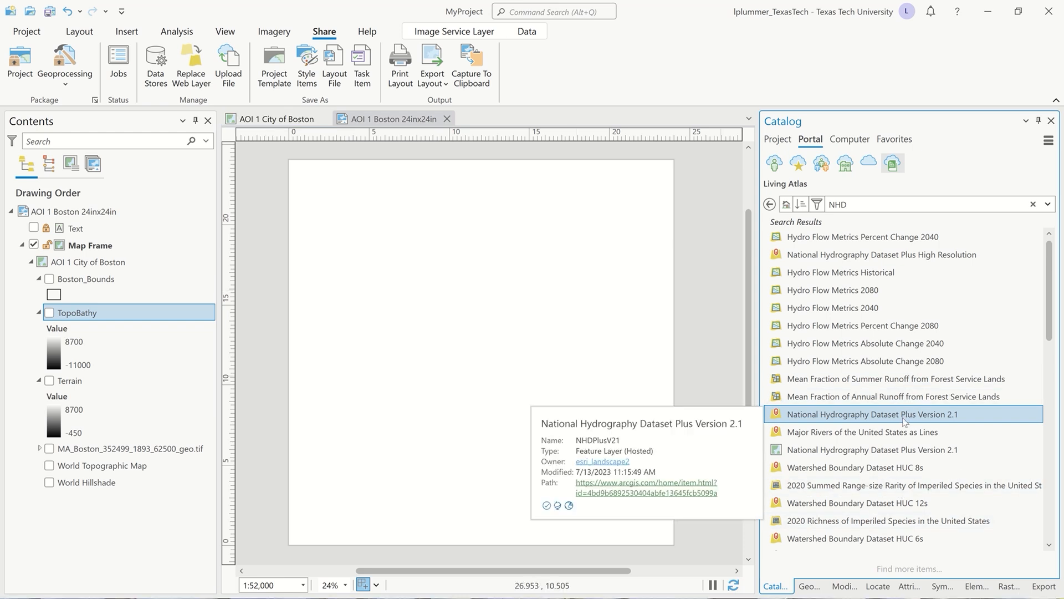
pyautogui.rightClick(904, 421)
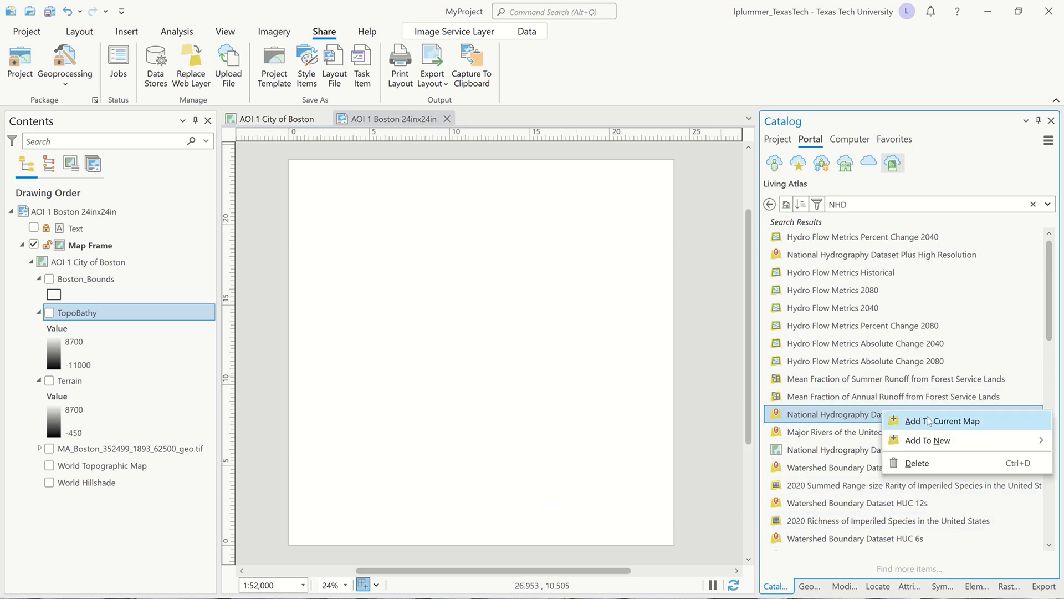
pyautogui.click(929, 421)
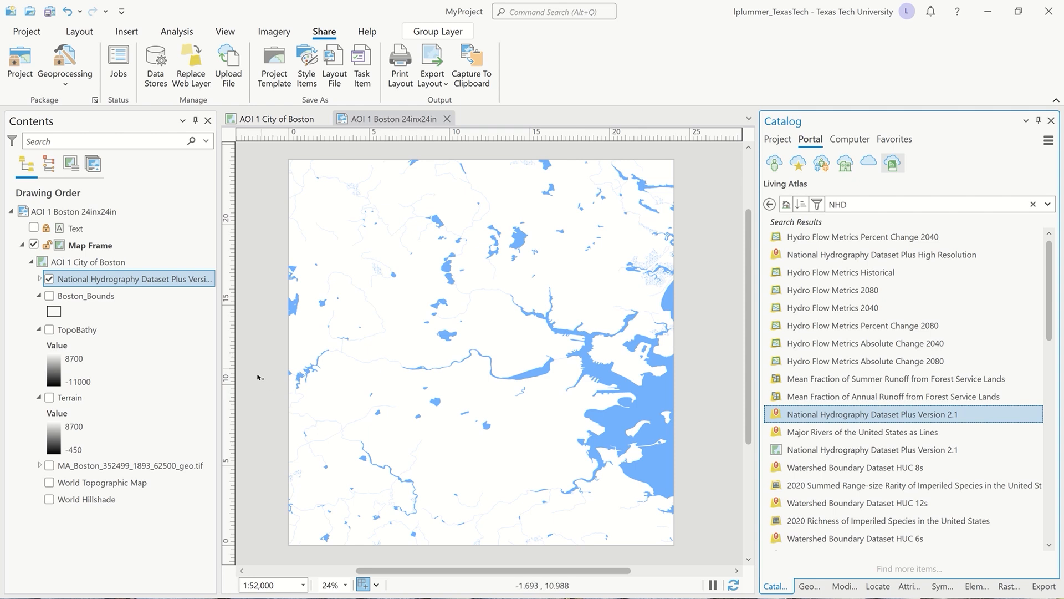
# Step: Export the layout as a PDF named hydro in the Historical folder
pyautogui.click(432, 58)
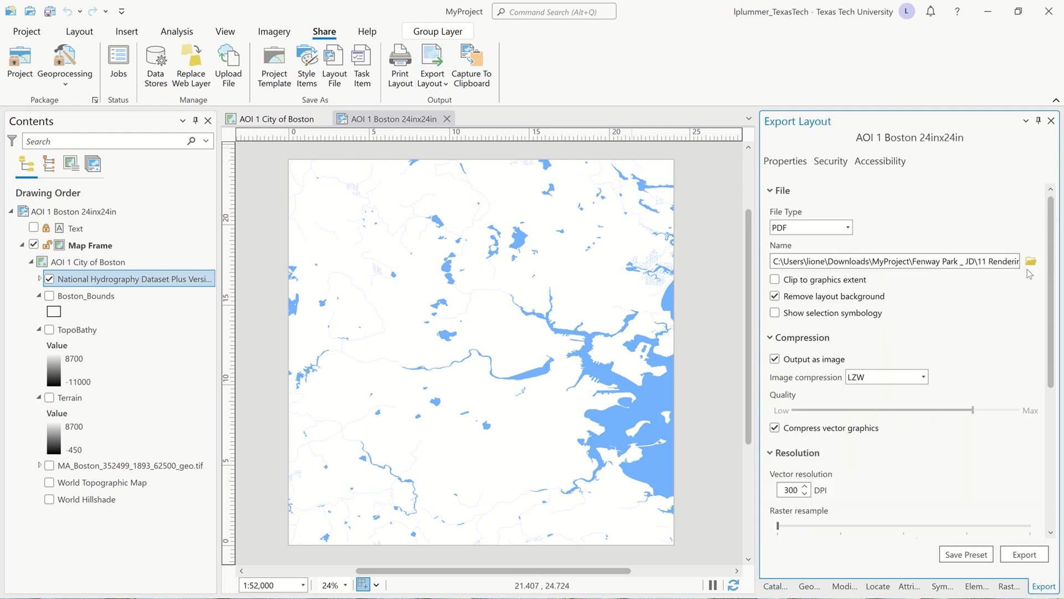
pyautogui.click(1031, 261)
pyautogui.write('hydro')
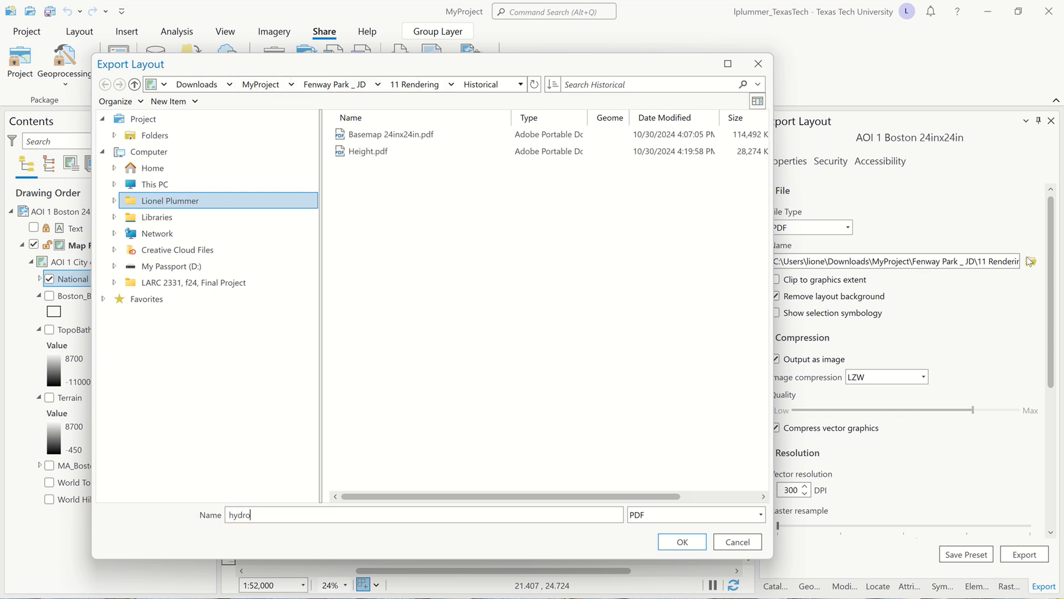
pyautogui.press('Return')
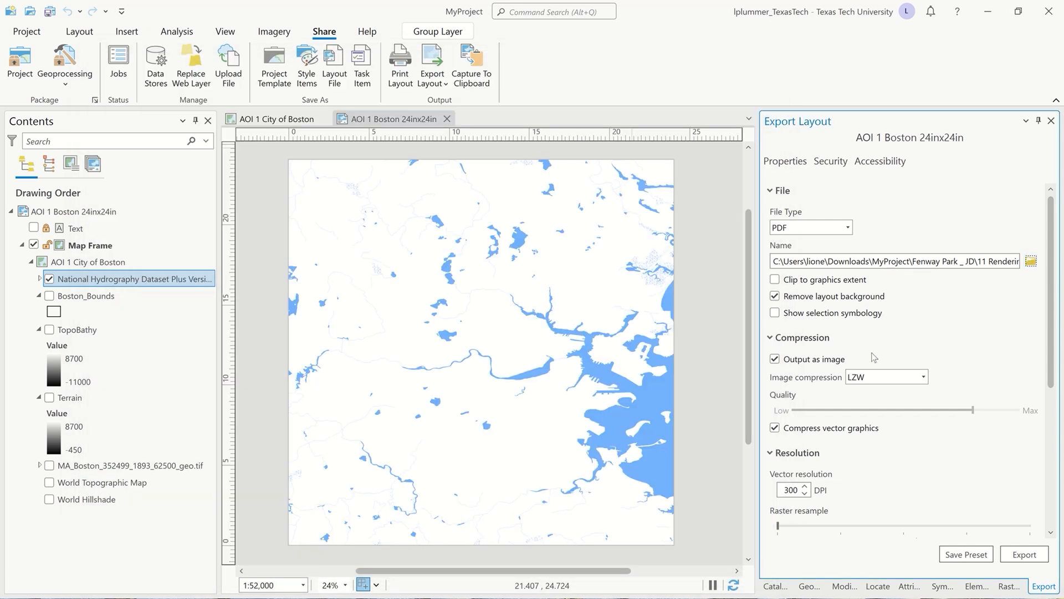
pyautogui.click(1006, 557)
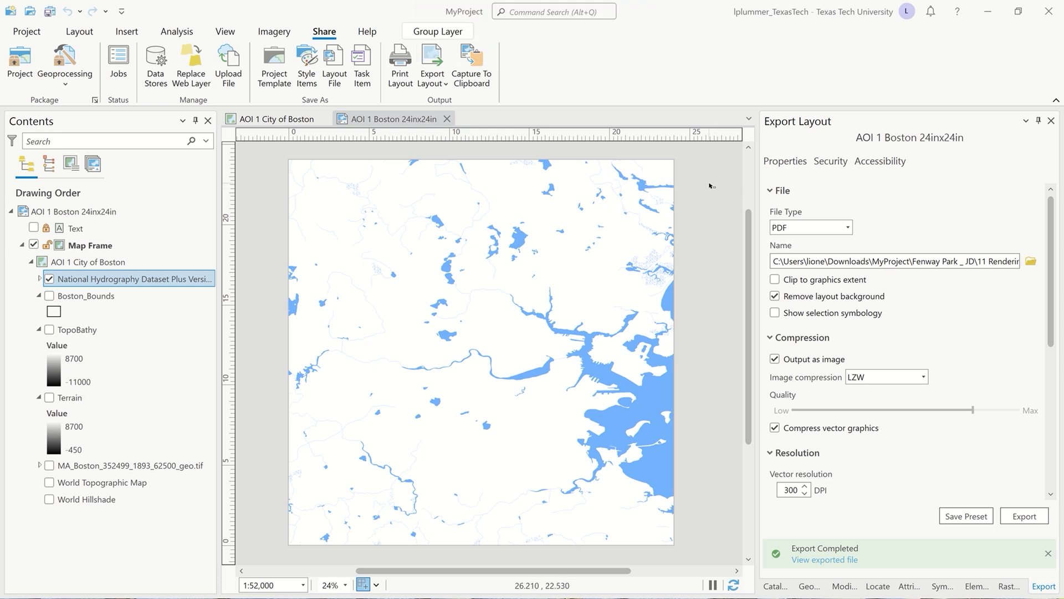
# Step: Save the map project, close ArcGIS Pro and switch to Photoshop with the Height.pdf document
pyautogui.click(50, 12)
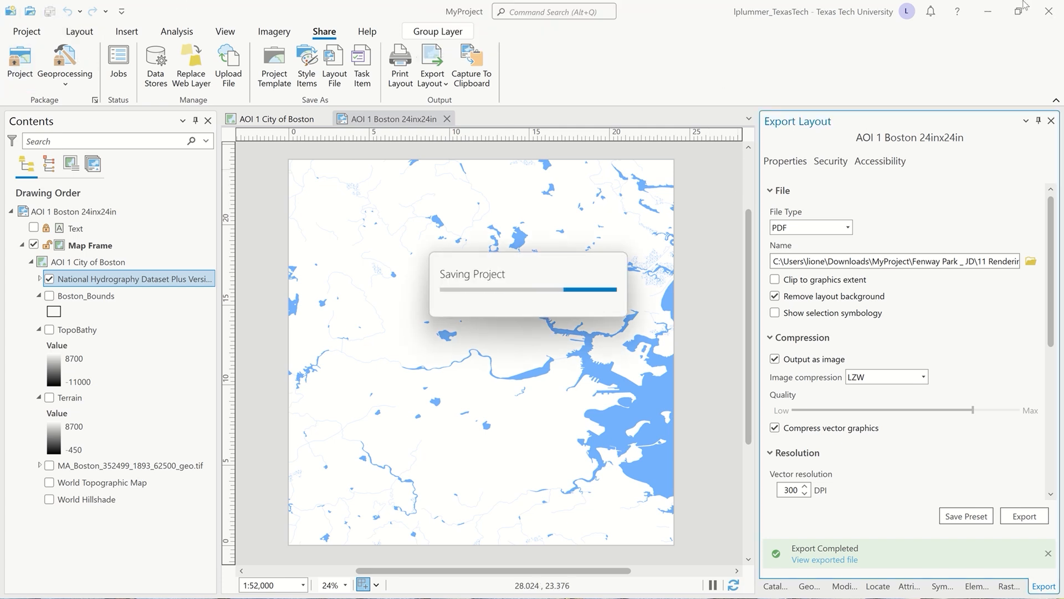
pyautogui.click(1052, 12)
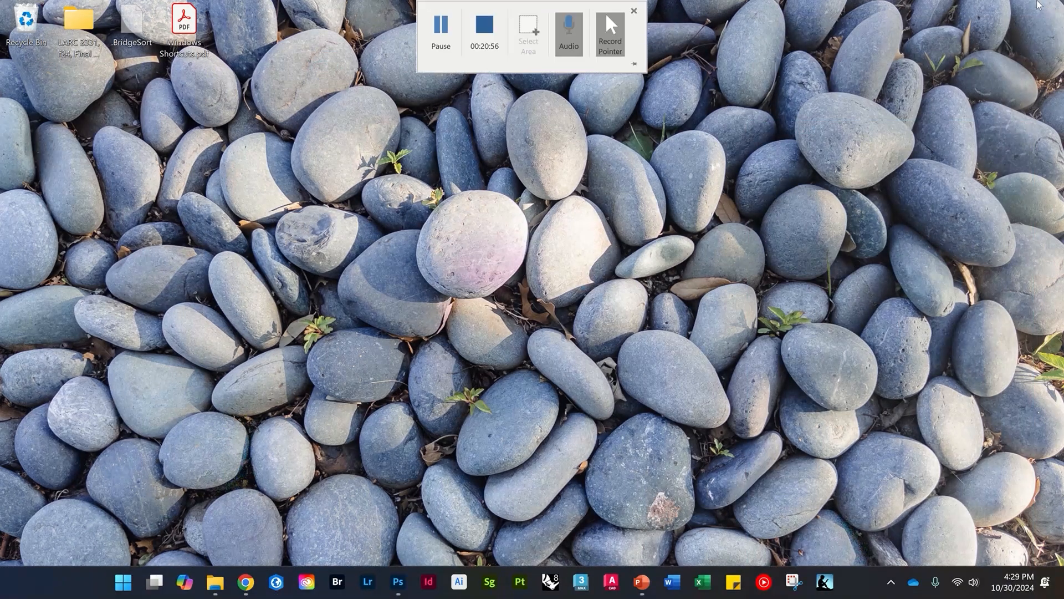
pyautogui.click(399, 583)
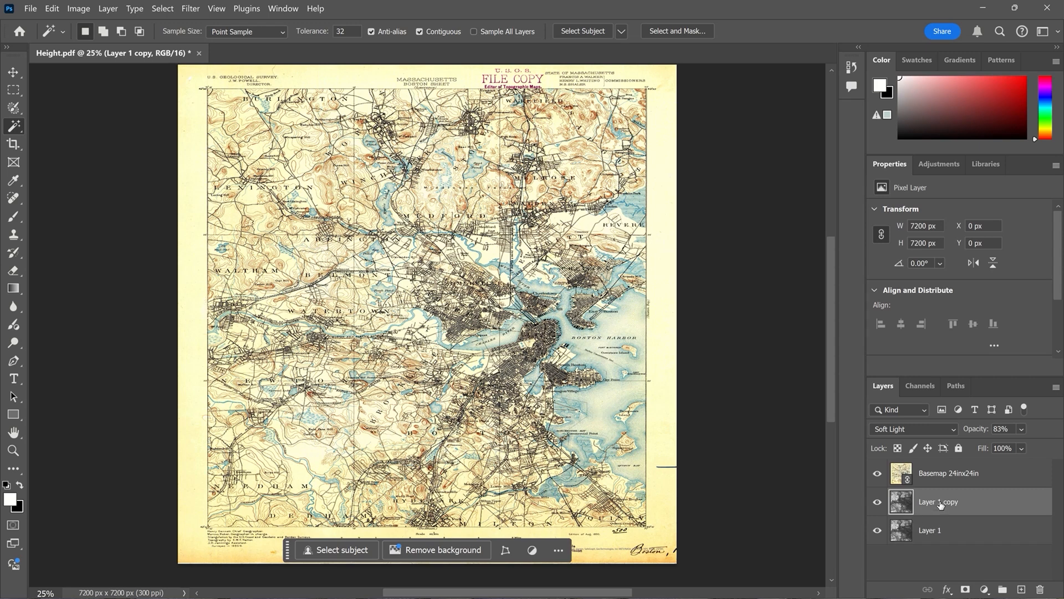
# Step: Hide the basemap and replace Layer 1 copy with a fresh duplicate of Layer 1 set to Soft Light
pyautogui.click(1041, 588)
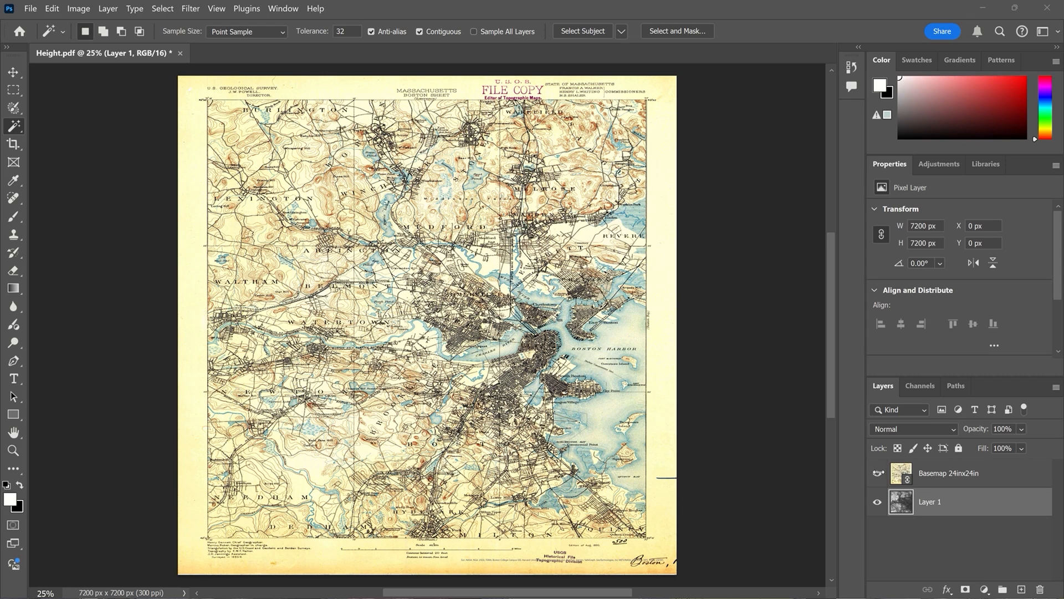
pyautogui.click(877, 474)
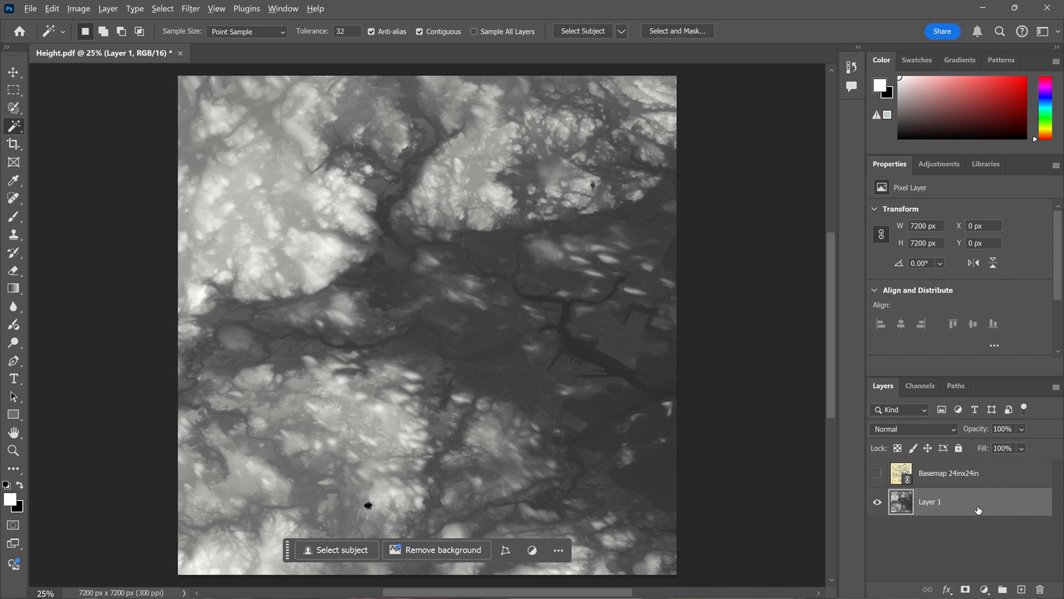
pyautogui.keyDown('alt'); pyautogui.moveTo(978, 507); pyautogui.dragTo(981, 488); pyautogui.keyUp('alt')
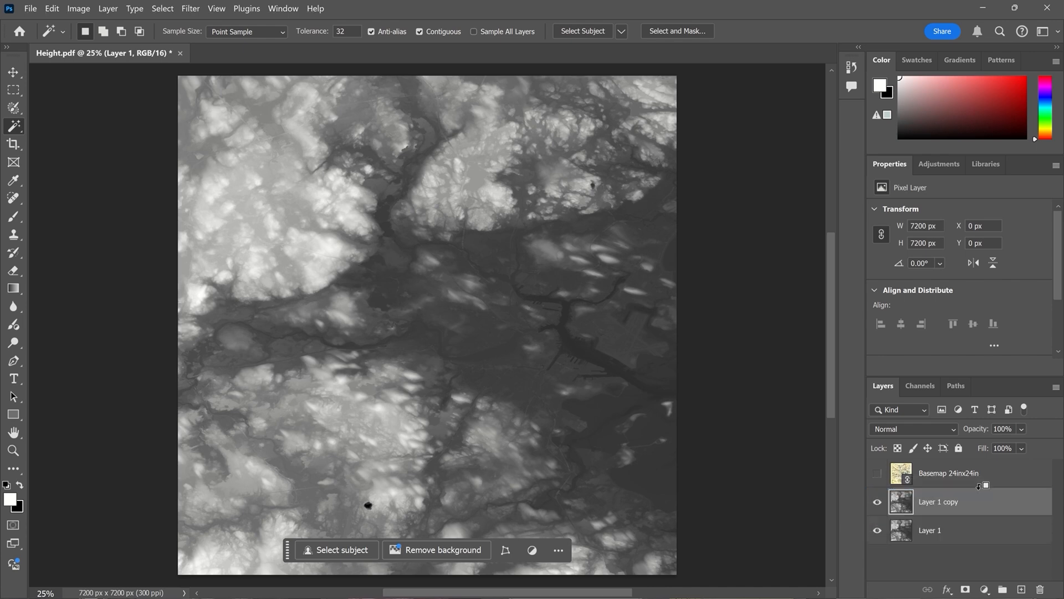
pyautogui.click(950, 429)
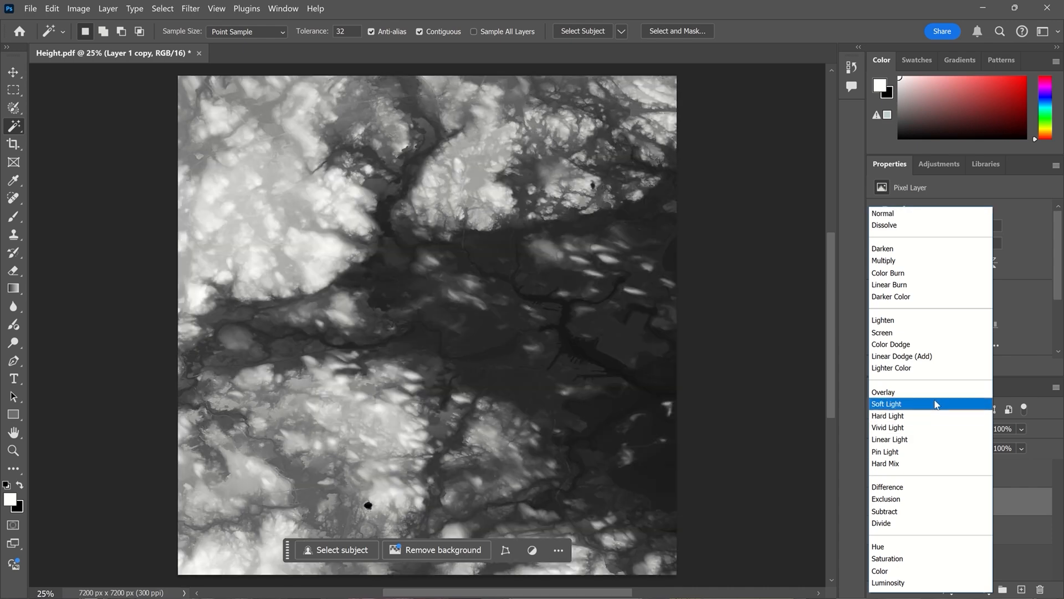
pyautogui.click(936, 404)
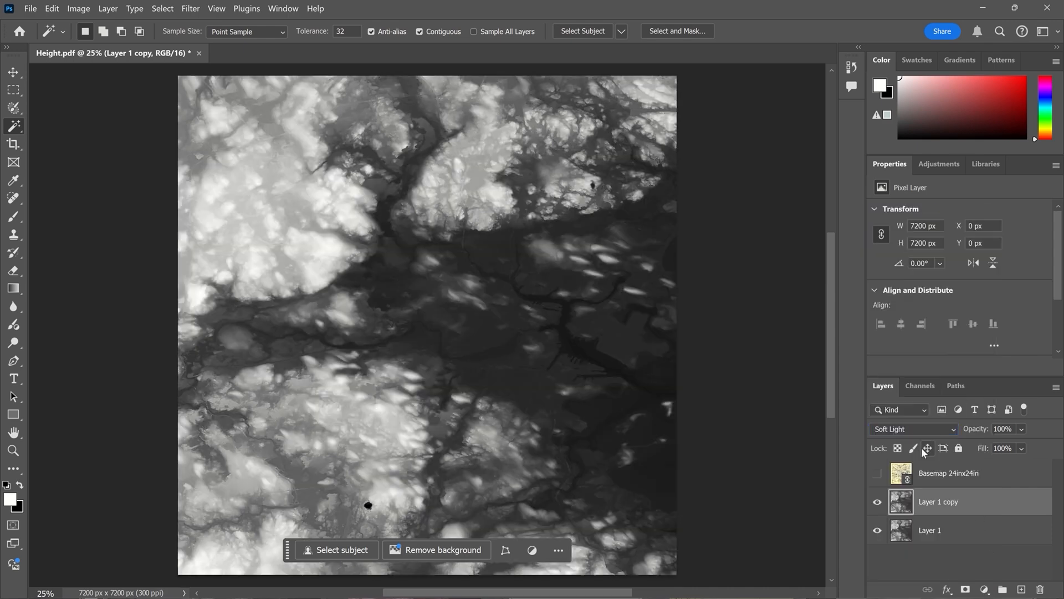
# Step: Show the basemap, marquee its inner map frame and invert the selection to cover only the surrounding margin
pyautogui.click(877, 474)
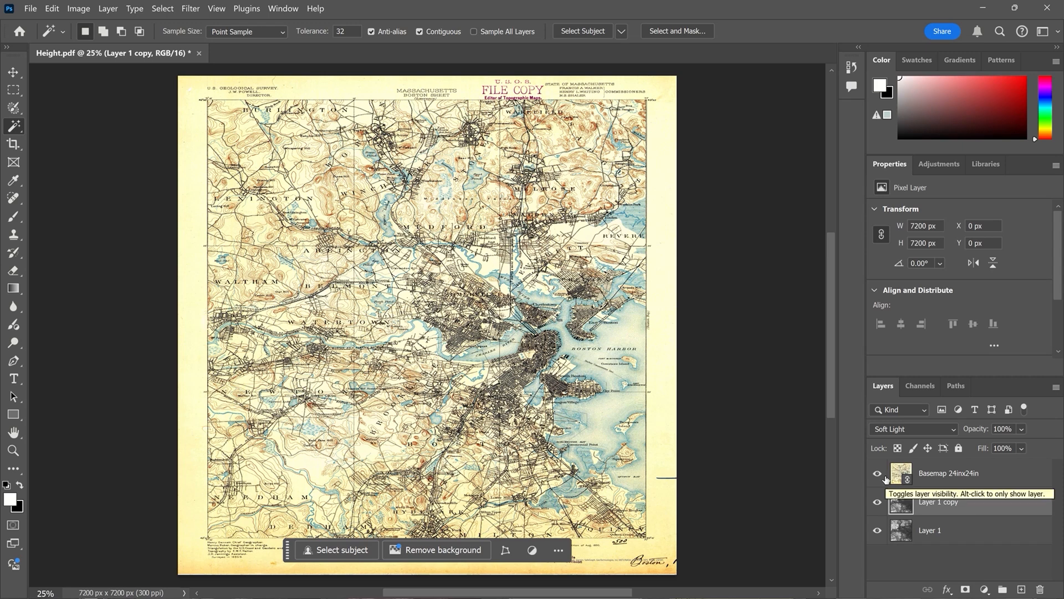
pyautogui.press('m')
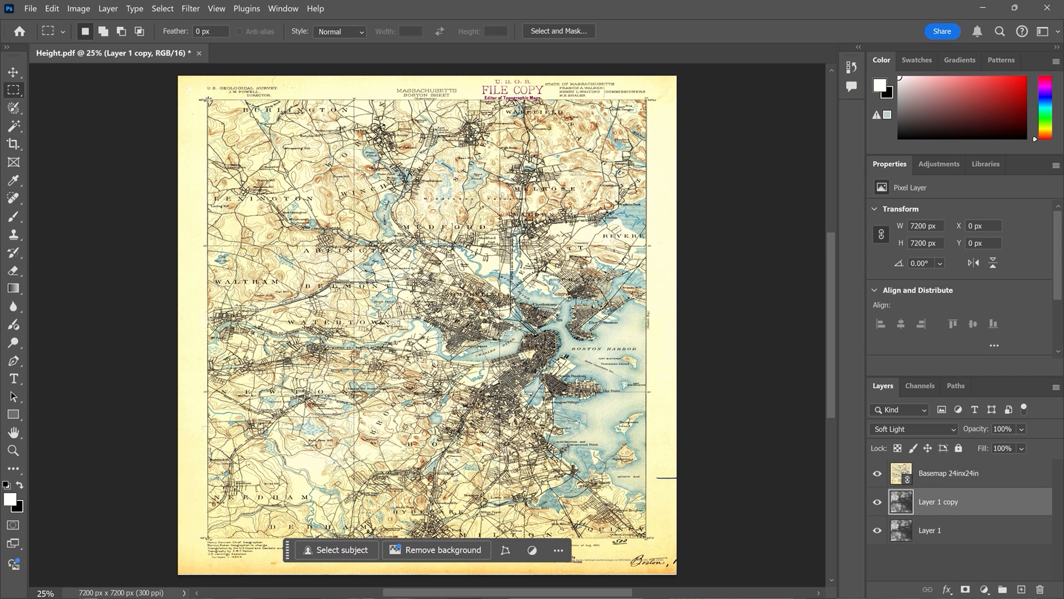
pyautogui.moveTo(207, 99); pyautogui.dragTo(648, 540)
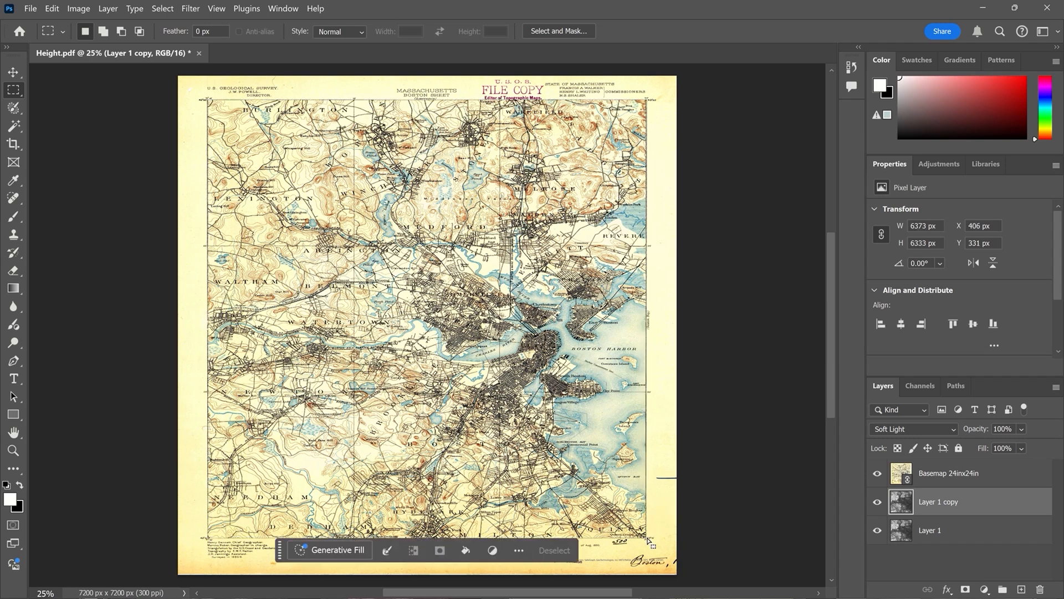
pyautogui.hotkey('ctrl', 'shift', 'i')
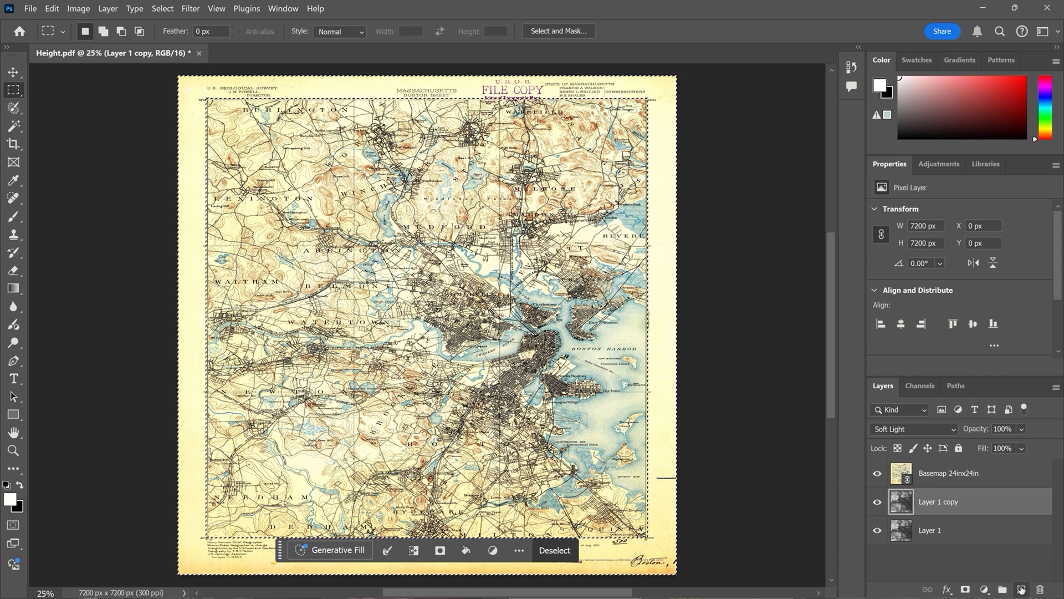
# Step: Fill the selected margin with black on a new layer below the basemap, hide the basemap and deselect
pyautogui.click(1022, 589)
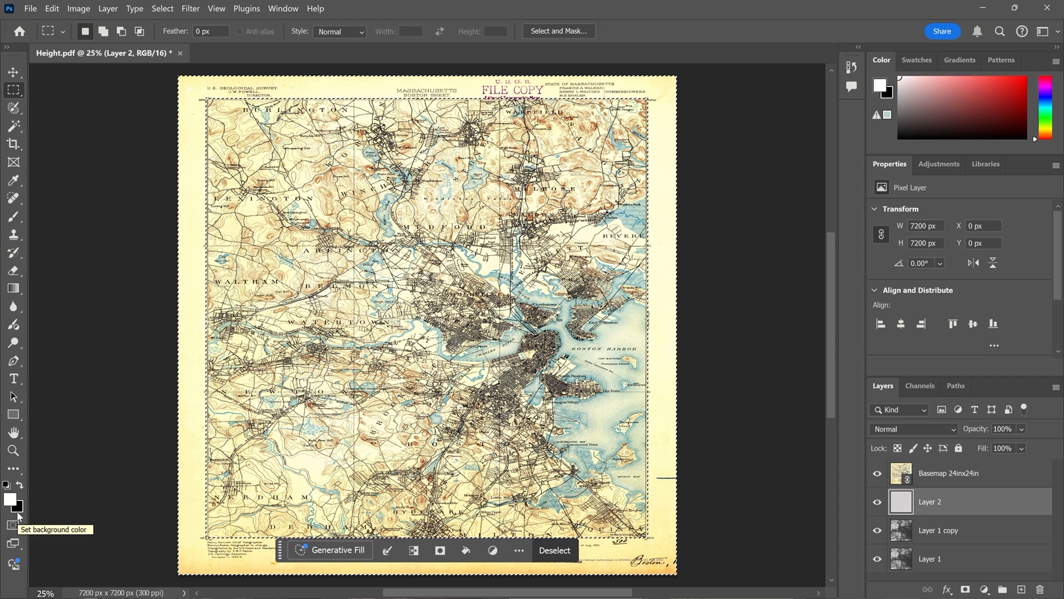
pyautogui.press('x')
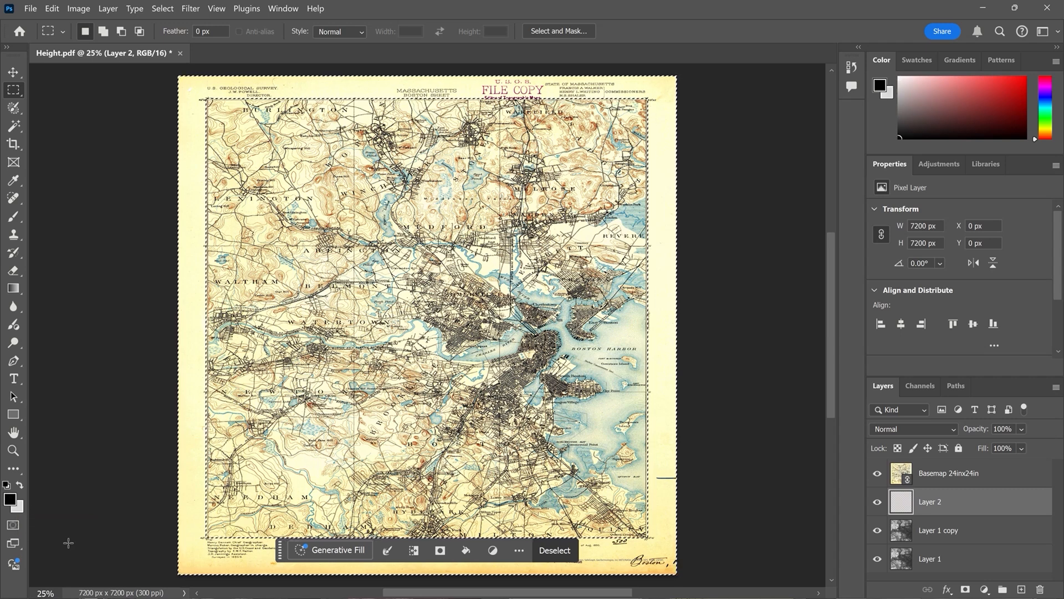
pyautogui.press('x')
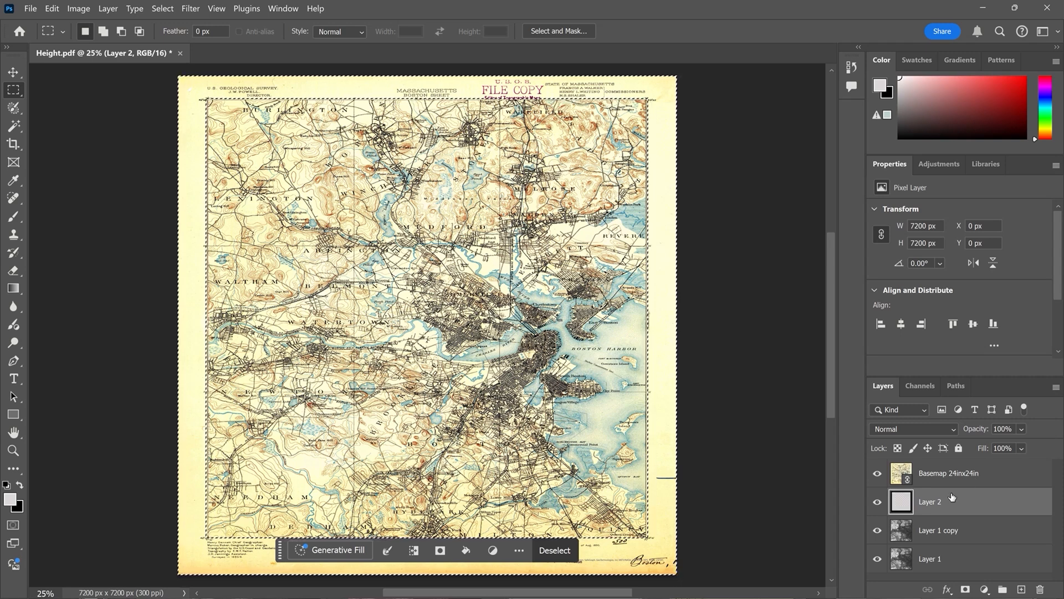
pyautogui.click(878, 474)
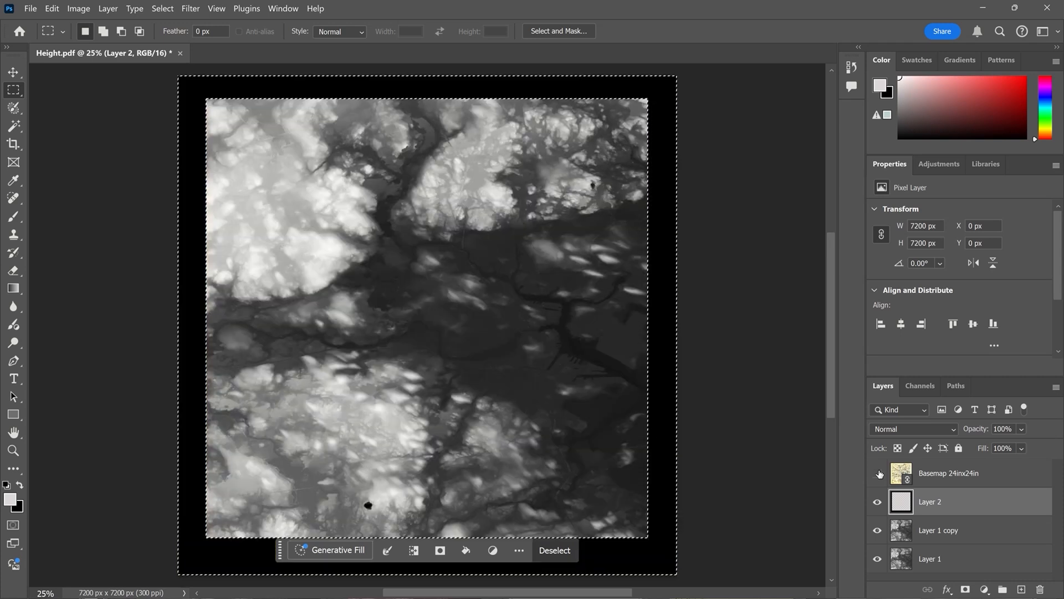
pyautogui.hotkey('ctrl', 'd')
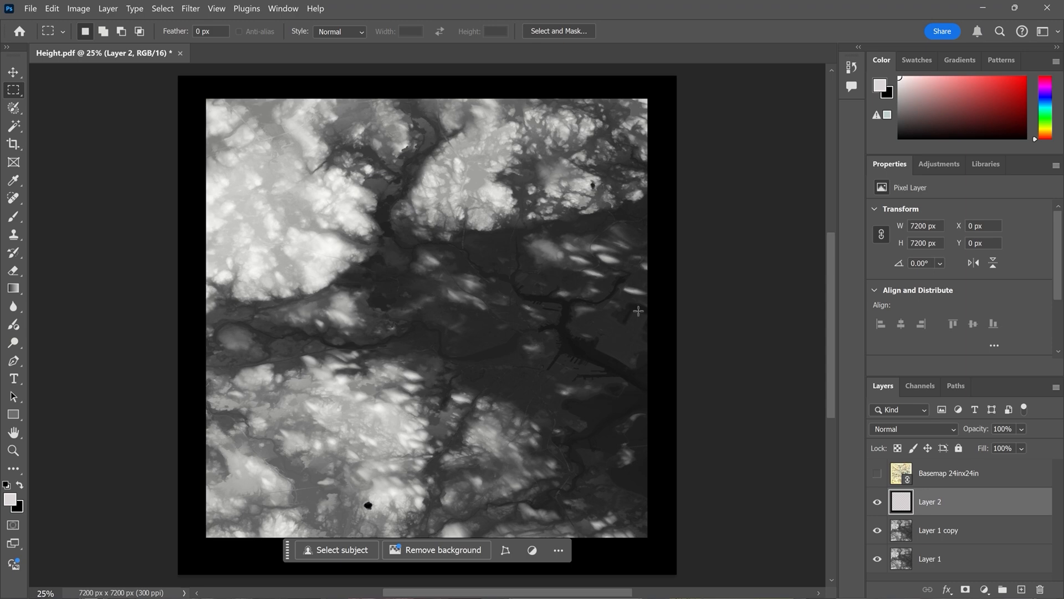
# Step: Sample the dark tone of the harbor channel as the foreground color with the Eyedropper
pyautogui.scroll(2, 619, 363)
pyautogui.scroll(2, 619, 363)
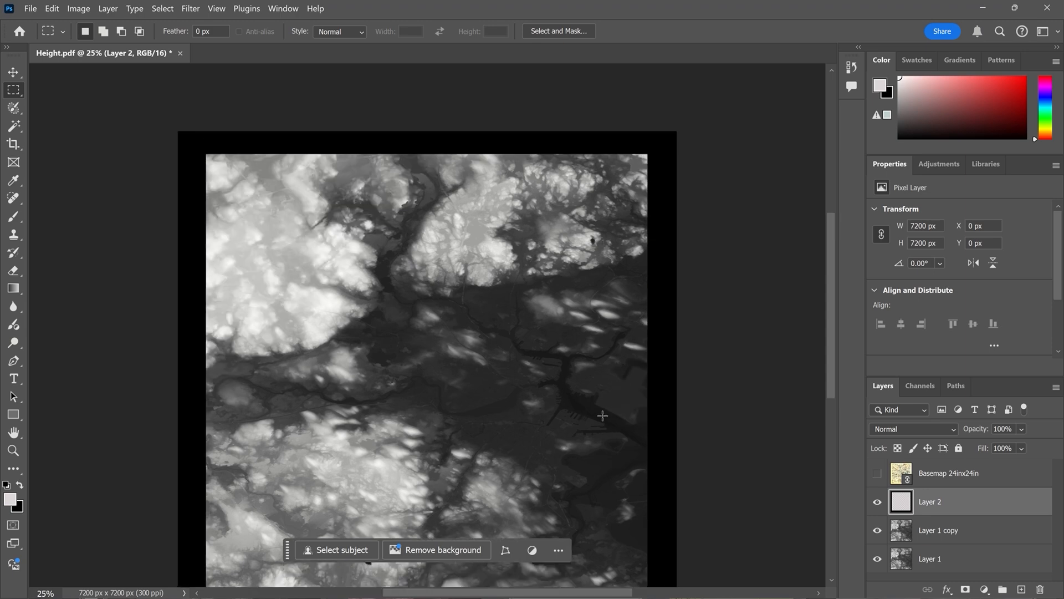
pyautogui.scroll(4, 604, 413)
pyautogui.scroll(4, 612, 399)
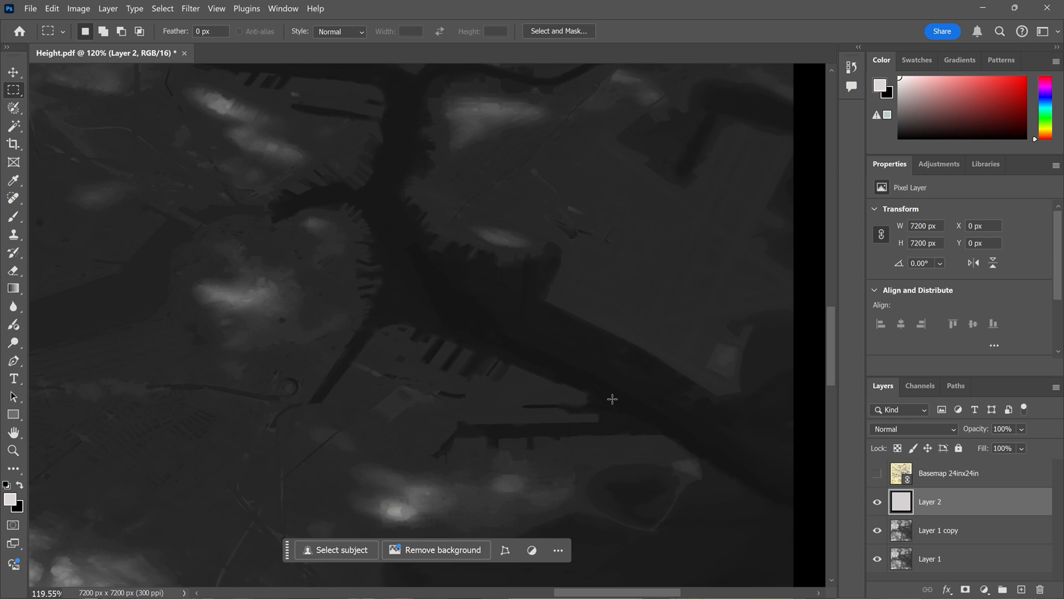
pyautogui.press('i')
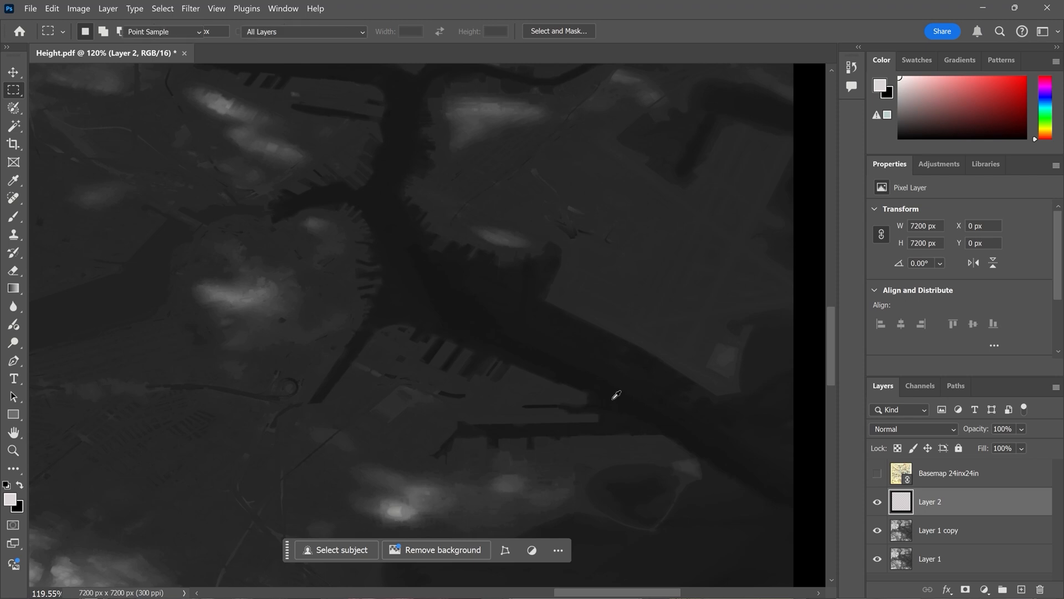
pyautogui.click(624, 397)
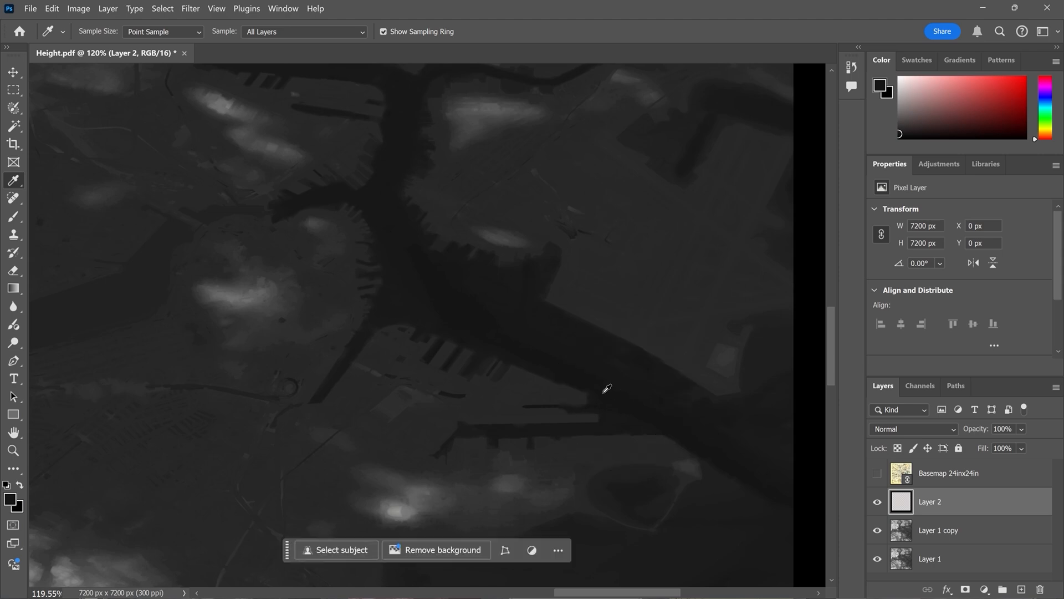
pyautogui.scroll(-6, 594, 399)
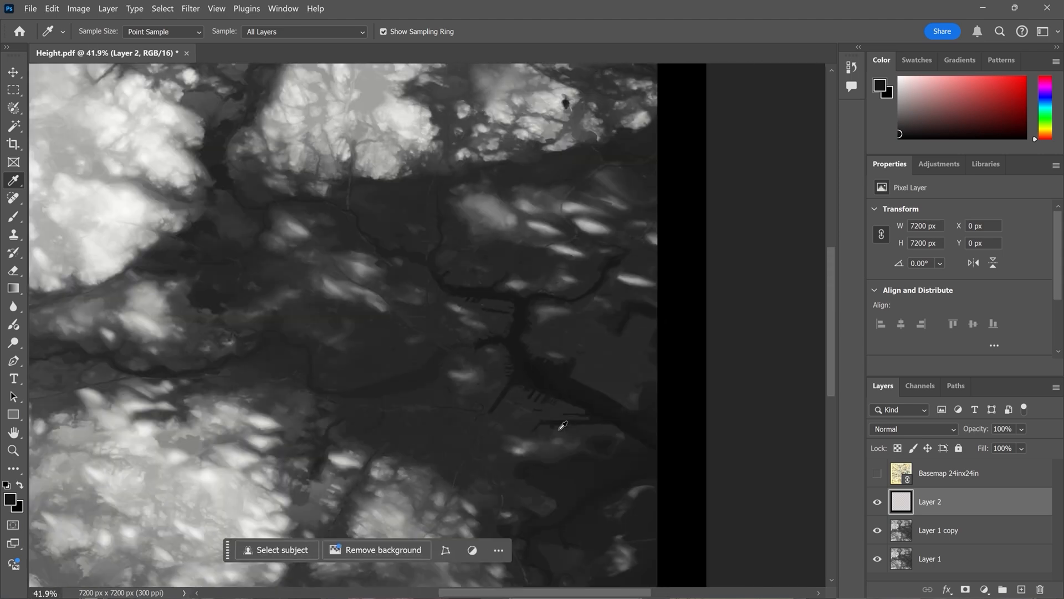
pyautogui.scroll(-2, 563, 425)
pyautogui.click(560, 422)
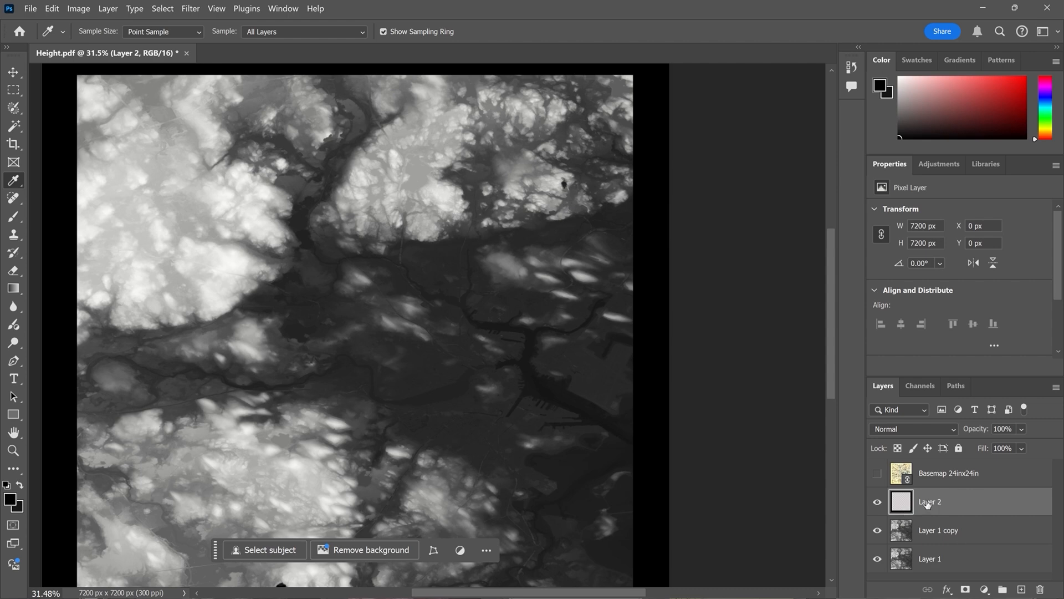
# Step: Load Layer 2's border as a selection, refill it with the sampled dark tone and deselect
pyautogui.keyDown('ctrl'); pyautogui.click(904, 504); pyautogui.keyUp('ctrl')
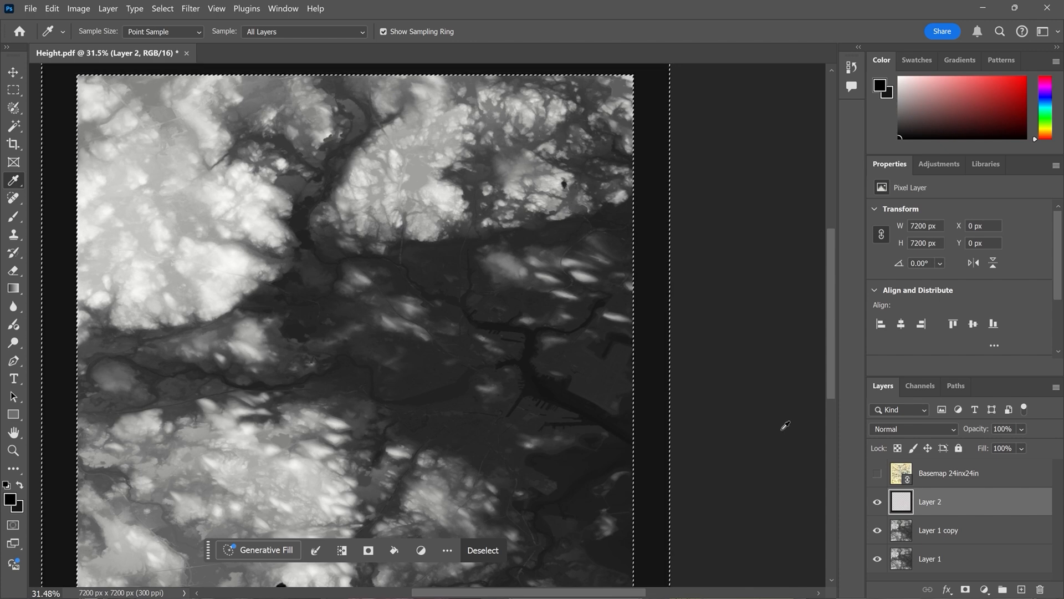
pyautogui.hotkey('ctrl', 'd')
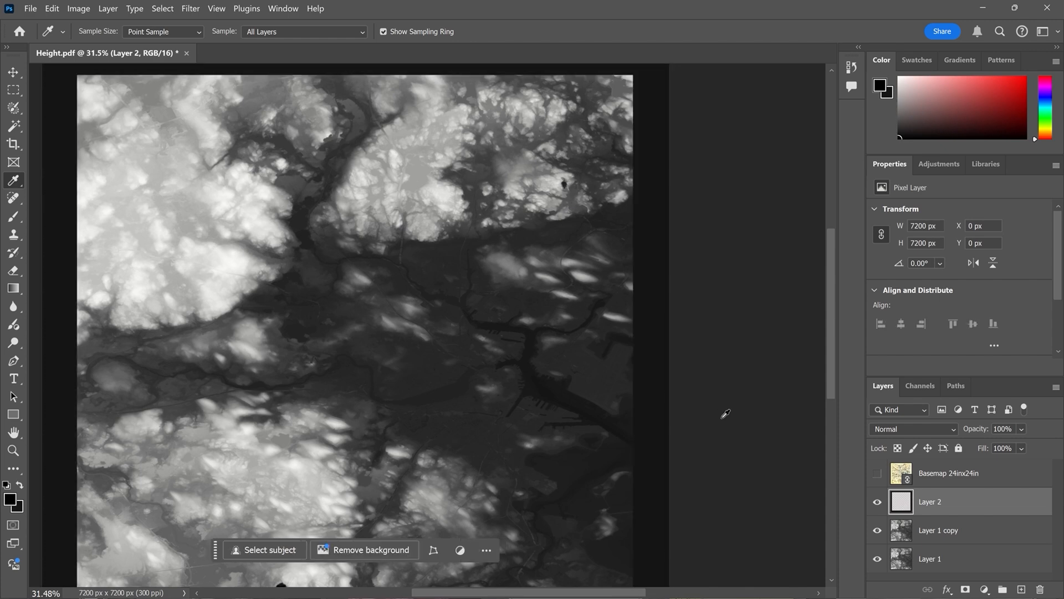
pyautogui.scroll(-3, 725, 413)
pyautogui.hscroll(-3, 725, 413)
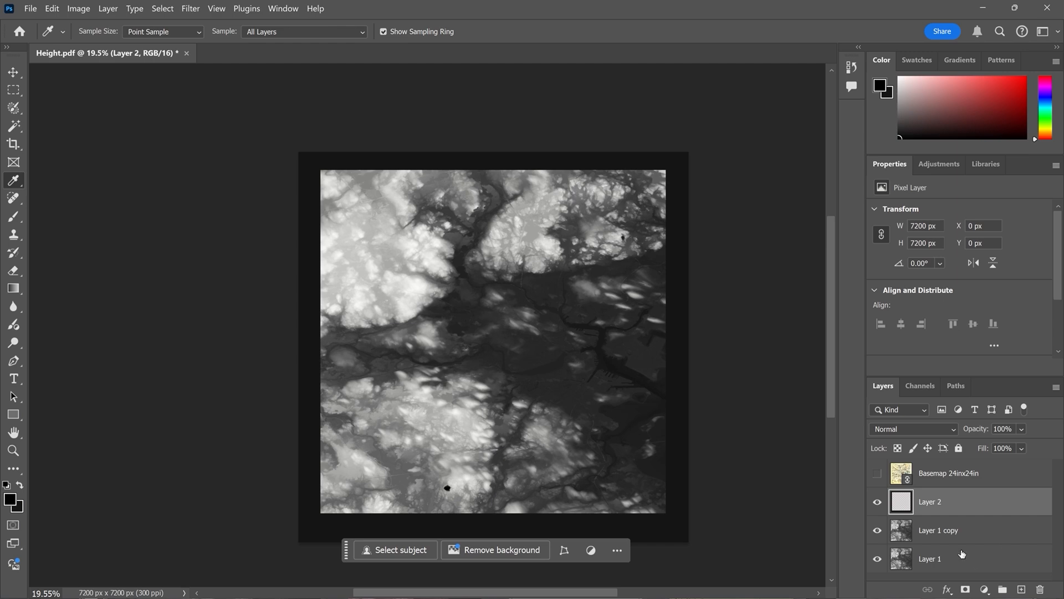
# Step: Delete the Layer 1 copy
pyautogui.click(969, 533)
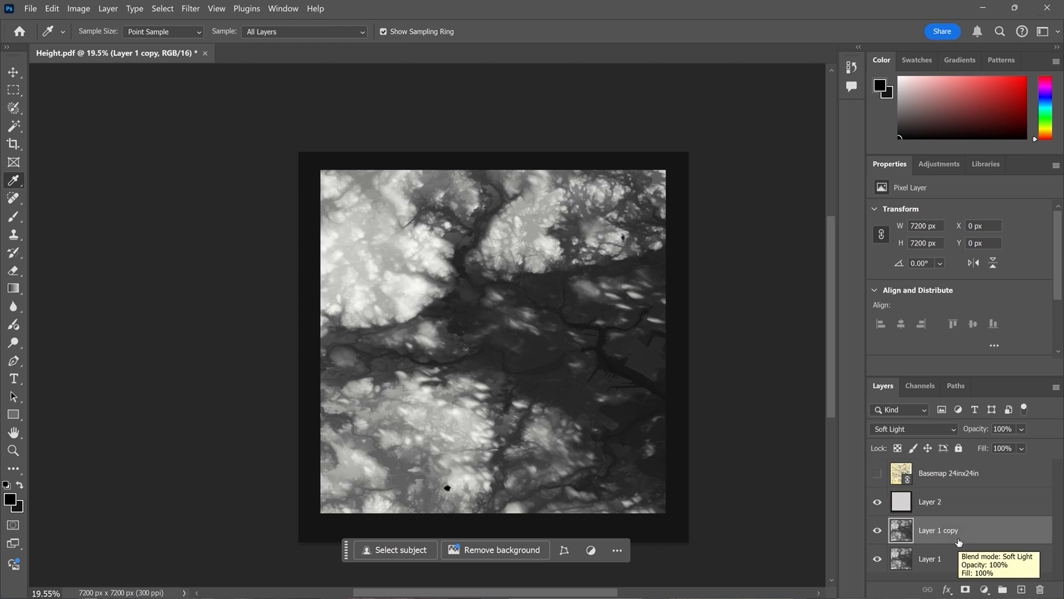
pyautogui.press('Delete')
# Step: Remove the black spot near the lower edge of Layer 1 with the content-aware Spot Healing Brush at size 150
pyautogui.scroll(1, 428, 509)
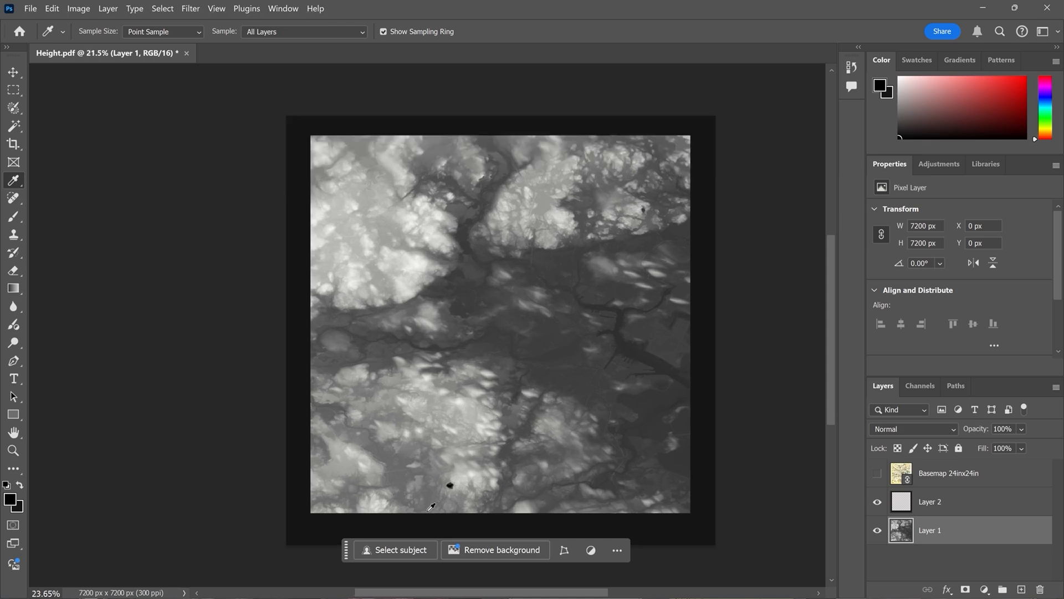
pyautogui.scroll(5, 431, 507)
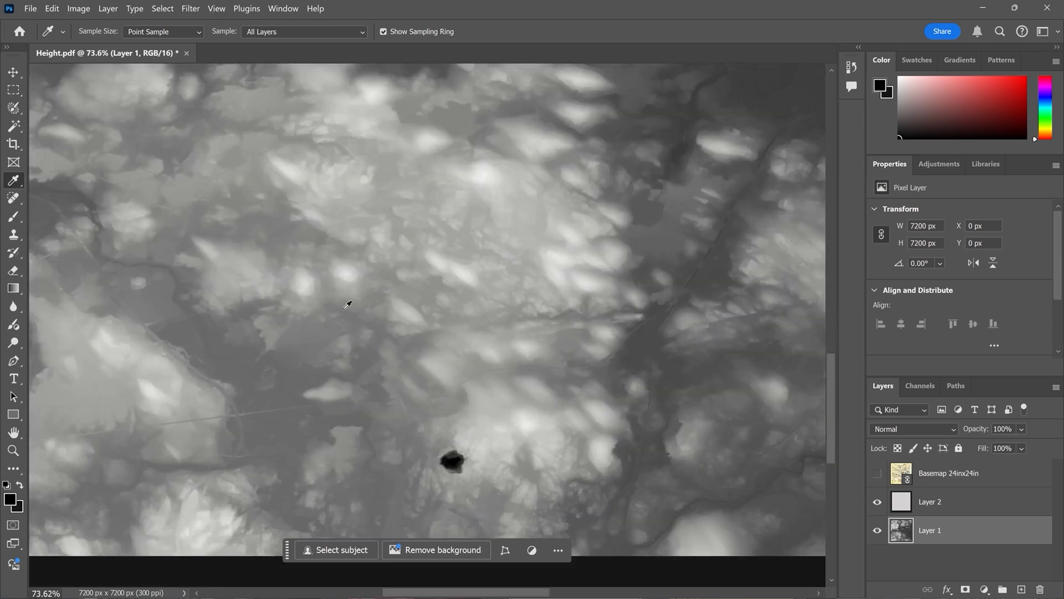
pyautogui.click(17, 199)
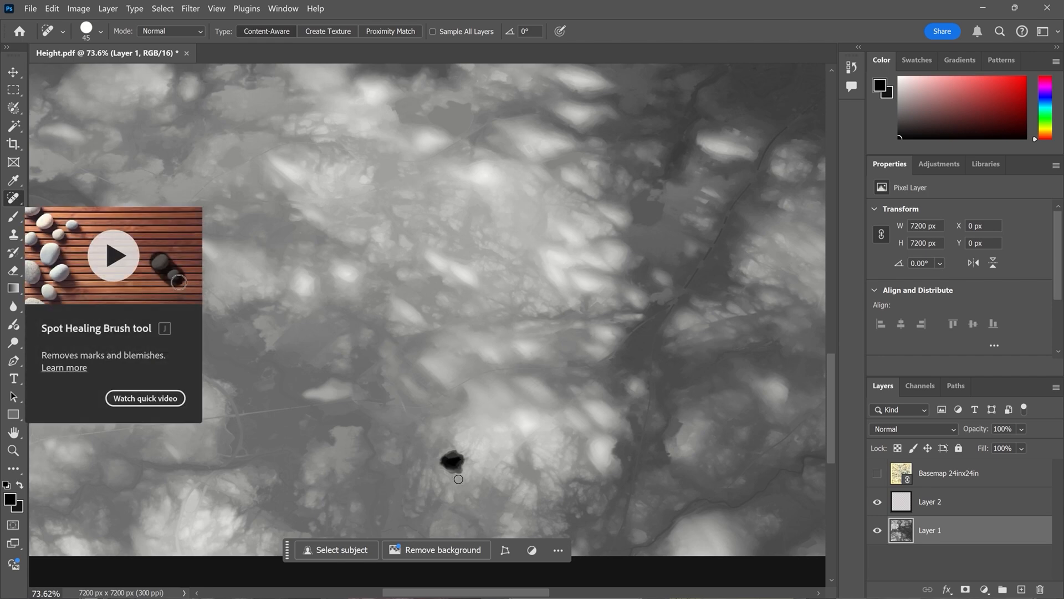
pyautogui.press(']')
pyautogui.press(']')
pyautogui.press(']')
pyautogui.press(']')
pyautogui.press(']')
pyautogui.press(']')
pyautogui.press(']')
pyautogui.press(']')
pyautogui.click(453, 460)
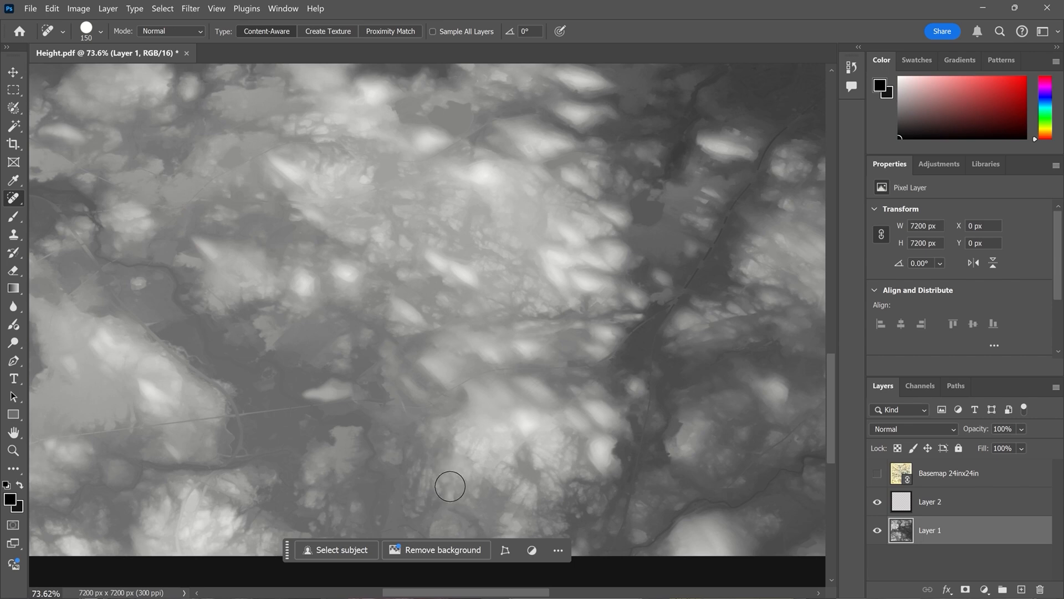
# Step: Remove the dark spot in the upper-right part of Layer 1 with the content-aware Spot Healing Brush at size 90
pyautogui.scroll(-2, 391, 452)
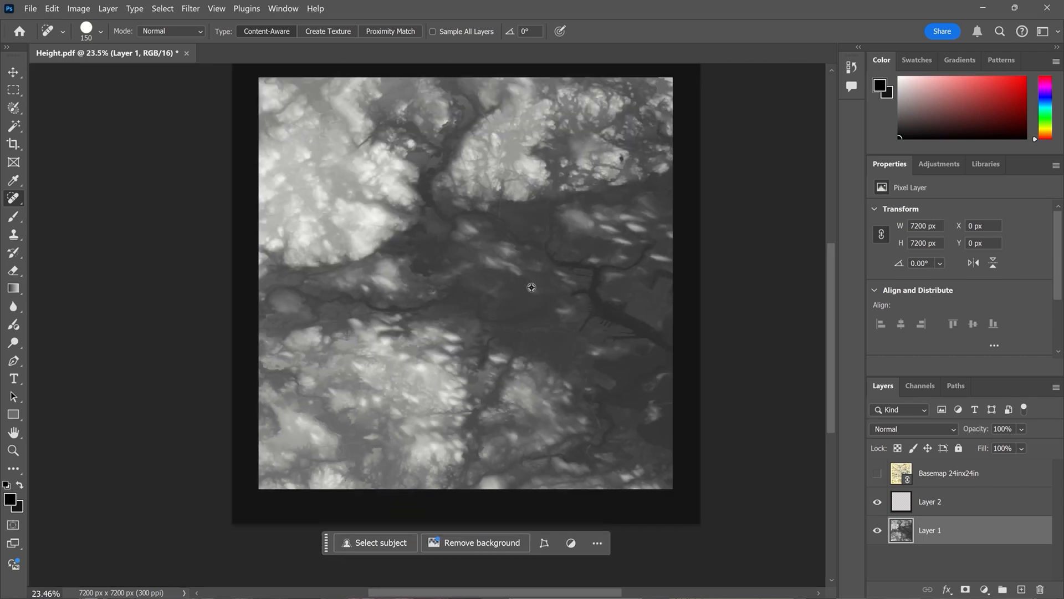
pyautogui.scroll(4, 639, 157)
pyautogui.scroll(3, 639, 157)
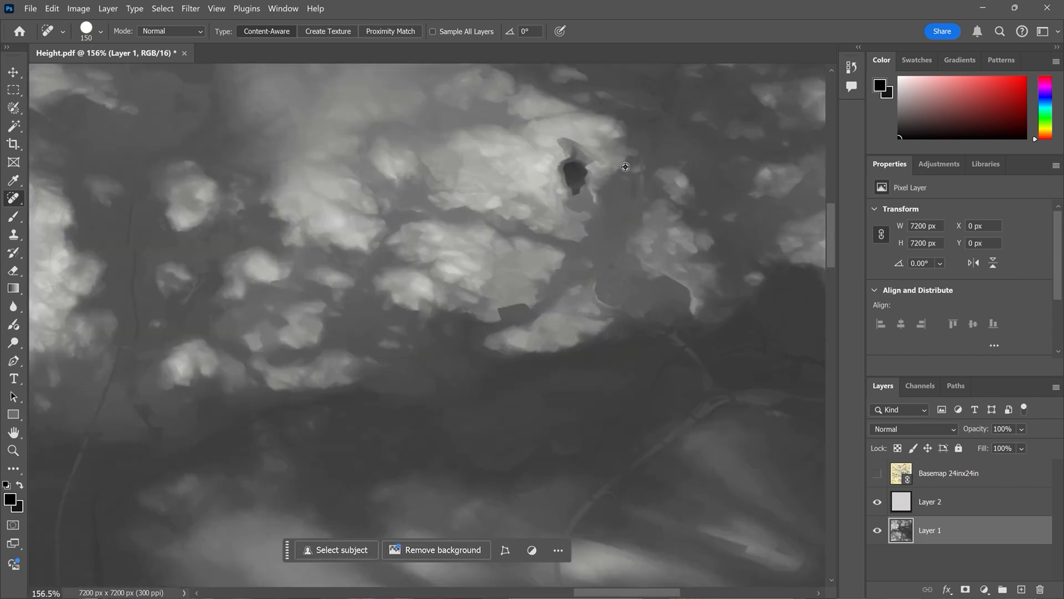
pyautogui.press('[')
pyautogui.press('[')
pyautogui.press('[')
pyautogui.click(580, 179)
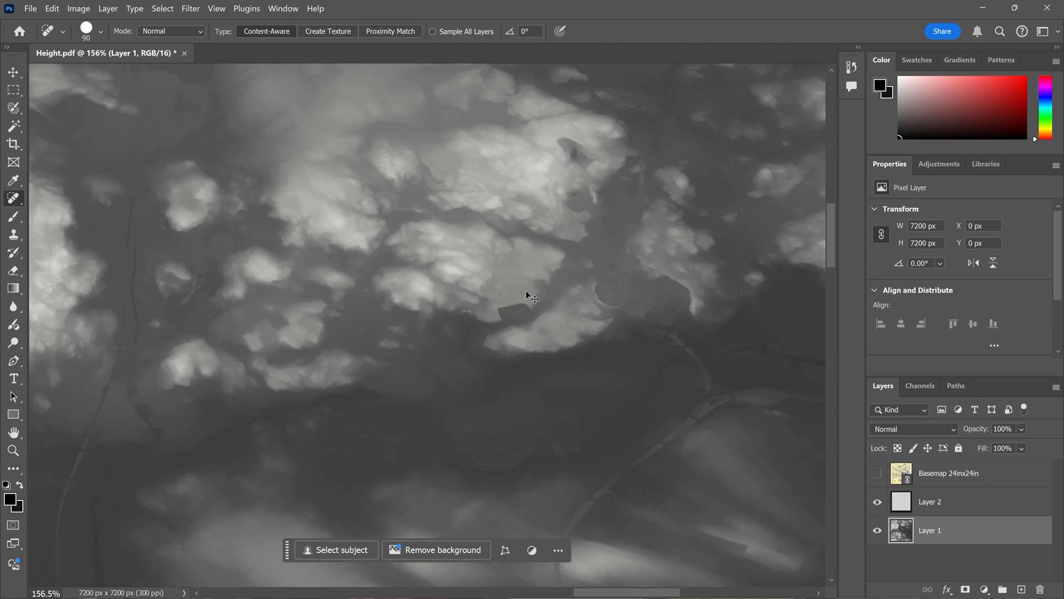
# Step: Duplicate Layer 1 directly above itself, set the copy's blend mode to Soft Light, and select Layer 2
pyautogui.hotkey('ctrl', '0')
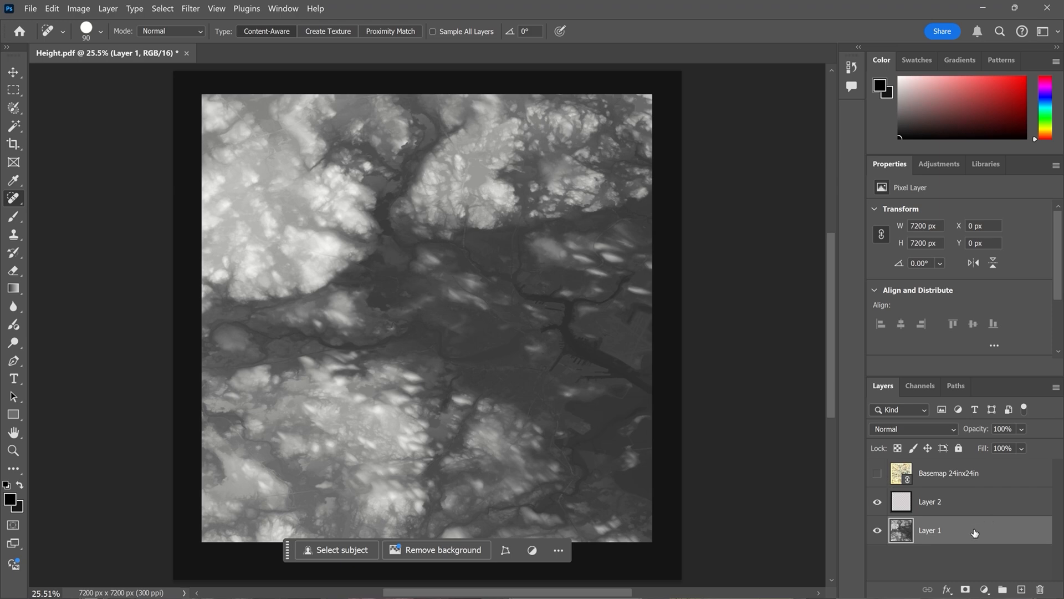
pyautogui.keyDown('alt'); pyautogui.moveTo(967, 529); pyautogui.dragTo(967, 515); pyautogui.keyUp('alt')
pyautogui.click(942, 428)
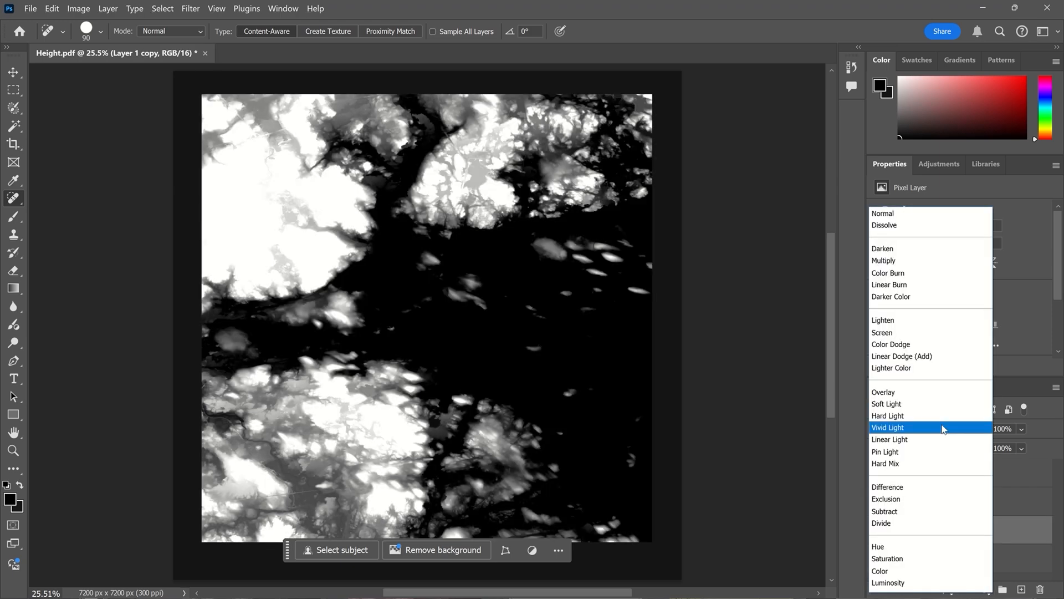
pyautogui.click(909, 404)
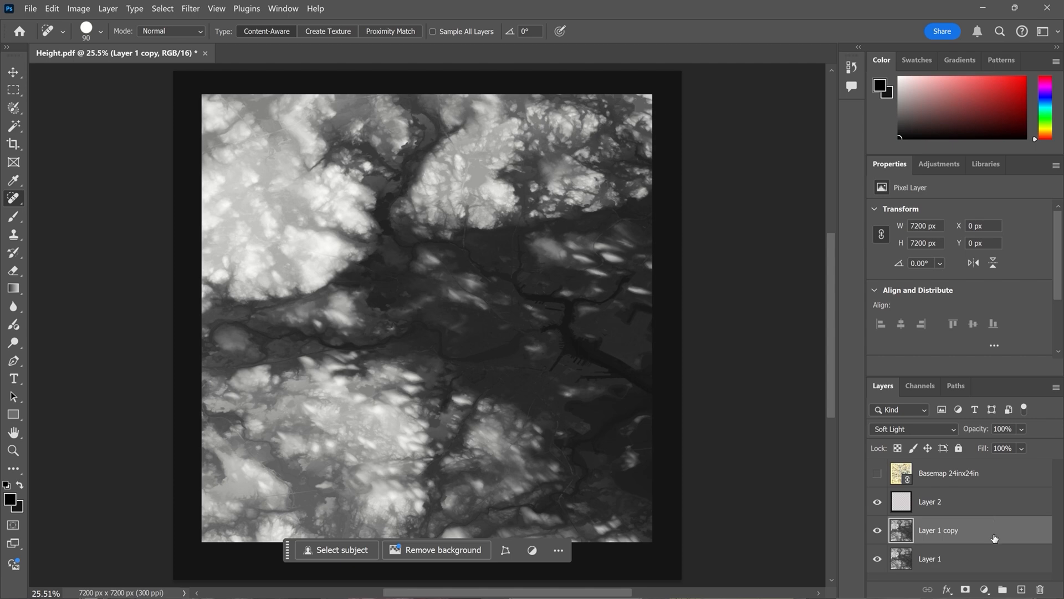
pyautogui.click(983, 511)
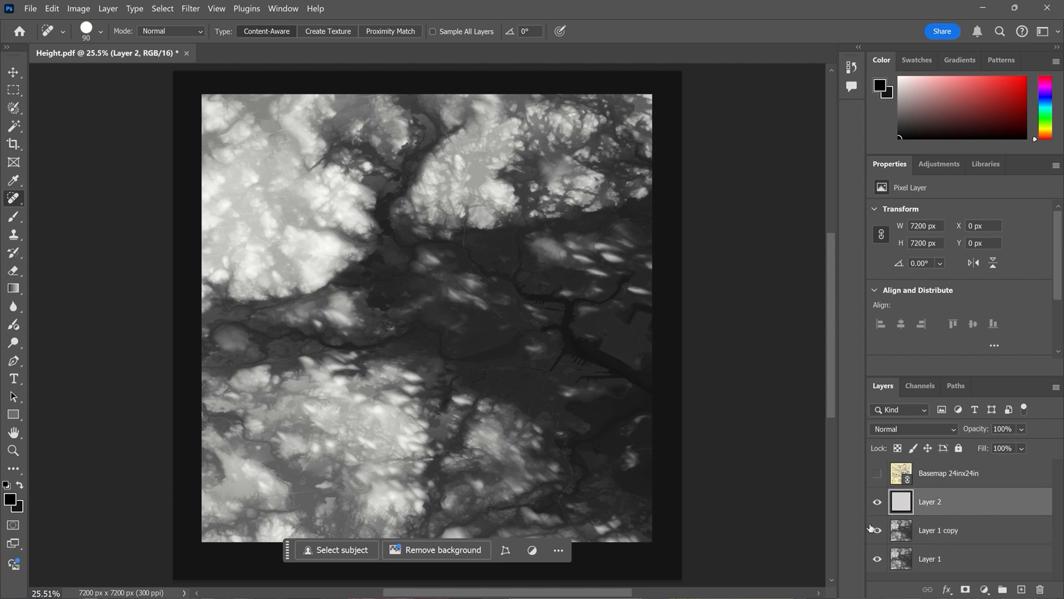
# Step: Quick-export the height map as Height.png into the Historical folder inside 11 Rendering
pyautogui.click(25, 10)
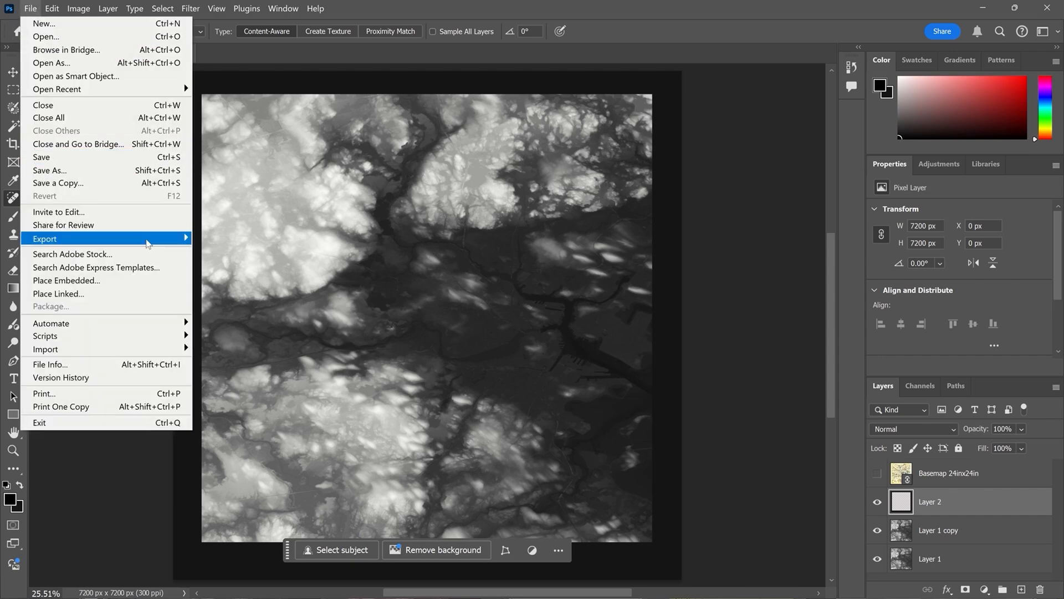
pyautogui.moveTo(159, 243)
pyautogui.click(255, 238)
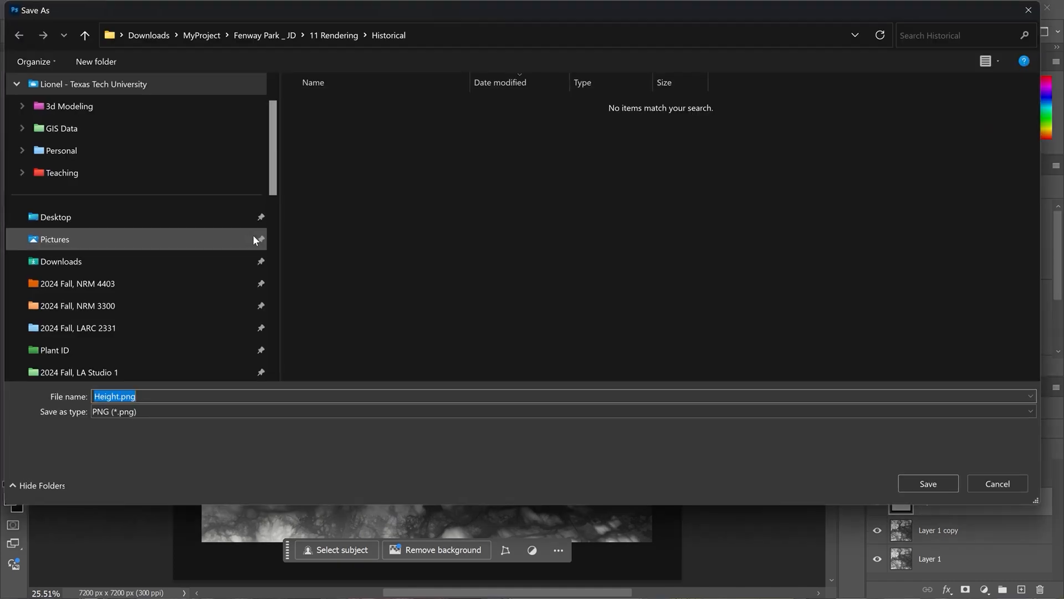
pyautogui.click(336, 30)
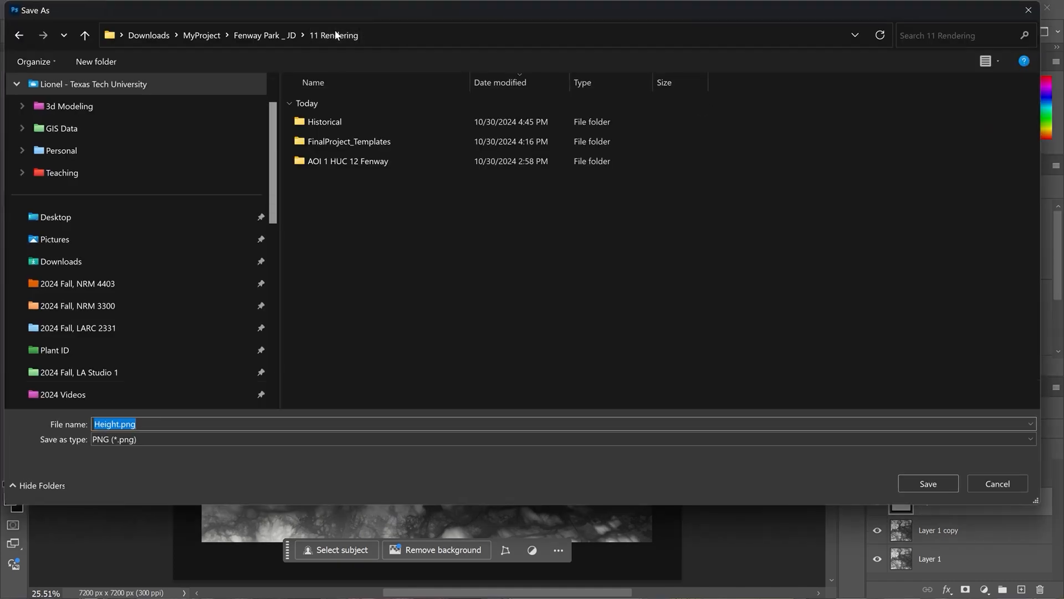
pyautogui.doubleClick(320, 122)
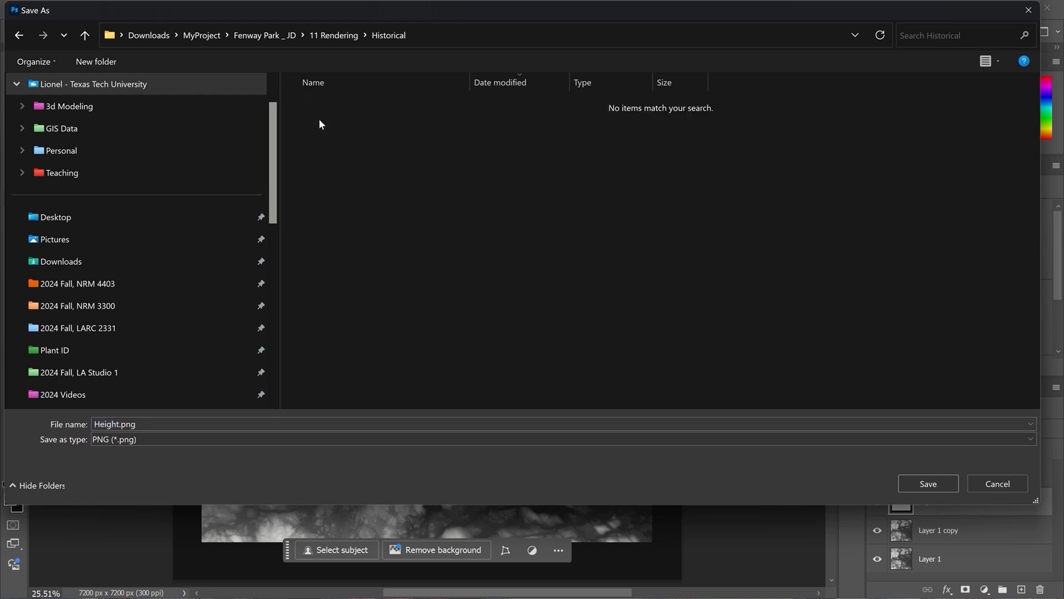
pyautogui.click(939, 483)
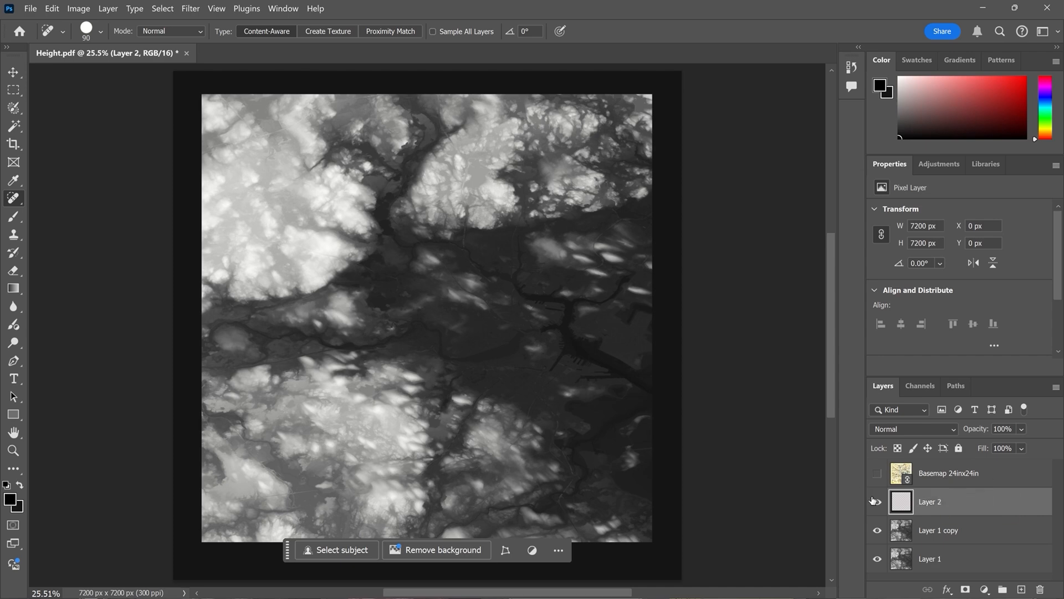
# Step: Show only the Basemap 24inx24in layer and quick-export it as a PNG named "base material" in the Historical folder
pyautogui.moveTo(877, 503); pyautogui.dragTo(878, 559)
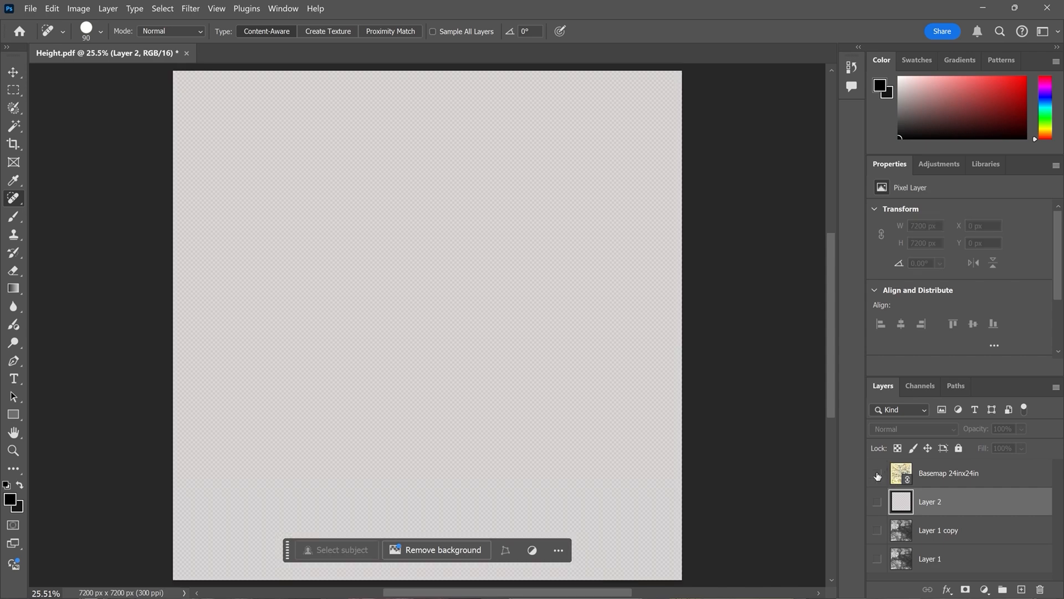
pyautogui.click(877, 474)
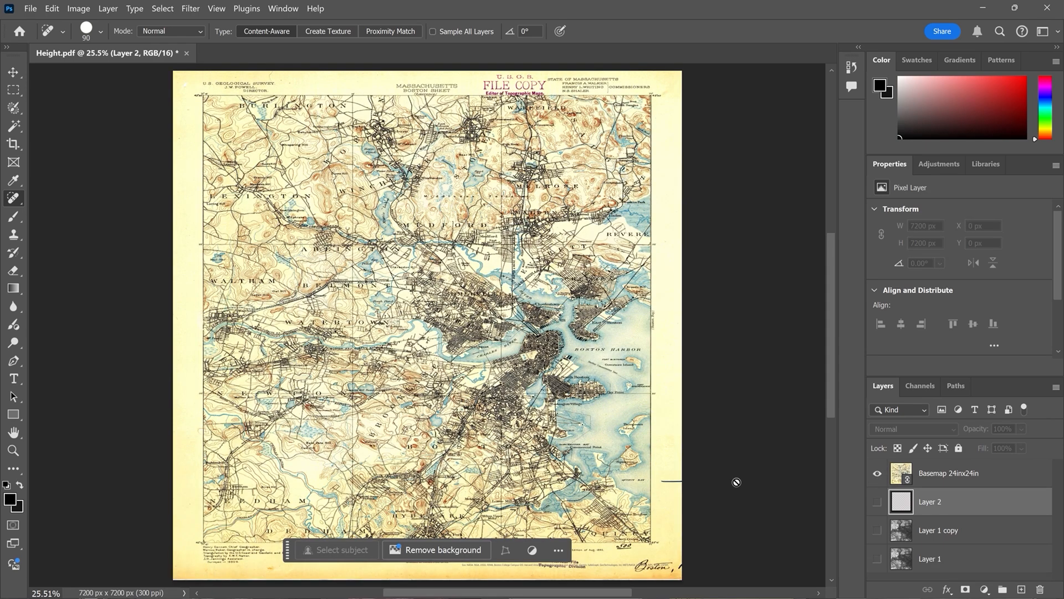
pyautogui.click(27, 8)
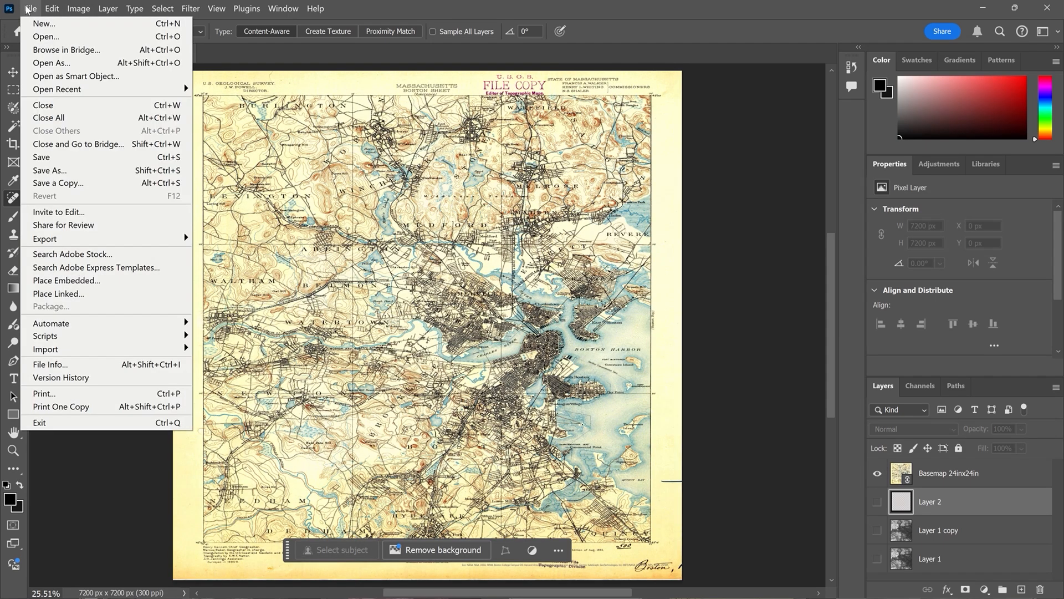
pyautogui.moveTo(93, 240)
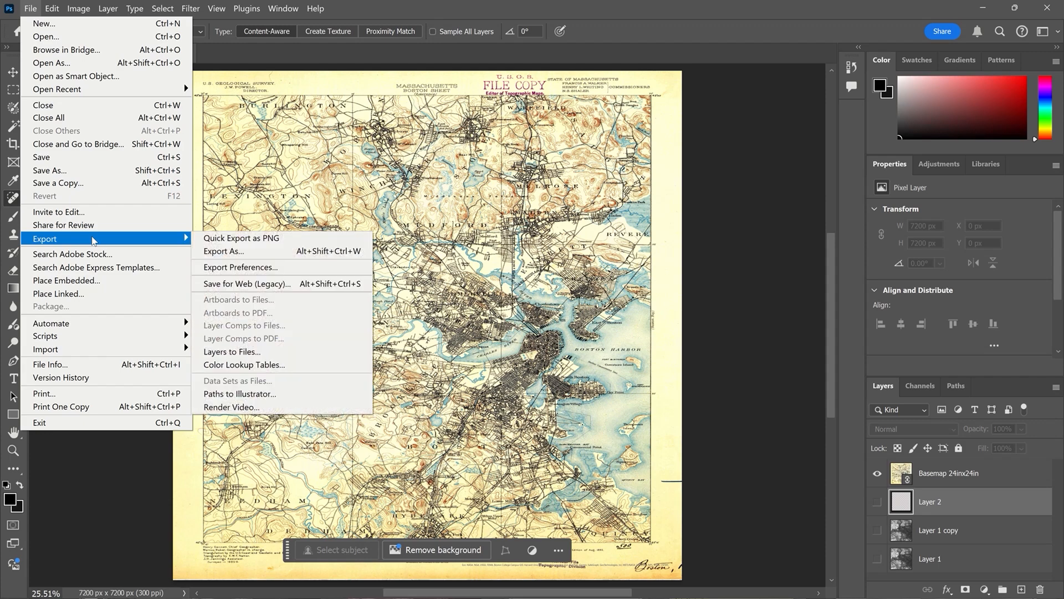
pyautogui.click(243, 235)
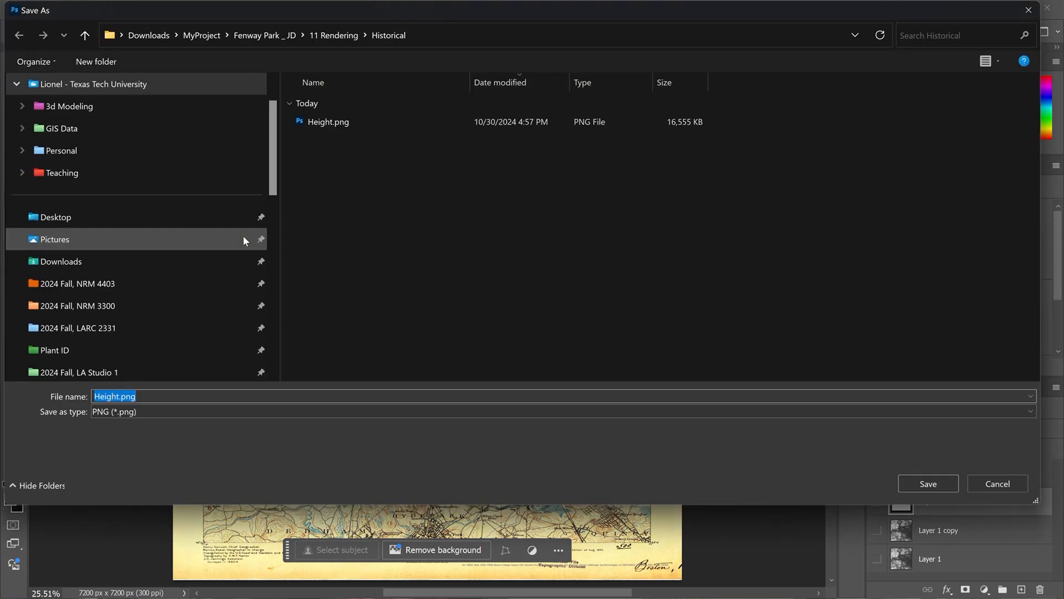
pyautogui.write('base')
pyautogui.press('Return')
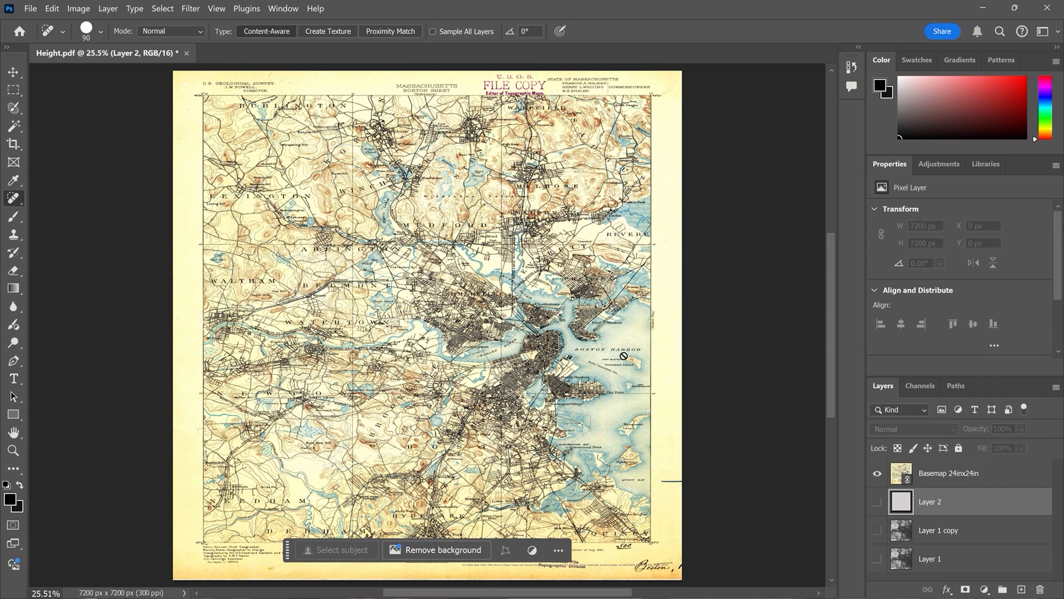
pyautogui.scroll(5, 622, 353)
pyautogui.scroll(3, 625, 358)
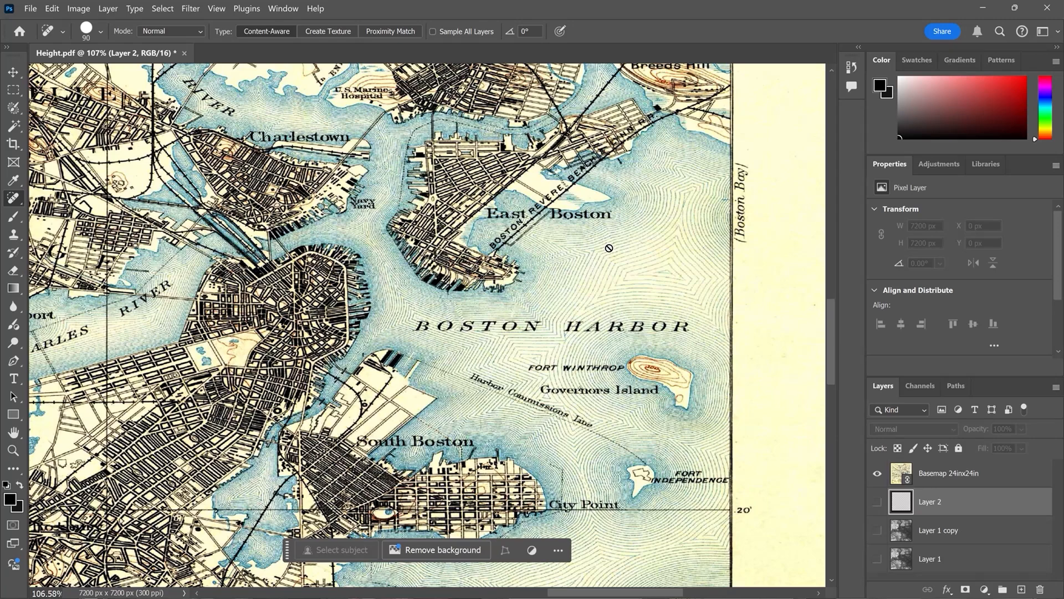
pyautogui.scroll(-4, 553, 265)
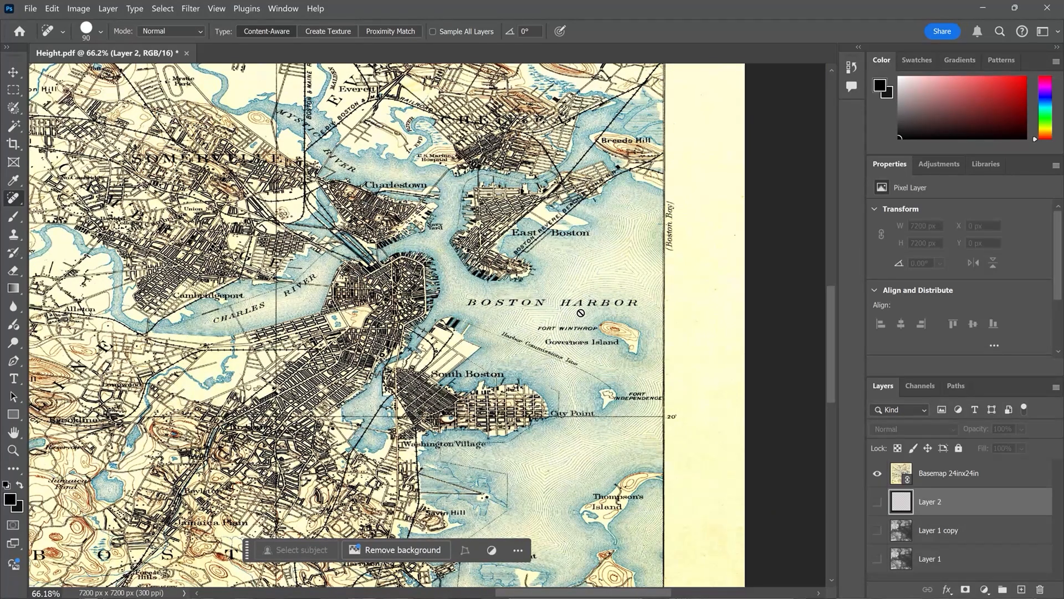
pyautogui.scroll(-5, 582, 312)
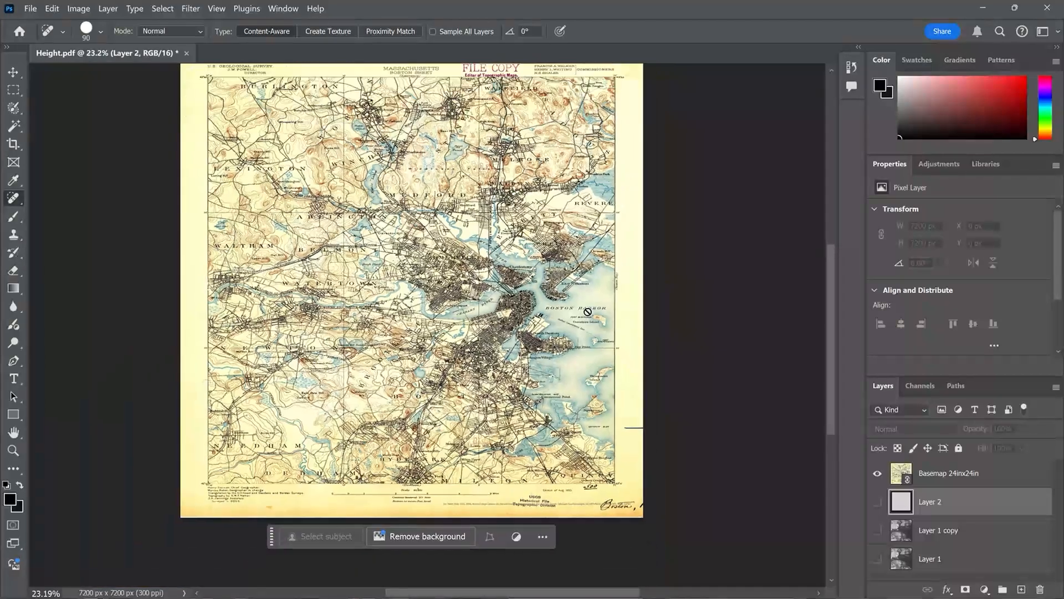
pyautogui.click(996, 474)
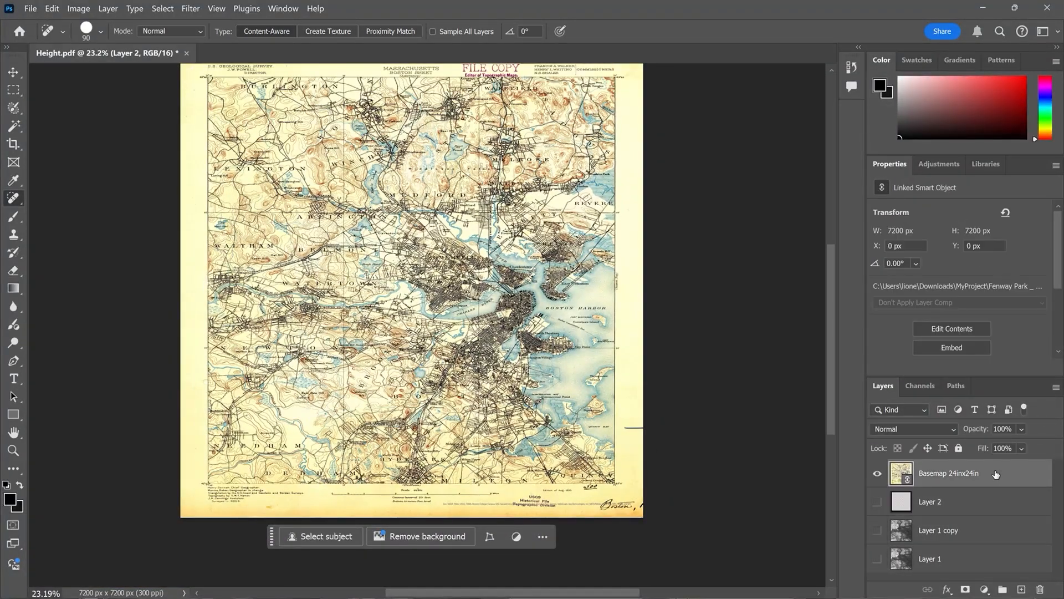
# Step: Quit Photoshop without saving changes to Height.pdf and switch to the Historical folder in File Explorer
pyautogui.click(1048, 8)
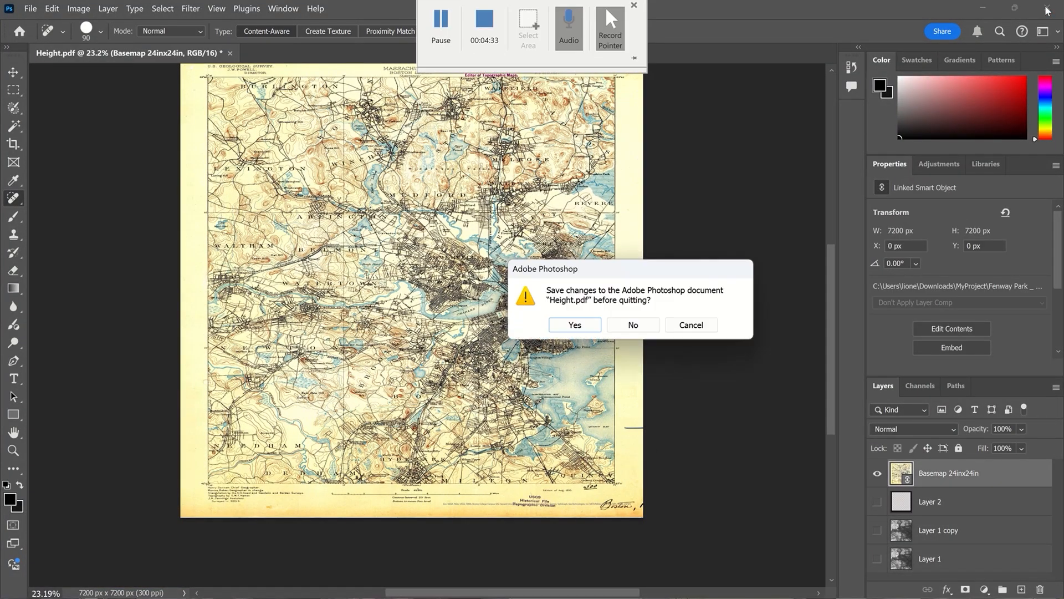
pyautogui.click(651, 331)
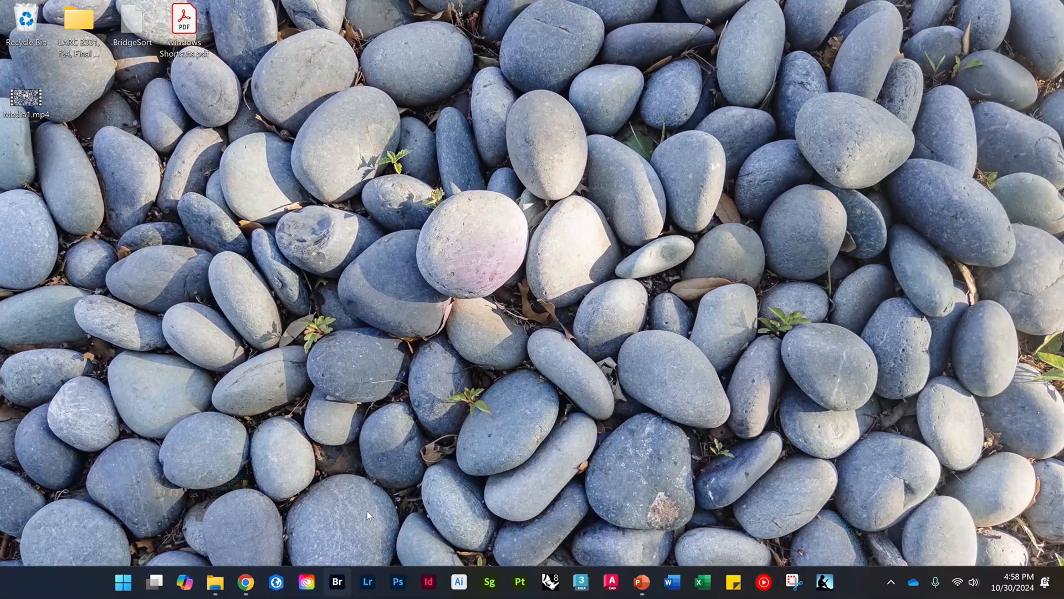
pyautogui.click(216, 582)
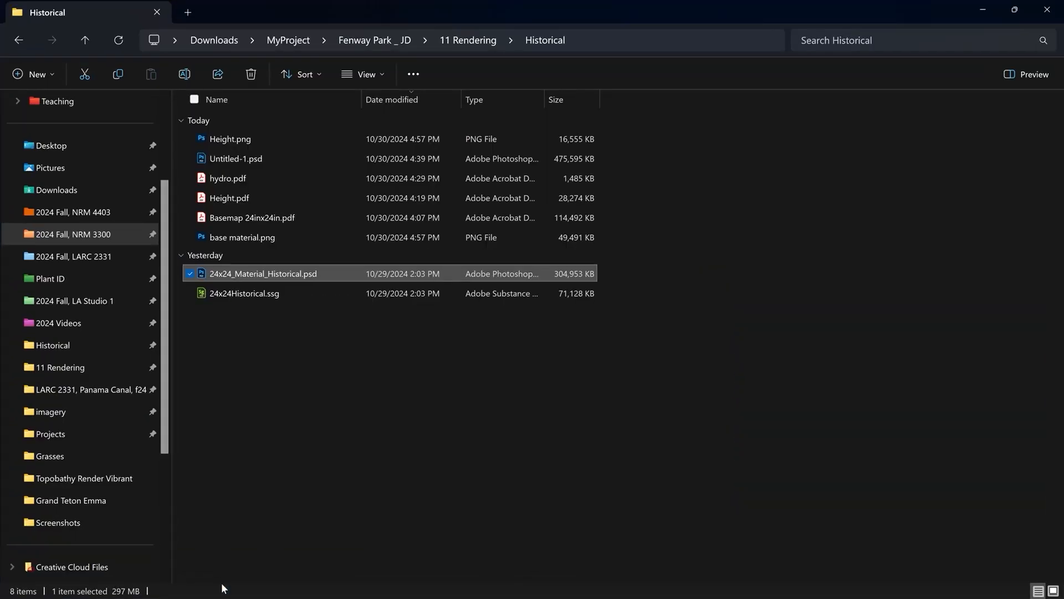
# Step: Look in the FinalProject_Templates folder inside 11 Rendering and locate the 24x24MapRendering.ssg template
pyautogui.click(320, 388)
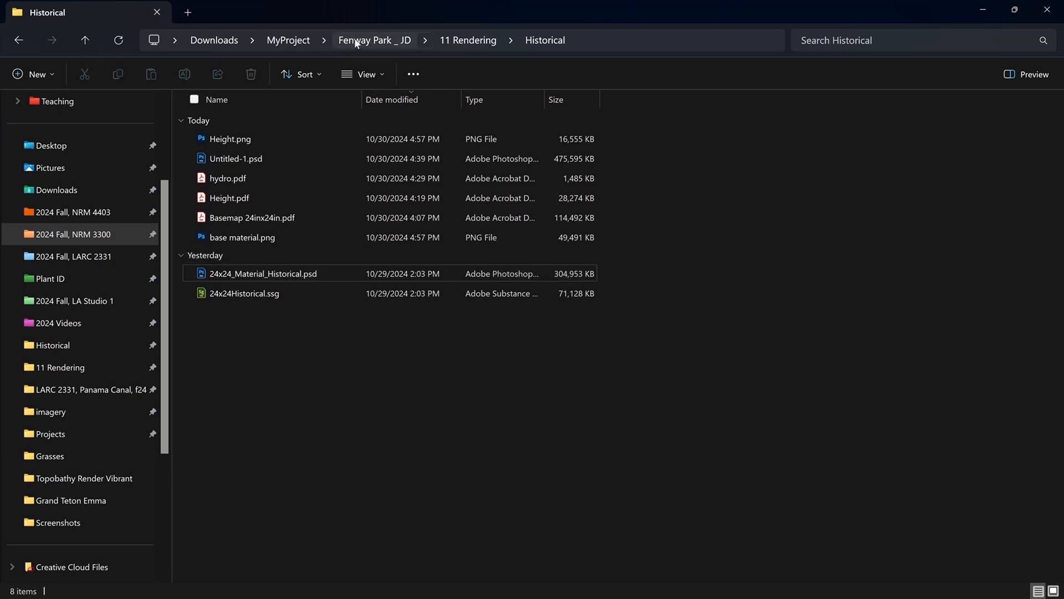
pyautogui.click(457, 38)
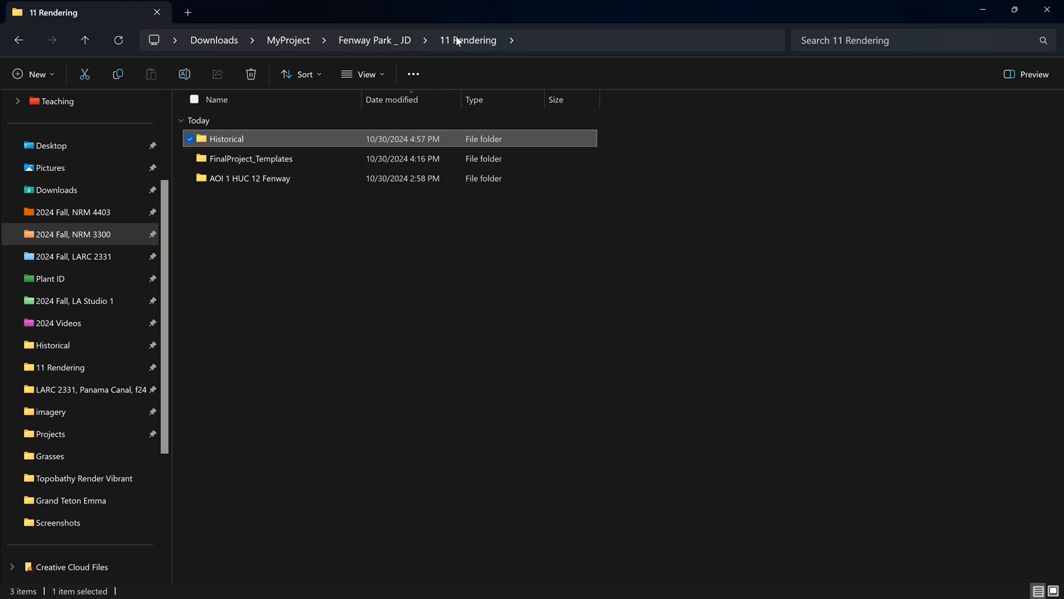
pyautogui.doubleClick(302, 155)
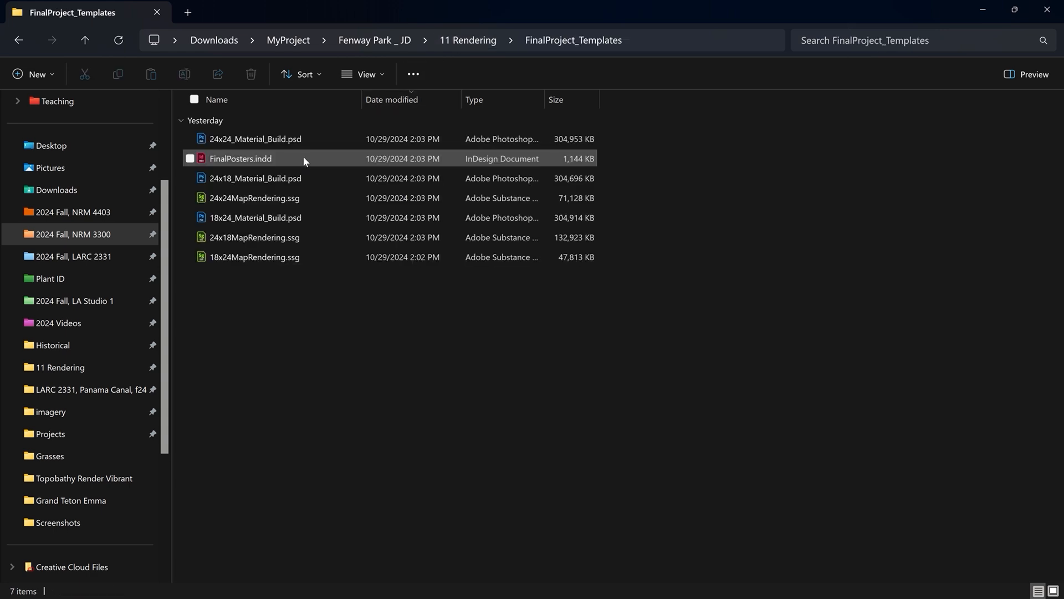
pyautogui.click(307, 198)
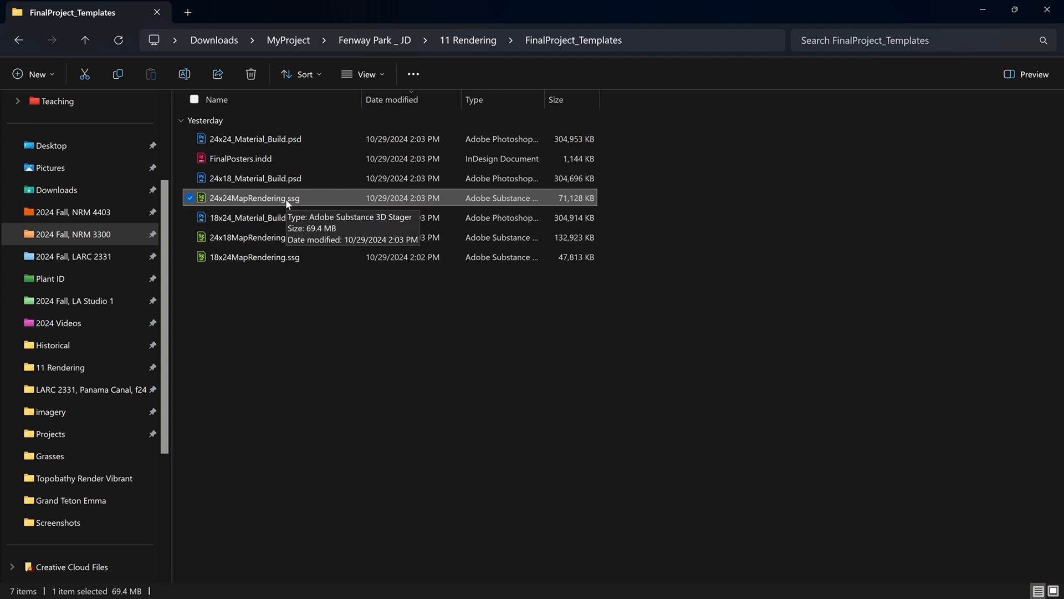
# Step: Return to the Historical folder and open 24x24Historical.ssg in Substance 3D Stager
pyautogui.click(475, 39)
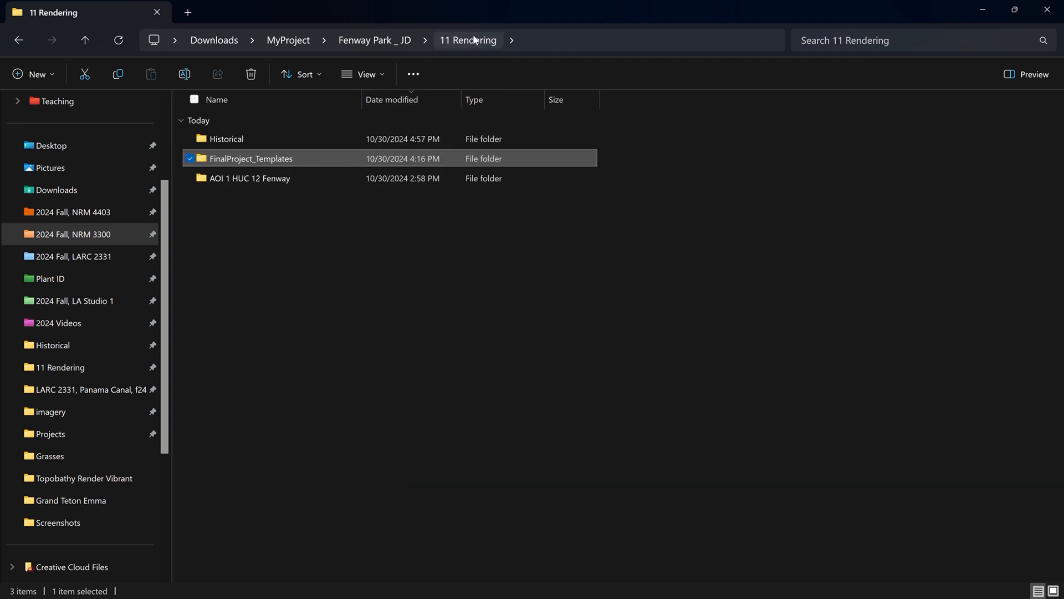
pyautogui.doubleClick(308, 141)
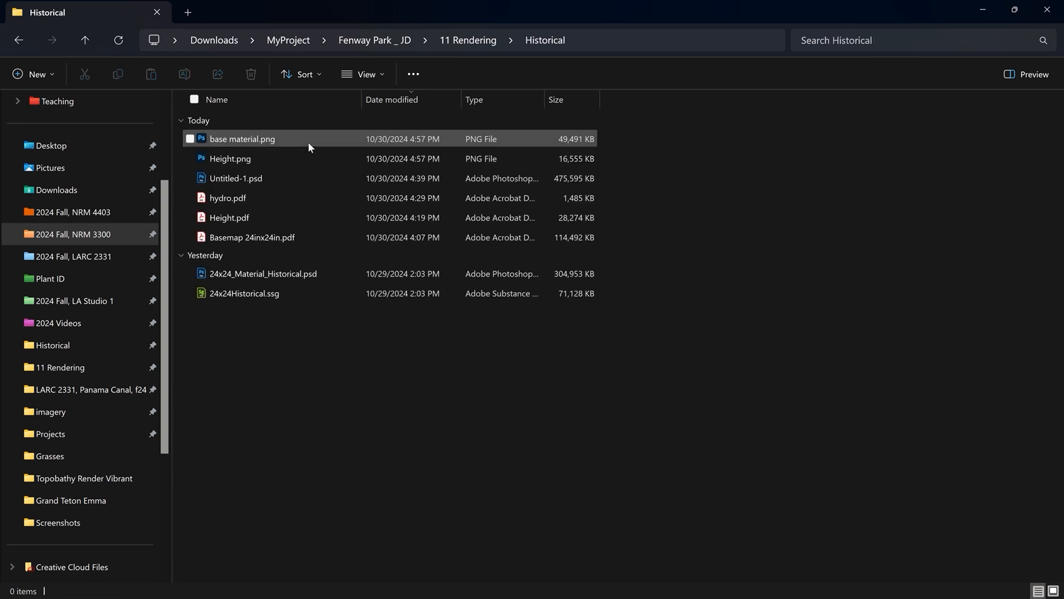
pyautogui.doubleClick(275, 295)
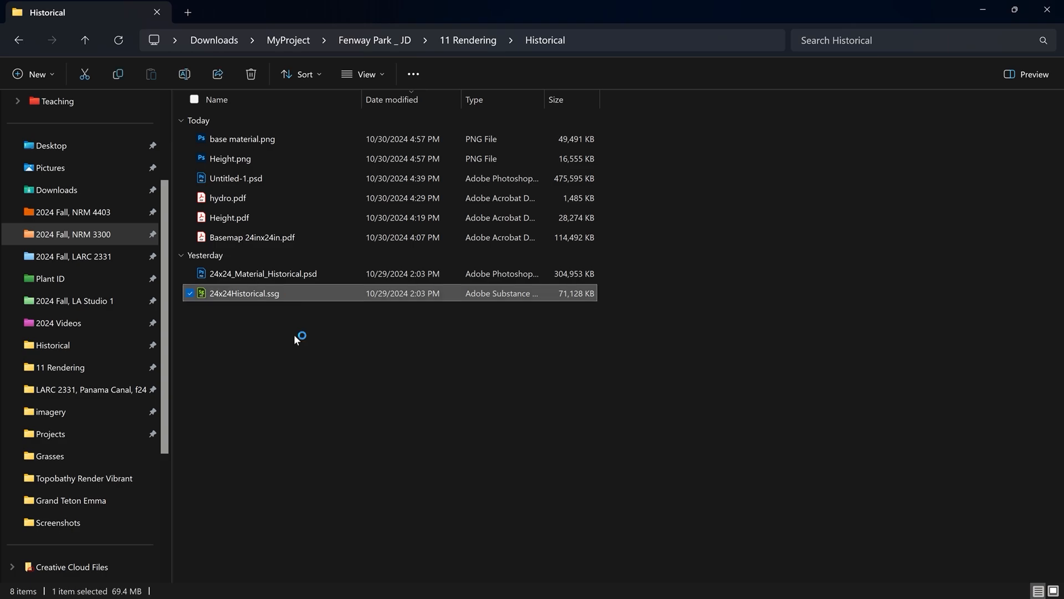
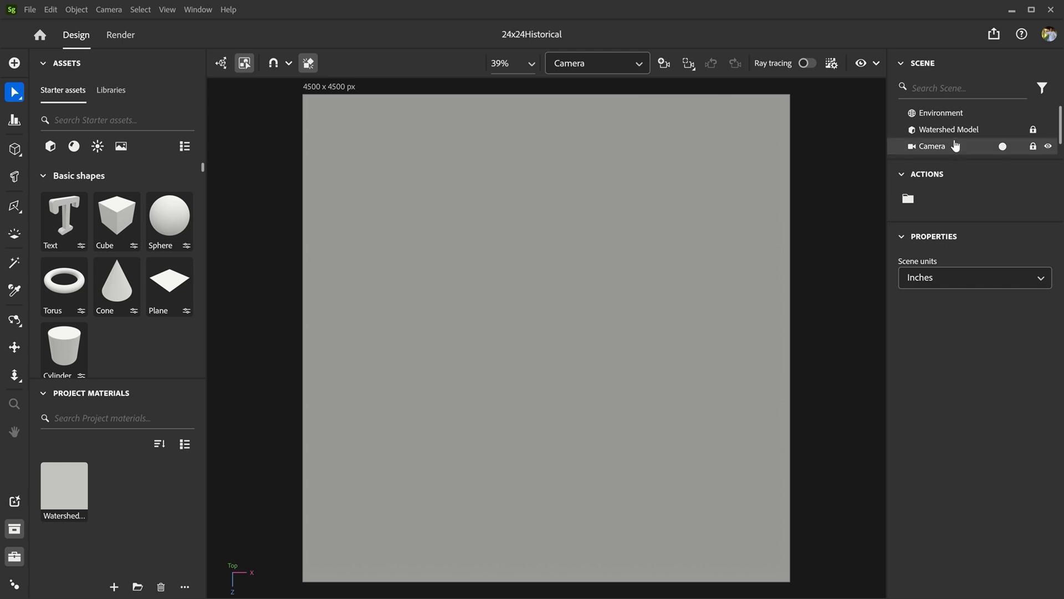
# Step: Select the Watershed Model in the scene and switch the active view to the Viewport camera
pyautogui.click(961, 132)
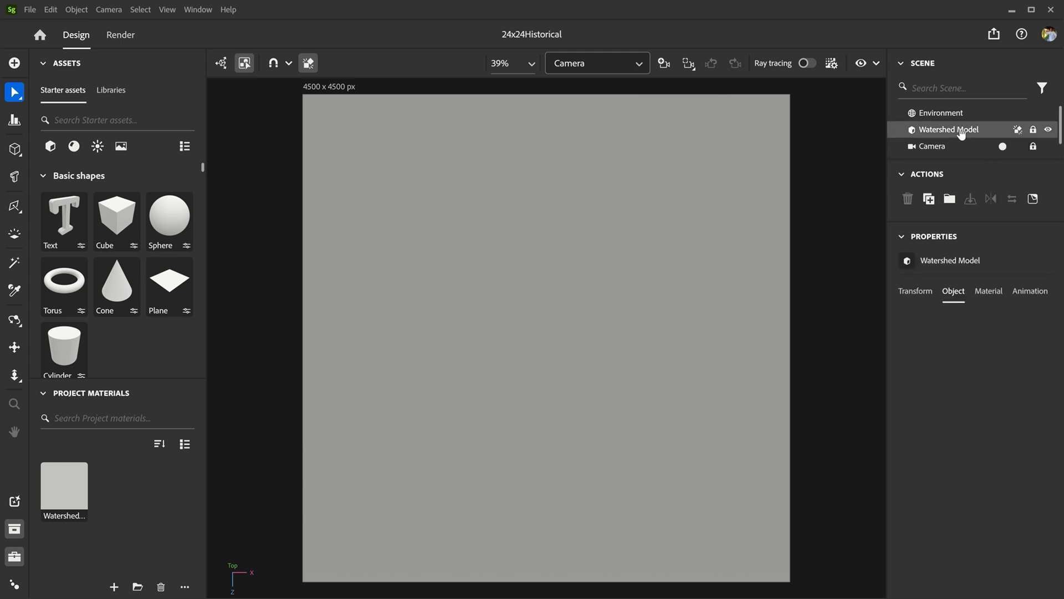
pyautogui.click(637, 65)
pyautogui.click(614, 84)
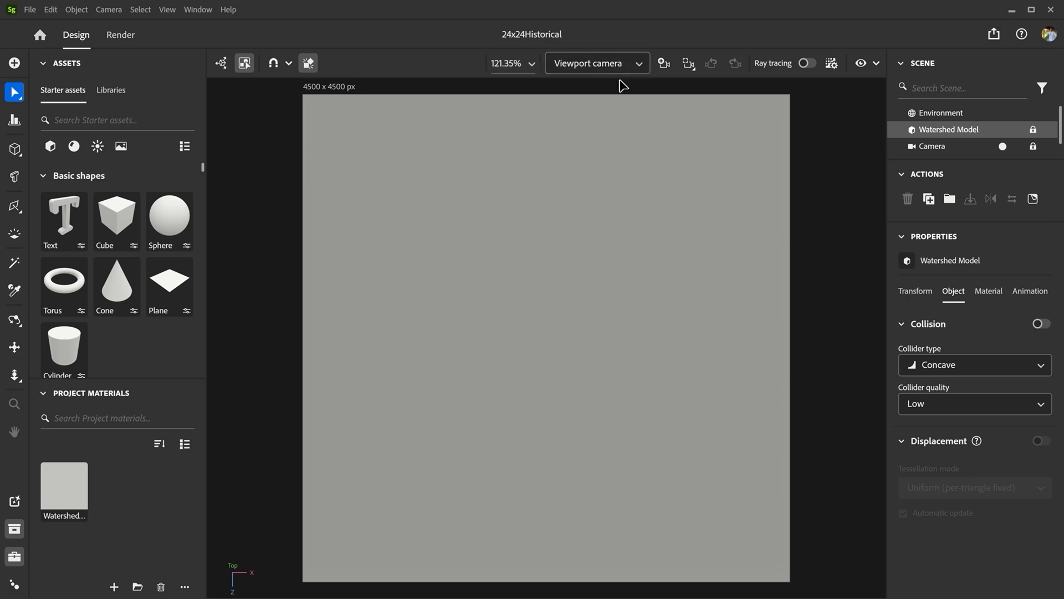
# Step: Start choosing an image file for the base color of the Watershed Model's material
pyautogui.scroll(-5, 618, 227)
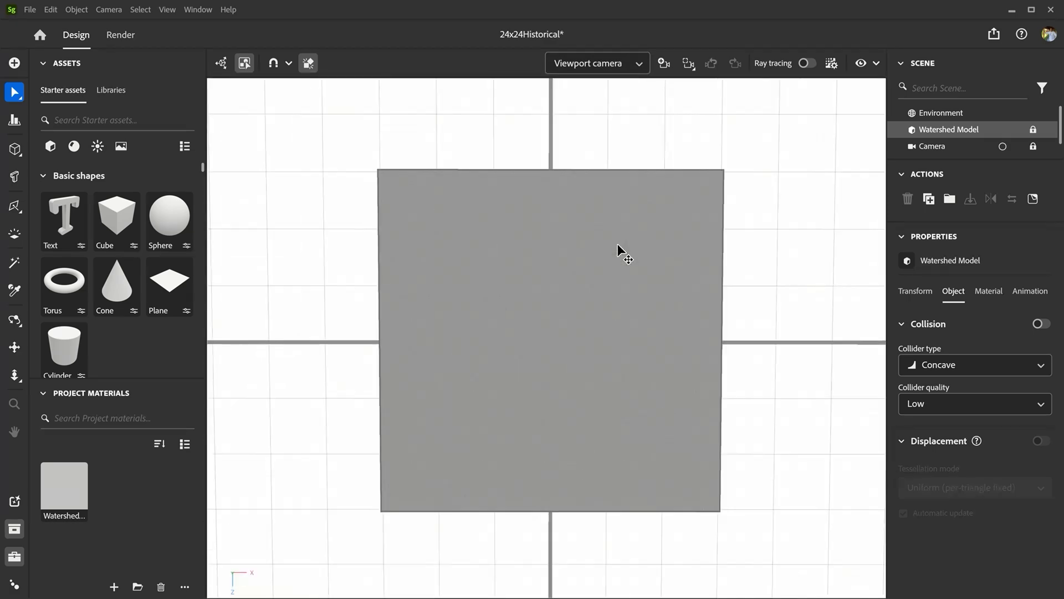
pyautogui.click(602, 300)
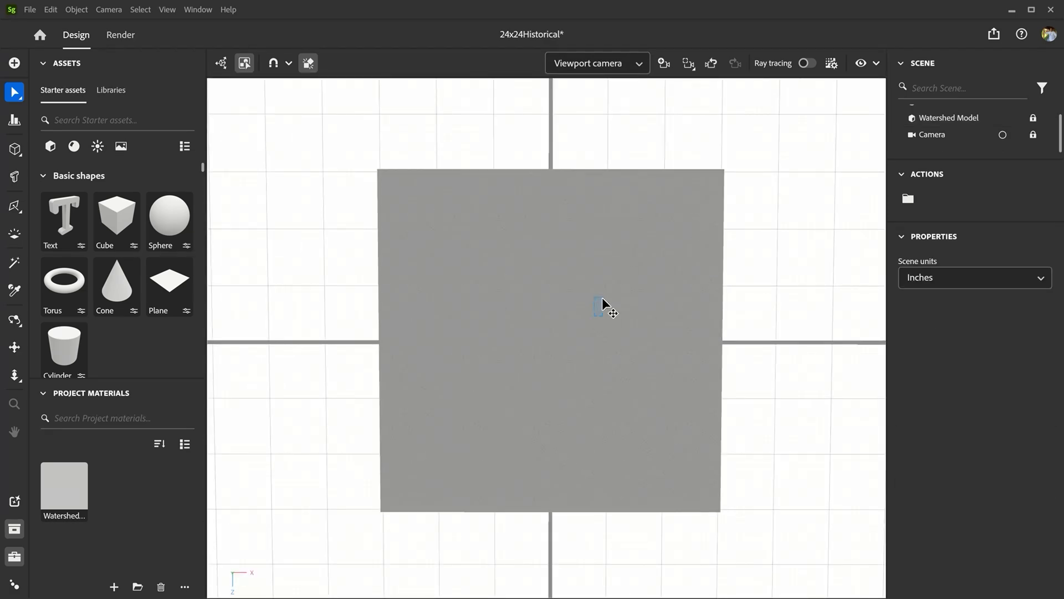
pyautogui.moveTo(573, 353); pyautogui.dragTo(624, 218)
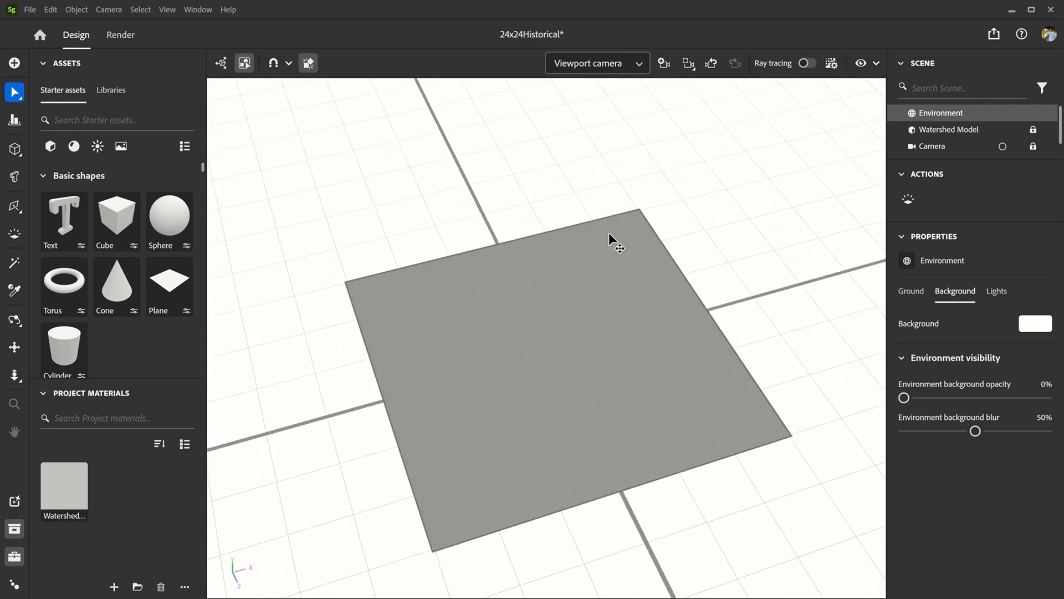
pyautogui.moveTo(554, 364); pyautogui.dragTo(594, 301)
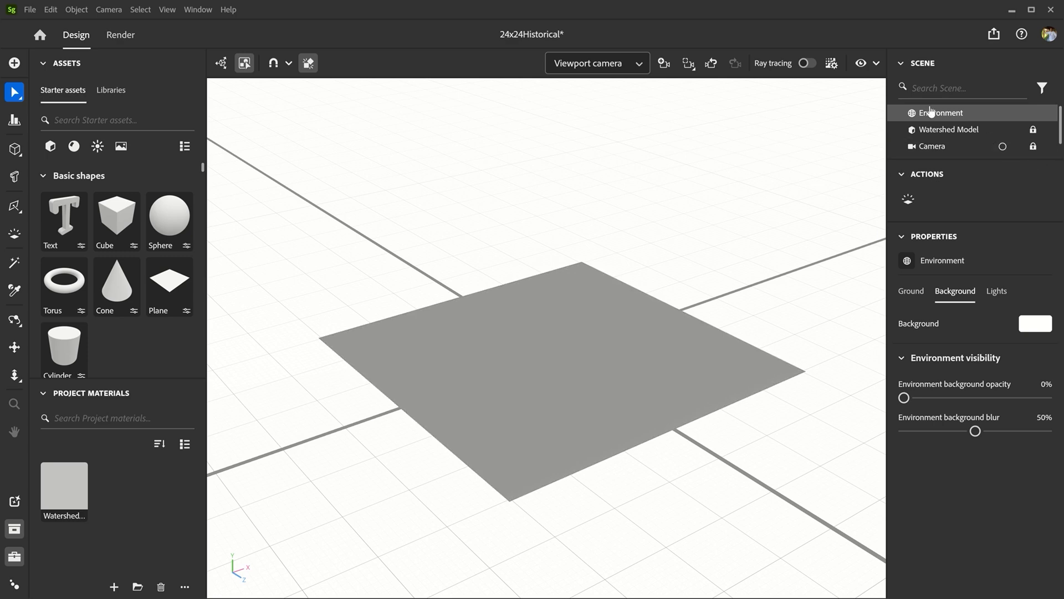
pyautogui.click(951, 129)
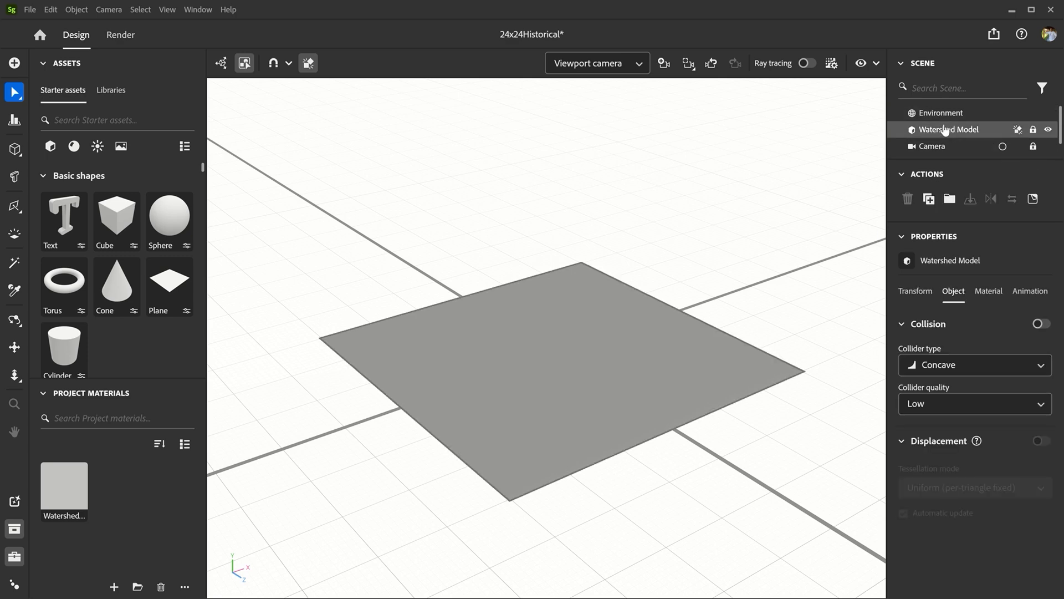
pyautogui.click(990, 291)
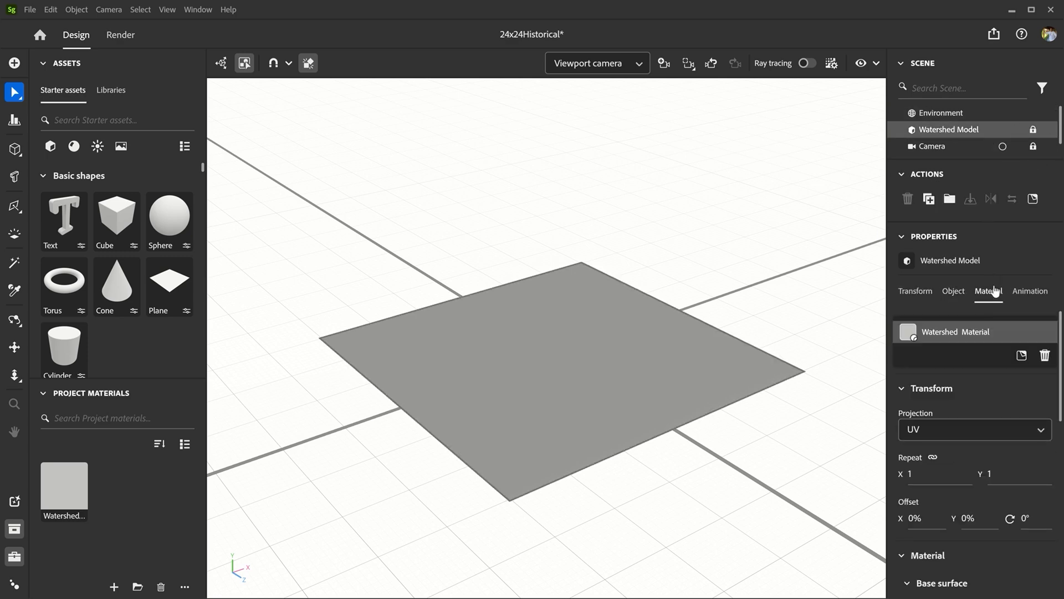
pyautogui.scroll(-4, 998, 375)
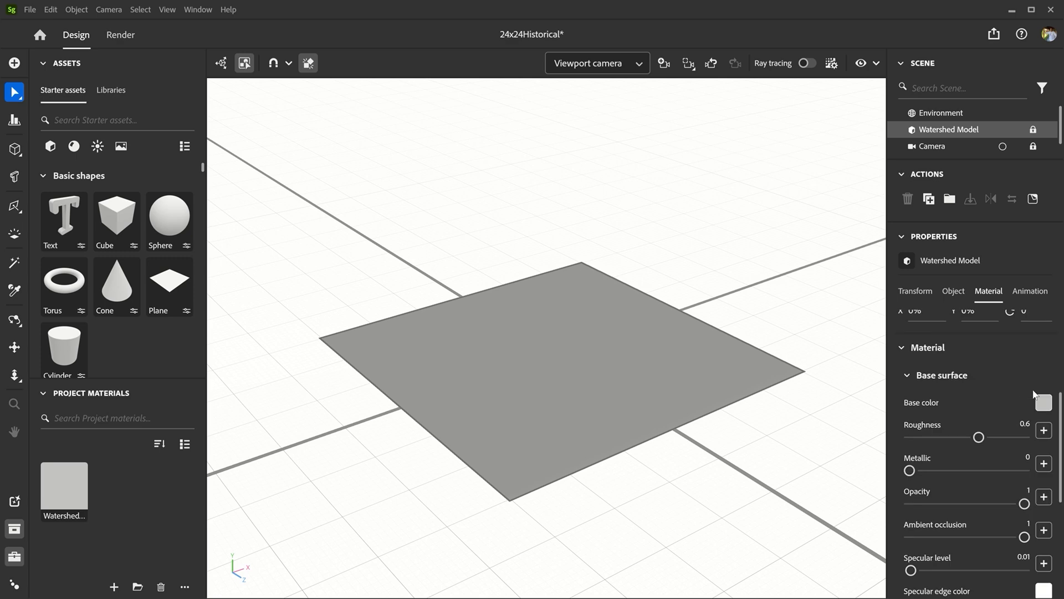
pyautogui.click(1045, 404)
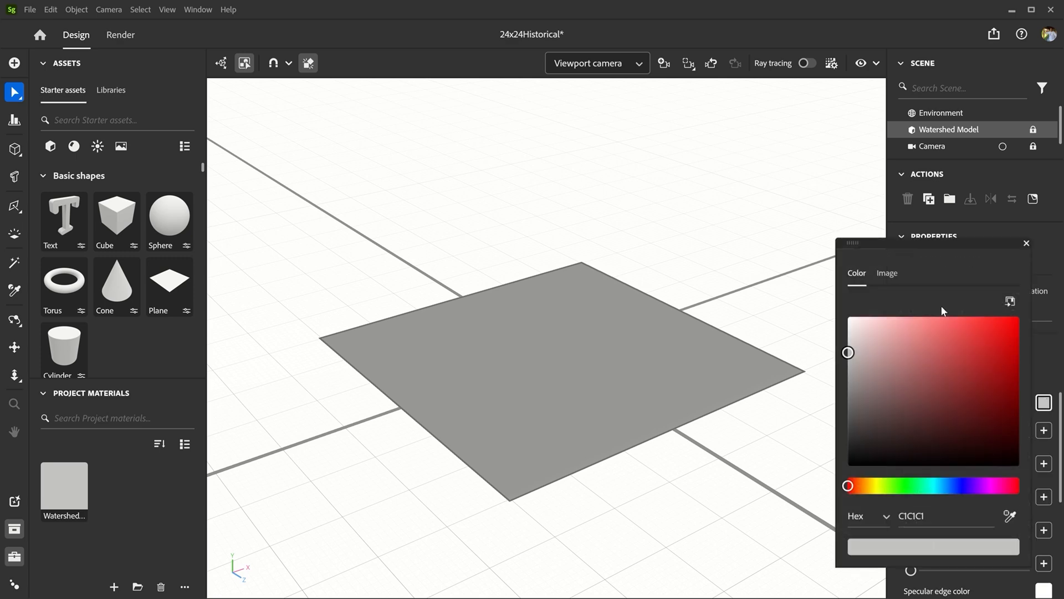
pyautogui.click(889, 274)
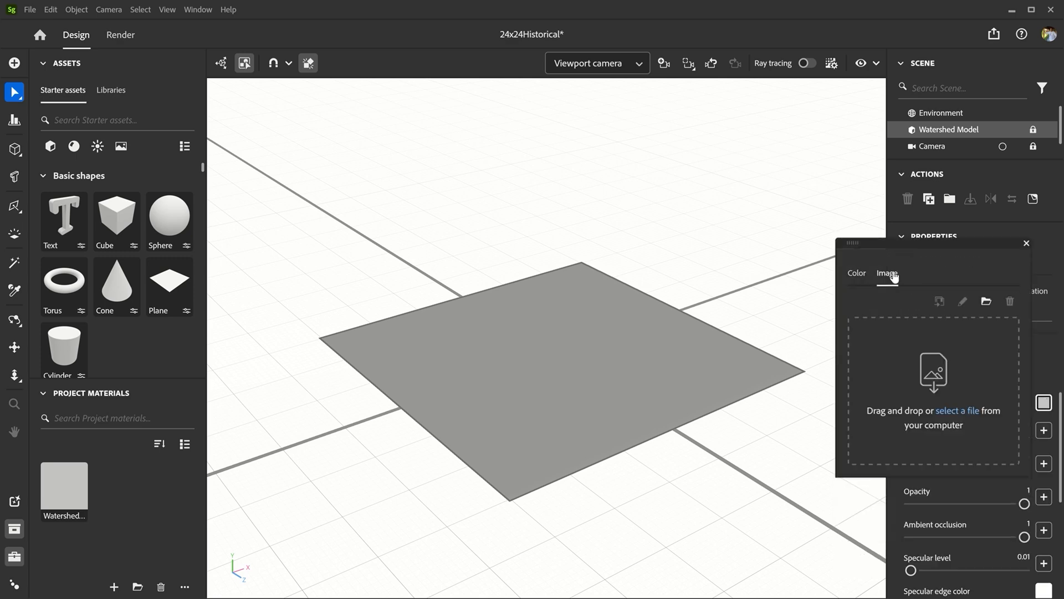
pyautogui.click(966, 410)
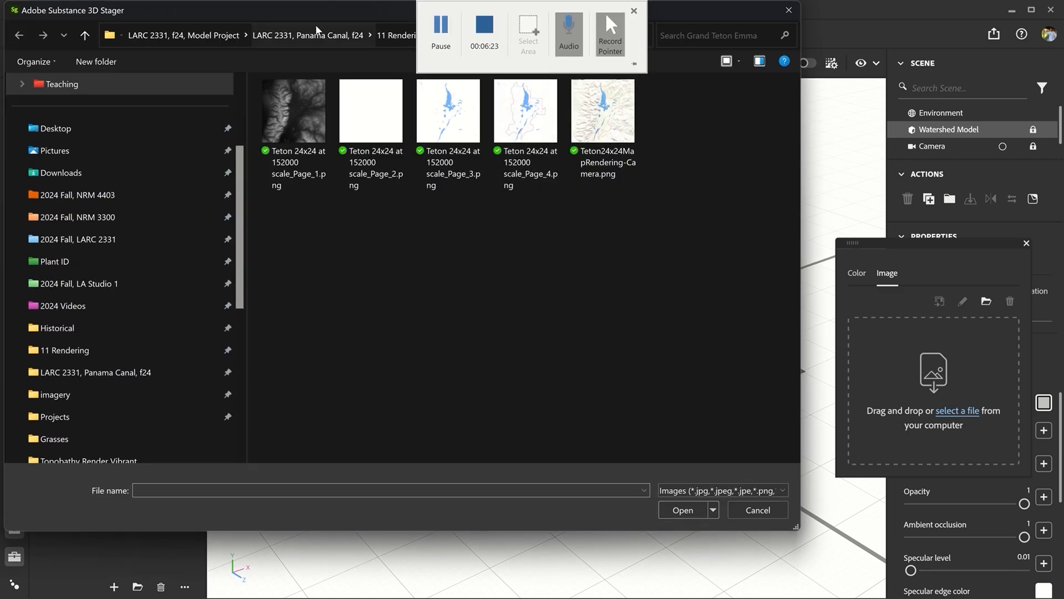
# Step: Load base material.png from the Historical folder as the material's base color image
pyautogui.click(54, 355)
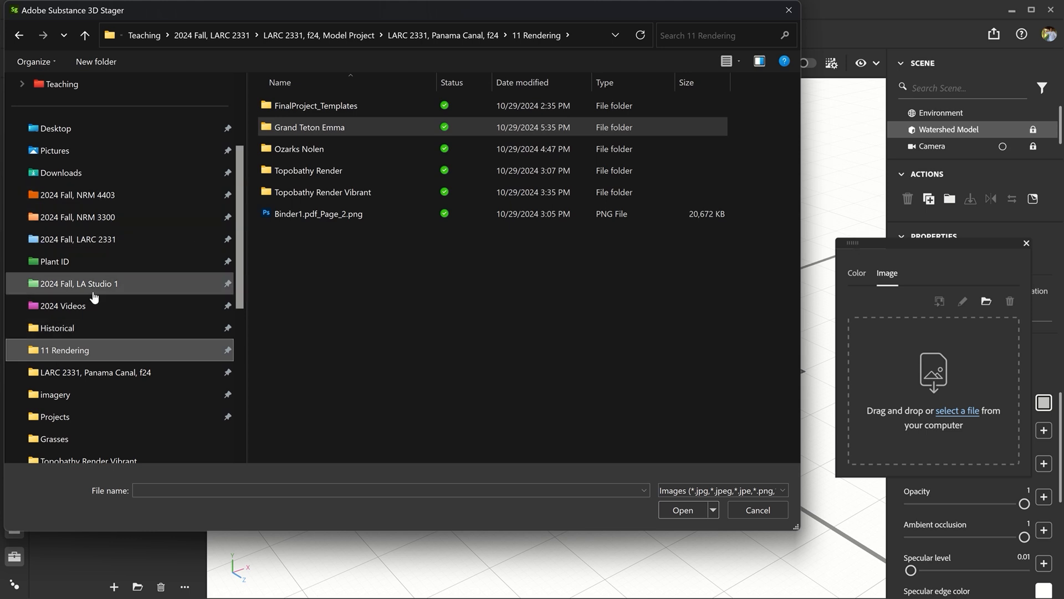
pyautogui.click(69, 329)
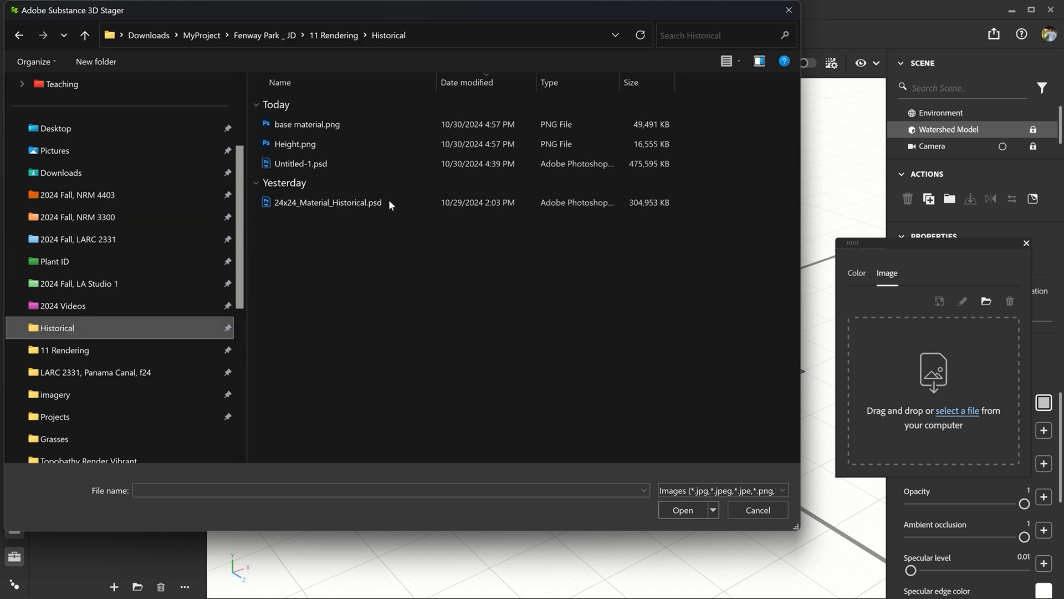
pyautogui.click(353, 124)
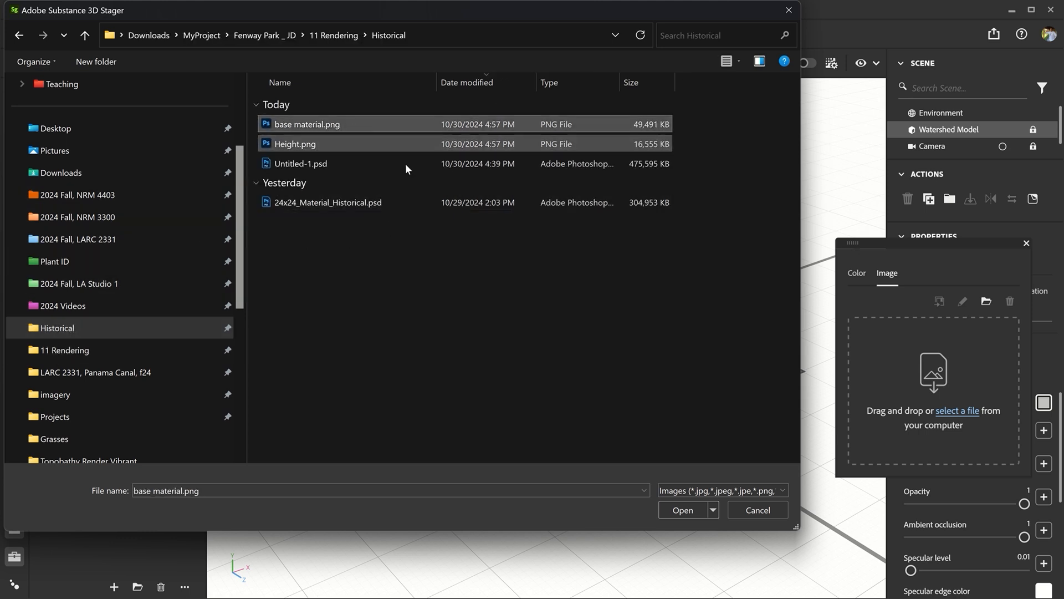
pyautogui.click(683, 511)
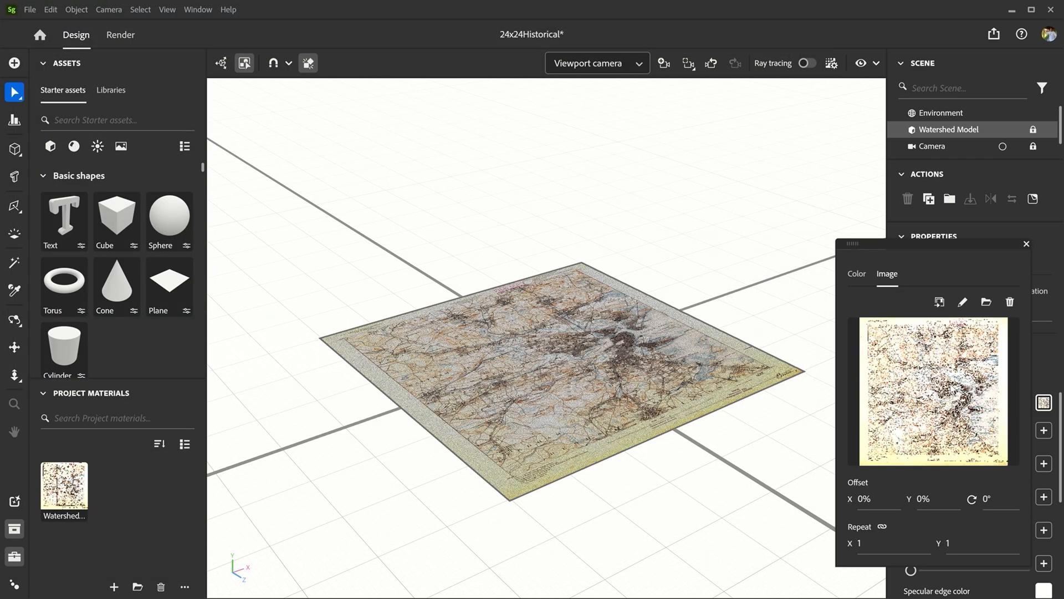
pyautogui.click(1027, 246)
# Step: Assign Height.png from the Historical folder as the Watershed material's height image, changing the file filter from HDR images to Images
pyautogui.scroll(-5, 1001, 399)
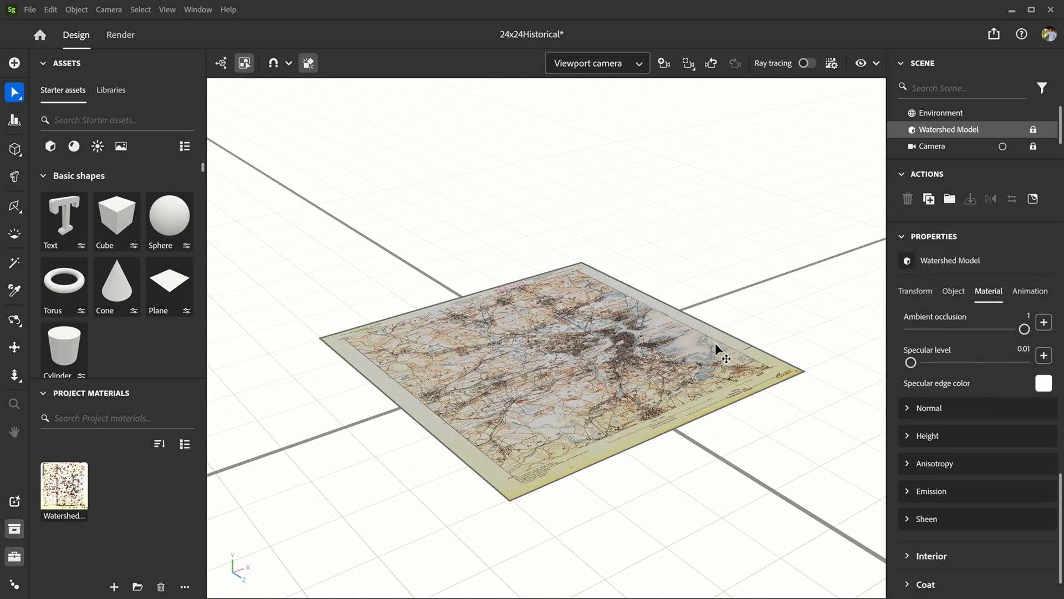
pyautogui.scroll(-1, 963, 465)
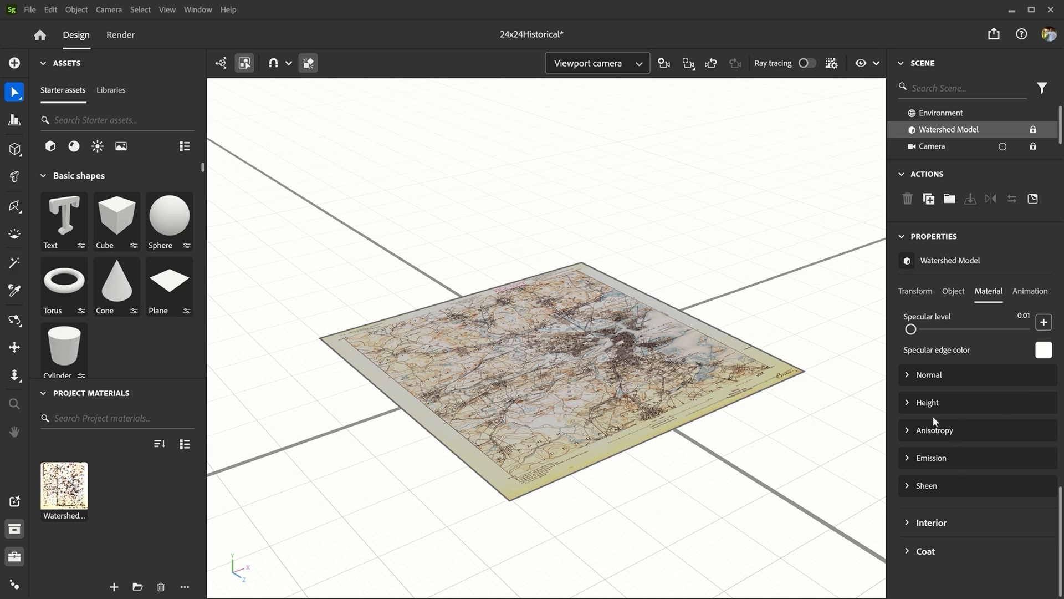
pyautogui.click(909, 404)
pyautogui.scroll(-3, 909, 405)
pyautogui.scroll(2, 909, 404)
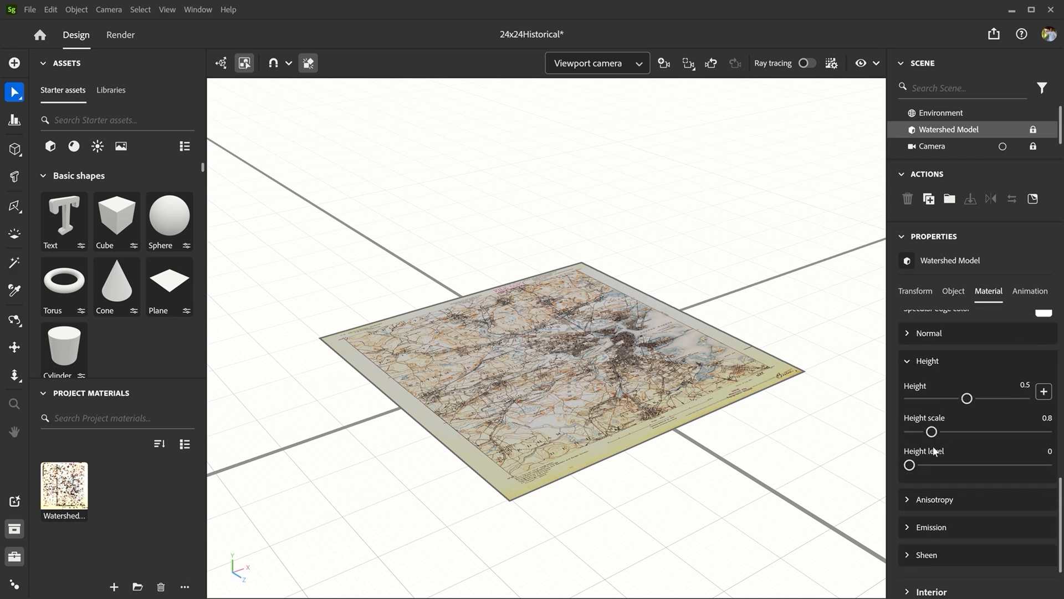
pyautogui.click(1043, 393)
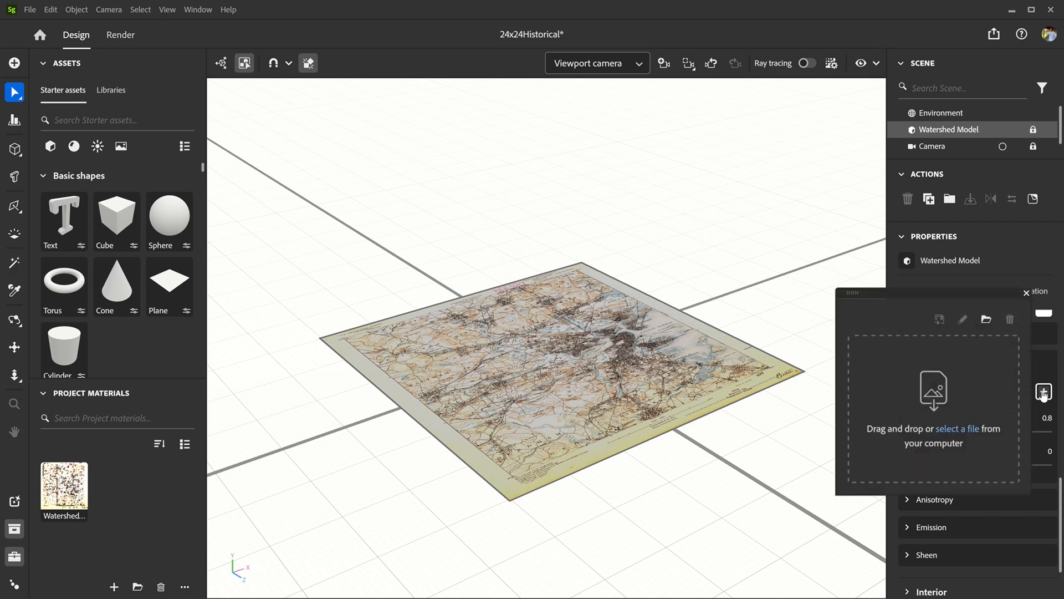
pyautogui.click(962, 429)
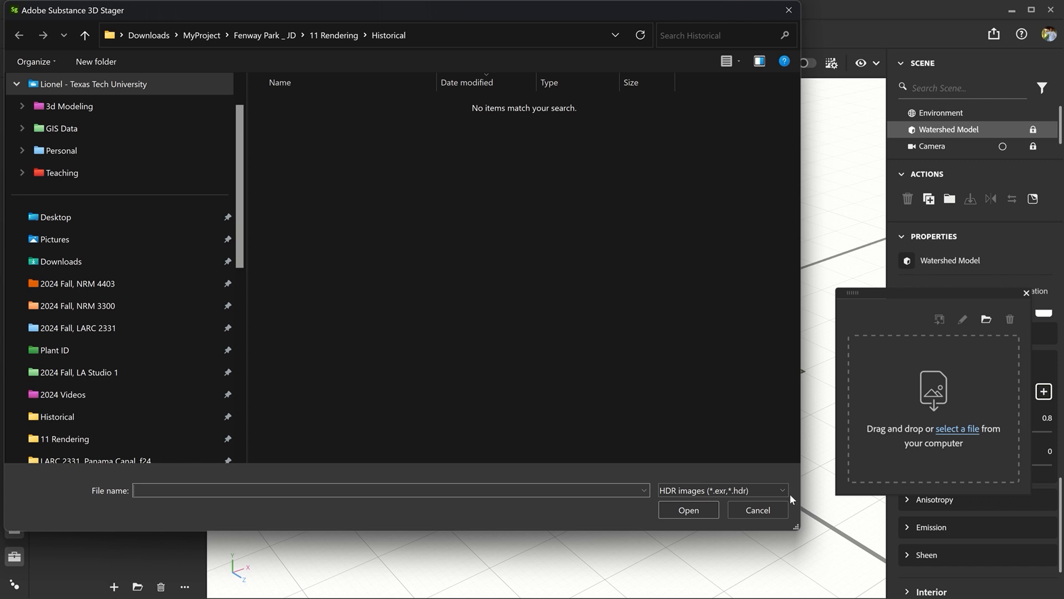
pyautogui.click(739, 489)
pyautogui.click(741, 513)
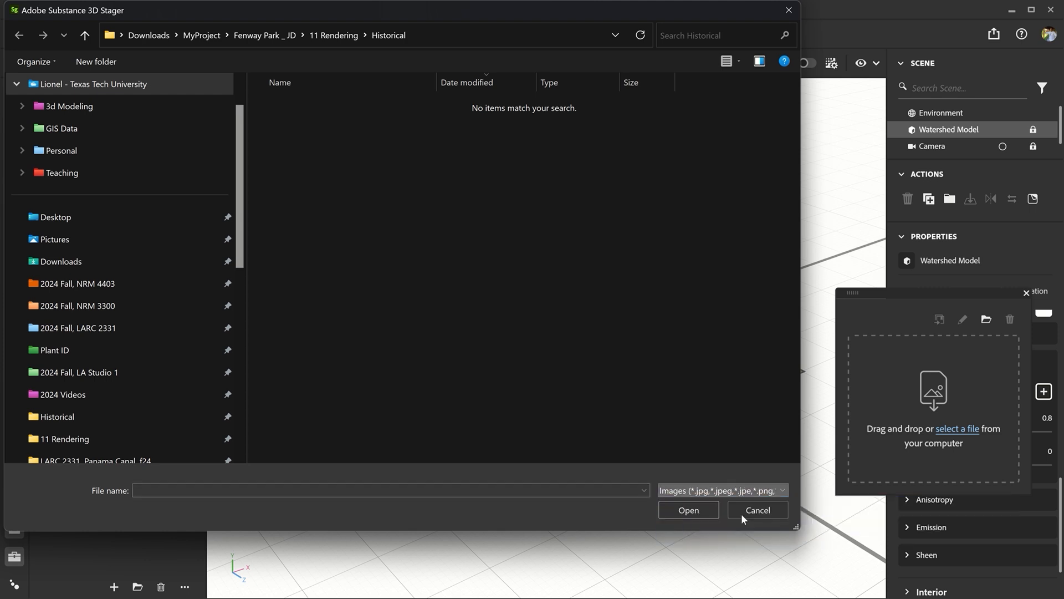
pyautogui.click(313, 149)
pyautogui.click(689, 511)
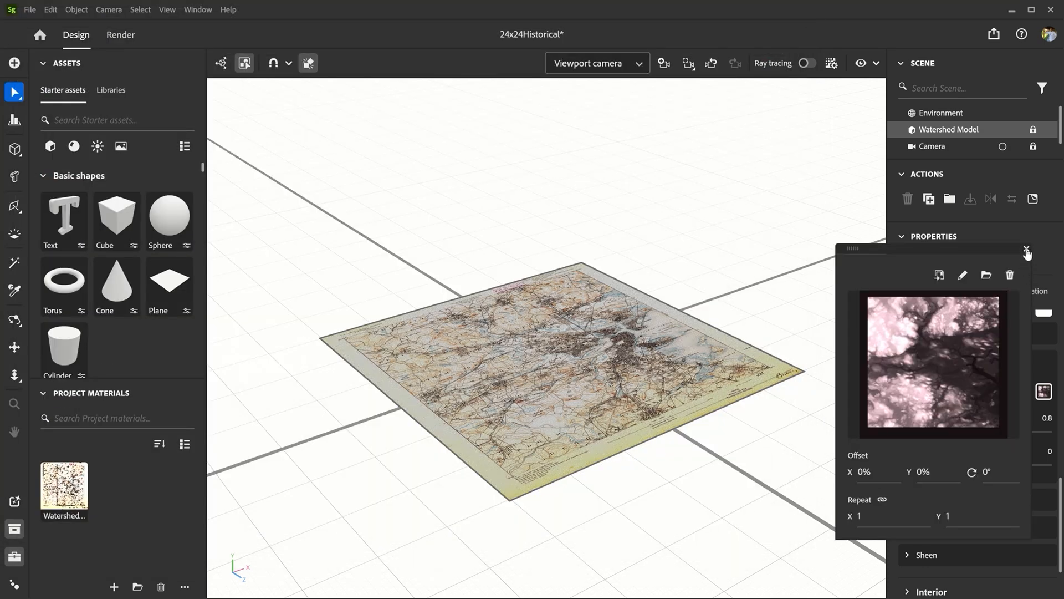
pyautogui.click(1027, 249)
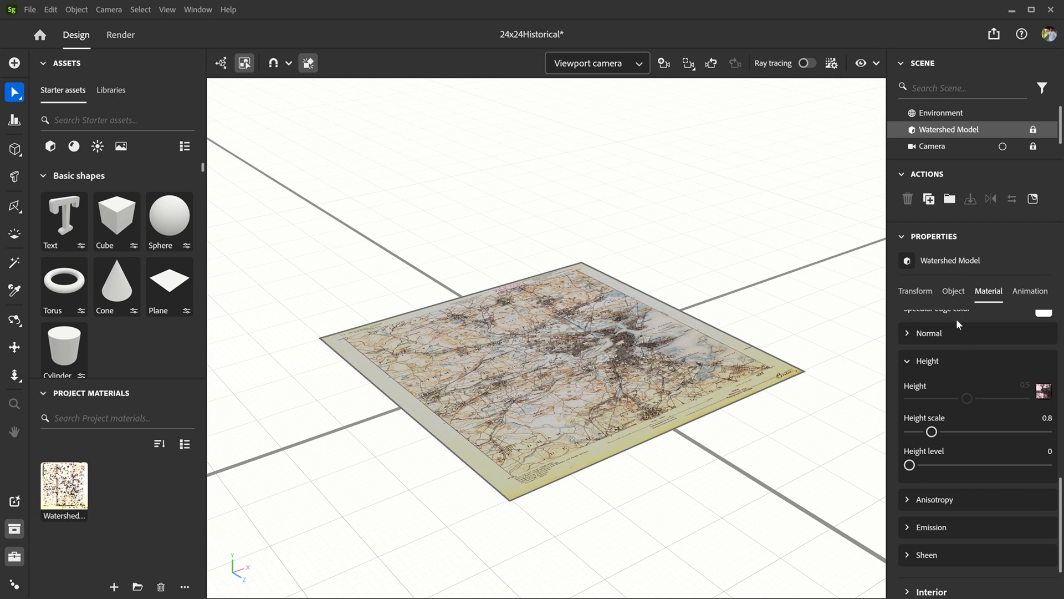
# Step: Turn on displacement for the Watershed Model and examine the raised terrain up close from several angles
pyautogui.click(953, 292)
pyautogui.click(1035, 443)
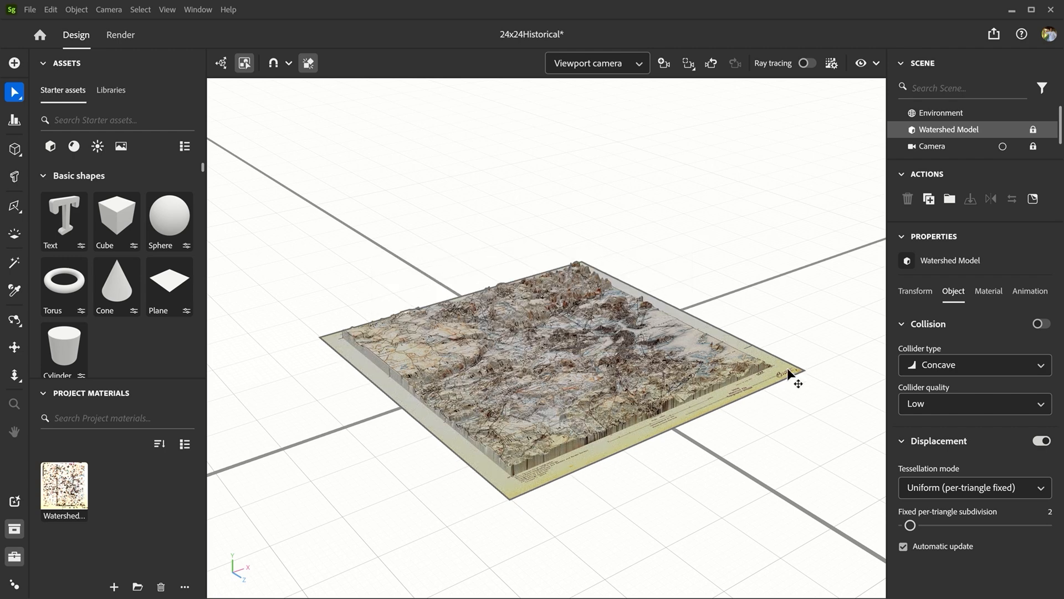
pyautogui.scroll(5, 528, 400)
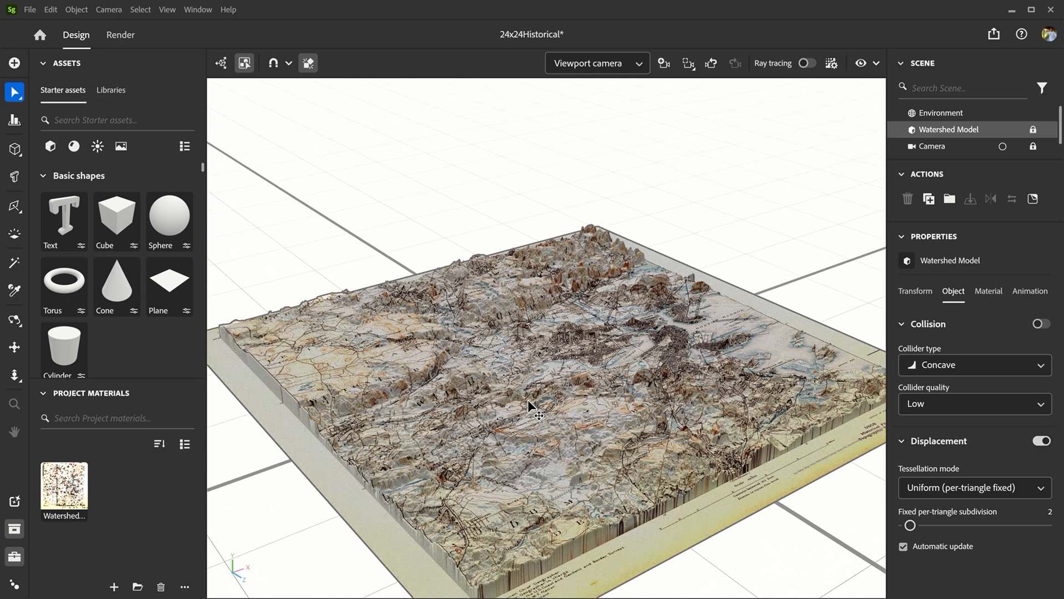
pyautogui.moveTo(559, 404); pyautogui.dragTo(674, 454)
pyautogui.scroll(3, 682, 453)
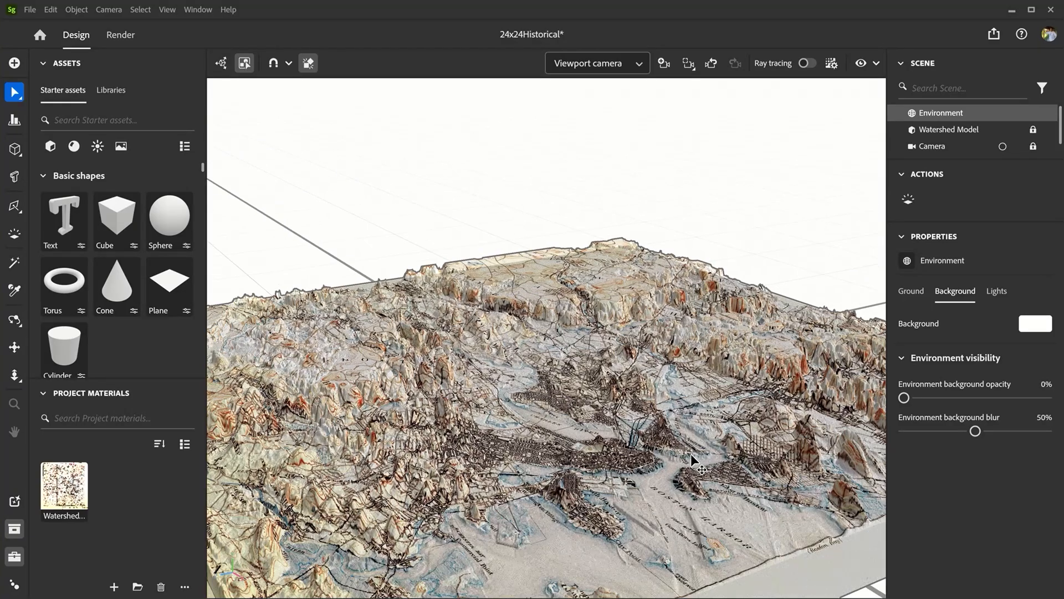
pyautogui.scroll(5, 691, 453)
pyautogui.moveTo(647, 479); pyautogui.dragTo(733, 493)
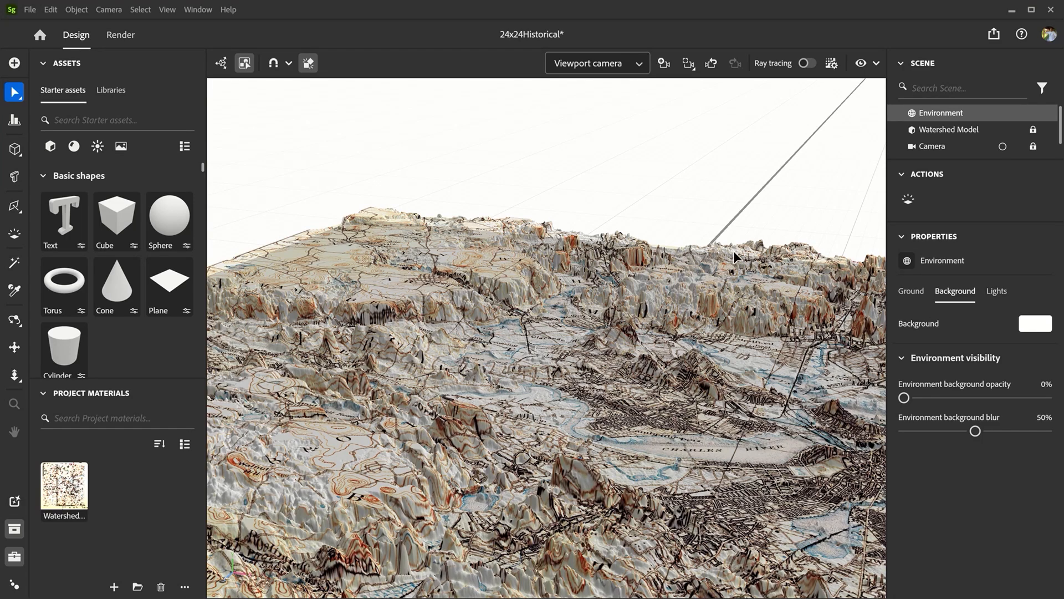
pyautogui.scroll(-5, 734, 251)
pyautogui.moveTo(665, 482); pyautogui.dragTo(616, 458)
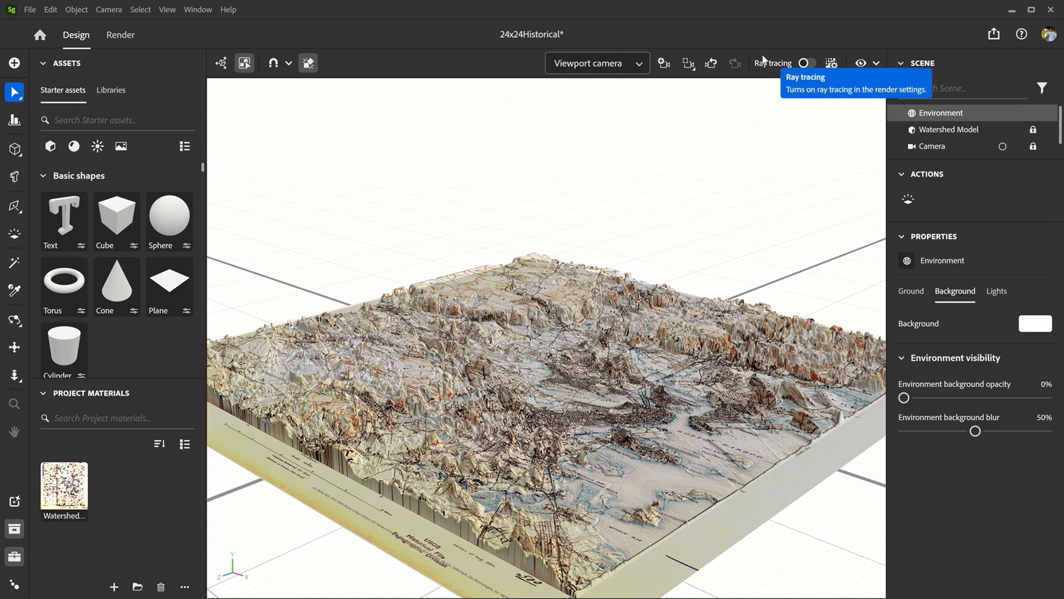
# Step: Turn on ray tracing and switch the active view from the Viewport camera to the saved Camera
pyautogui.click(806, 64)
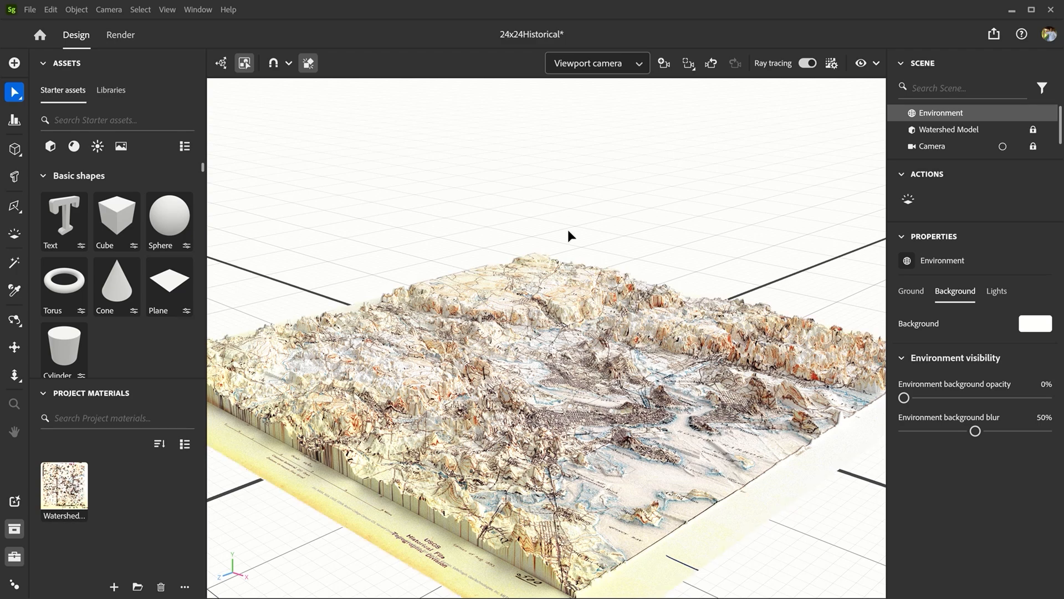
pyautogui.scroll(-1, 570, 231)
pyautogui.scroll(3, 540, 540)
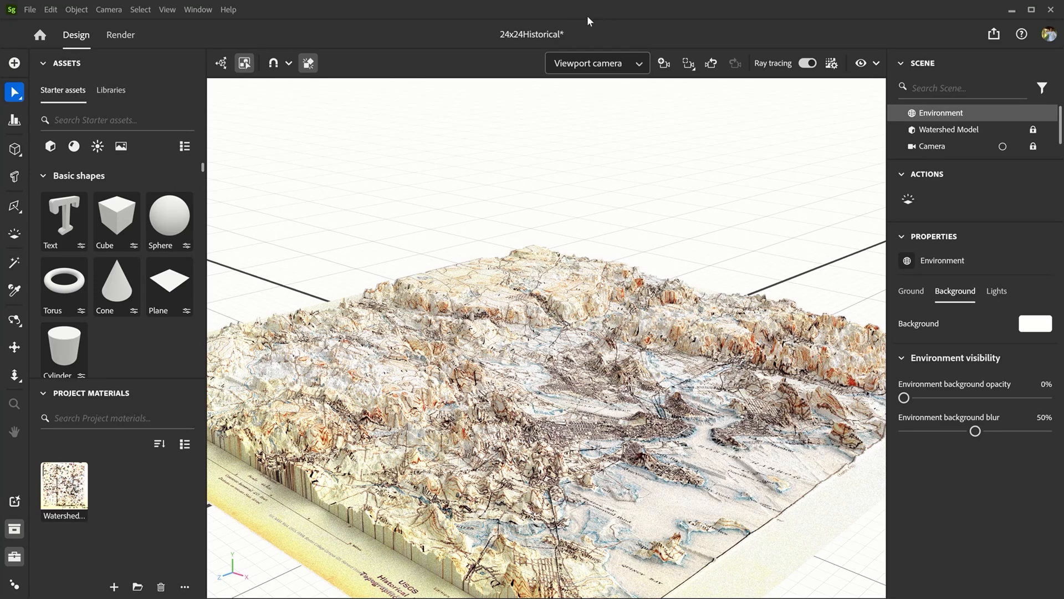
pyautogui.click(637, 66)
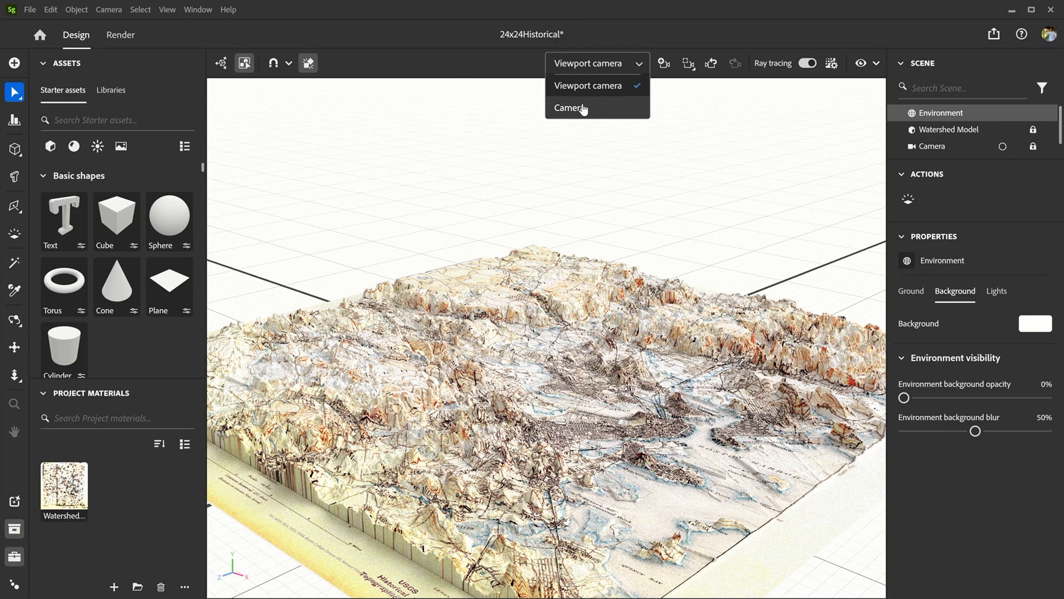
pyautogui.click(580, 105)
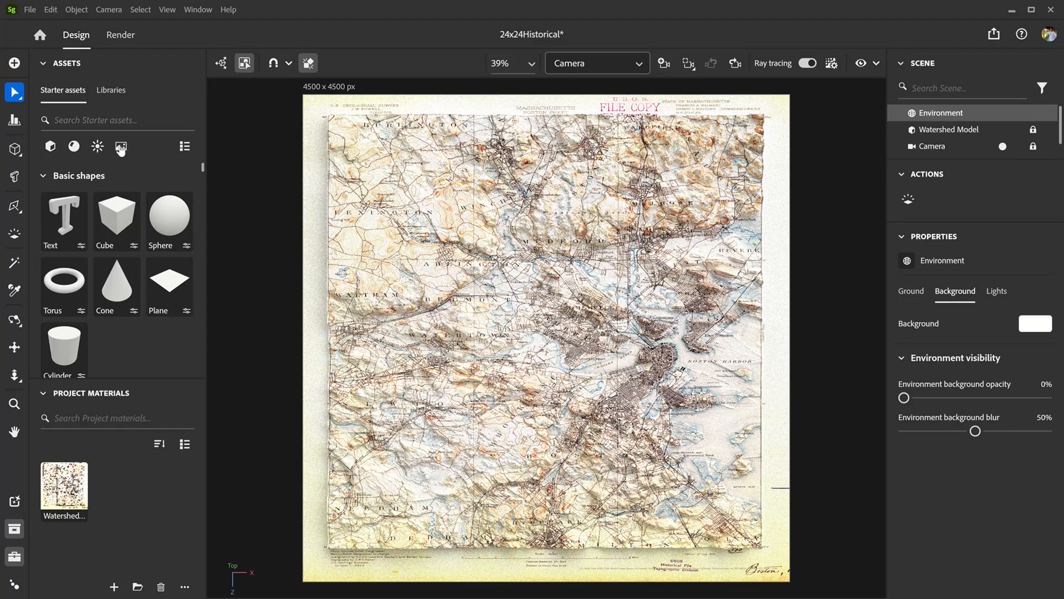
# Step: Apply the "Terrace near the g..." environment light from the starter assets to the scene
pyautogui.click(100, 148)
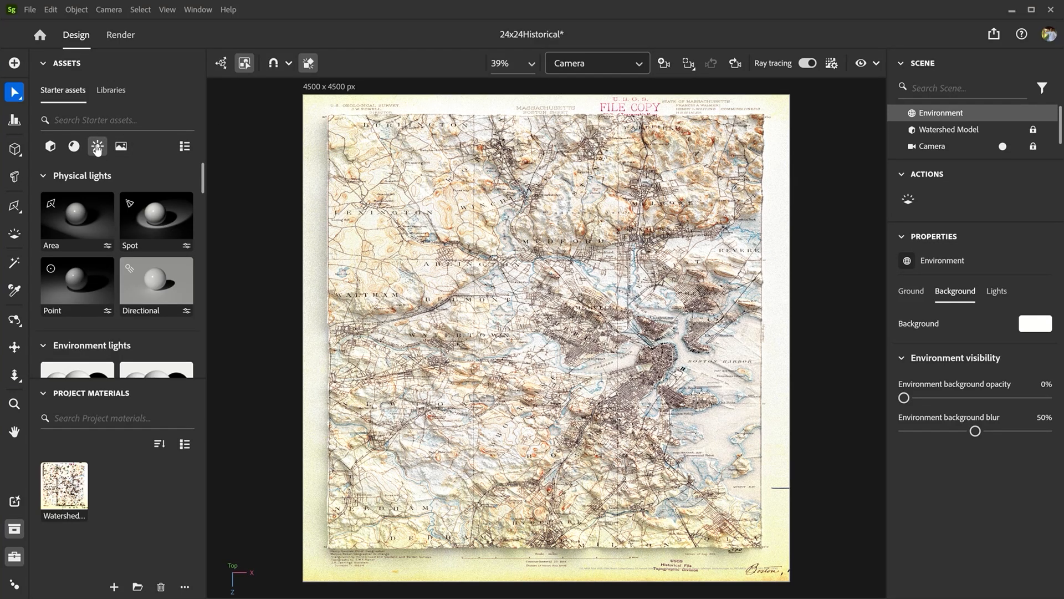
pyautogui.scroll(-5, 93, 222)
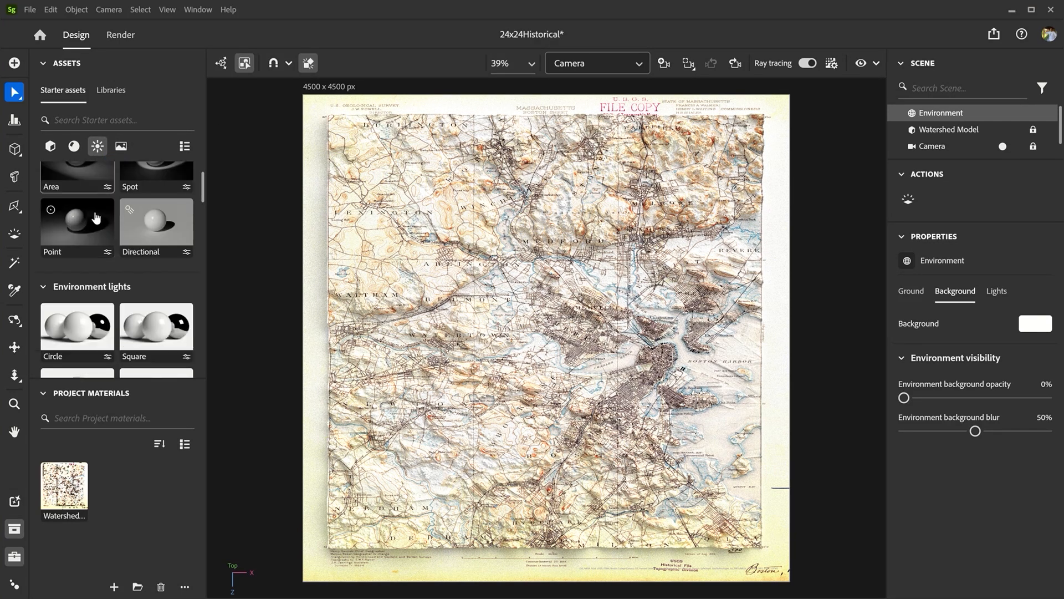
pyautogui.scroll(-5, 83, 266)
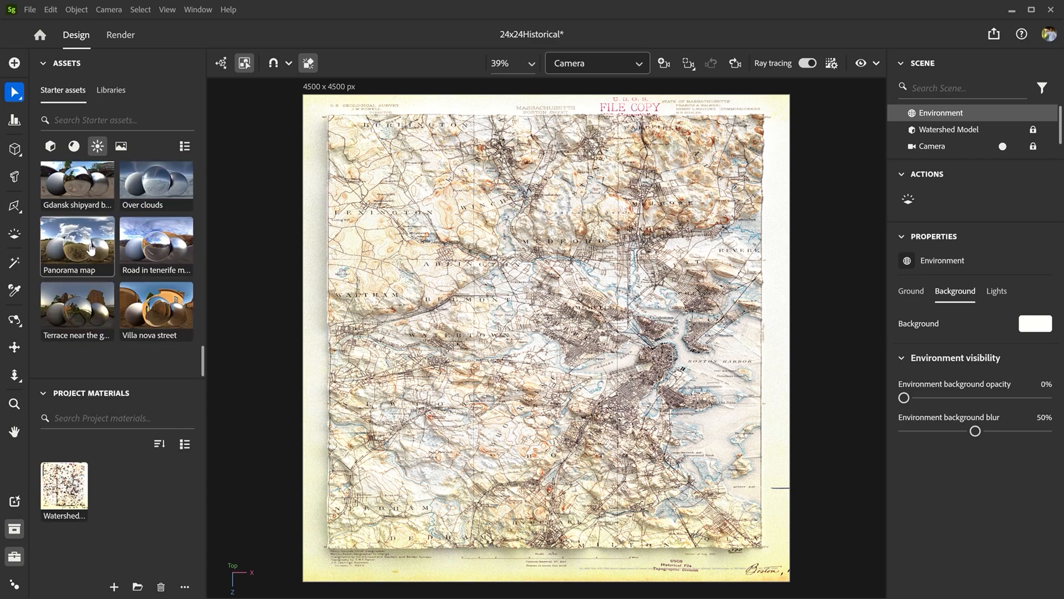
pyautogui.click(72, 309)
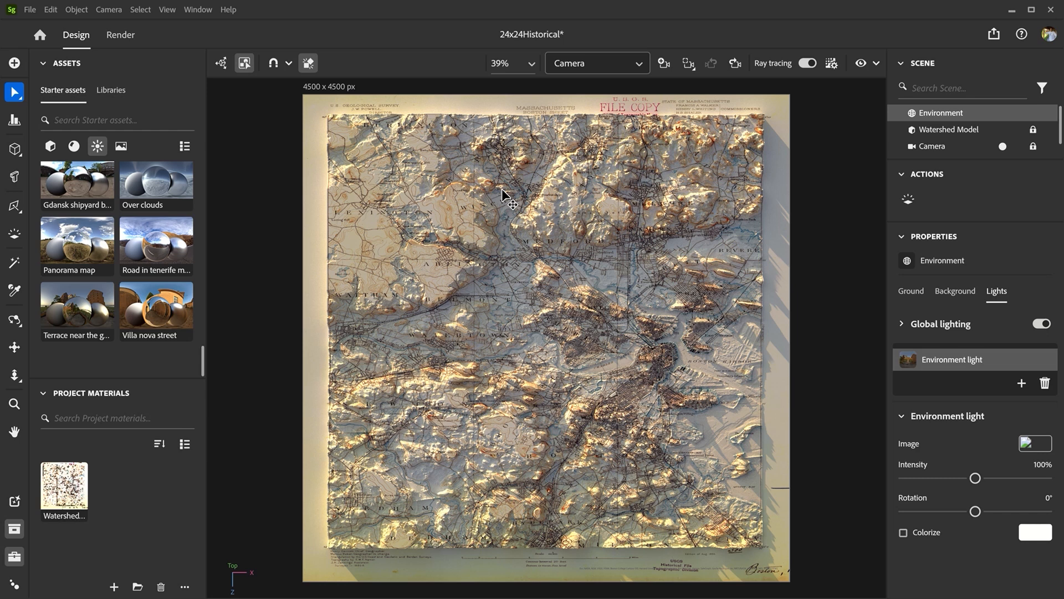
# Step: Reveal the environment's global lighting settings and render the saved Camera view as a PNG using the current ray tracing settings
pyautogui.click(902, 325)
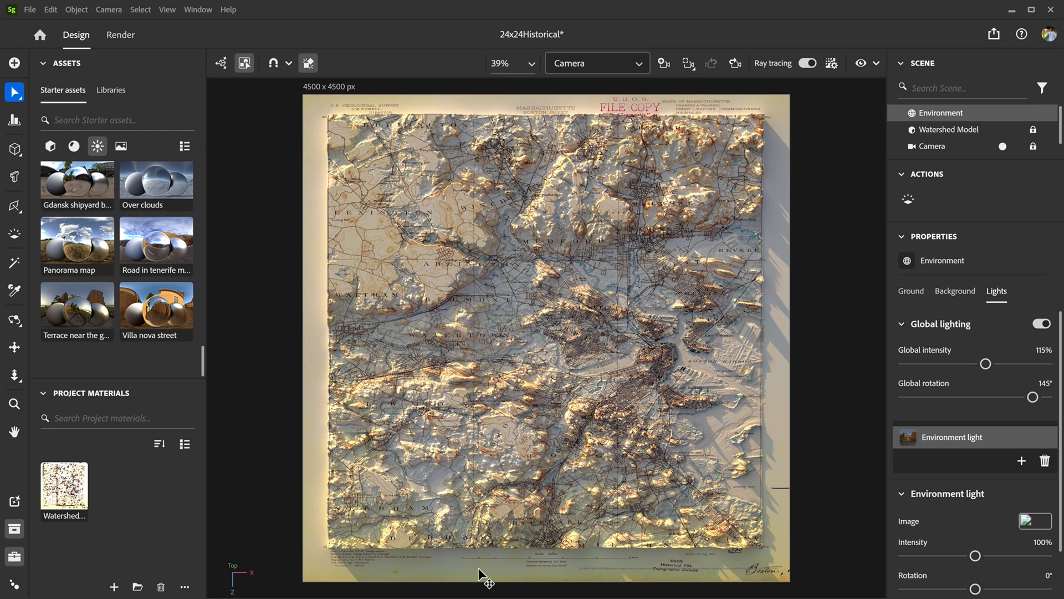
pyautogui.click(114, 41)
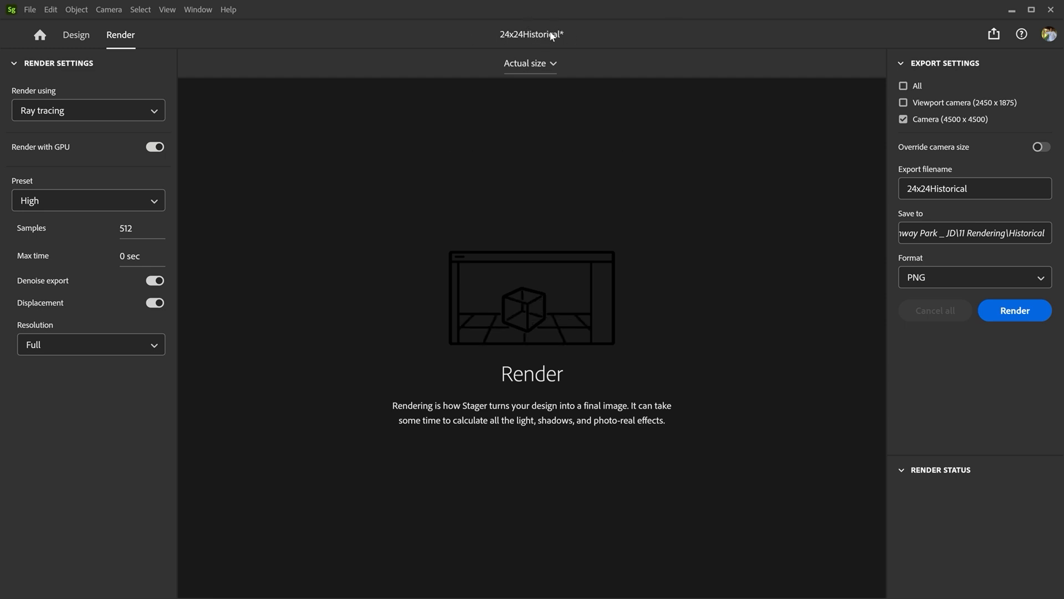
pyautogui.click(1020, 311)
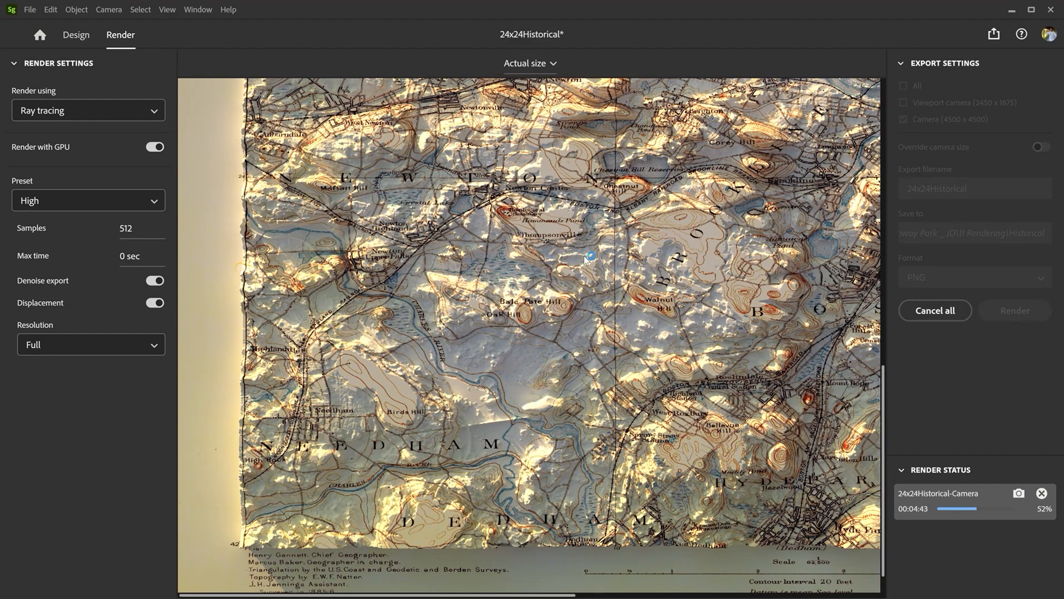
# Step: Examine the rendered map's terrain at actual size from north to south and fit the whole render to the screen
pyautogui.scroll(10, 585, 256)
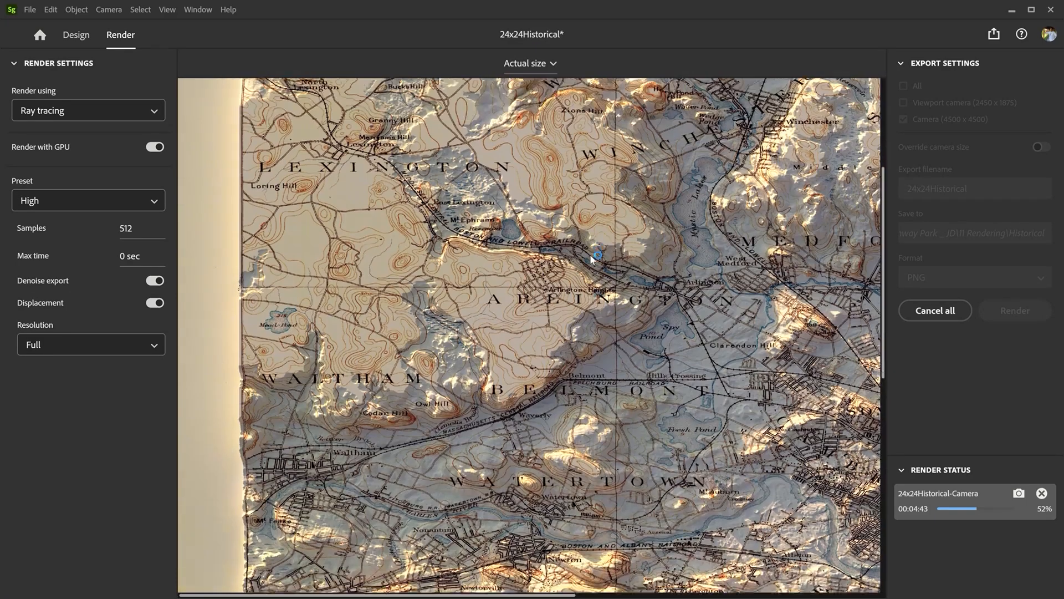
pyautogui.scroll(-3, 592, 258)
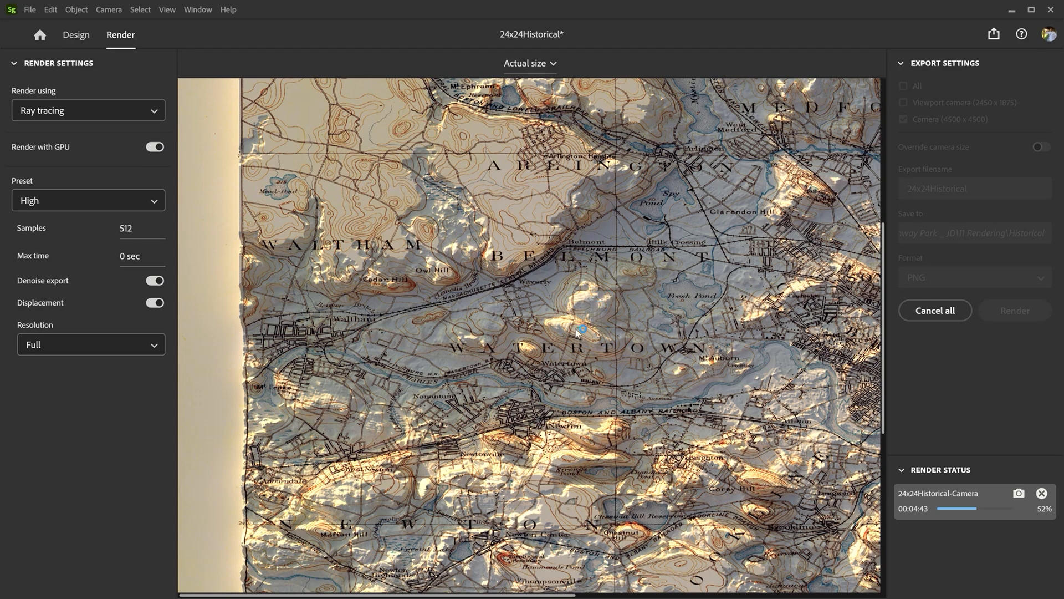
pyautogui.scroll(-7, 578, 333)
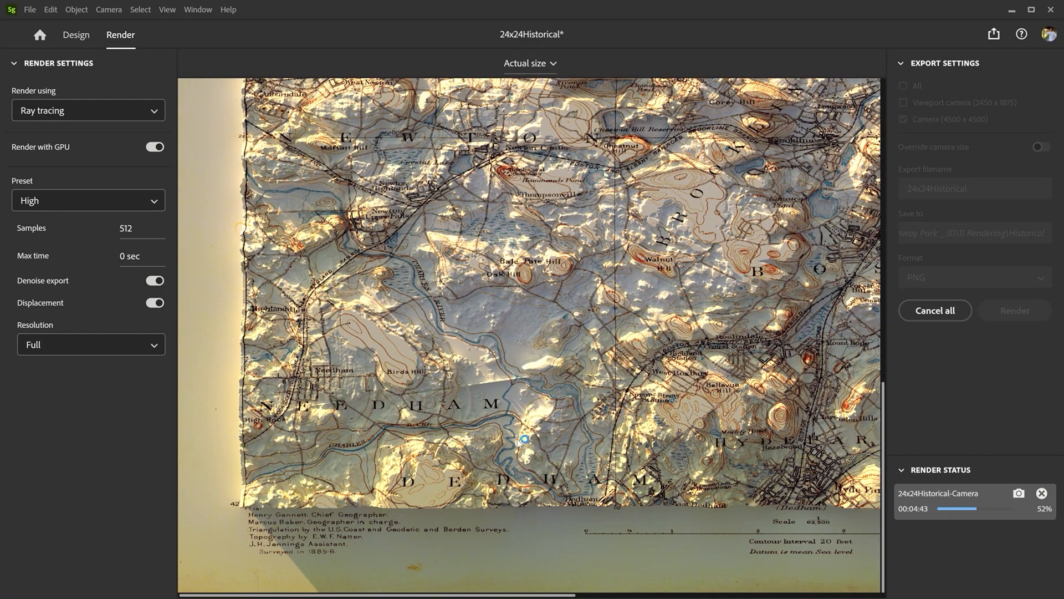
pyautogui.scroll(5, 551, 298)
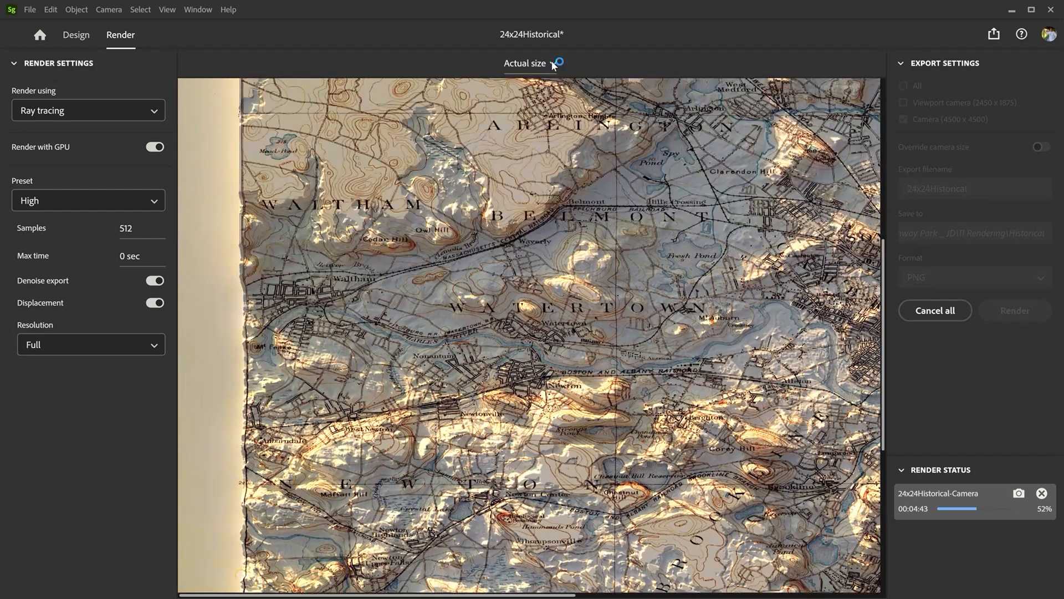
pyautogui.click(553, 65)
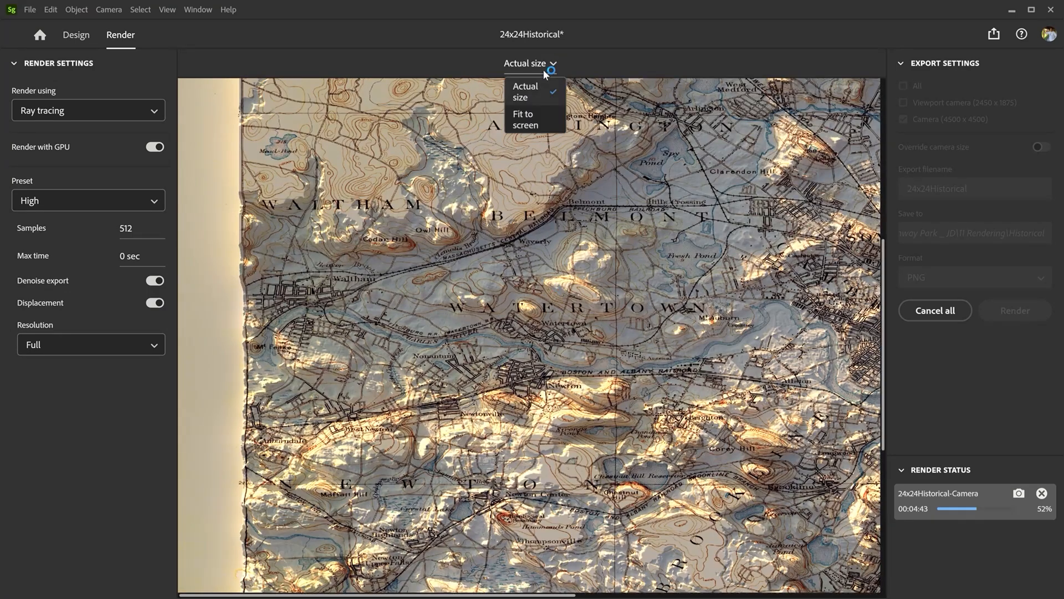
pyautogui.click(522, 119)
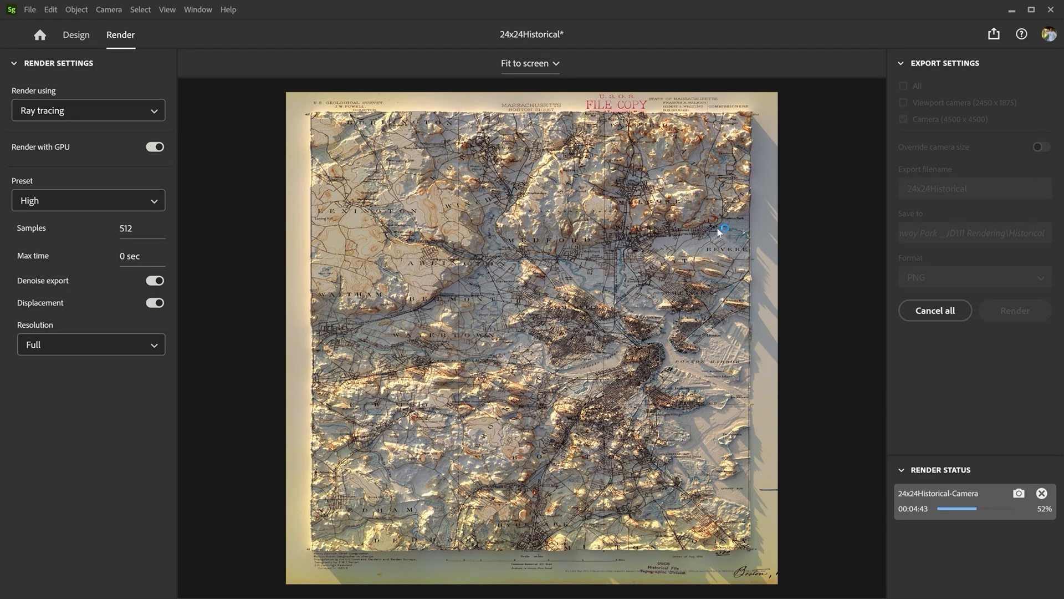